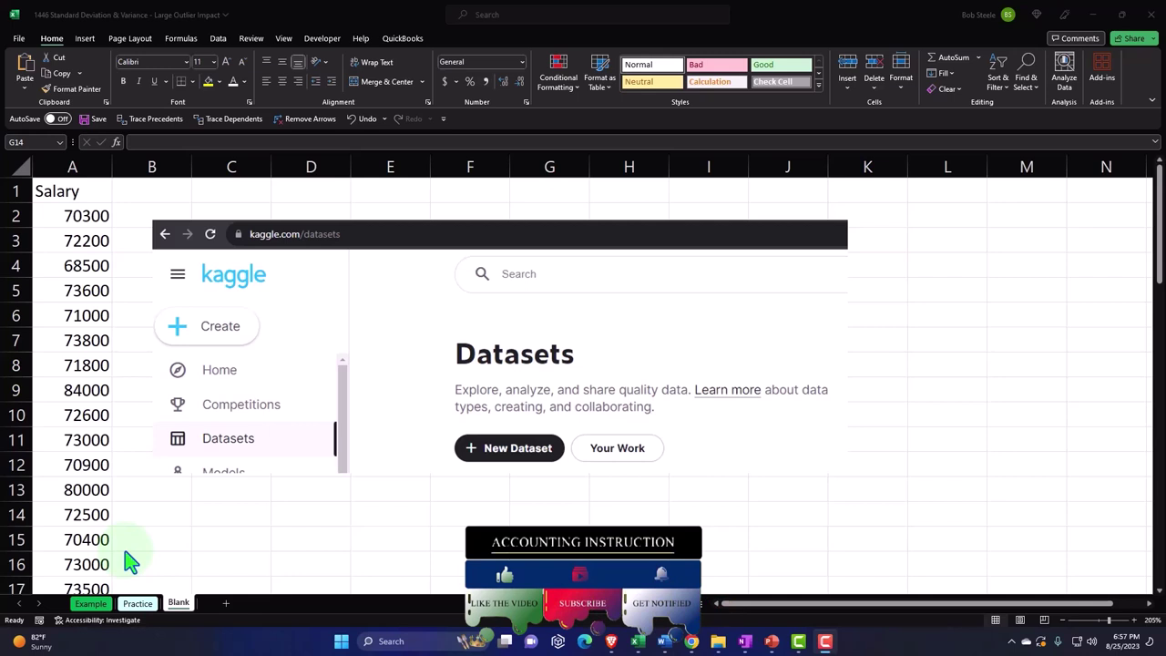
Examine the full salary list on the Blank sheet and the summary statistics and histogram on the Example sheet
key(F2)
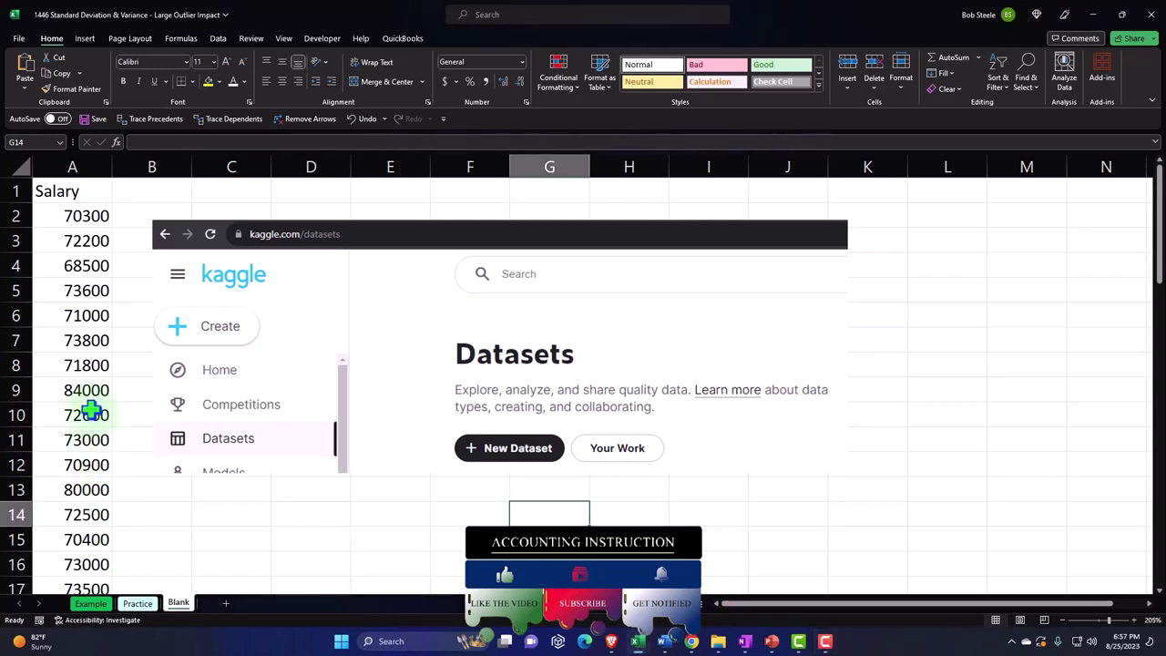
click(91, 415)
scroll(91, 414, down, 3)
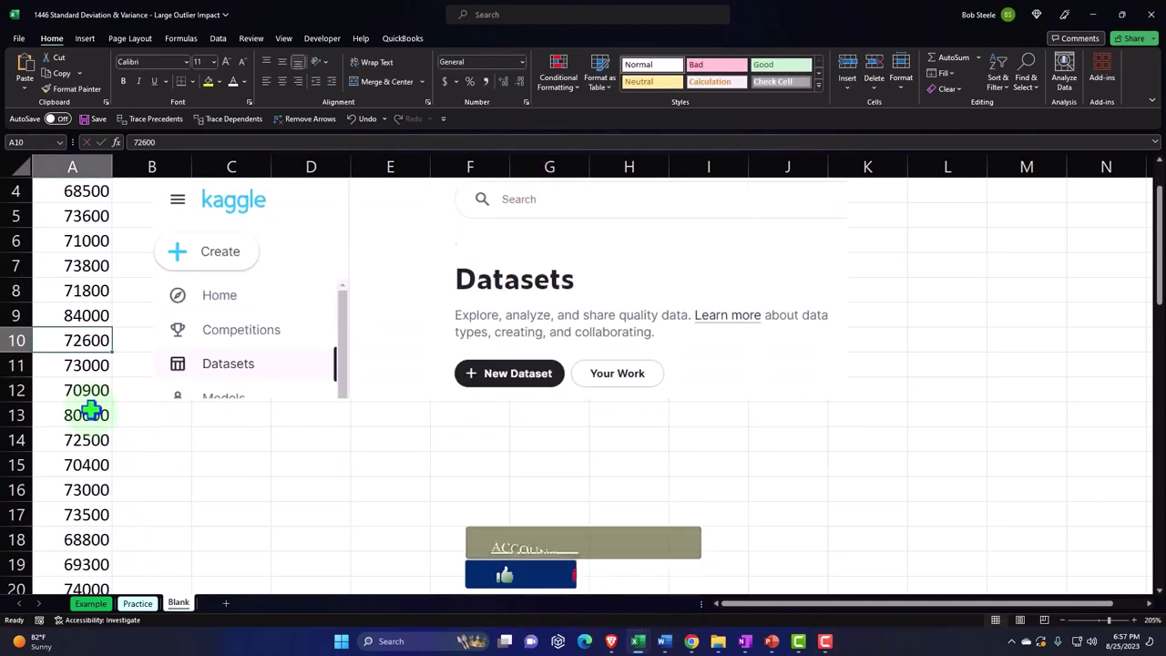
scroll(92, 412, down, 6)
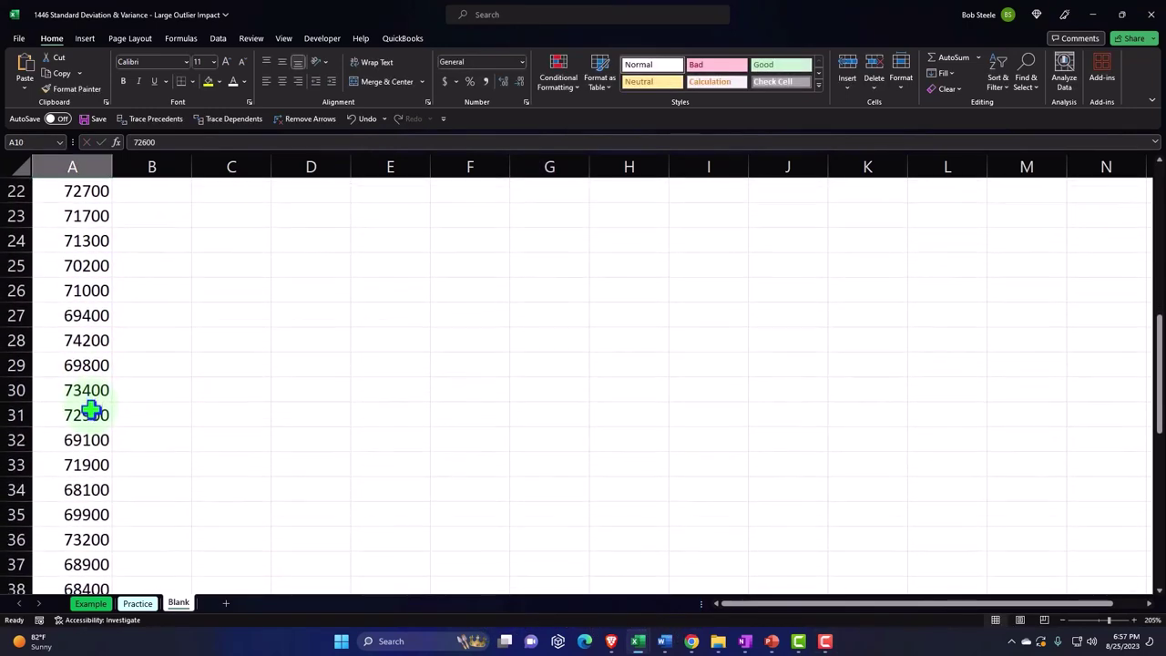
scroll(91, 410, down, 4)
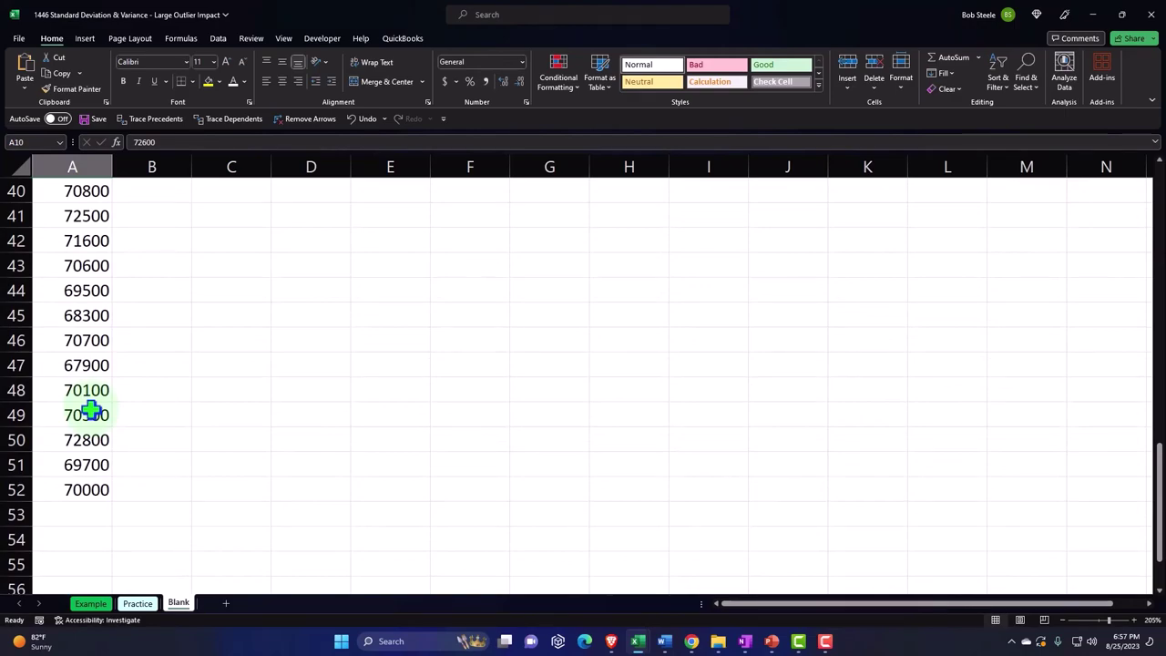
scroll(92, 411, up, 13)
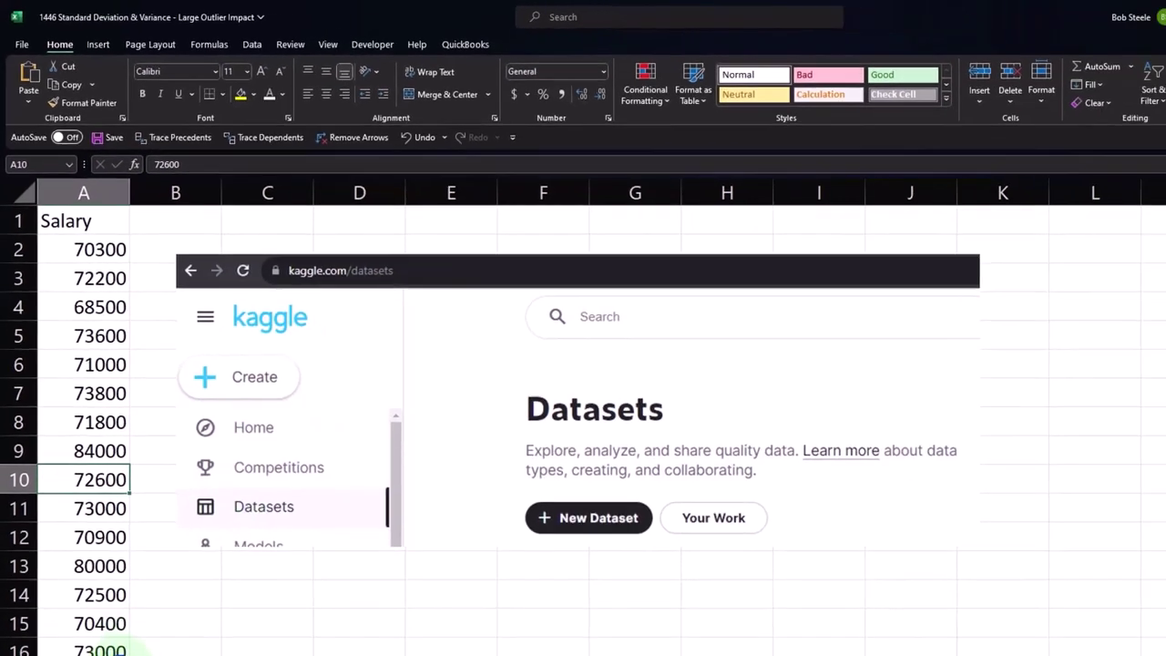
click(96, 636)
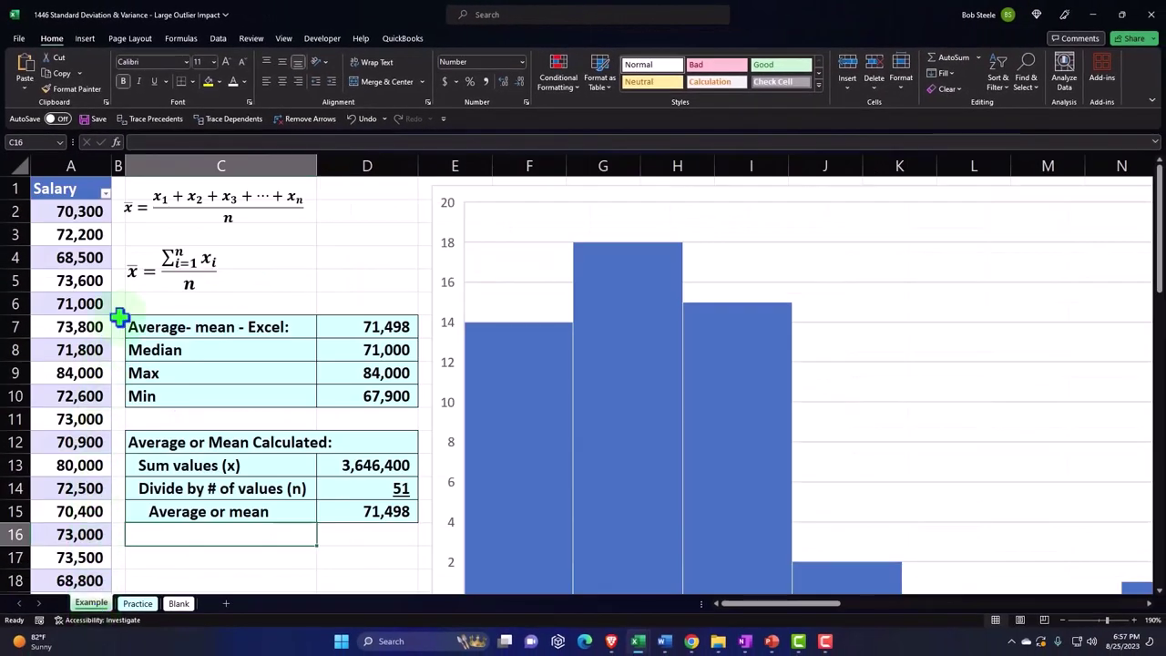
click(84, 281)
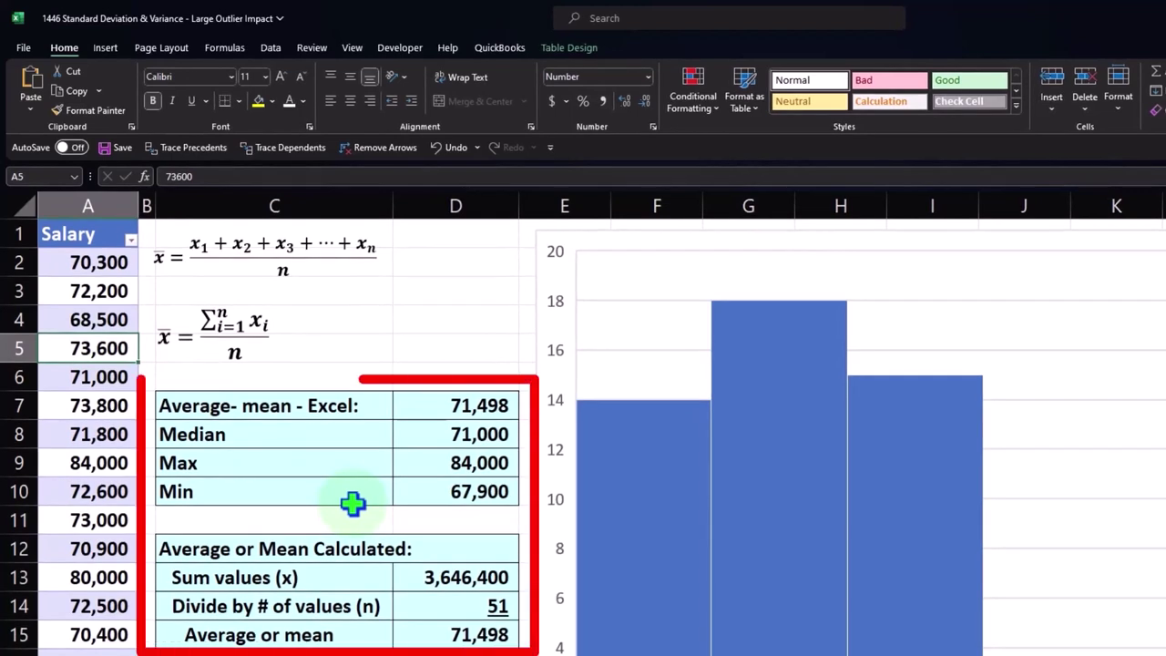
scroll(353, 503, down, 1)
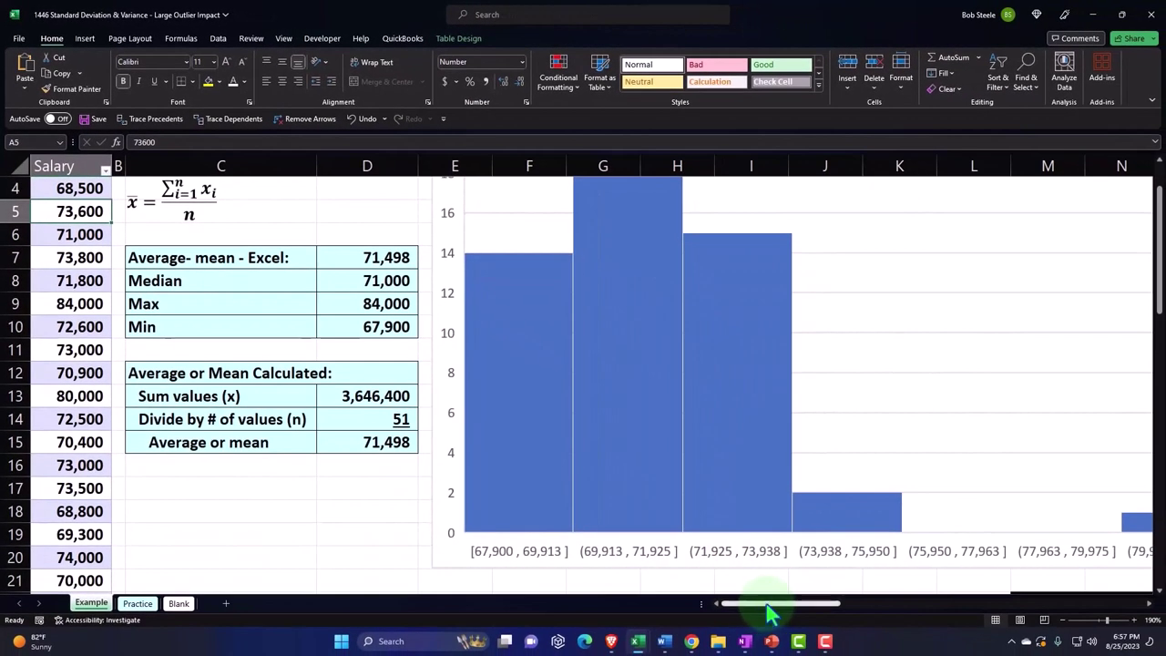
drag(765, 607, 917, 632)
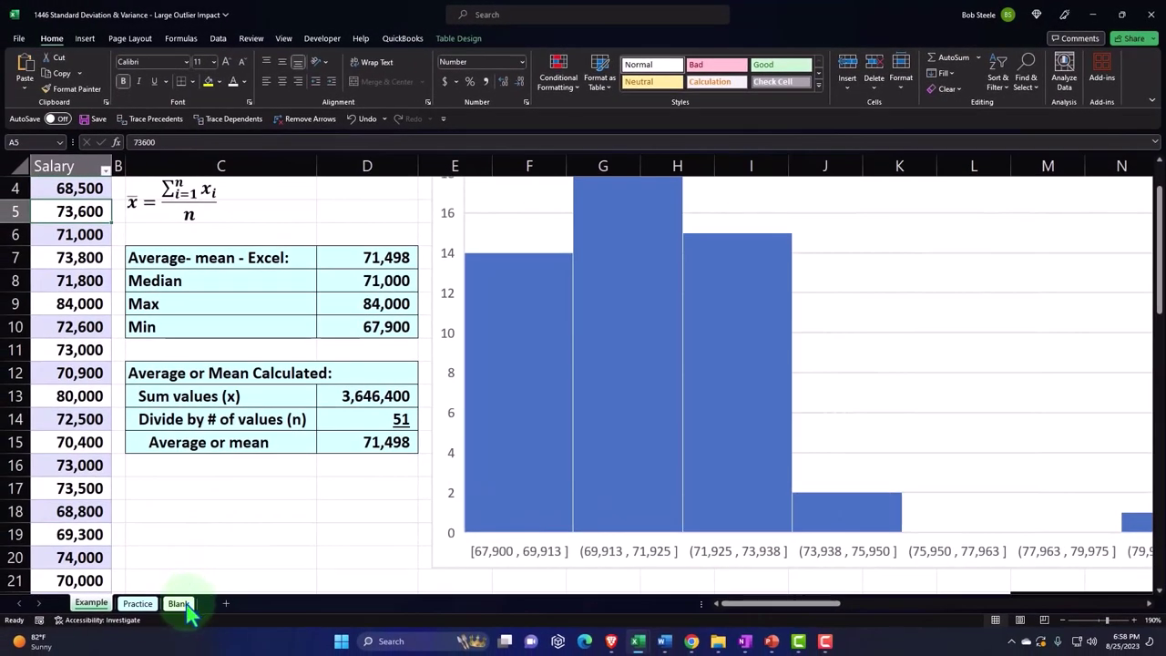
Delete the Kaggle datasets picture from the Blank sheet
click(187, 608)
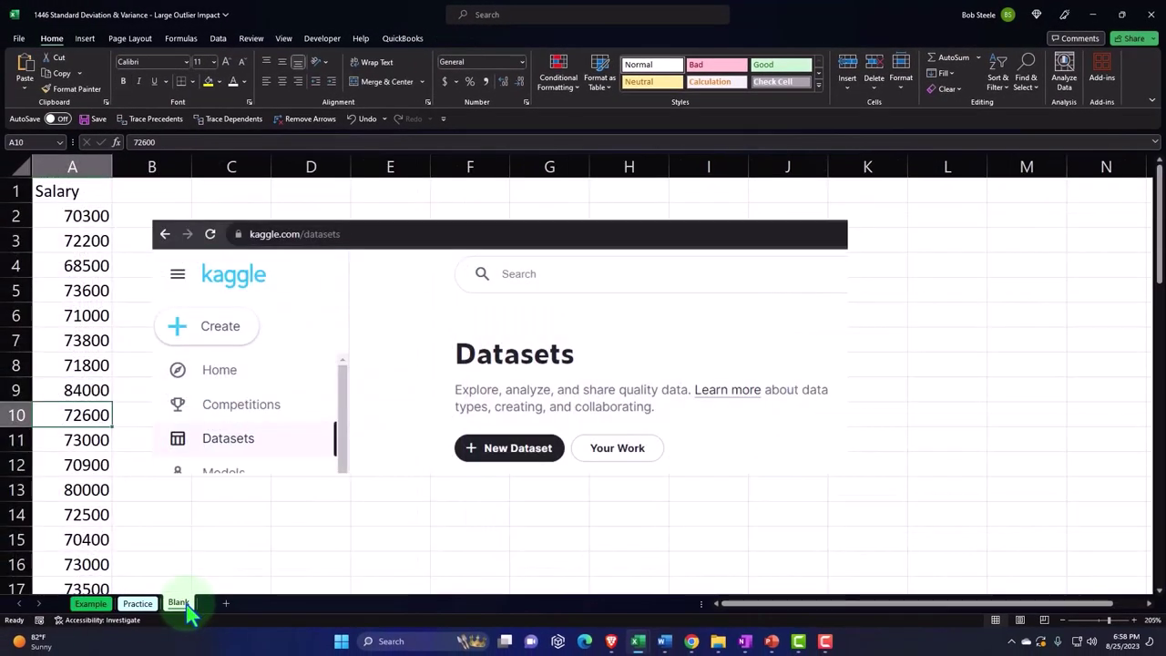
click(294, 330)
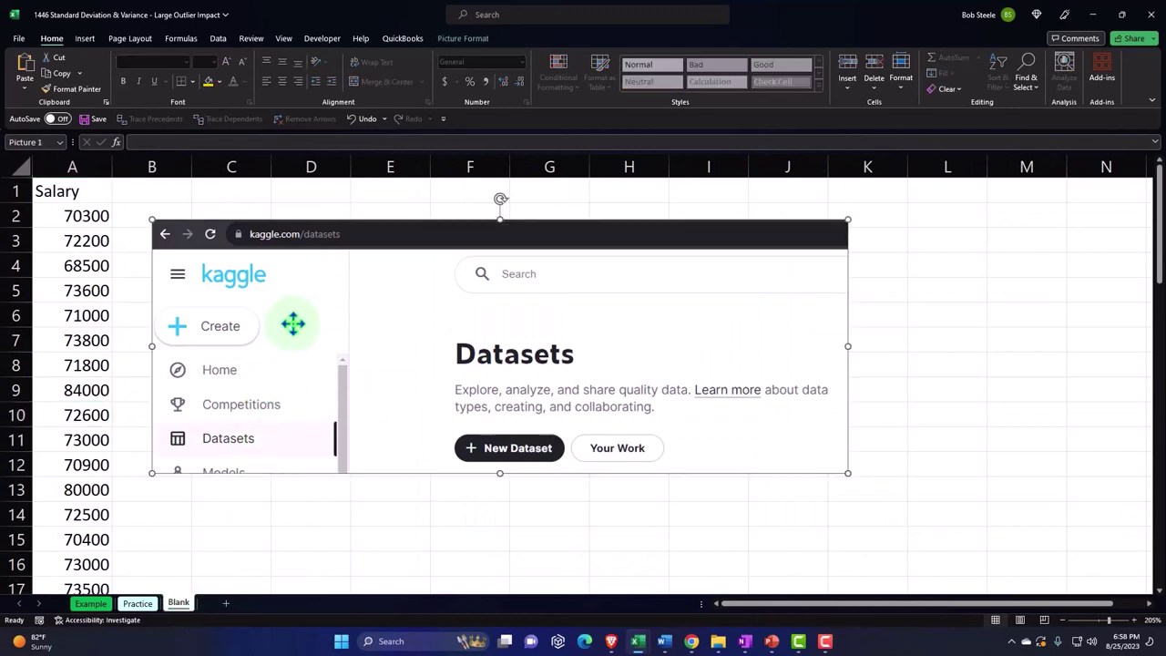
key(Delete)
click(291, 322)
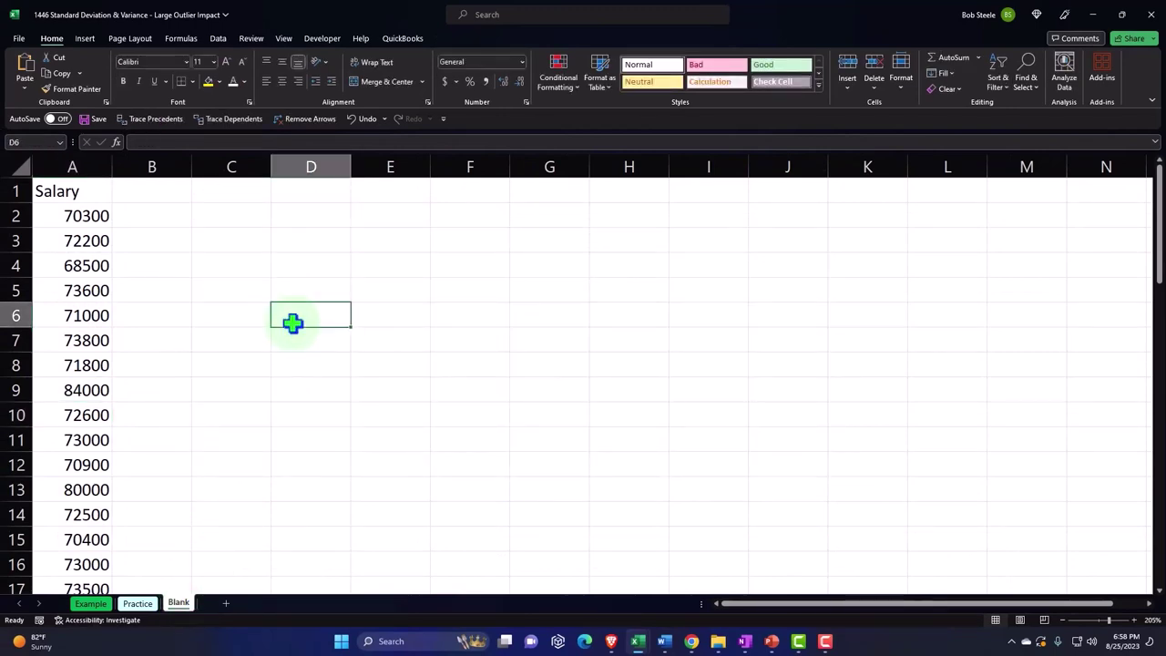
Choose the Currency number format for all cells of the sheet, with negative numbers in red parentheses
scroll(291, 323, up, 3)
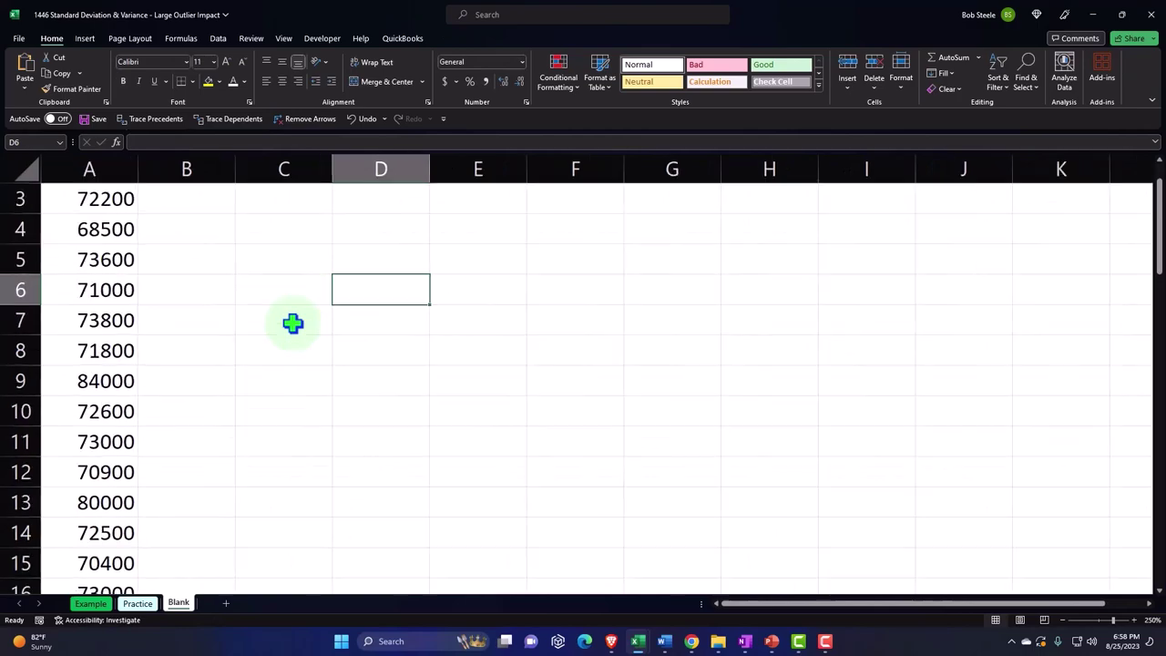
scroll(291, 324, up, 1)
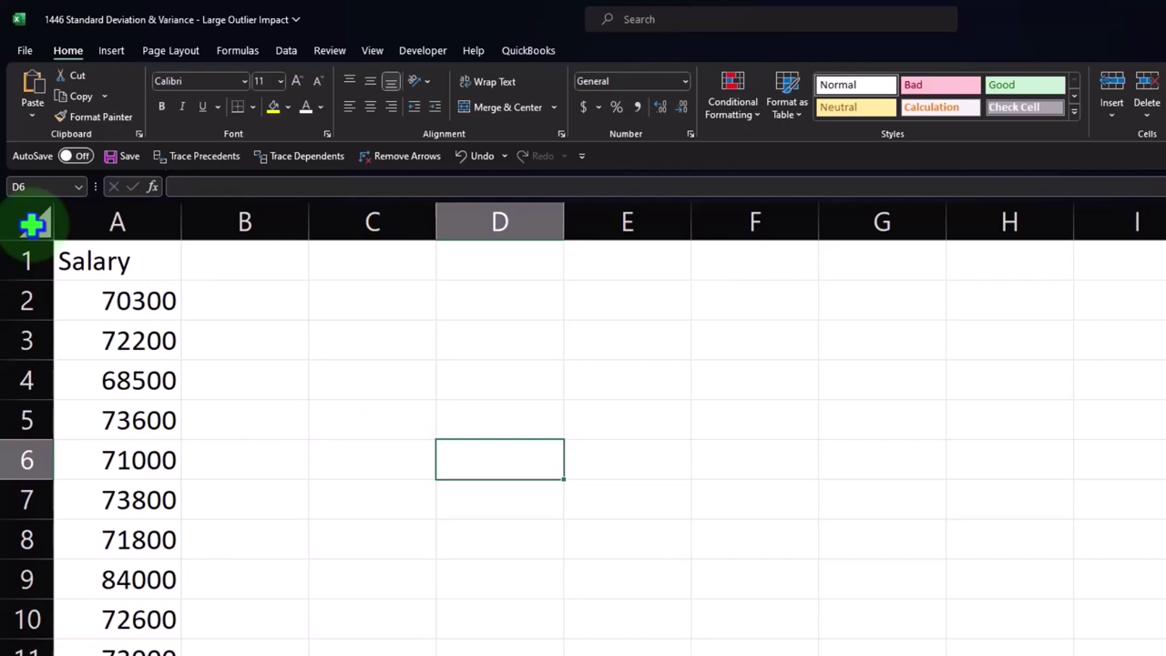
click(32, 223)
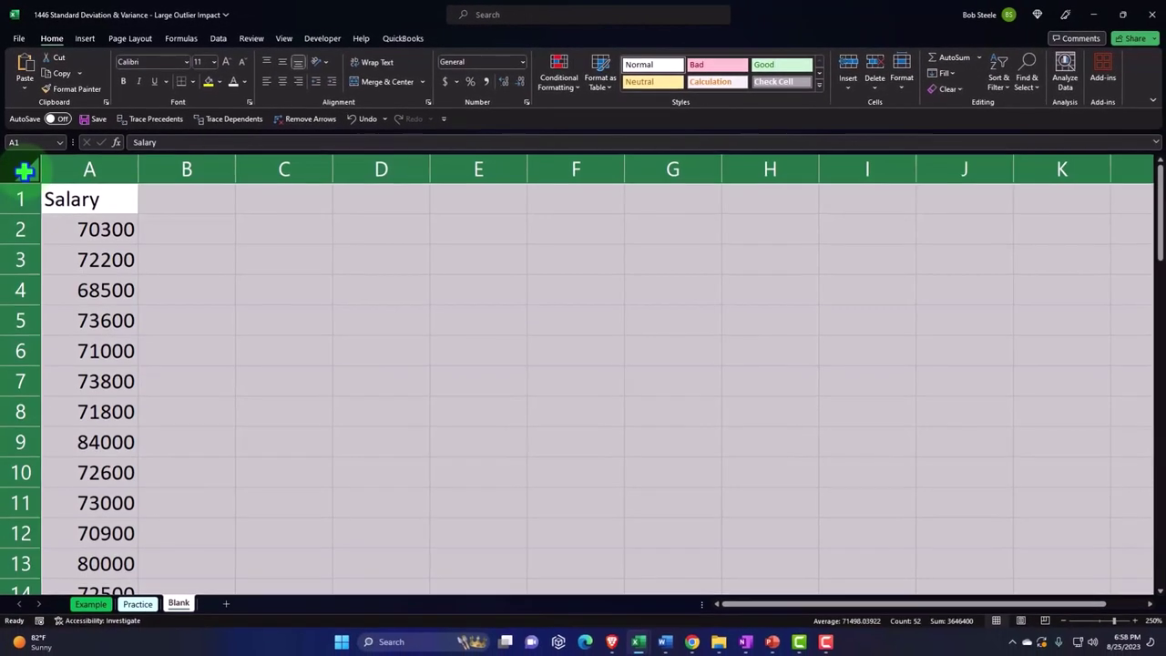
right_click(273, 267)
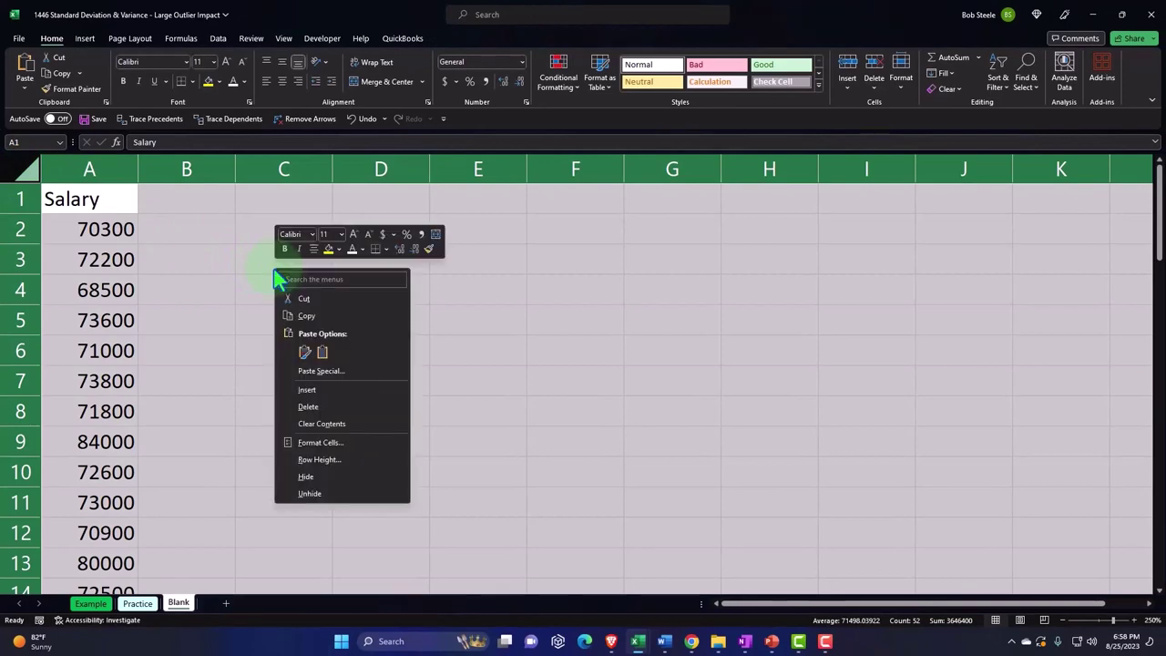
click(346, 445)
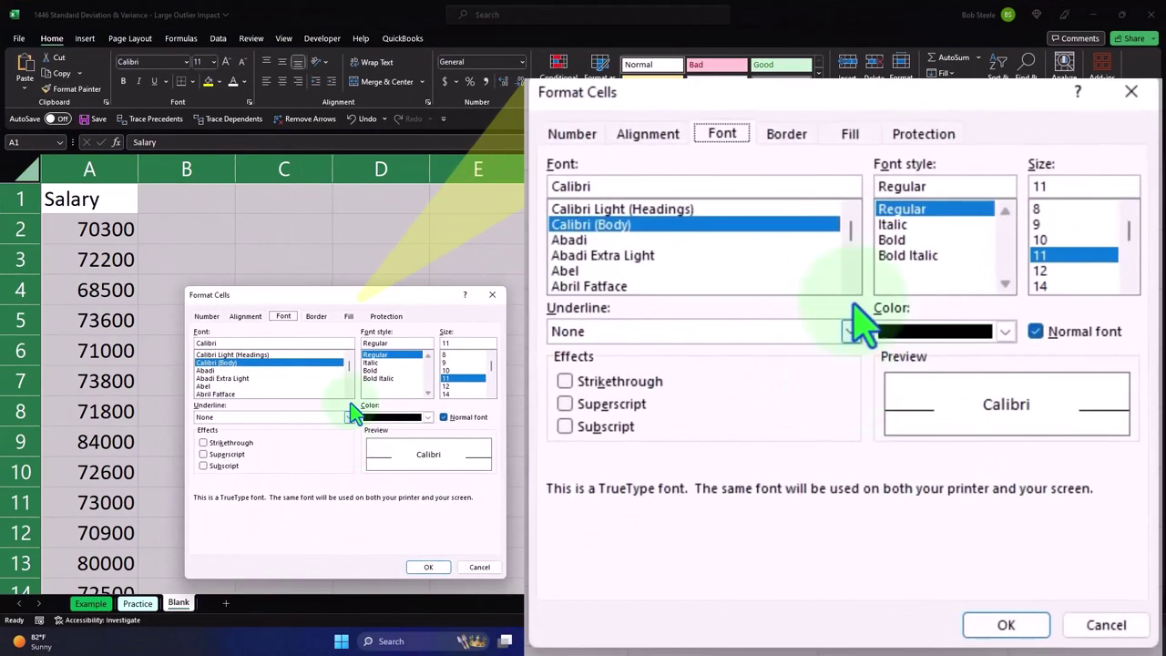
click(206, 317)
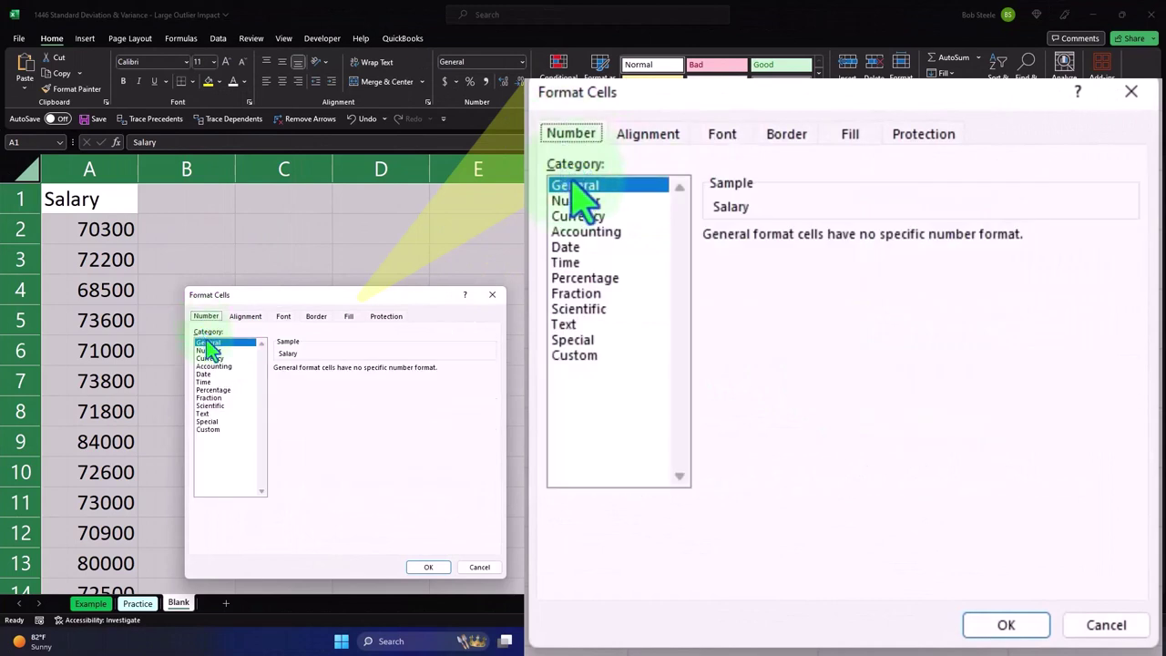
click(210, 358)
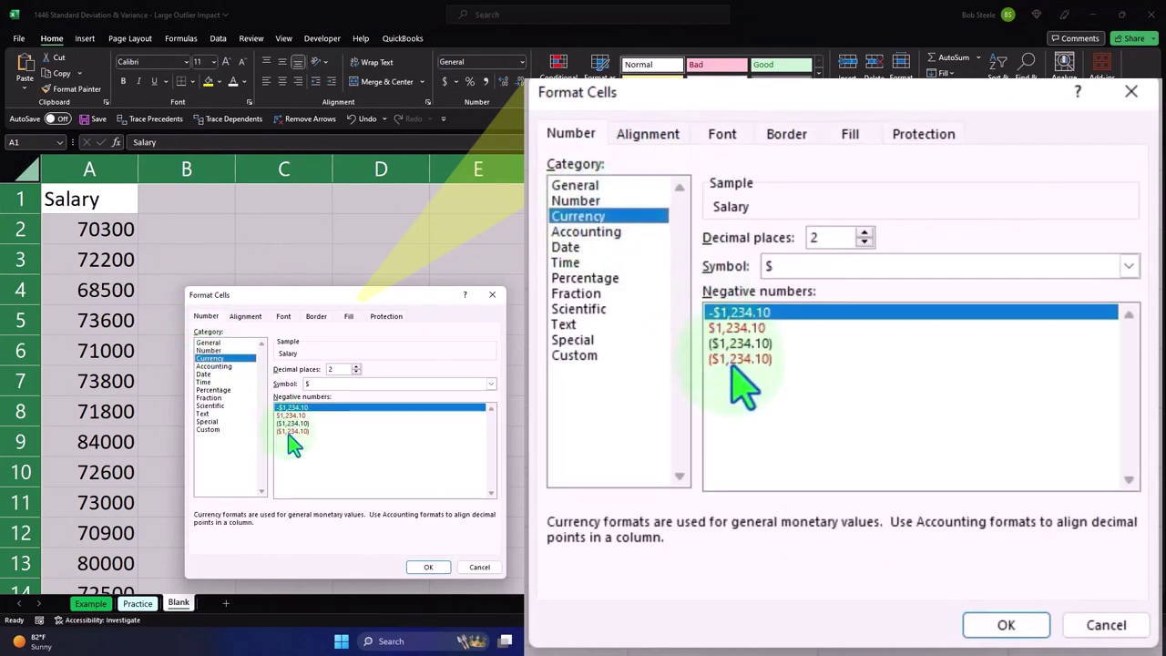
click(289, 430)
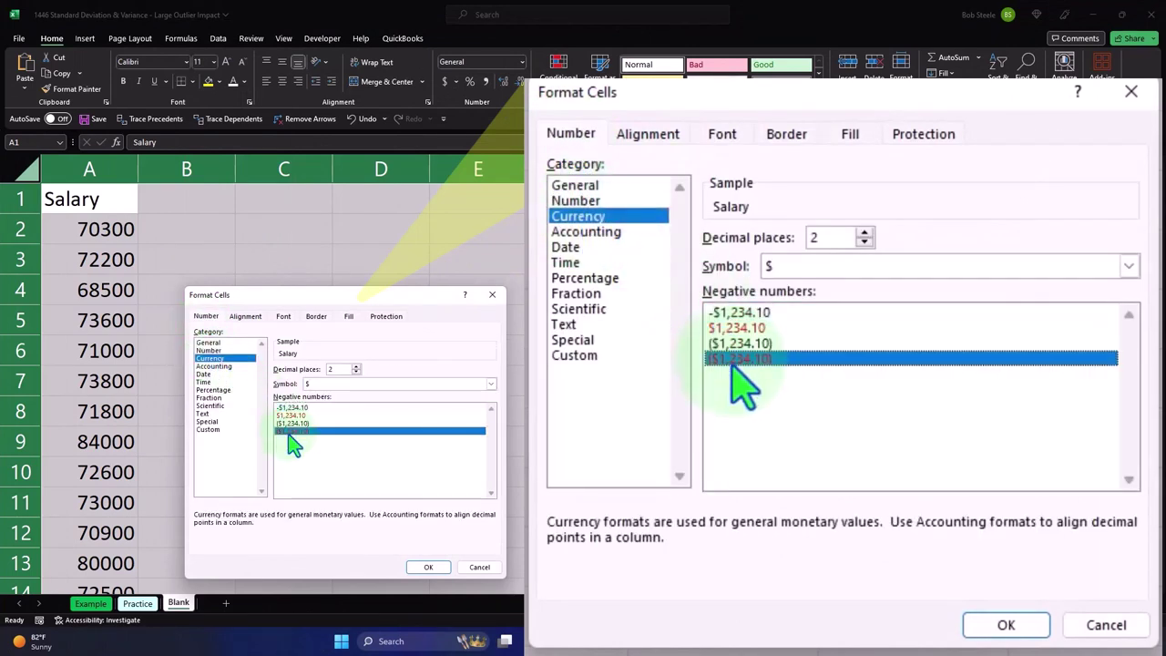
Apply the currency format with symbol None and 0 decimal places, and make all cells bold
click(490, 387)
click(486, 393)
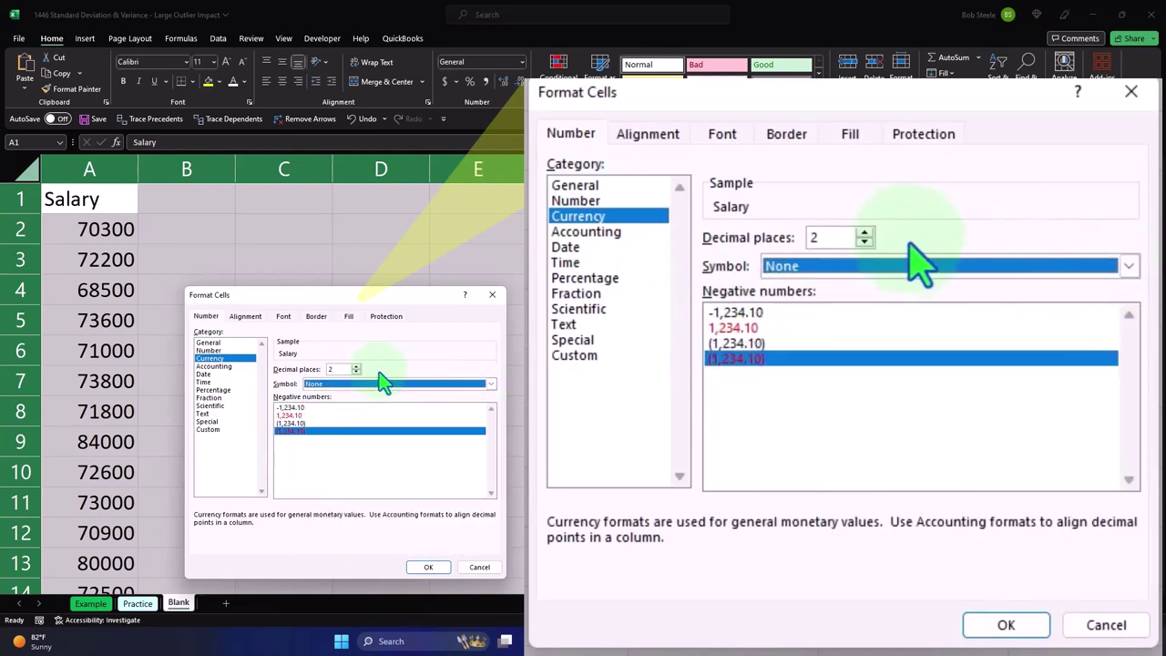
click(357, 371)
click(357, 371)
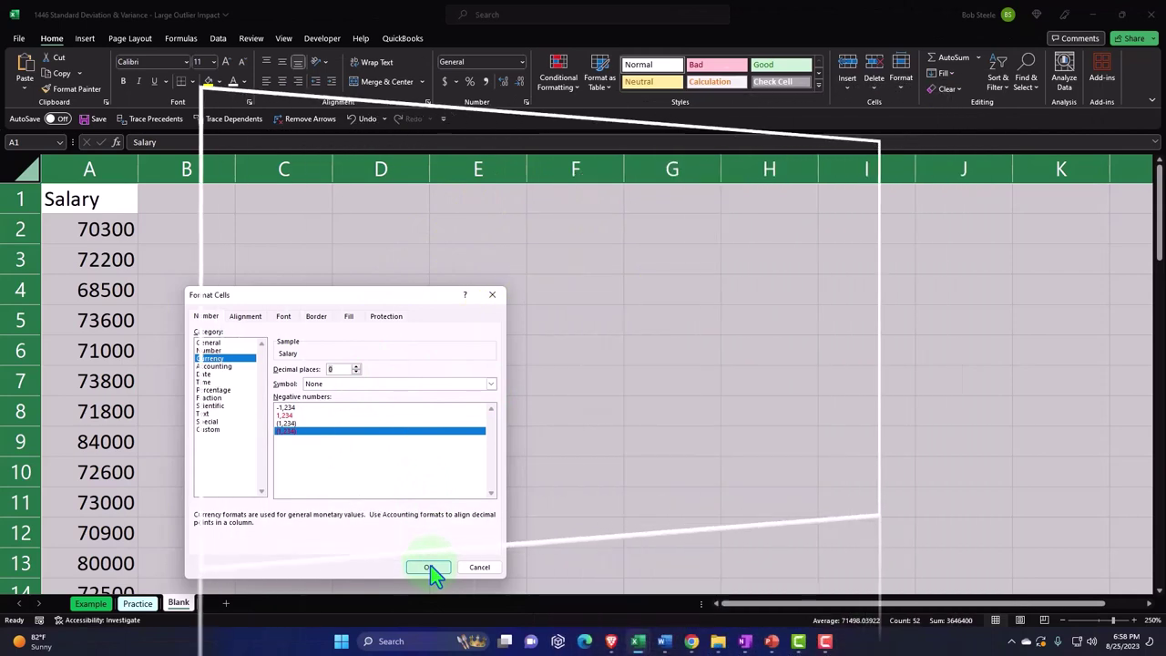
click(429, 567)
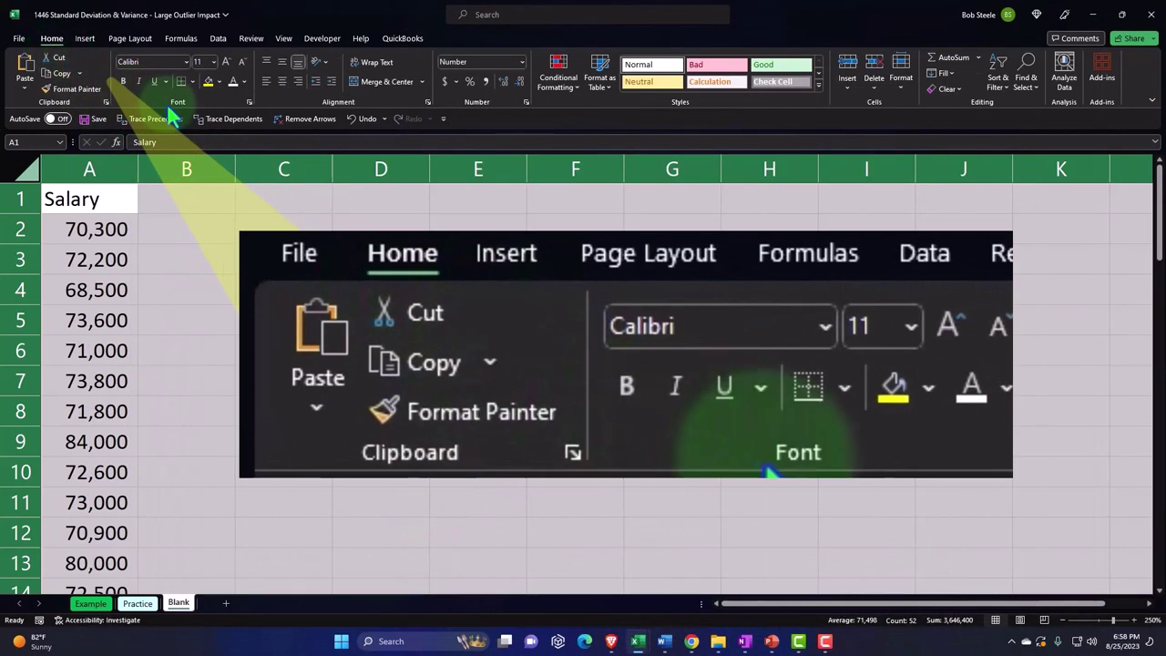
click(123, 82)
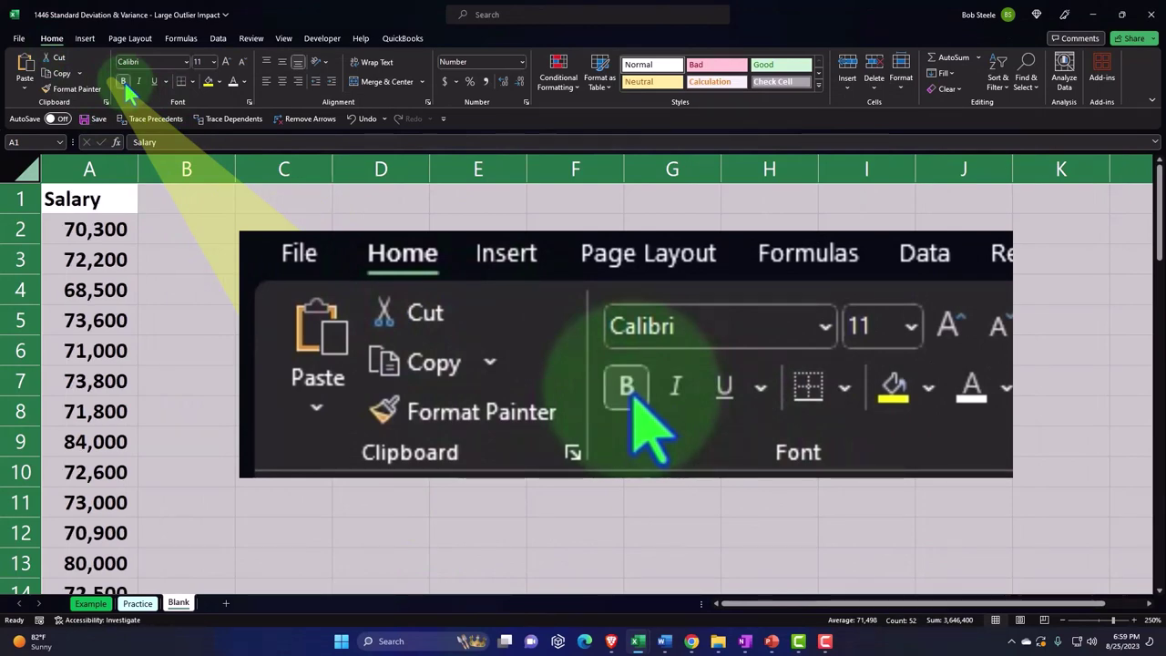
Convert the salary data in A1:A52 into a table with headers, and narrow column B to a thin spacer
click(106, 260)
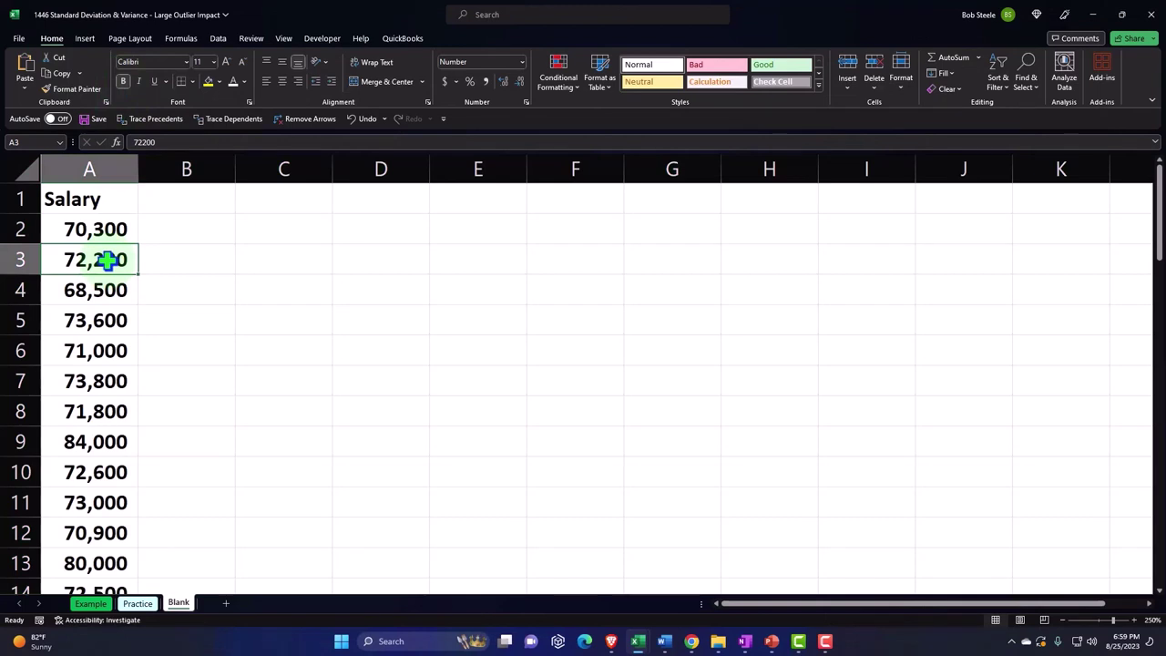
click(85, 39)
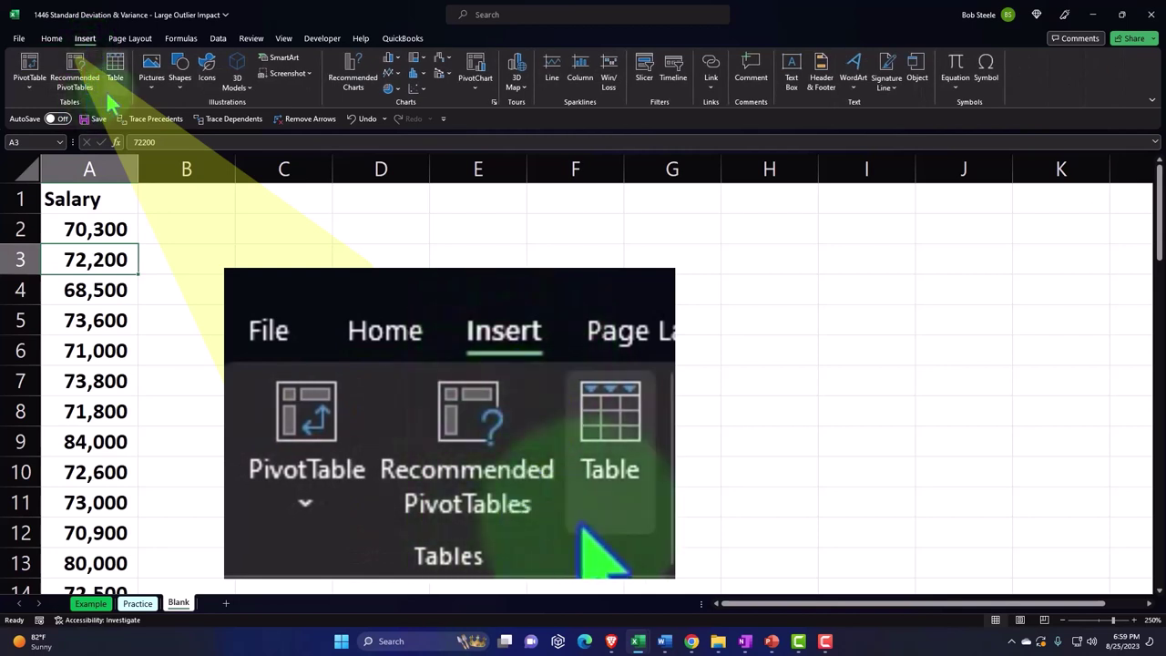
click(117, 71)
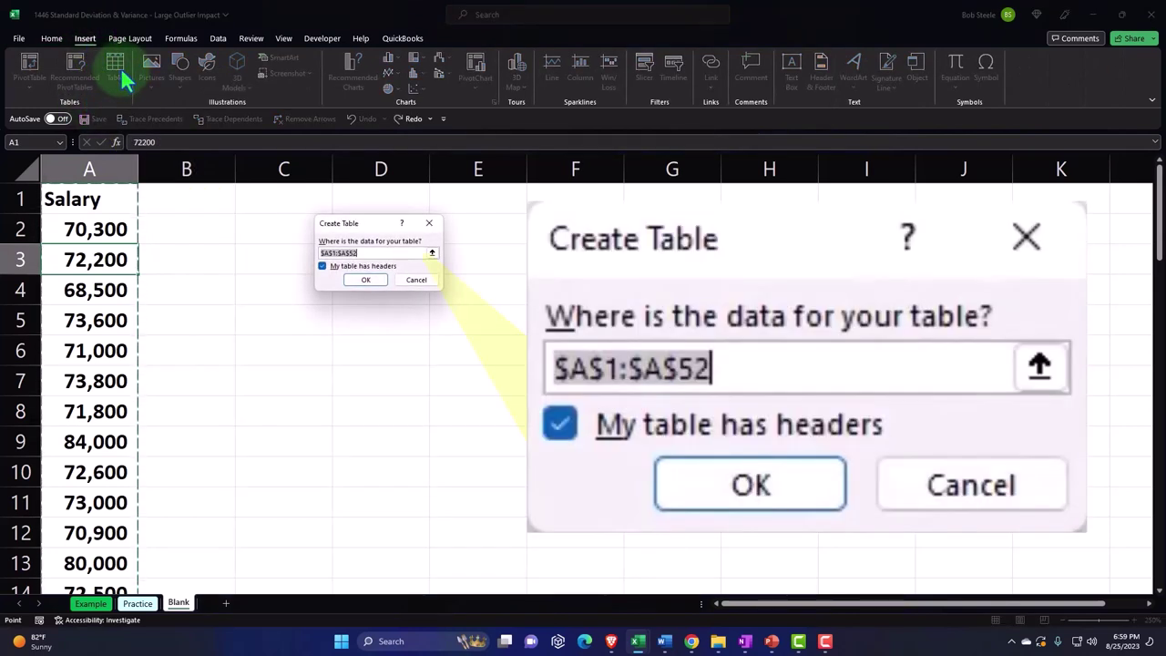
click(365, 280)
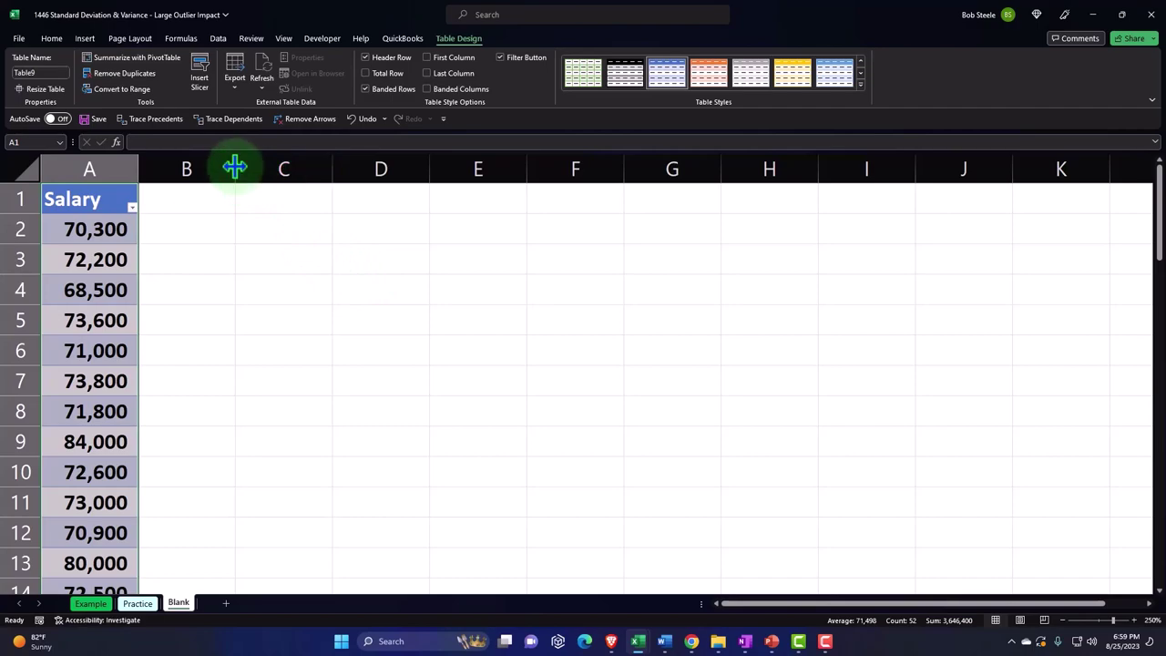
drag(234, 167, 154, 170)
Enter the label "Mean - Average" in cell C2 and widen column C to fit it
click(191, 229)
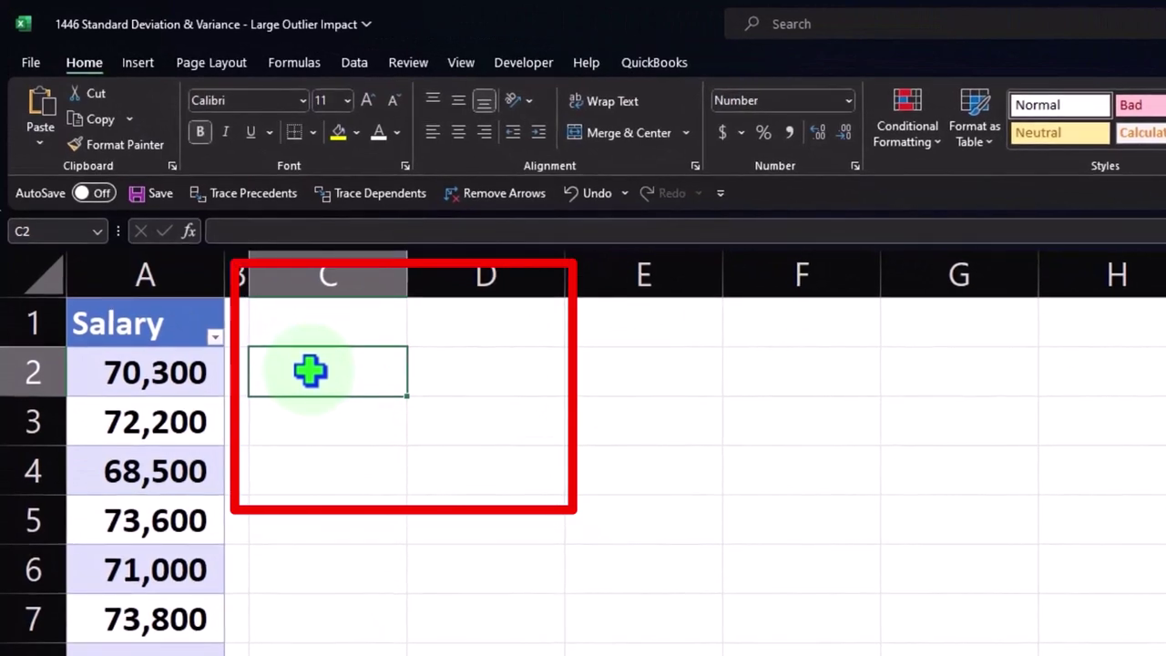
text(Ma)
key(BackSpace)
text(ean)
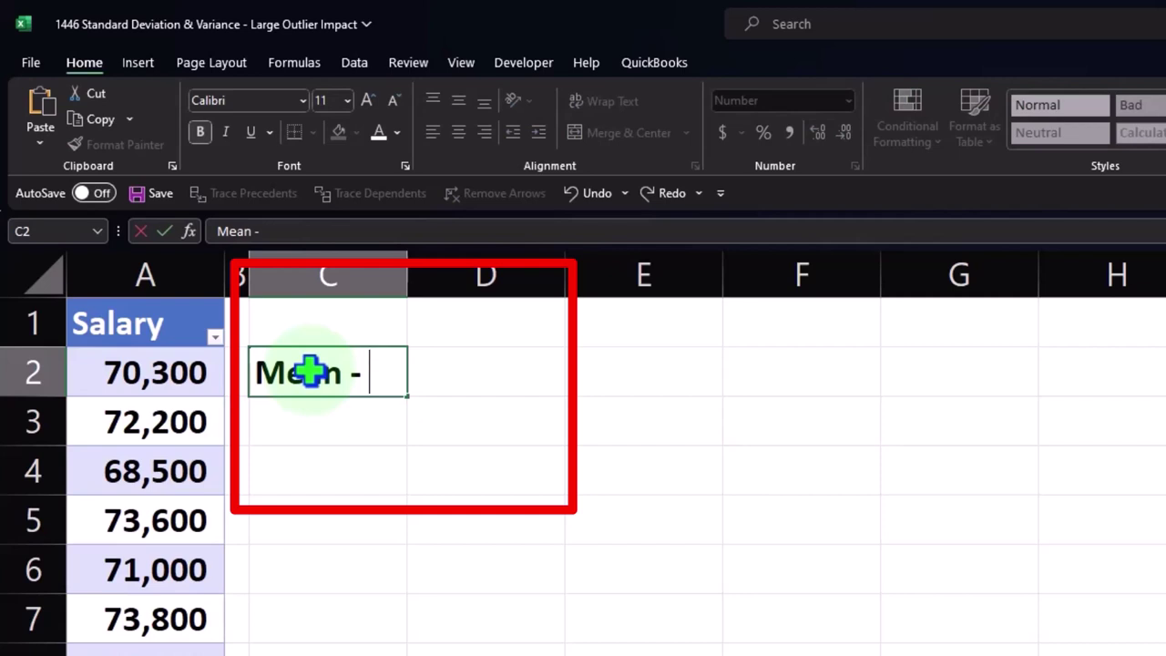
text( - Average)
key(Return)
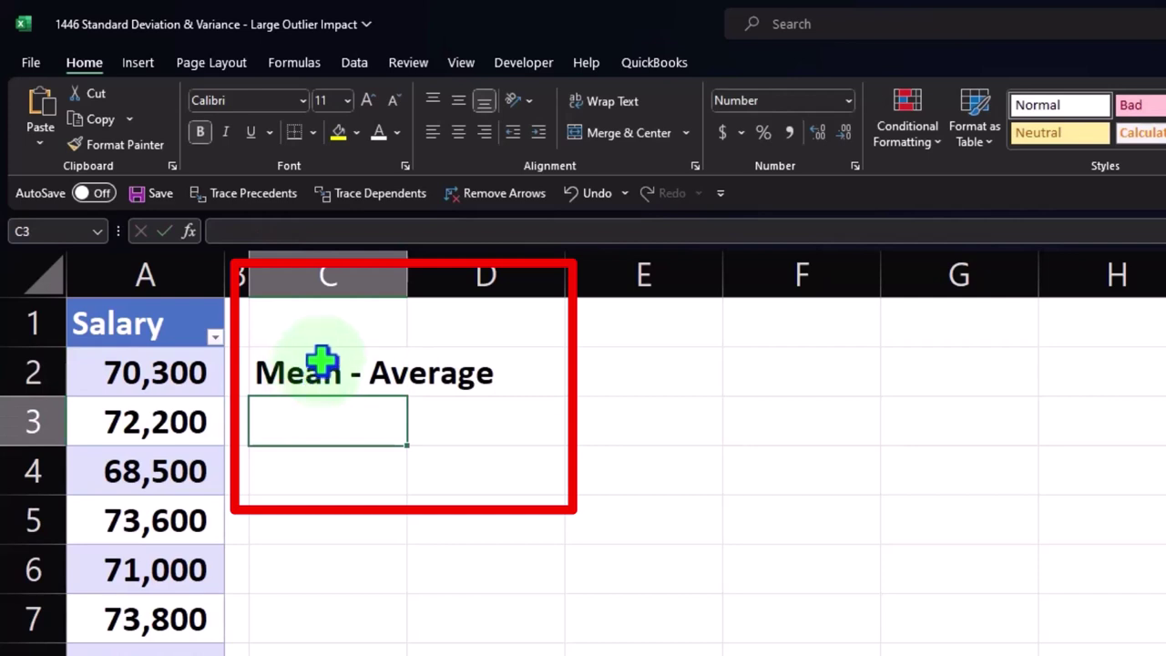
drag(407, 275, 510, 287)
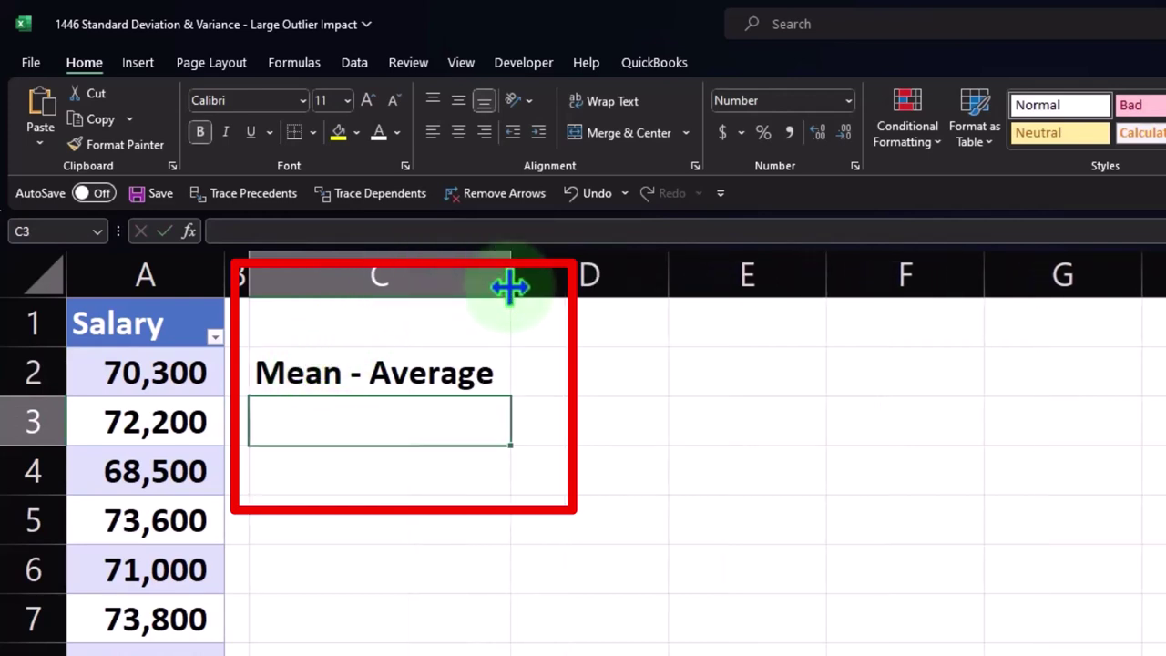
Enter the labels "Min", "Q1", "Medain" and "Q3" in cells C3 to C6
text(Min)
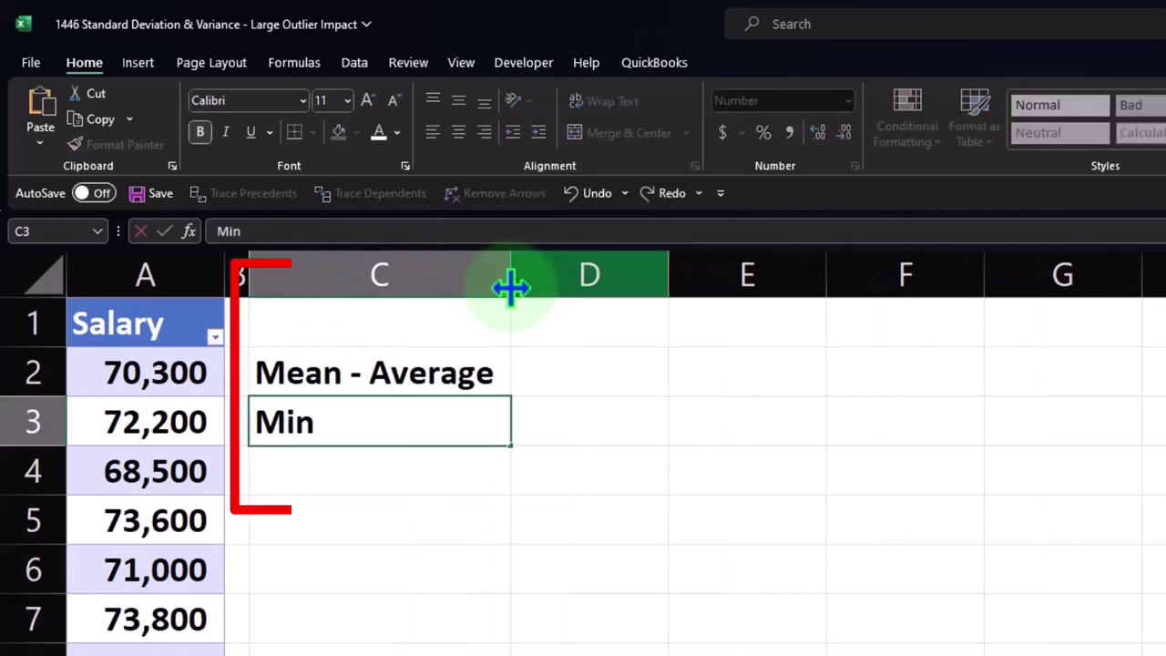
key(Return)
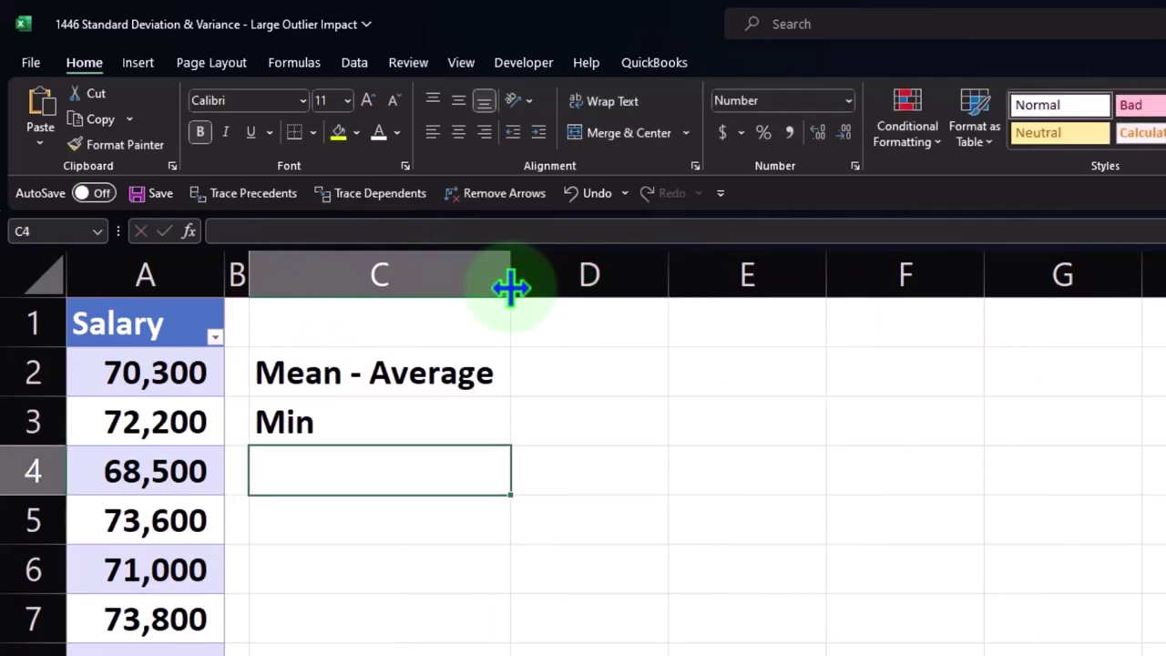
text(Q1)
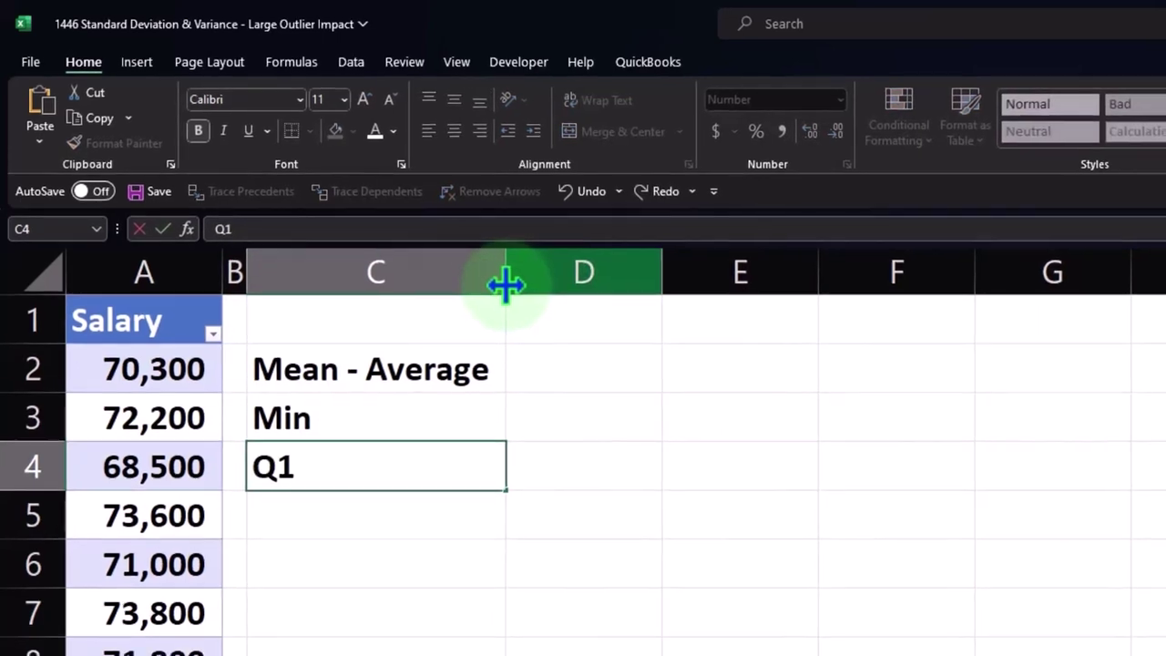
key(Return)
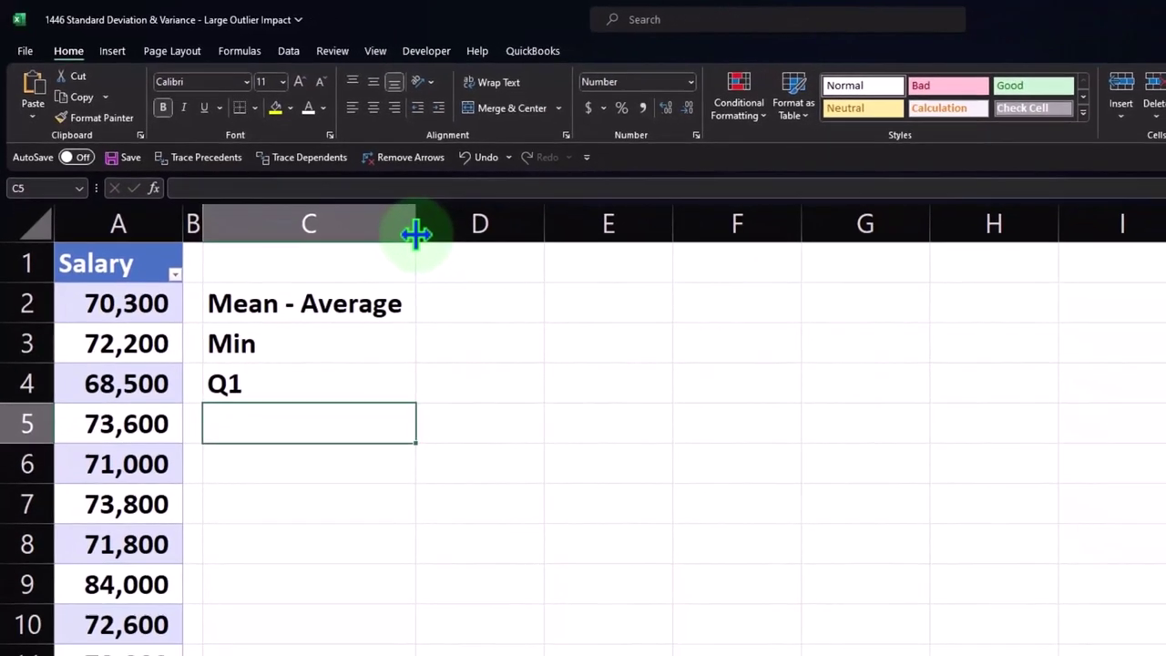
text(Medain)
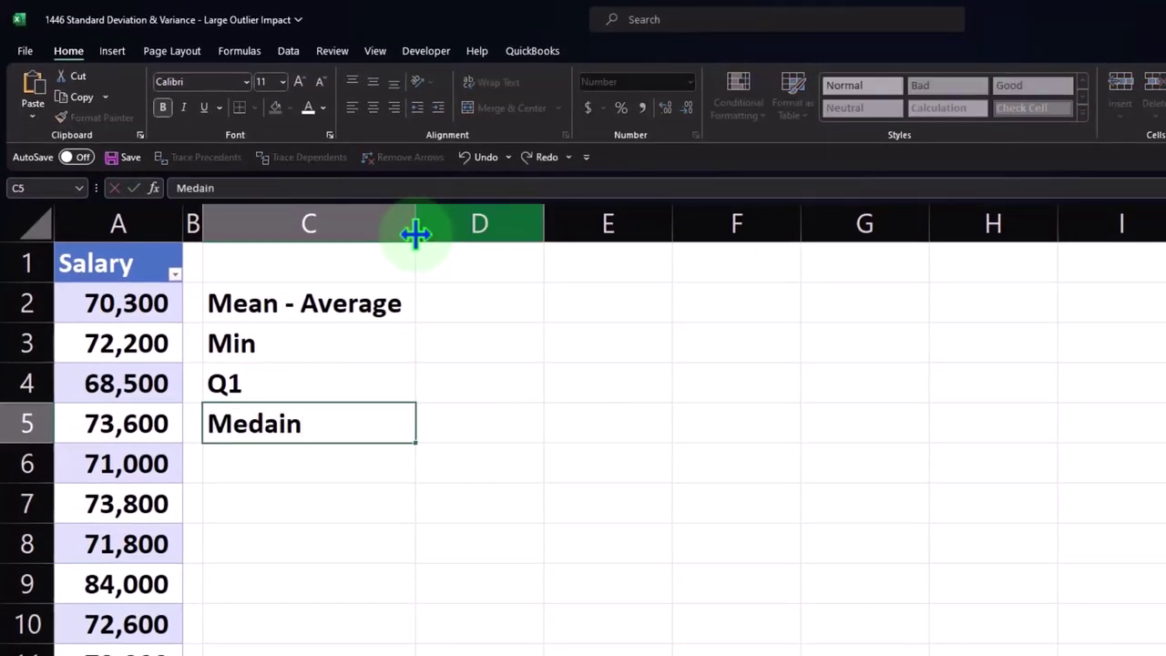
key(Return)
text(Q3)
key(Return)
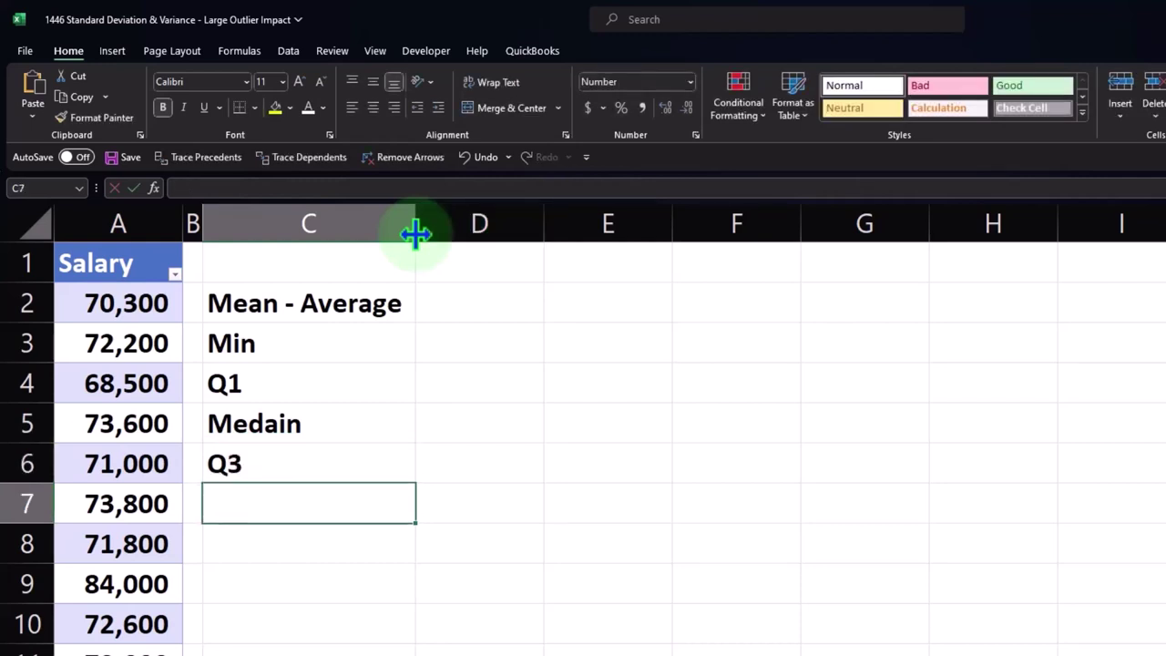
Extend the label in cell C5 to read "Medain Q2"
key(Up)
key(Up)
double_click(344, 428)
text(Q@)
key(BackSpace)
text(2)
key(Return)
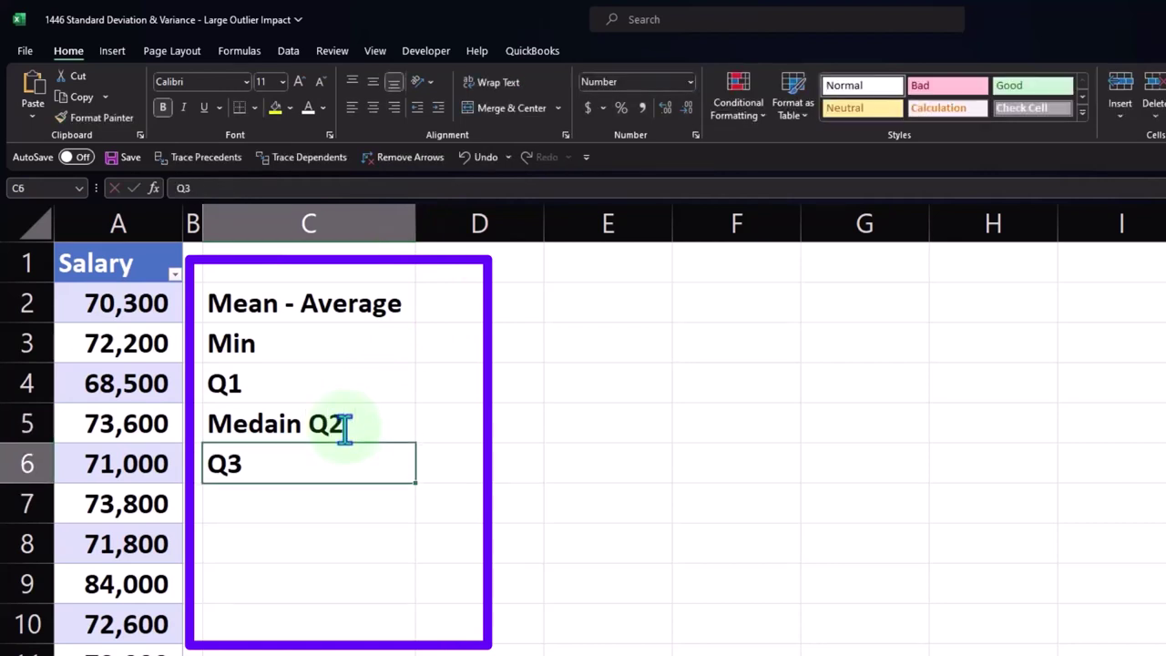
Enter the label "Max" in cell C7 and "Standard Devaition Pop" in cell C9, leaving row 8 blank
key(Return)
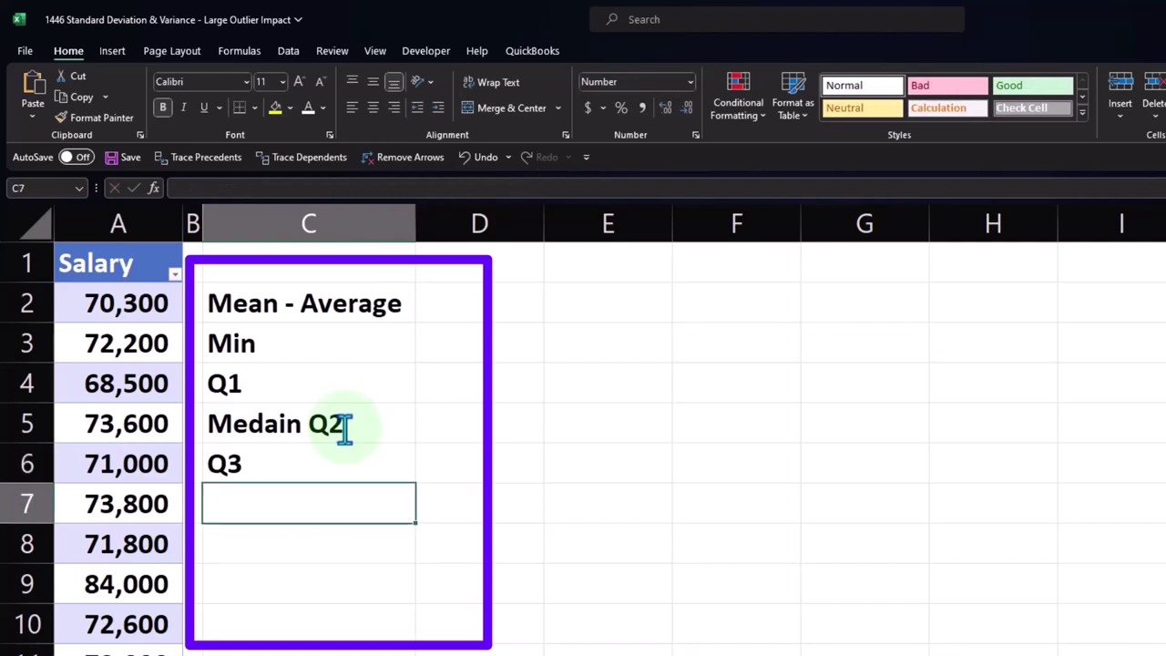
text(Max)
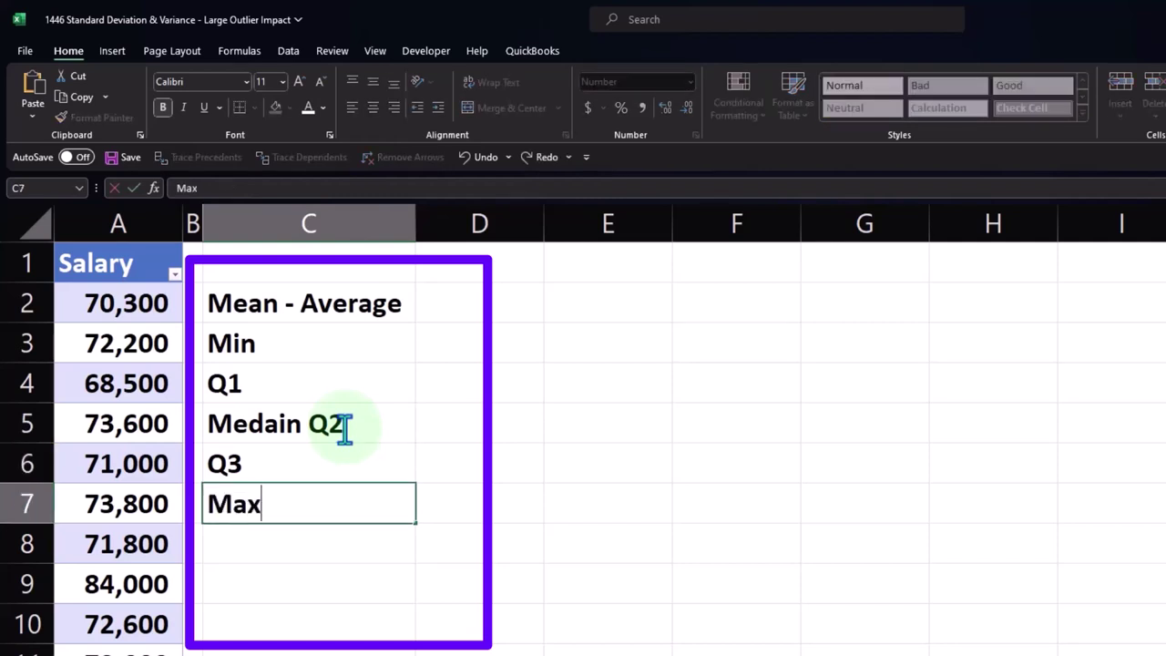
key(Return)
key(Return)
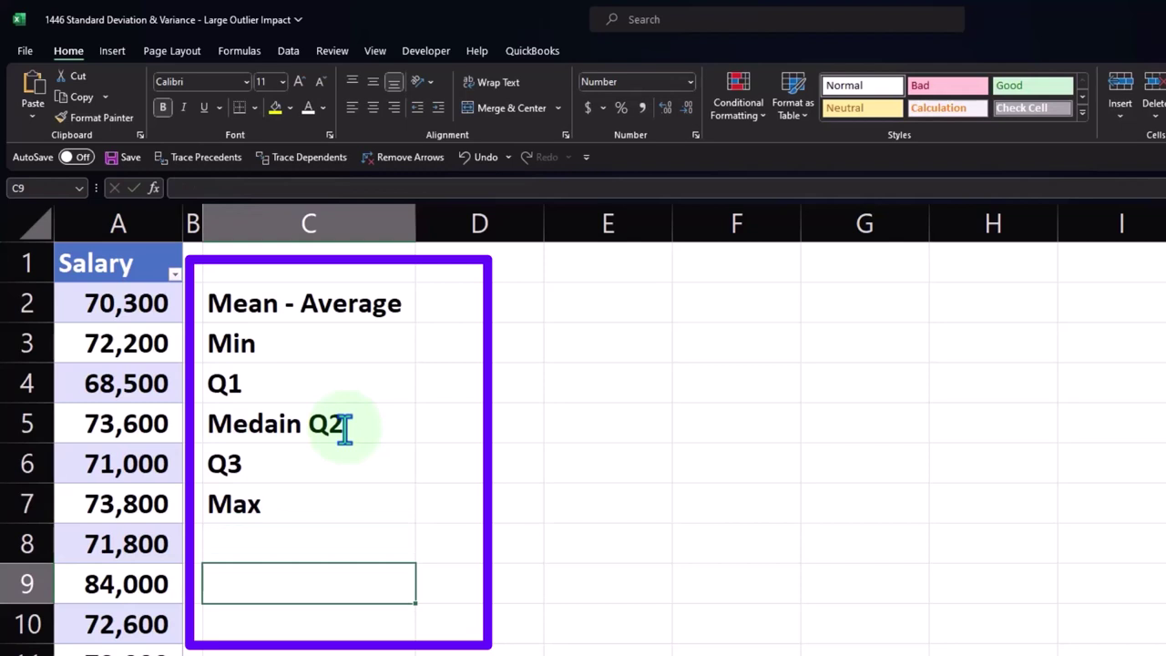
text(Standard )
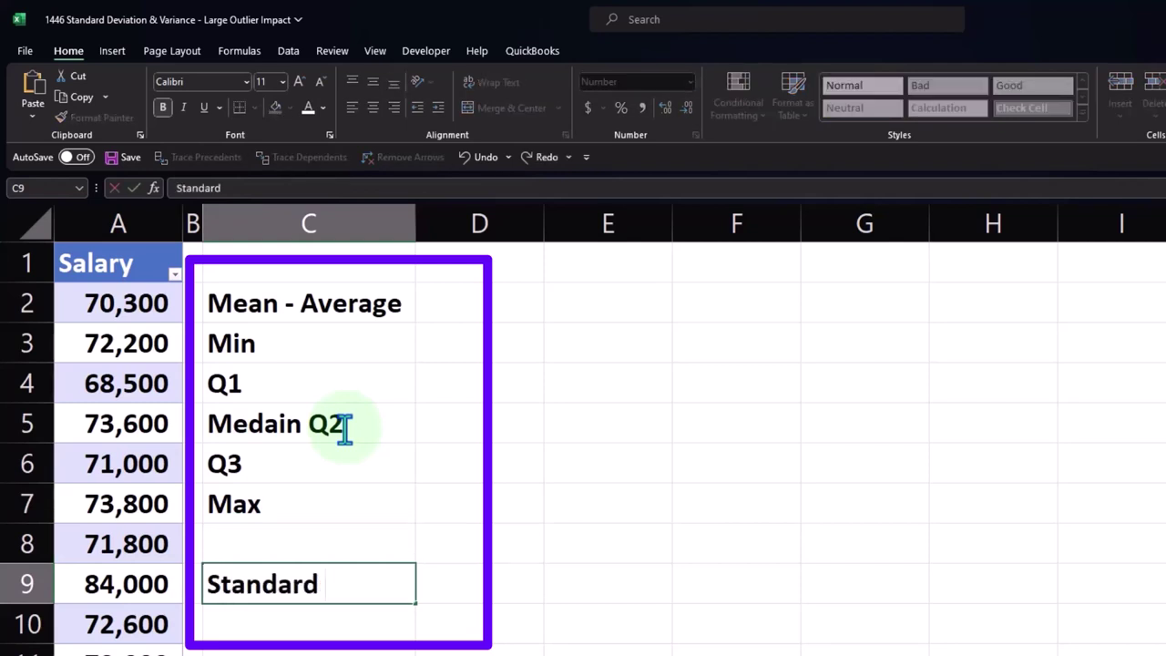
text(Devaition Pop)
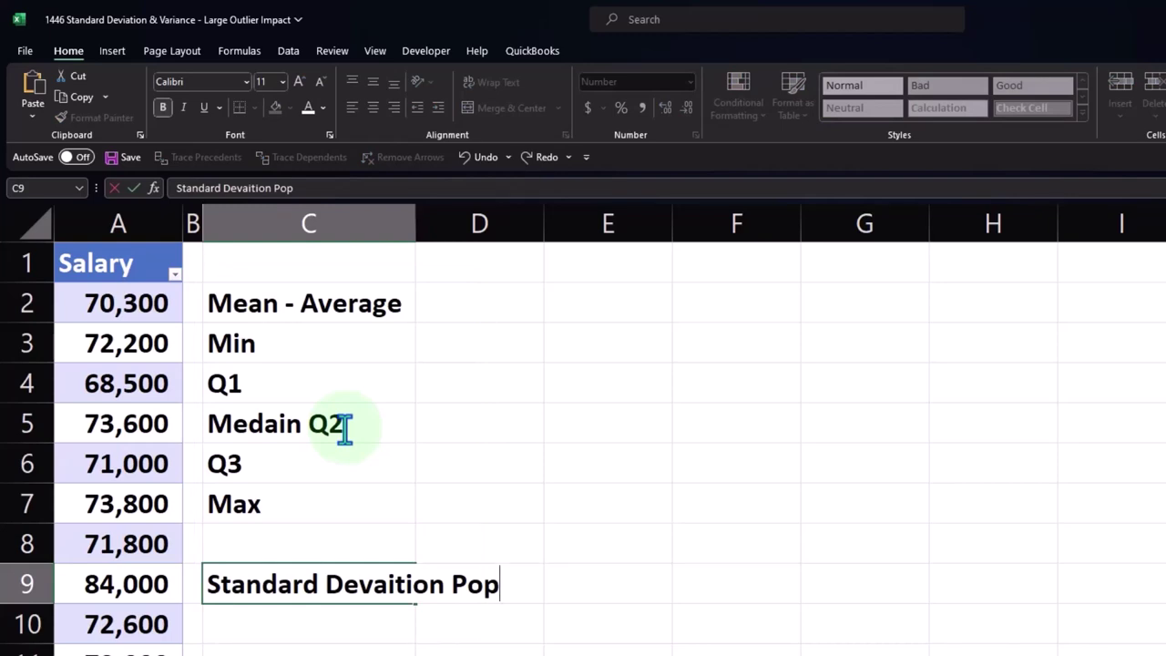
key(Return)
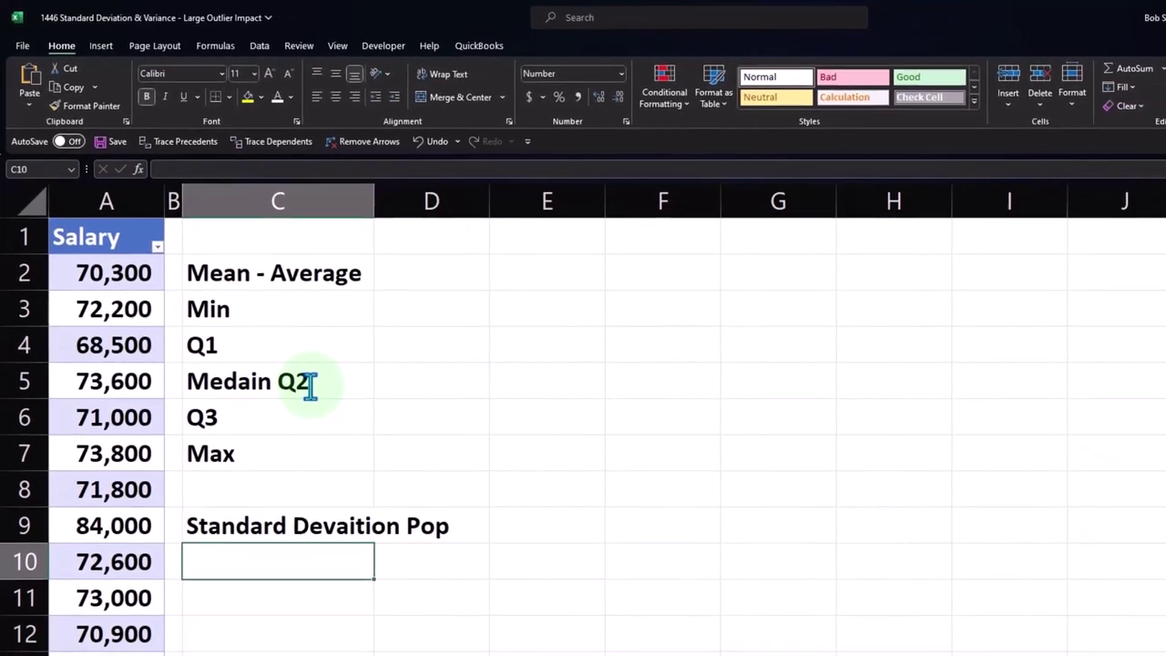
Enter the label "Variance Pop" in cell C10 and widen column C to fit its longest label
text(Standard)
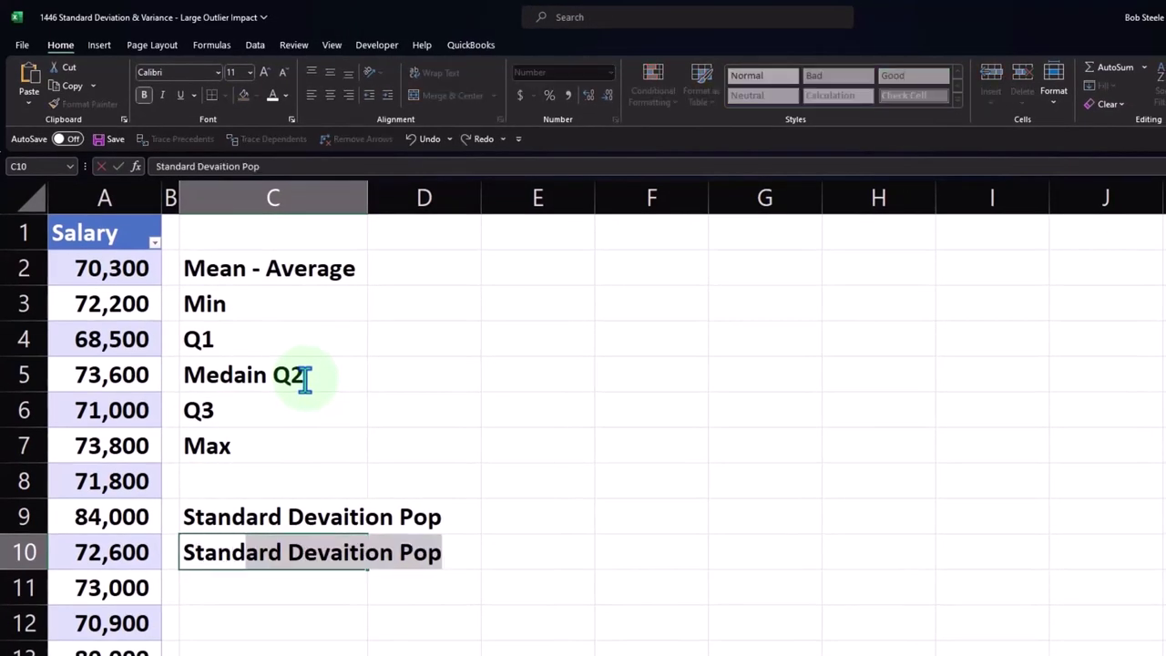
key(Delete)
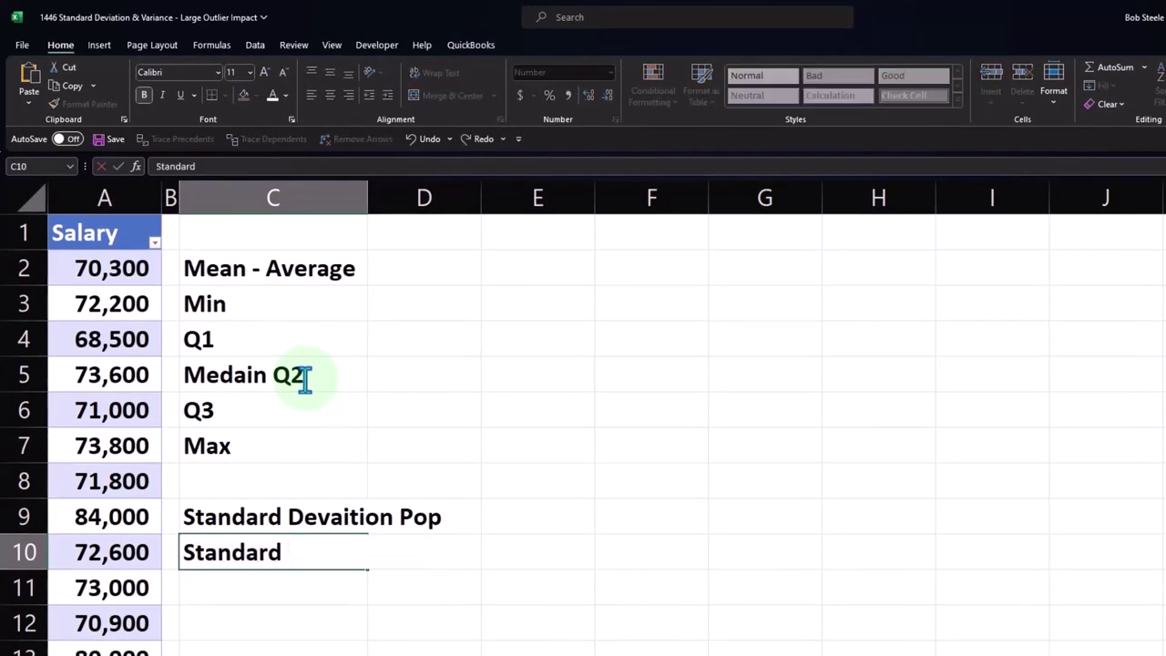
key(BackSpace)
key(BackSpace)
key(BackSpace)
key(BackSpace)
key(BackSpace)
key(BackSpace)
key(BackSpace)
key(BackSpace)
key(BackSpace)
text(Varai)
key(BackSpace)
key(BackSpace)
text(iance Pop)
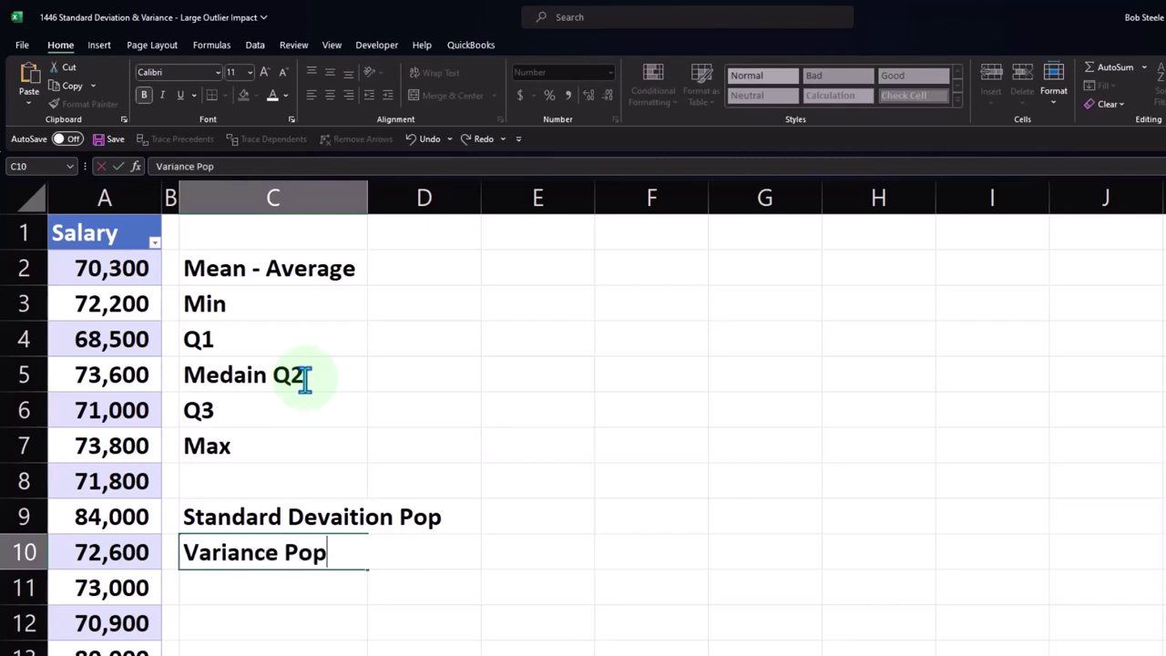
key(Return)
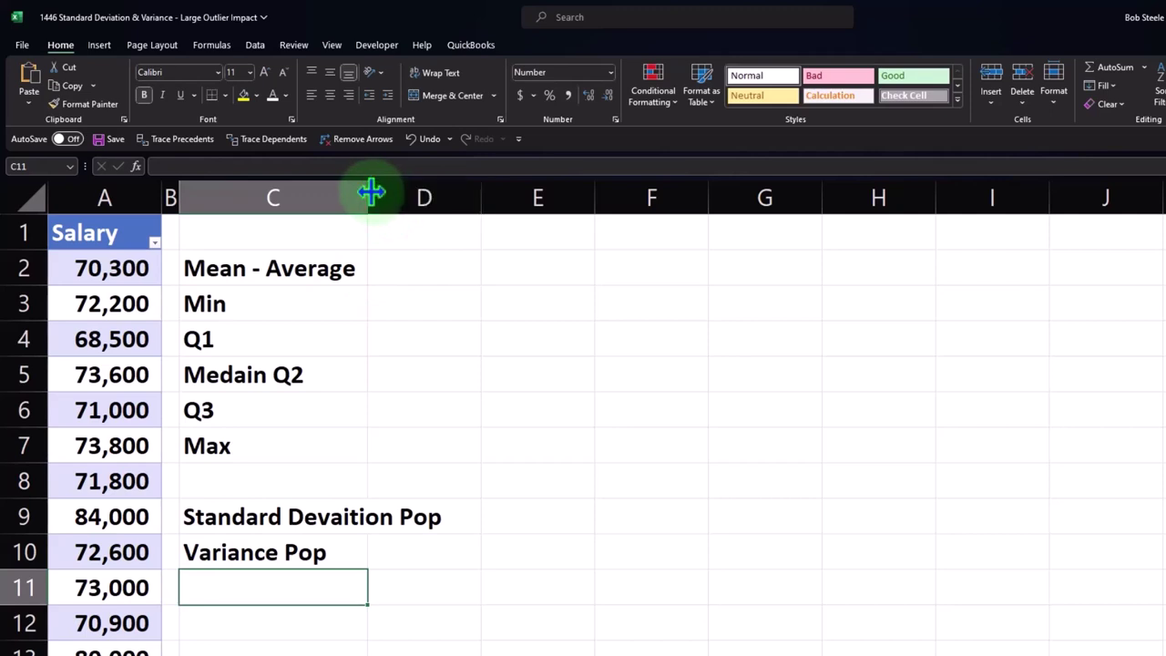
drag(371, 192, 455, 204)
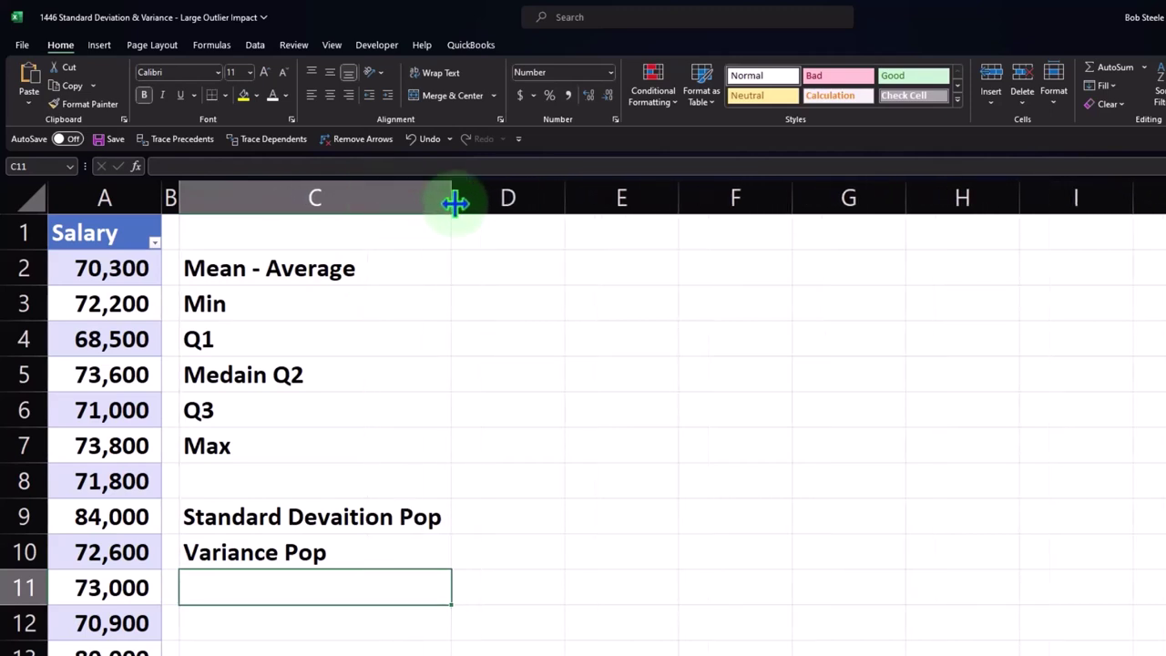
Calculate the mean salary in cell D2 with the AVERAGE function over the table's Salary column
click(506, 262)
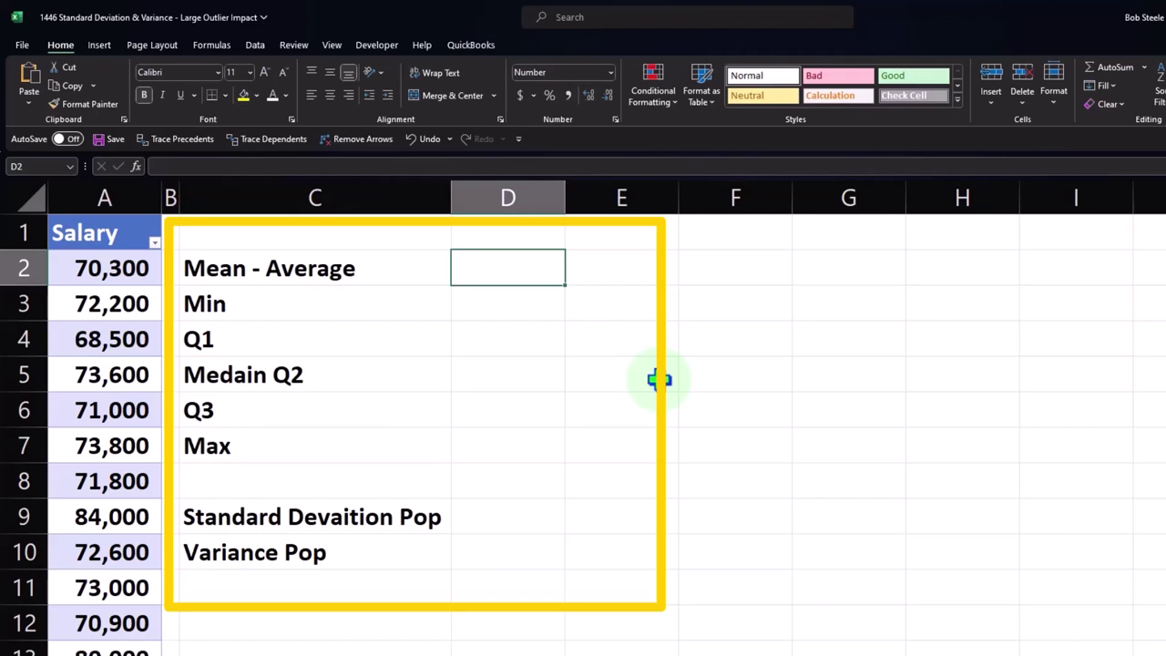
text(=)
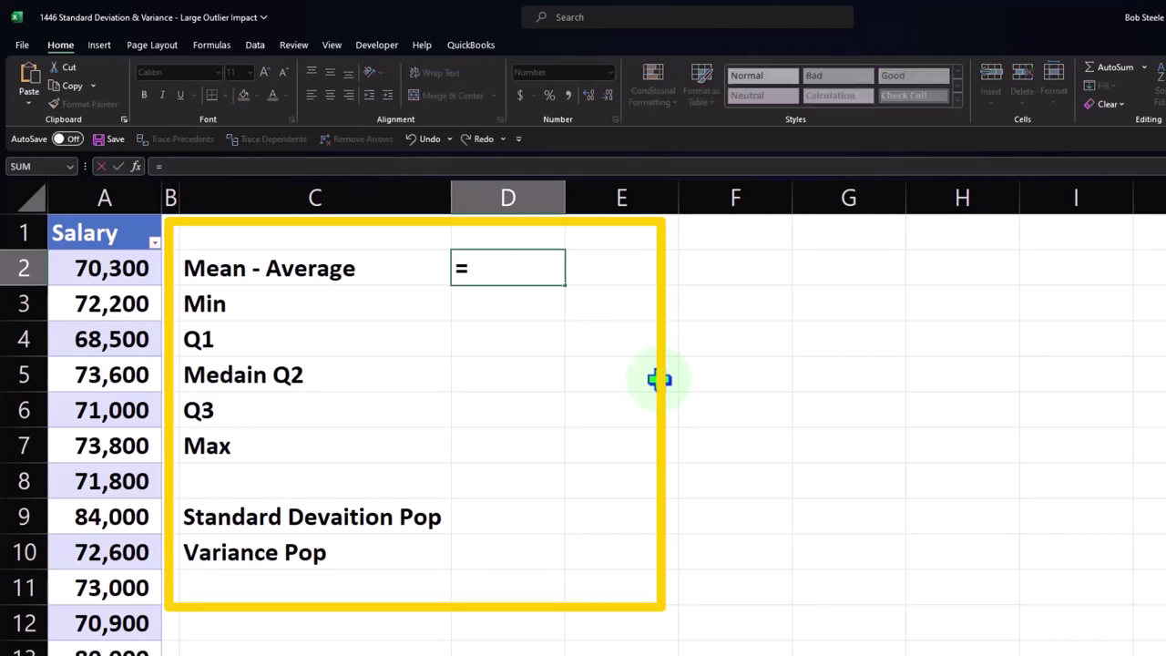
text(mean)
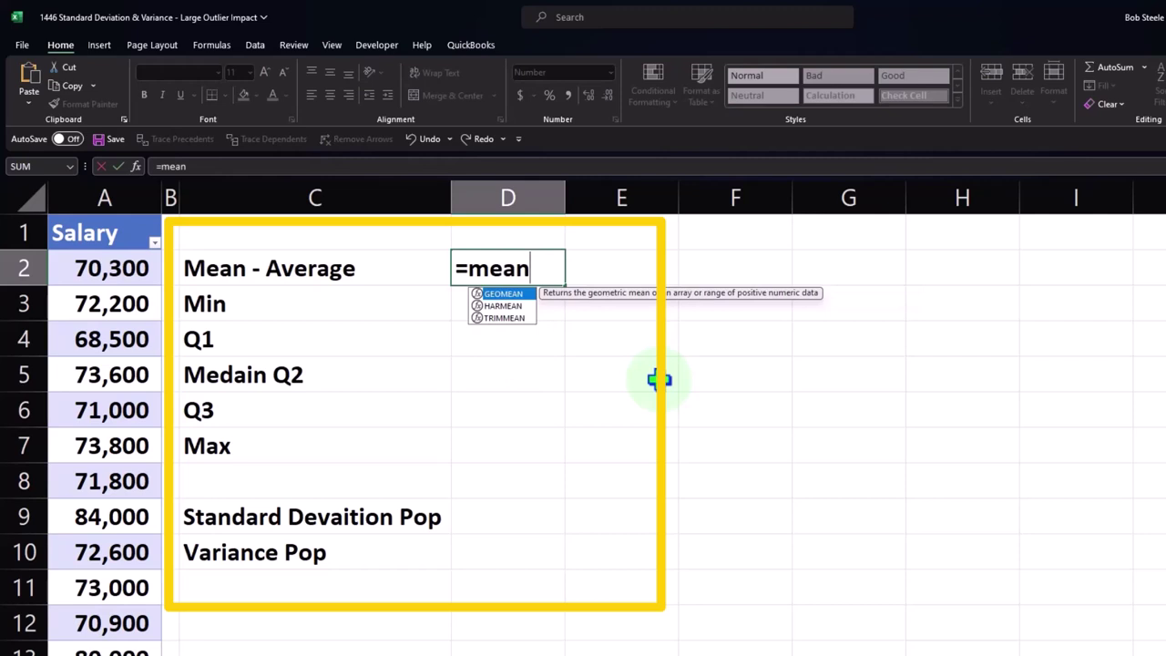
key(BackSpace)
key(BackSpace)
key(BackSpace)
key(BackSpace)
text(amera)
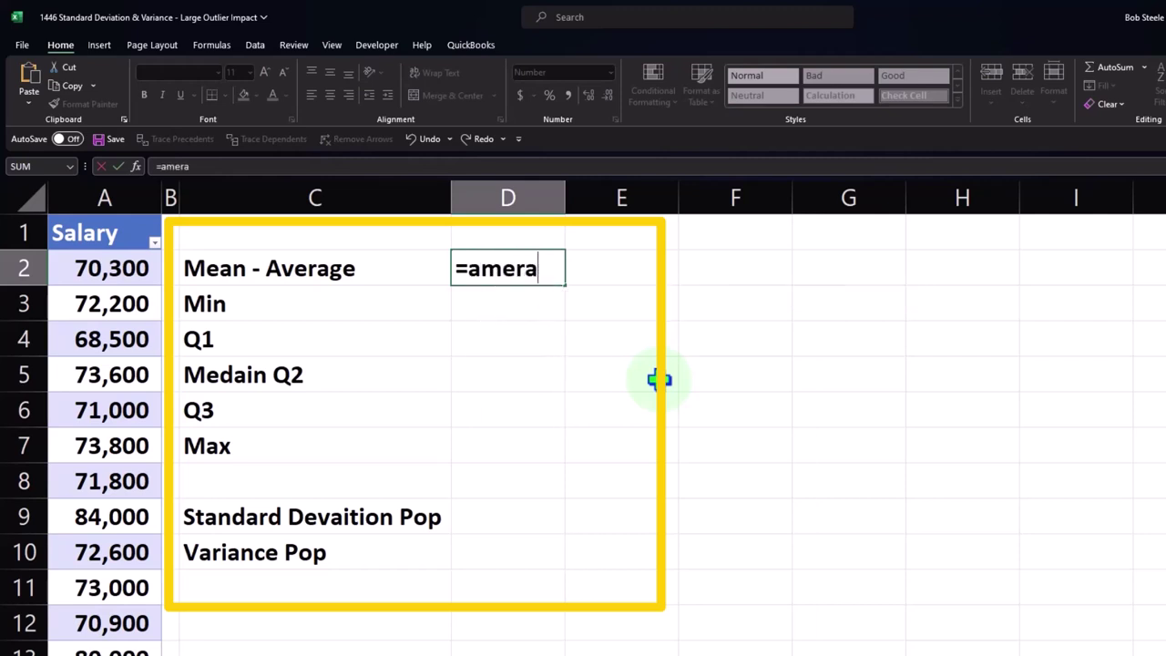
key(BackSpace)
key(BackSpace)
key(BackSpace)
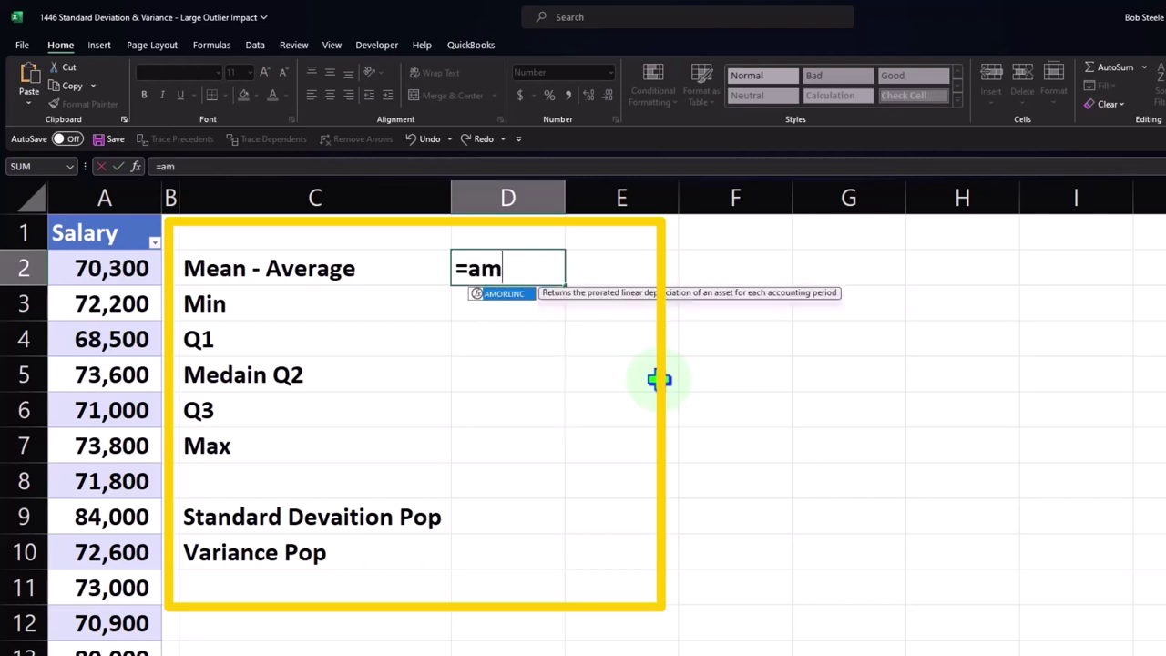
key(BackSpace)
text(ver)
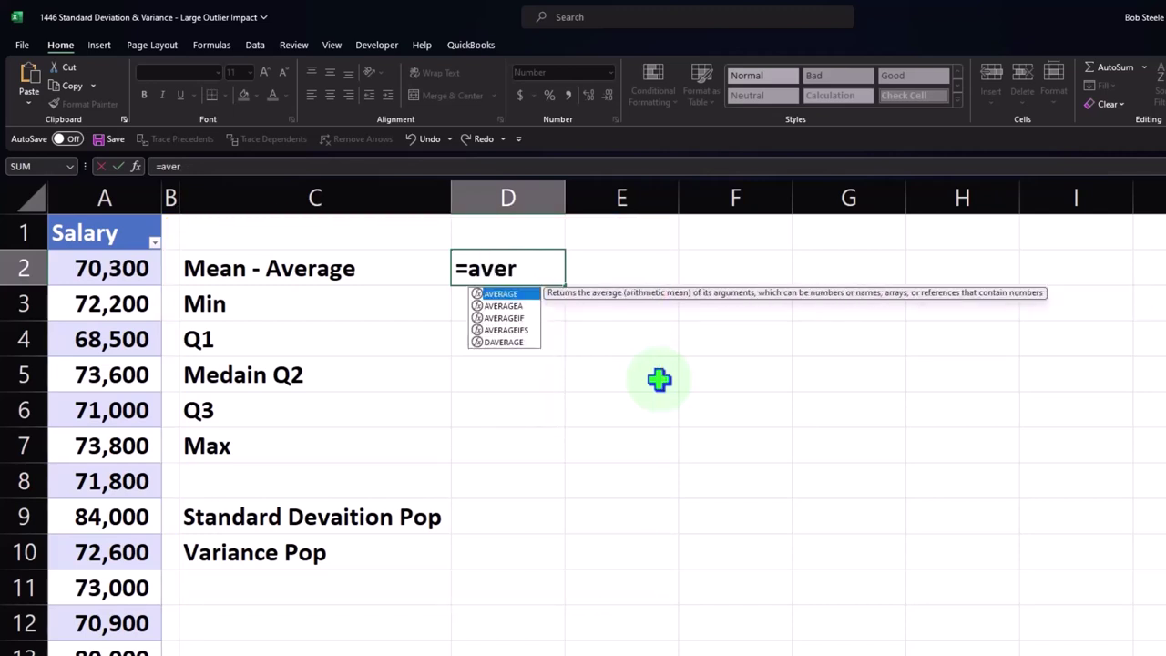
key(Tab)
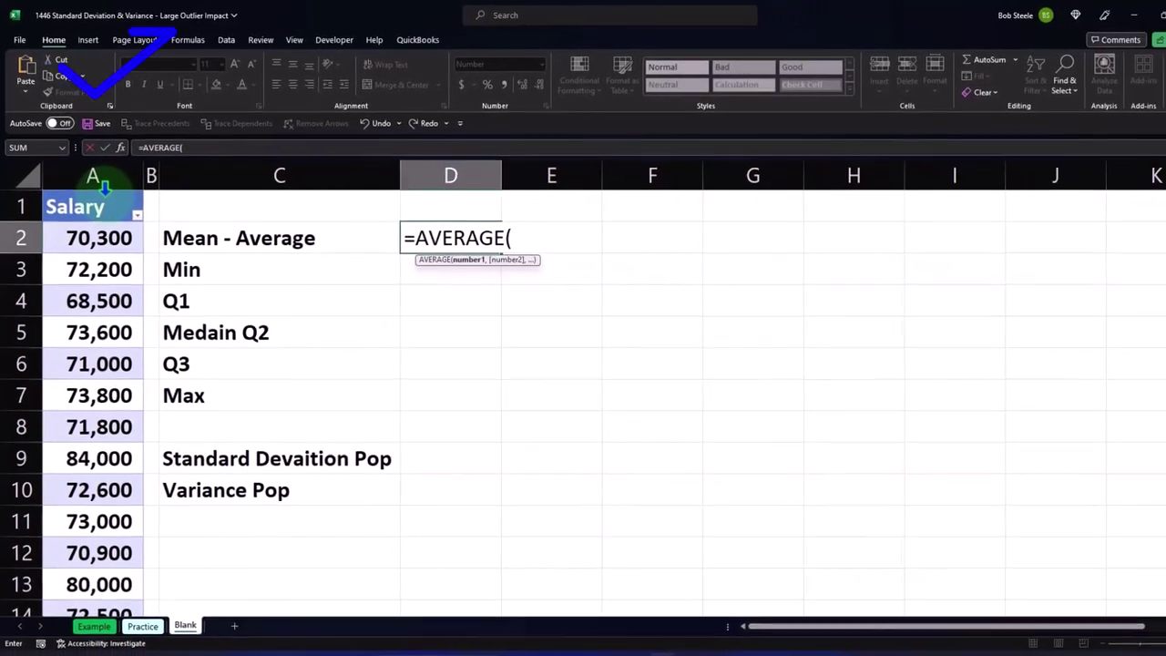
click(105, 187)
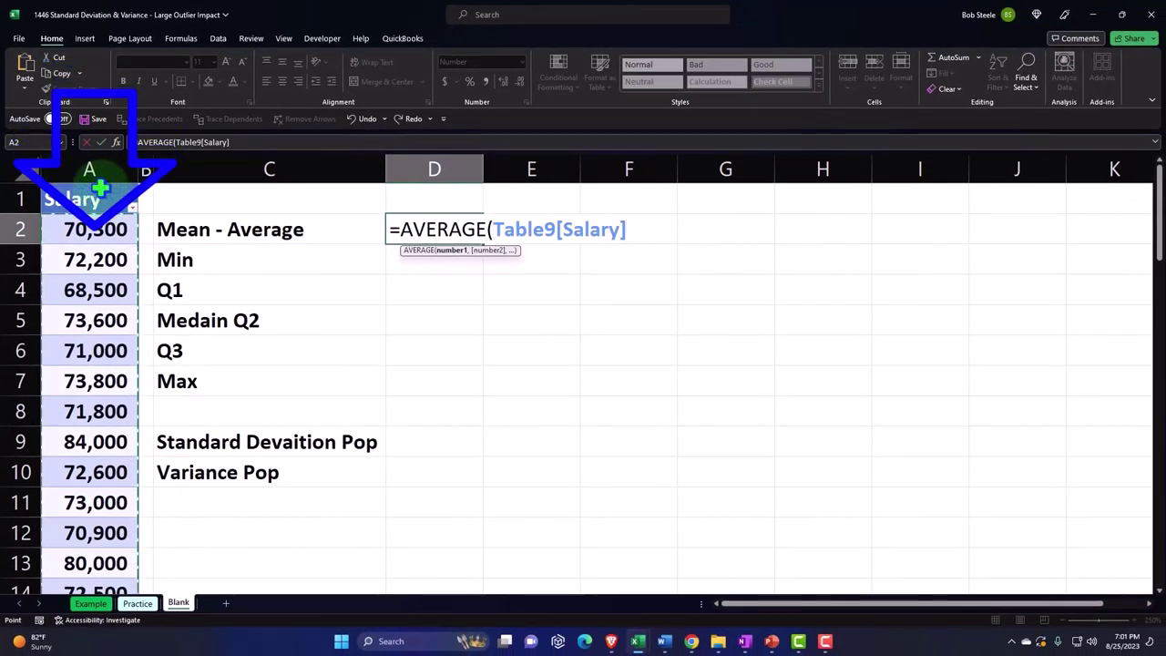
key(Return)
Calculate the lowest salary in cell D3 with the MIN function over the table's Salary column
text(=)
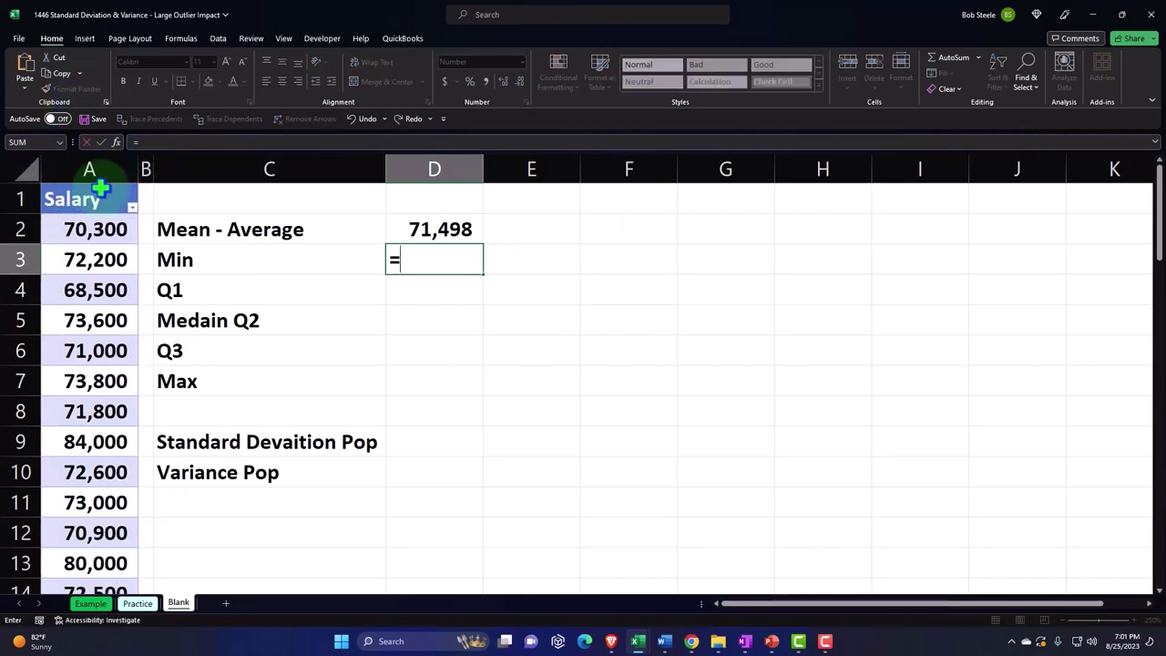
text(min)
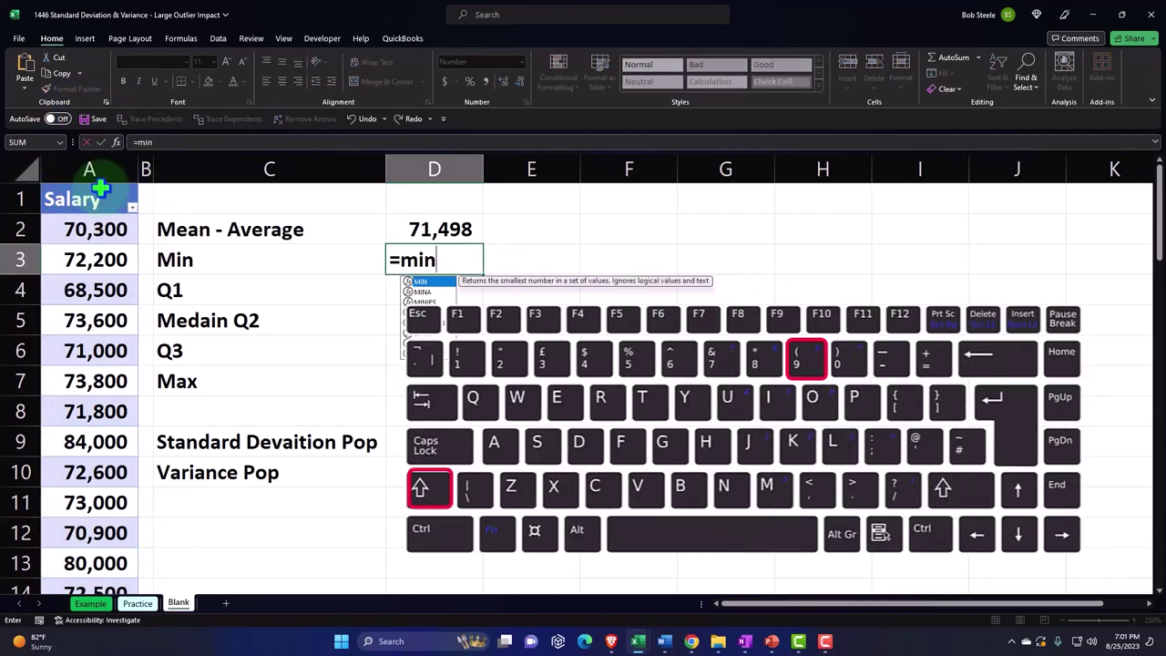
text(()
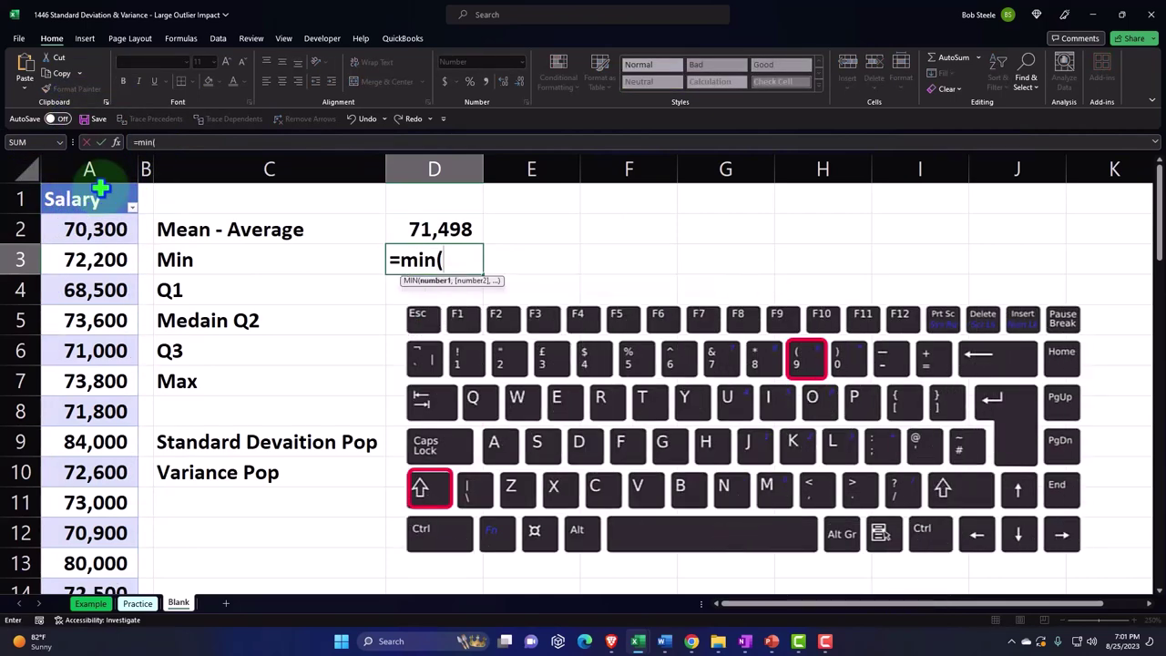
click(100, 189)
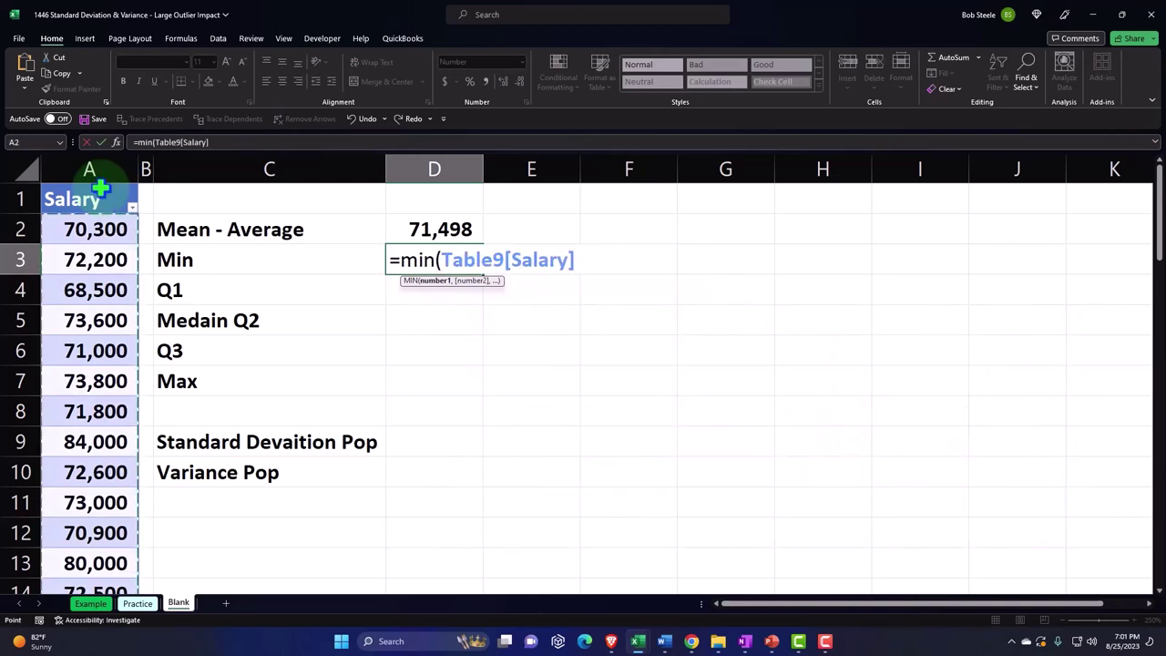
key(Return)
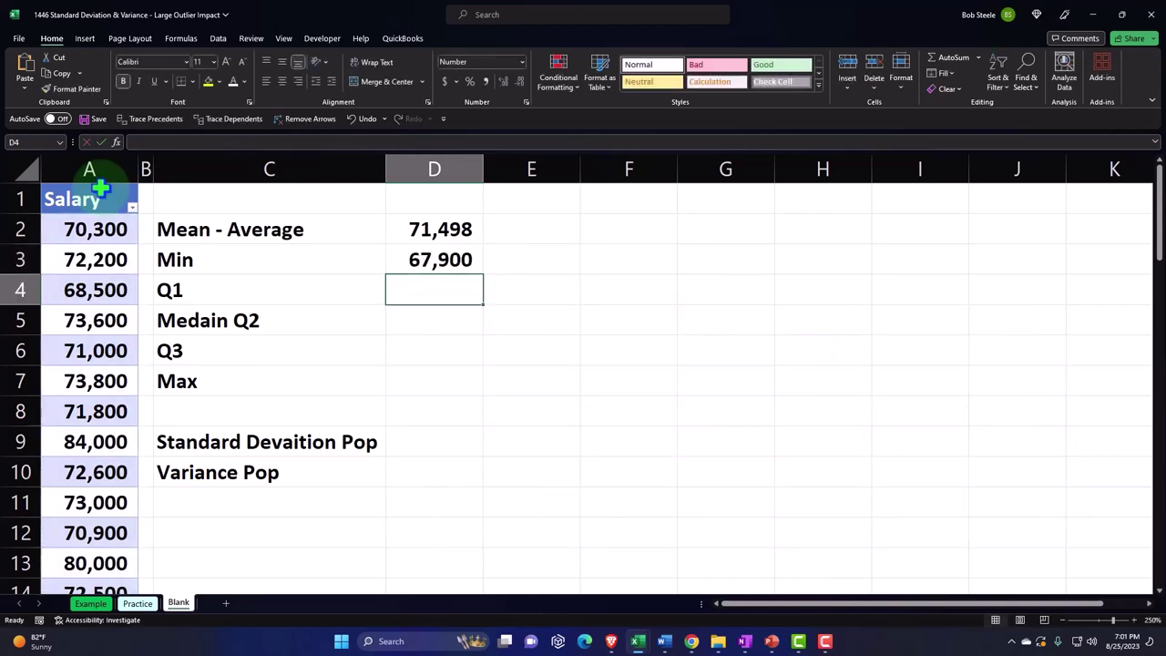
Calculate the first quartile in cell D4 with QUARTILE.EXC over the table's Salary column, using quart 1
text(qu)
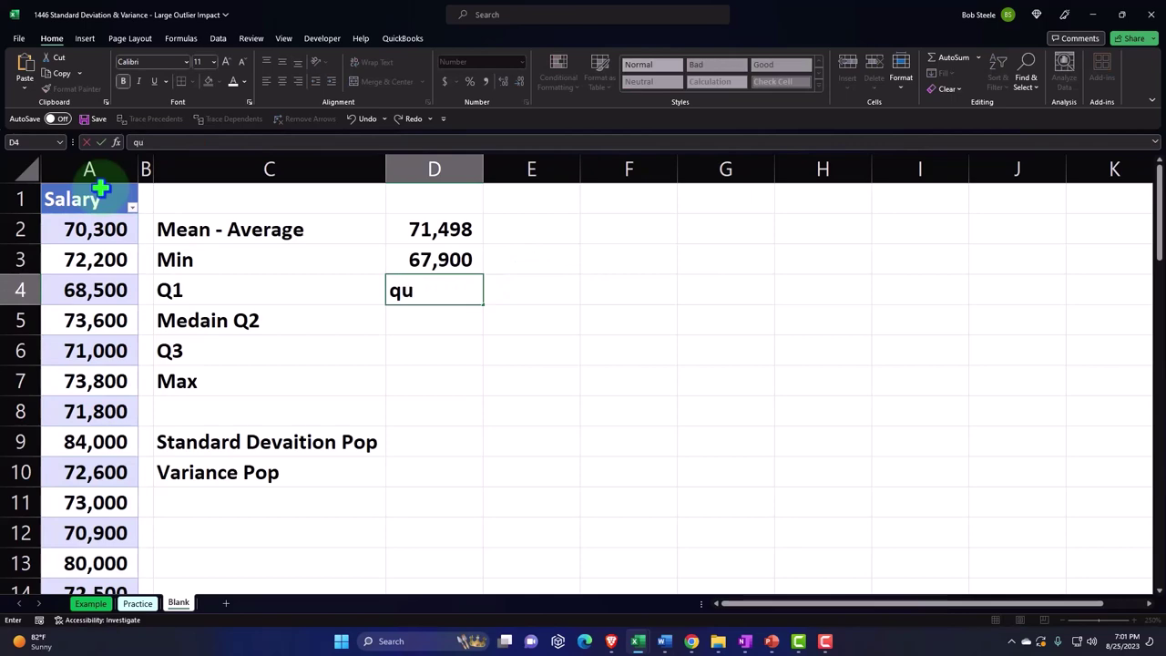
key(BackSpace)
key(BackSpace)
key(BackSpace)
text(=qua)
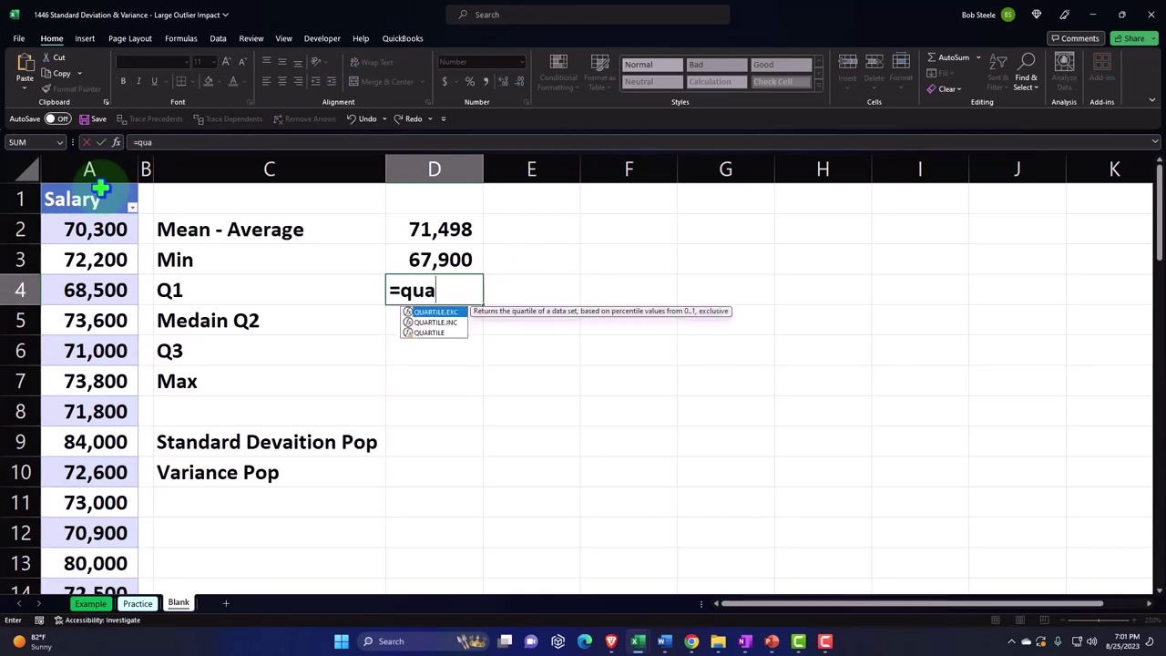
key(Tab)
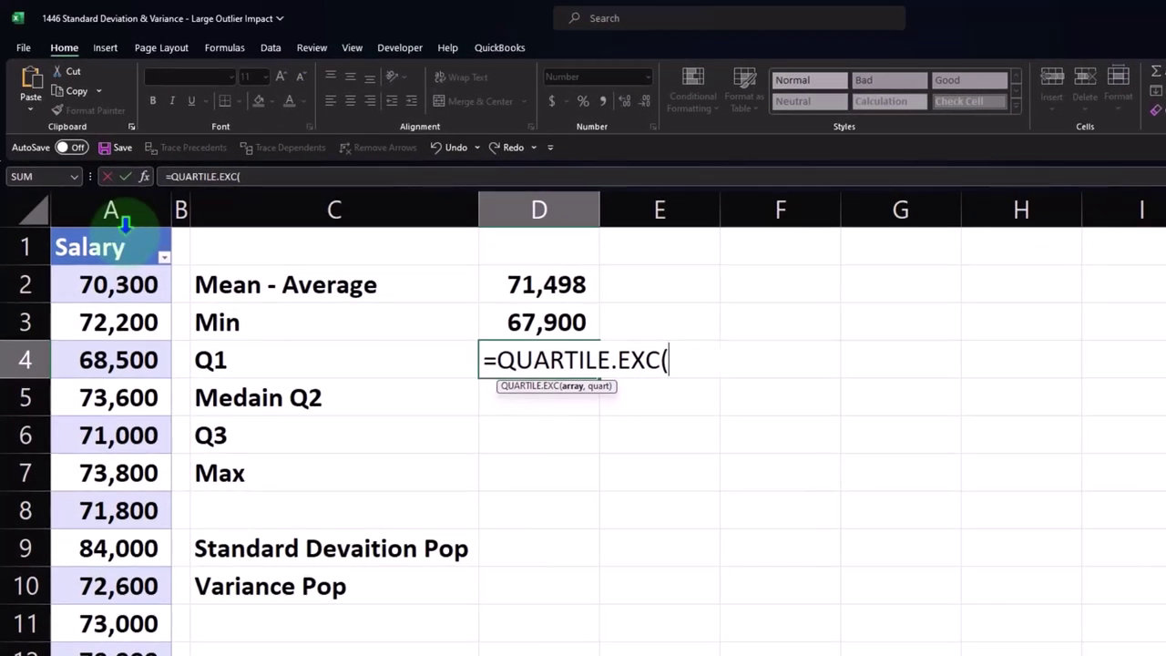
click(124, 235)
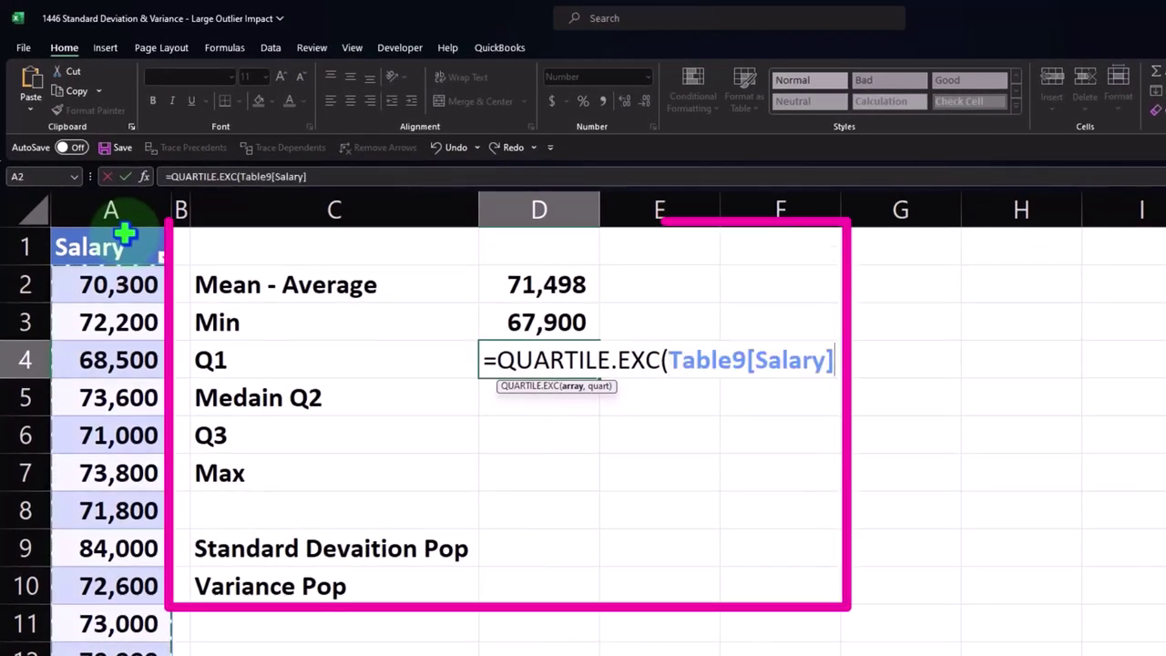
text(,)
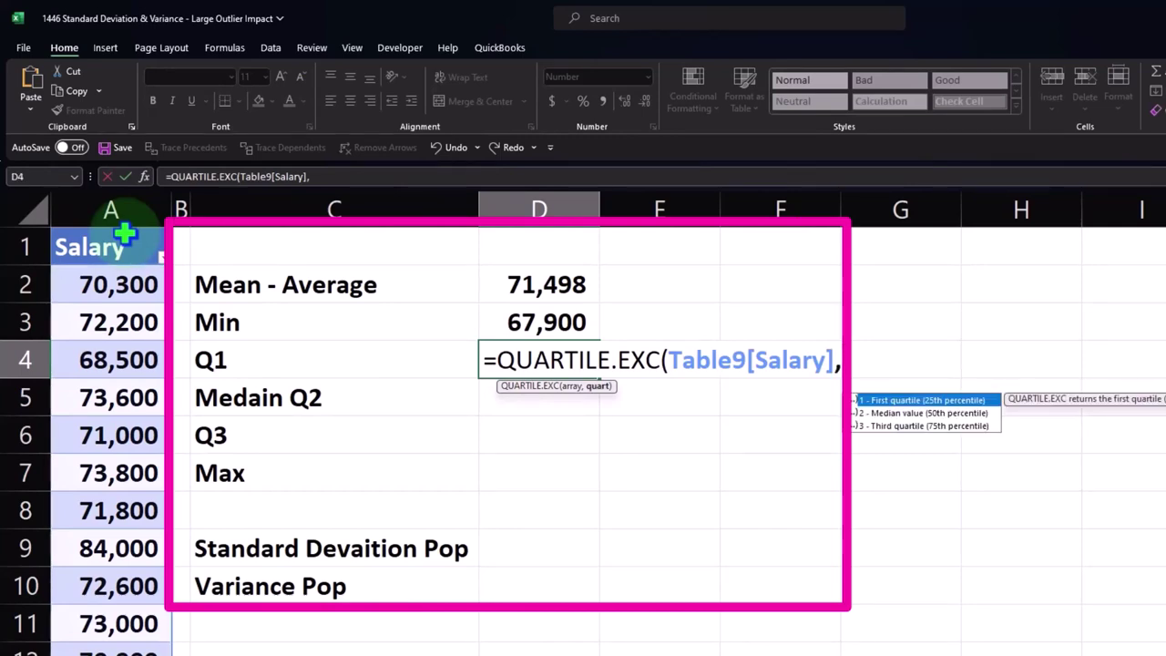
text(1)
key(Return)
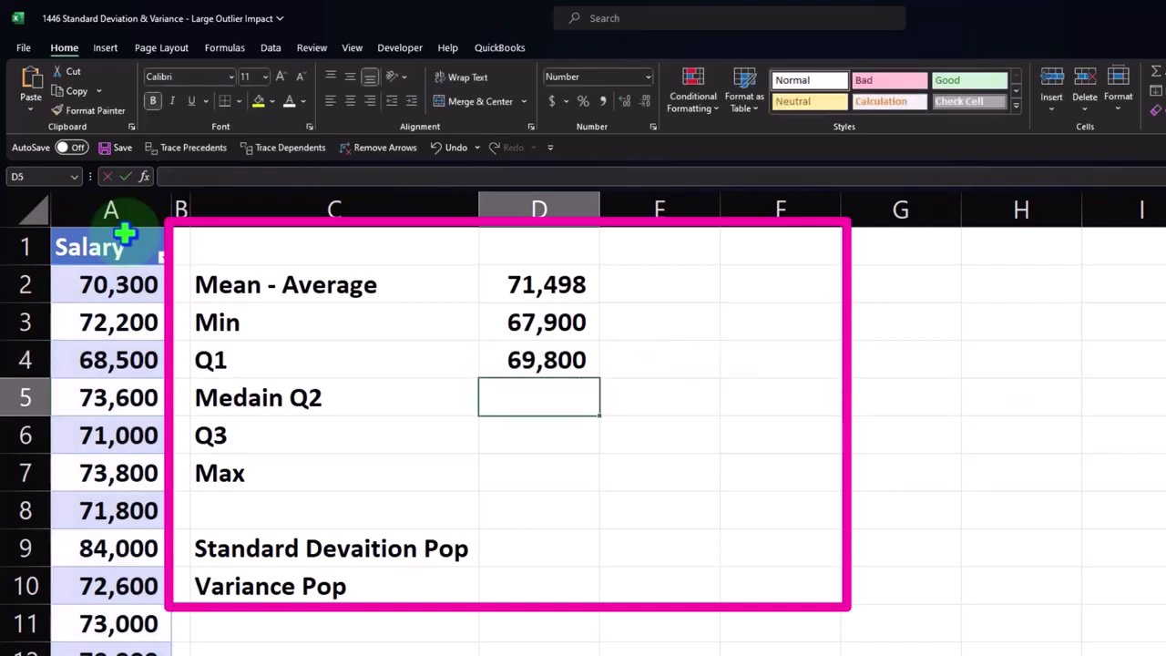
Calculate the median salary in cell D5 with the MEDIAN function over the table's Salary column
text(=med)
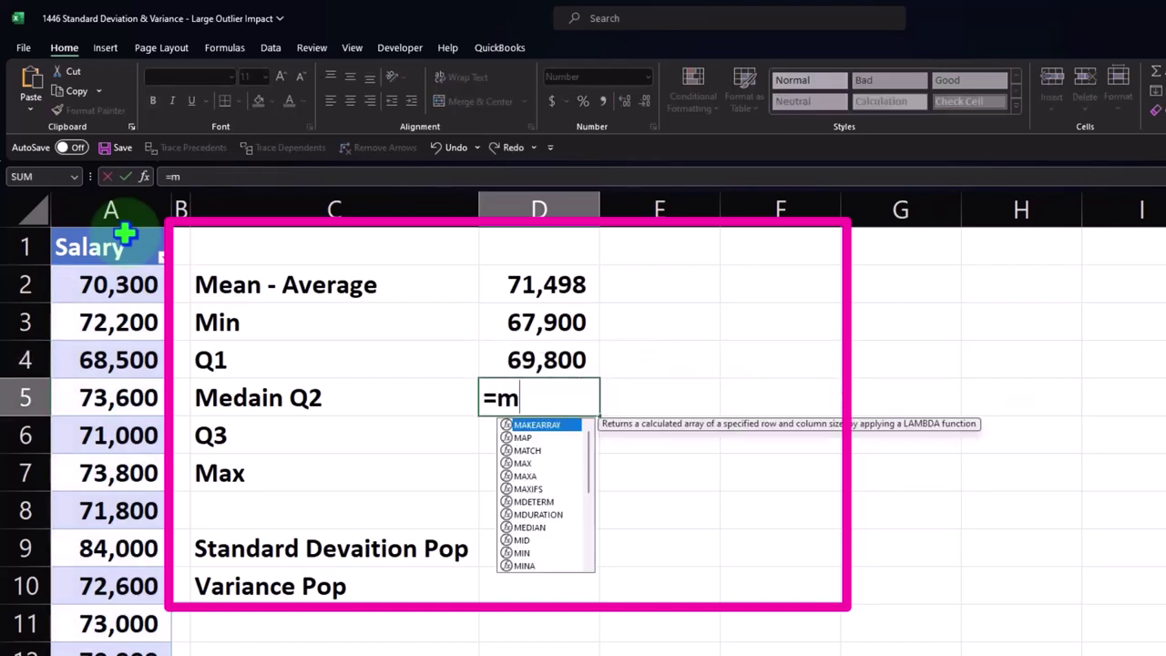
key(Tab)
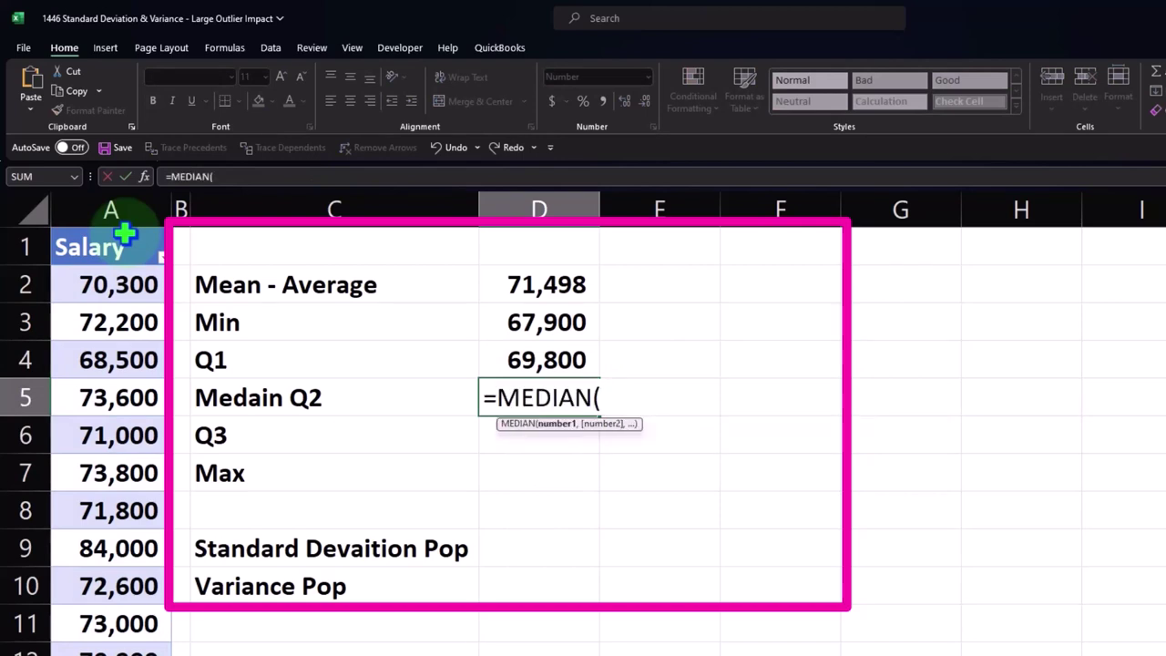
click(124, 235)
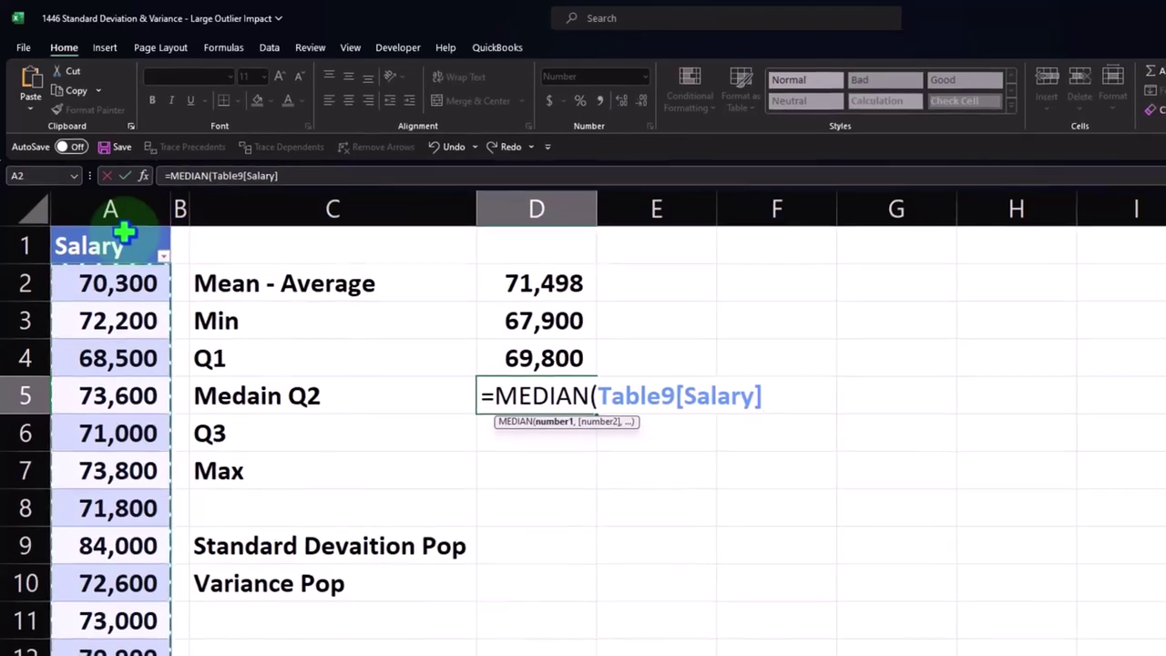
key(Return)
Calculate the third quartile in cell D6 with QUARTILE.EXC over the table's Salary column, using quart 3
text(=)
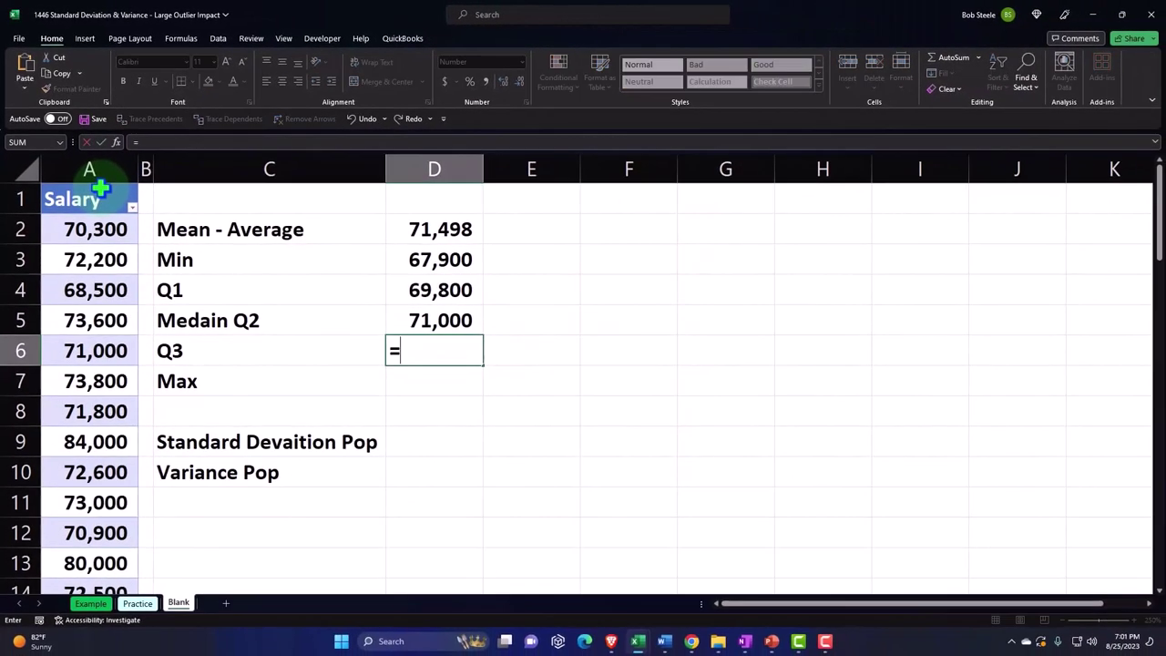
text(qu)
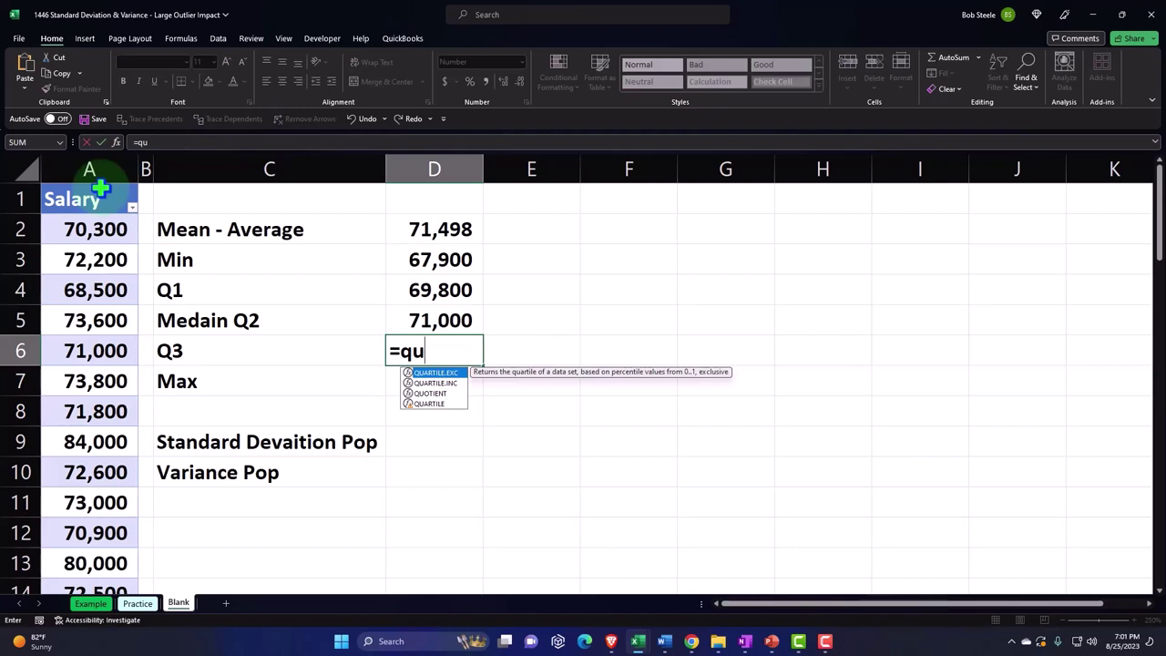
key(Down)
key(Tab)
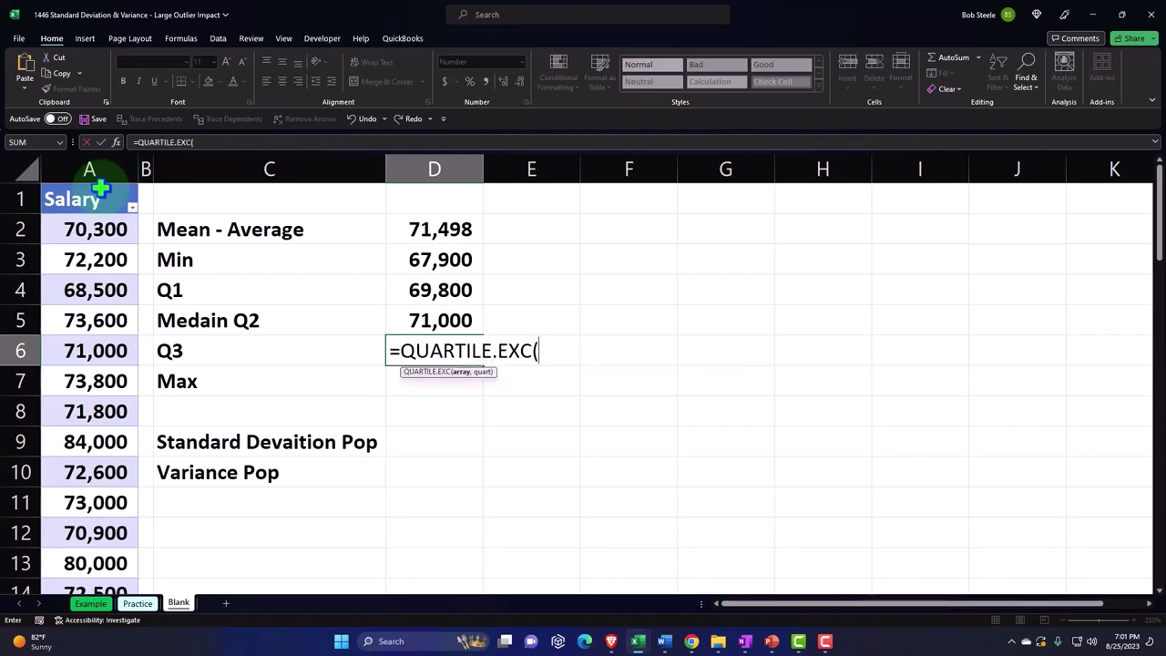
click(100, 188)
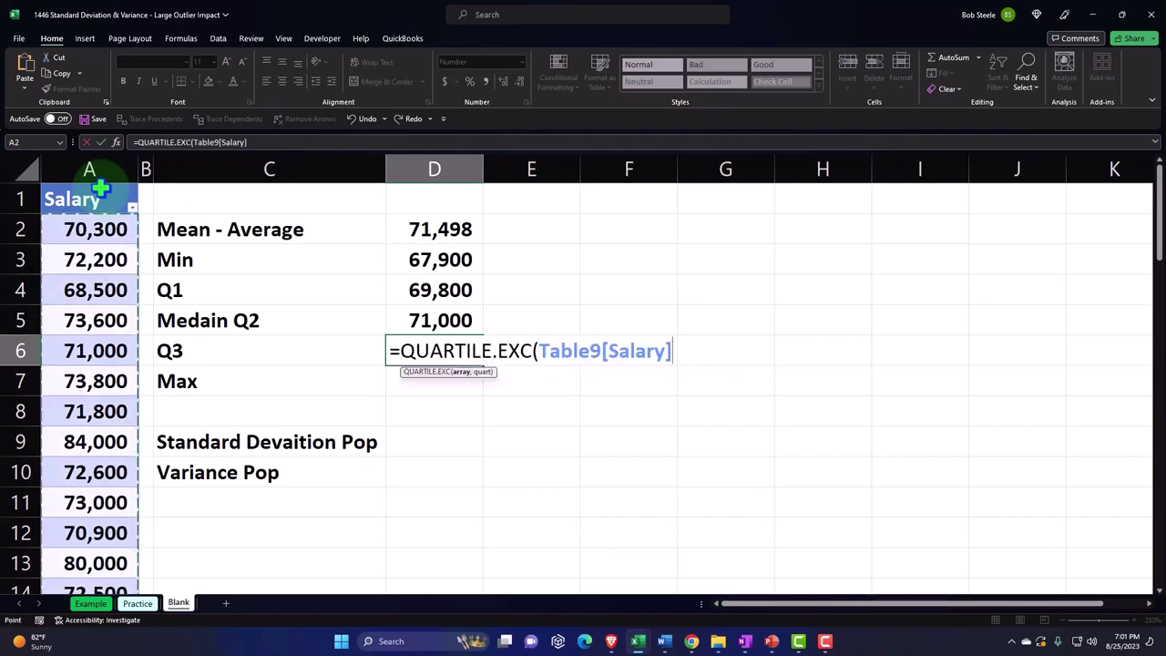
text(,)
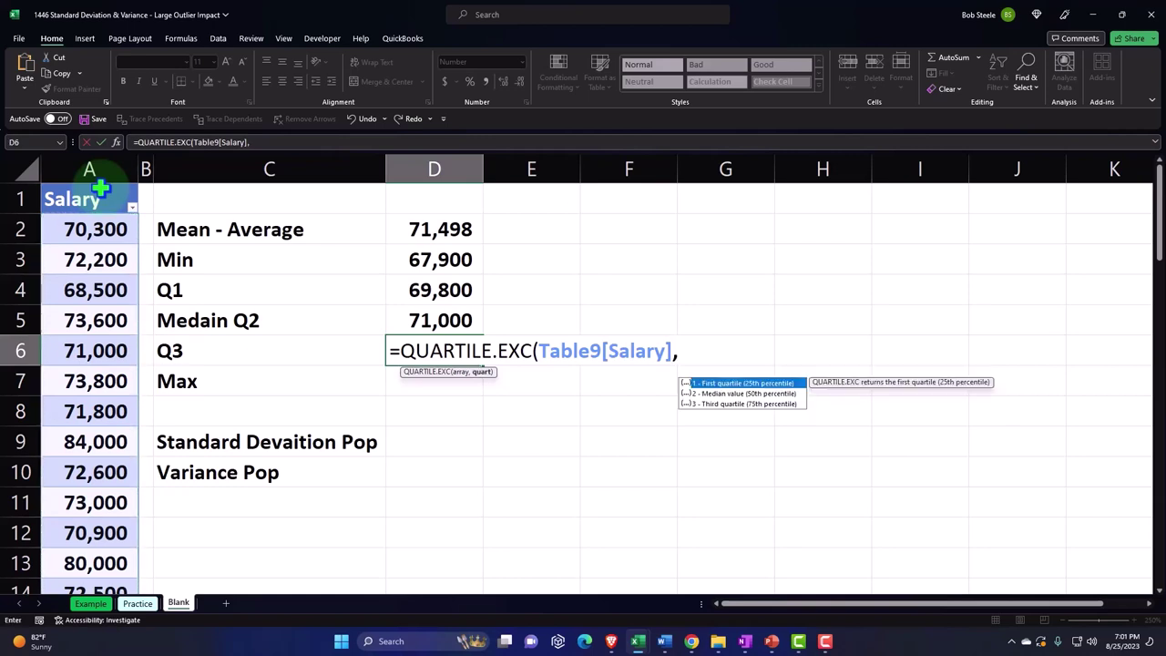
text(3)
key(Return)
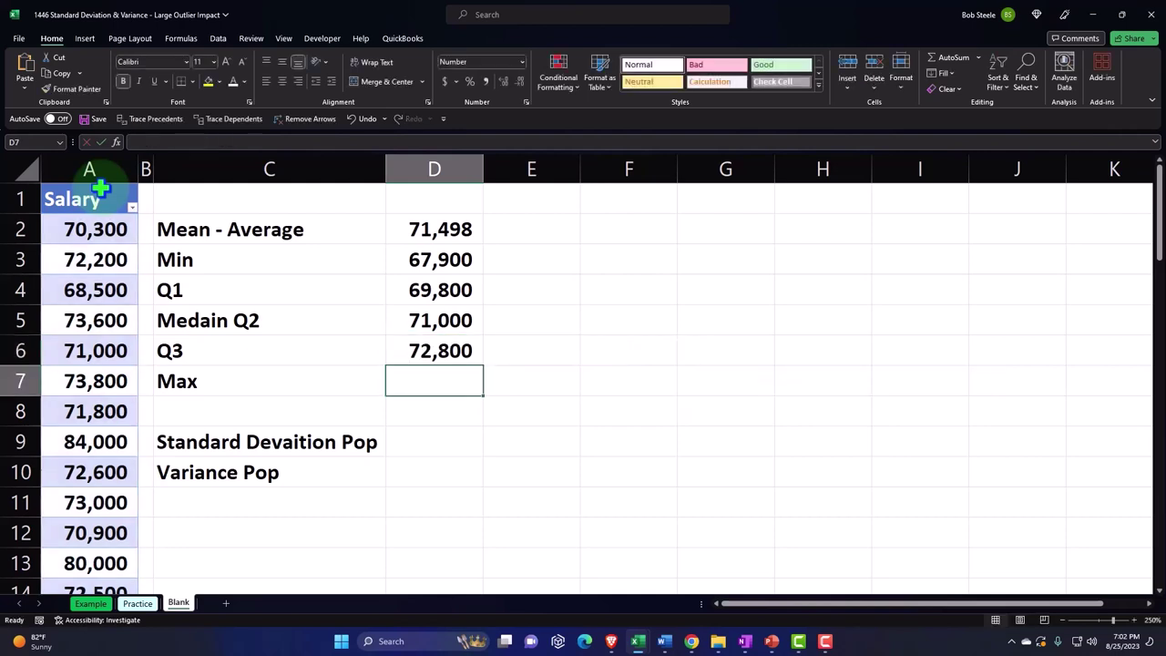
Calculate the population standard deviation in cell D9 with the STDEV.P function over the table's Salary column
key(Down)
key(Down)
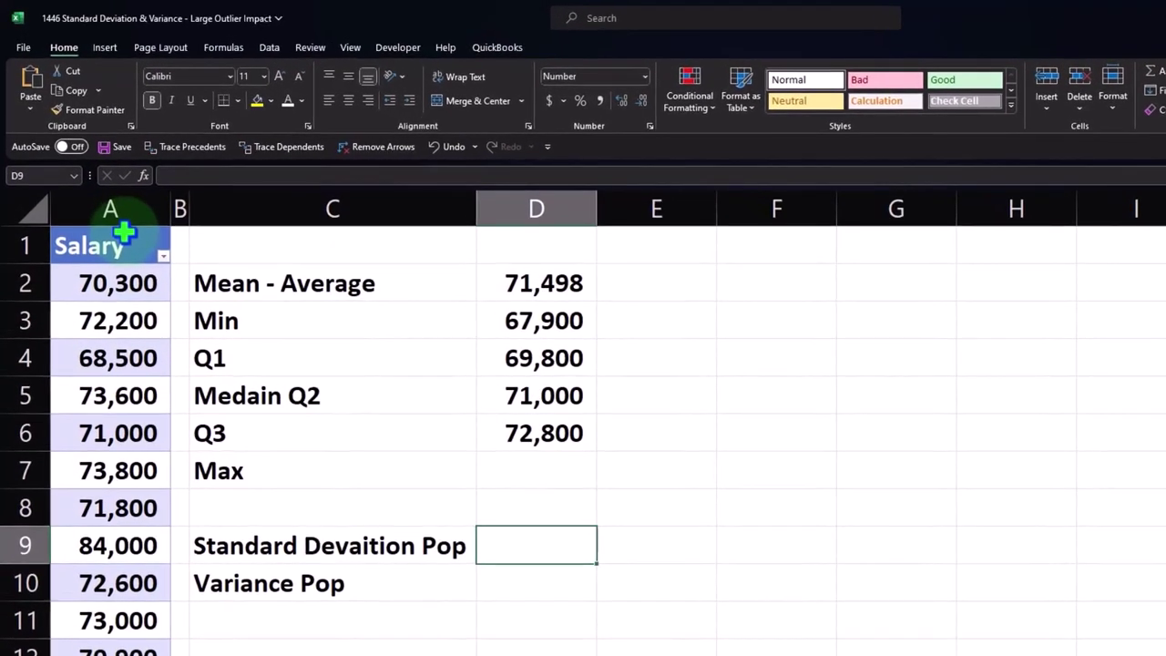
text(=st)
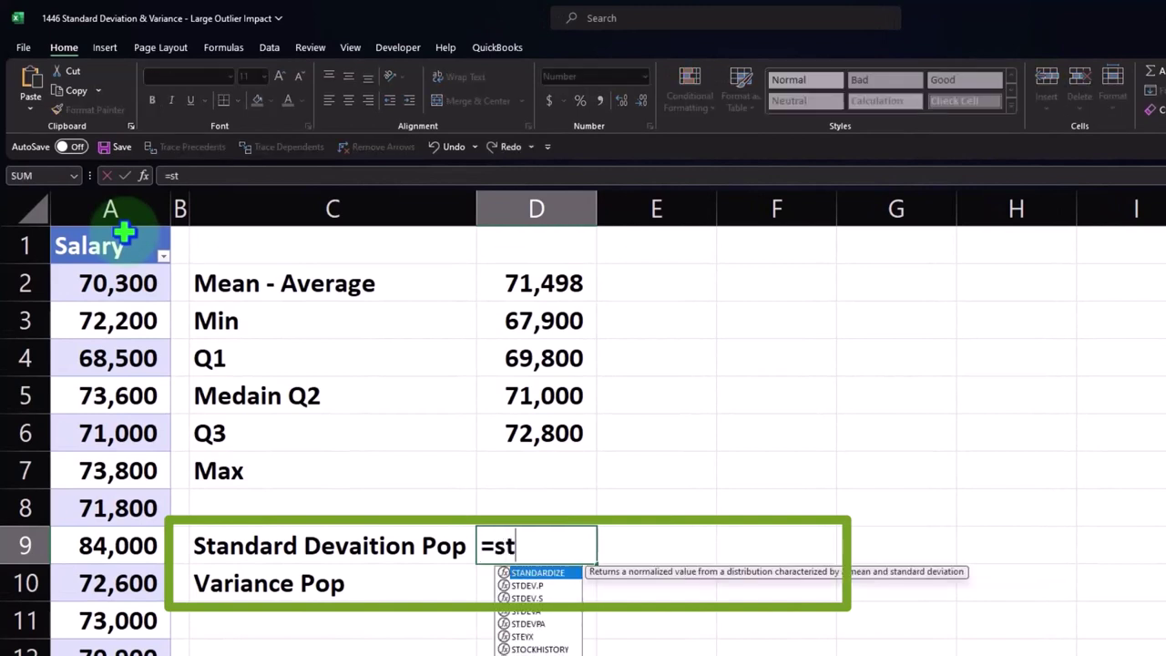
double_click(529, 587)
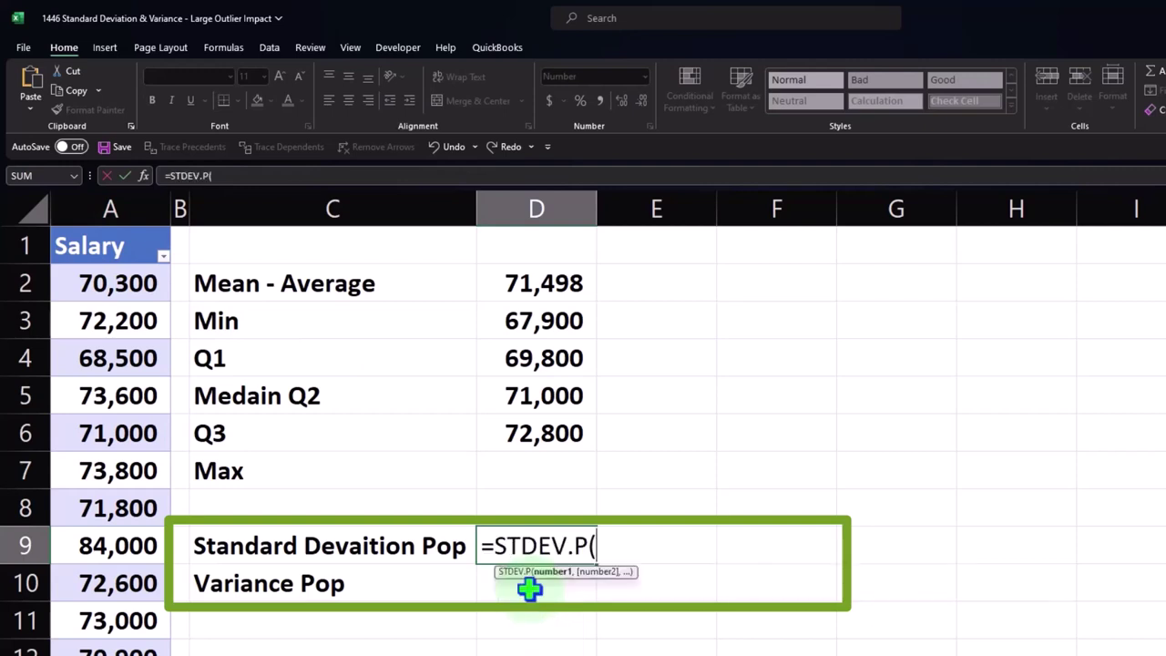
click(109, 234)
key(Return)
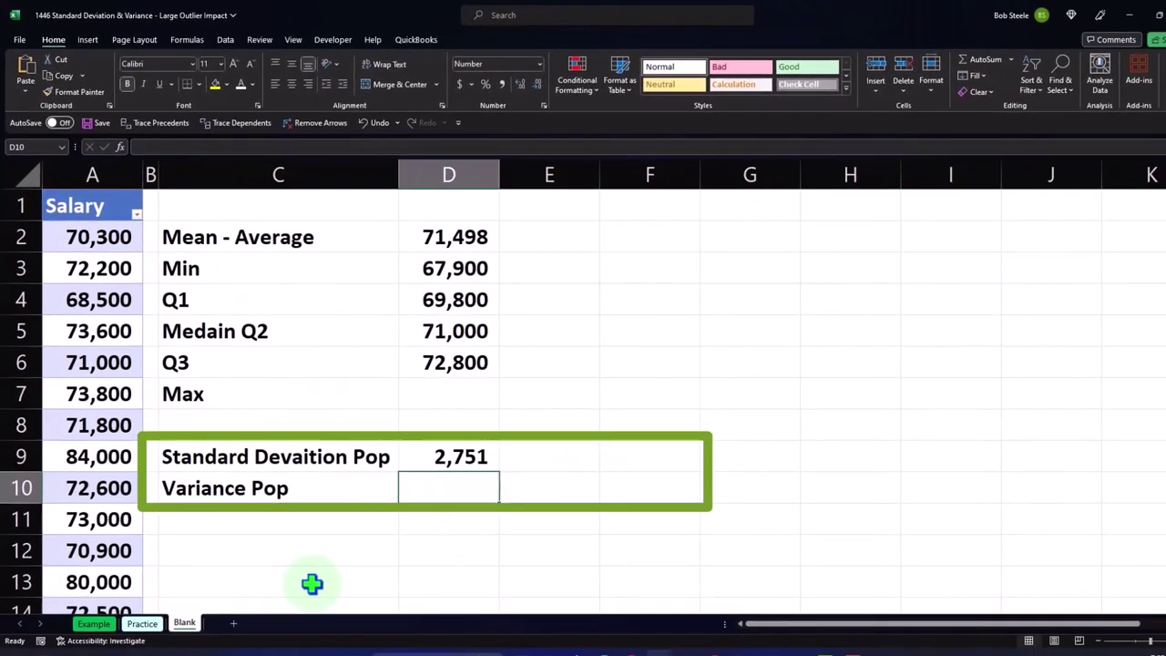
Calculate the population variance in cell D10 with the VAR.P function over the table's Salary column
text(=var)
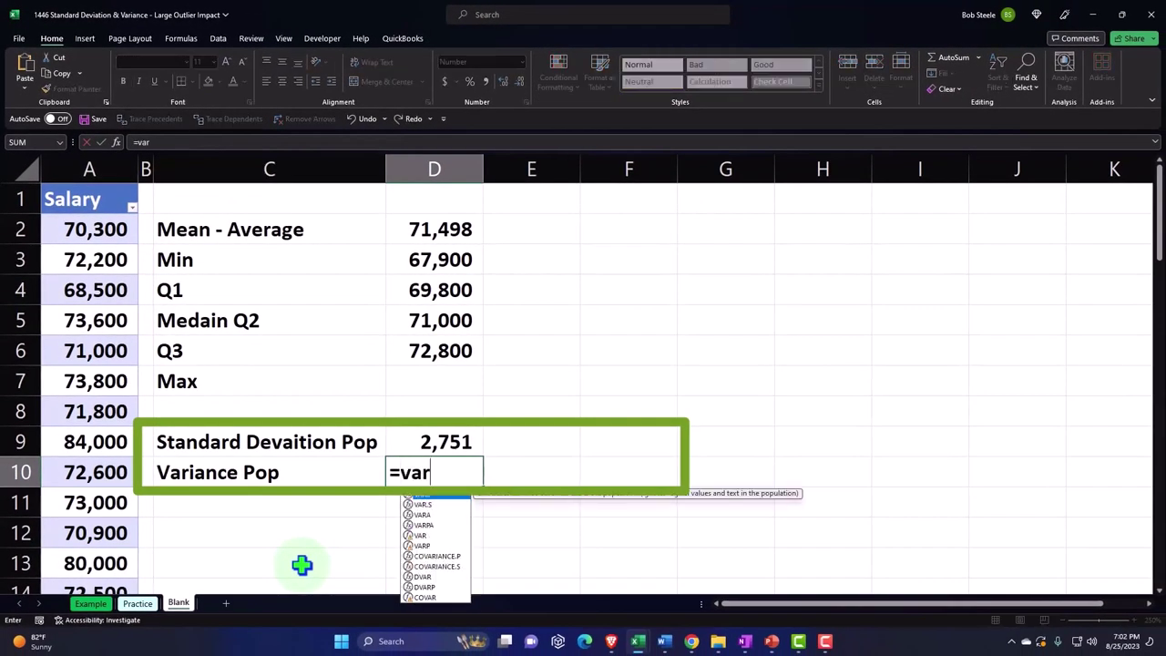
double_click(421, 496)
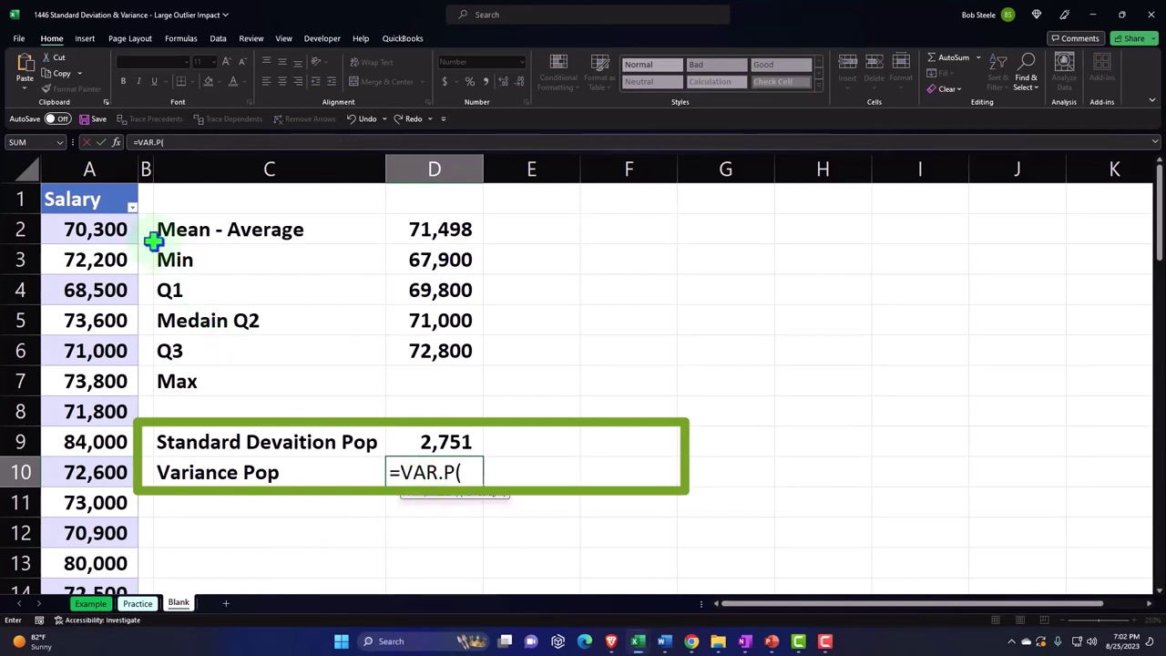
click(89, 178)
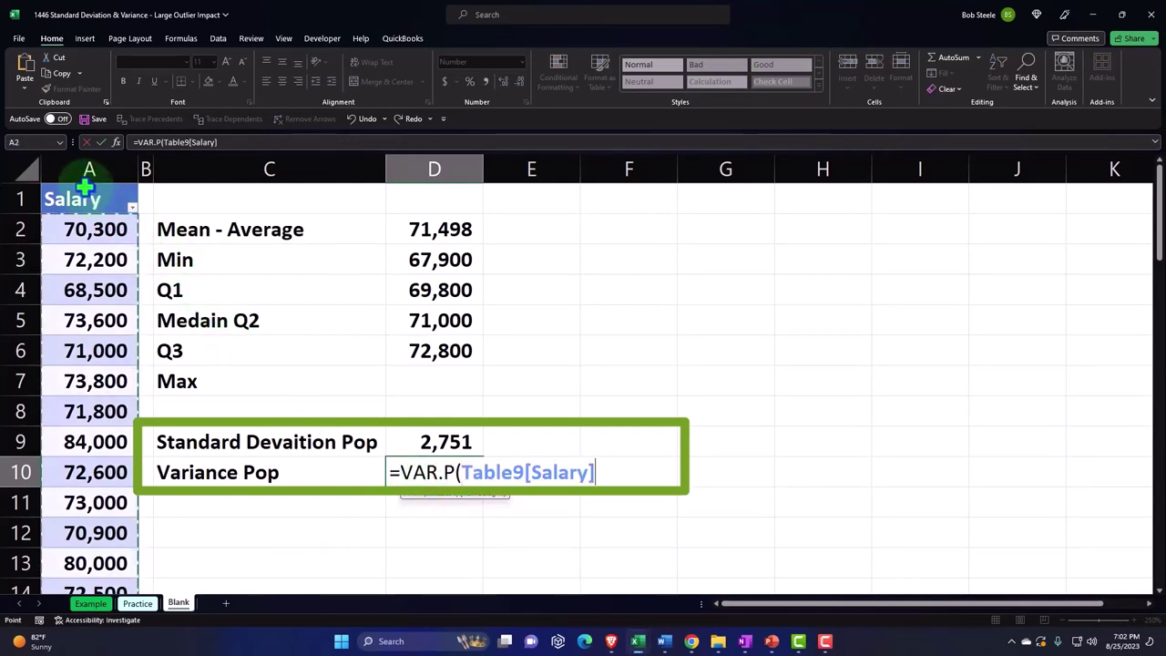
key(Return)
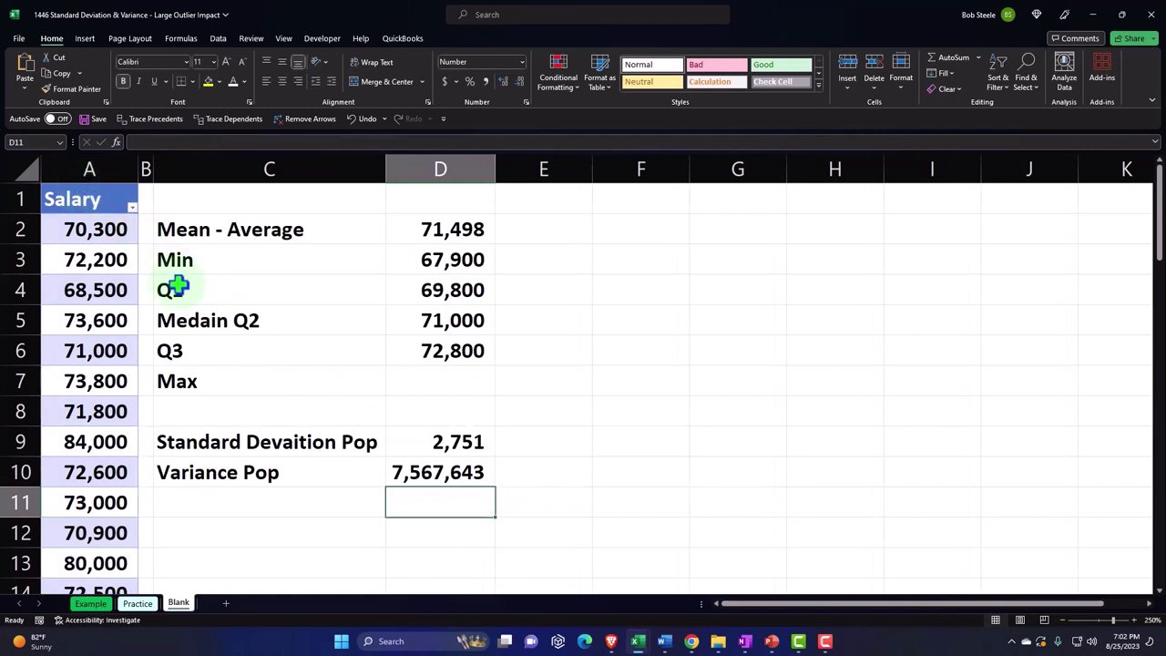
Calculate the highest salary in cell D7 with the MAX function over the table's Salary column
drag(203, 230, 273, 260)
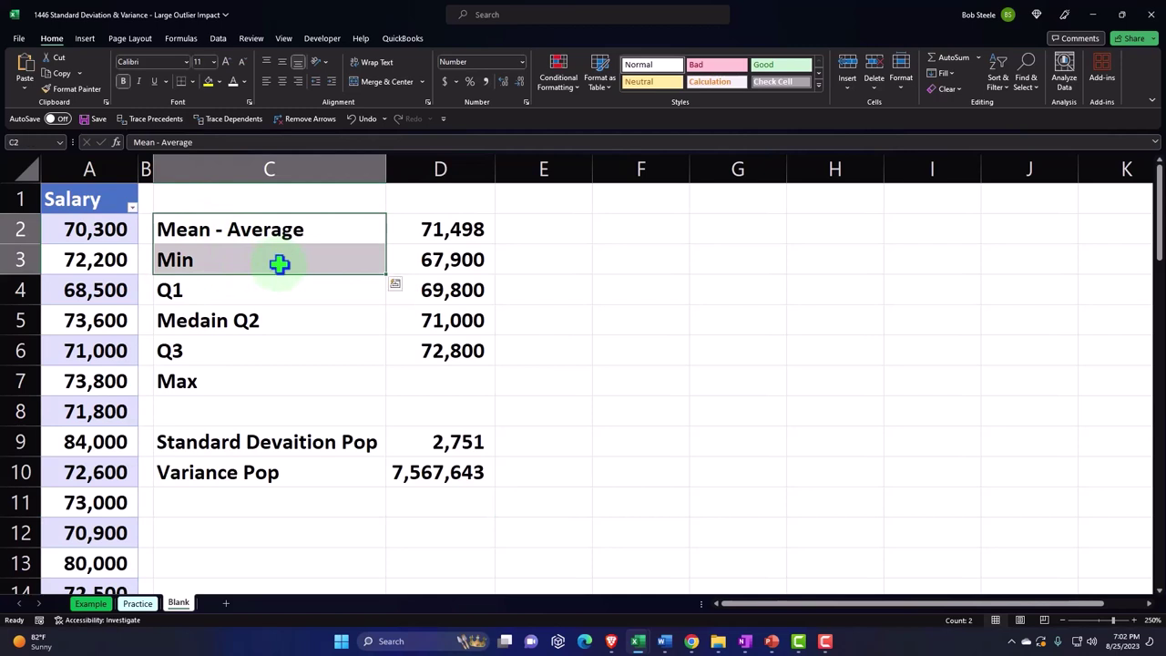
click(435, 389)
text(=max)
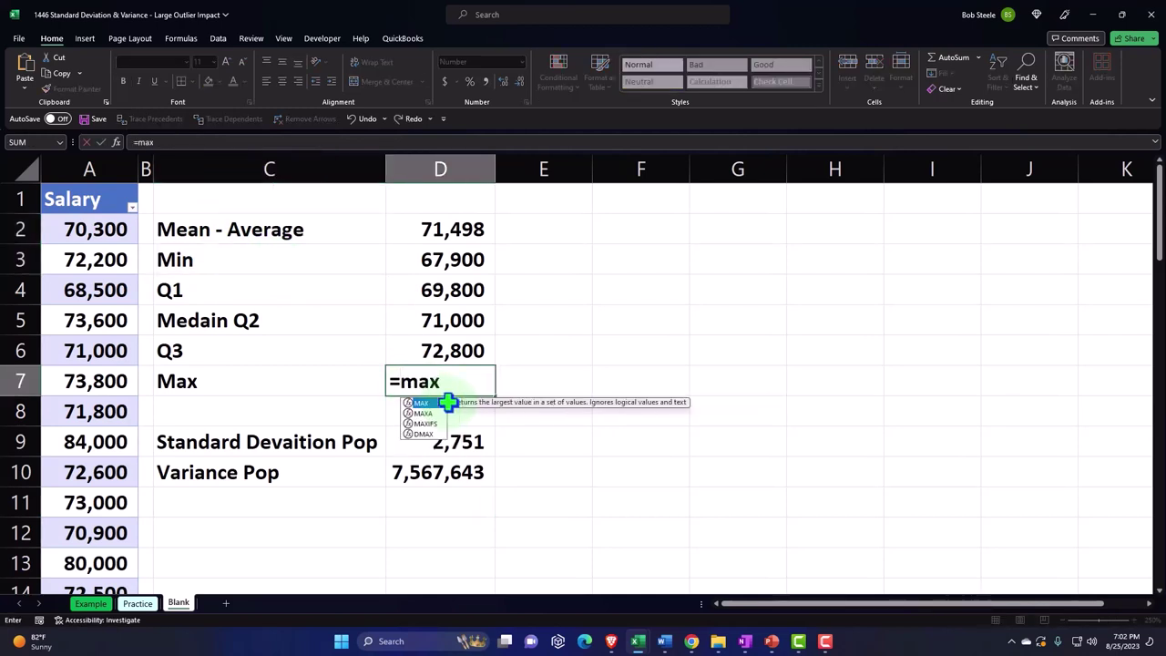
double_click(437, 403)
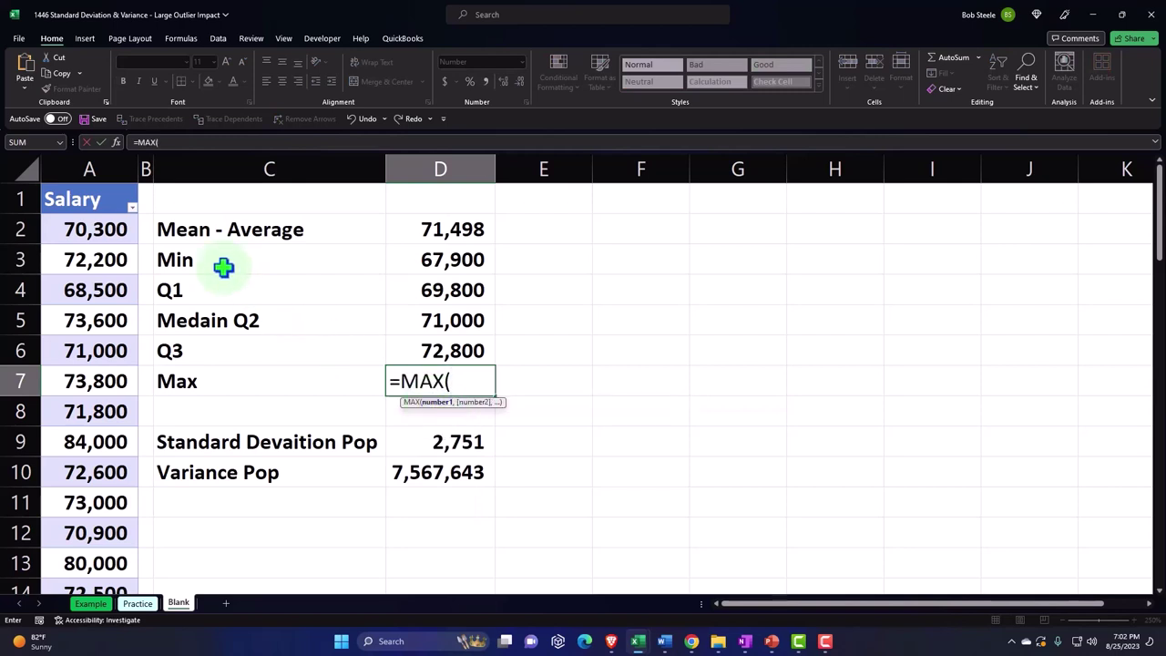
click(95, 177)
key(Return)
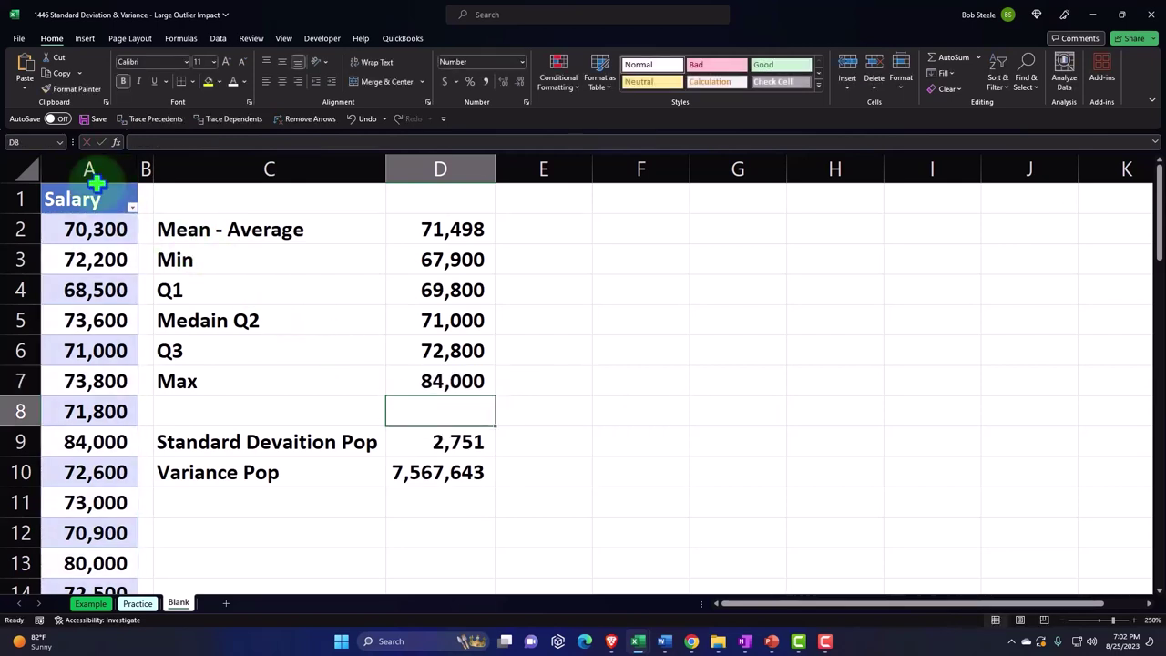
Fill the statistics block C2:D10 with a light cyan colour from the standard colour palette
drag(182, 229, 396, 476)
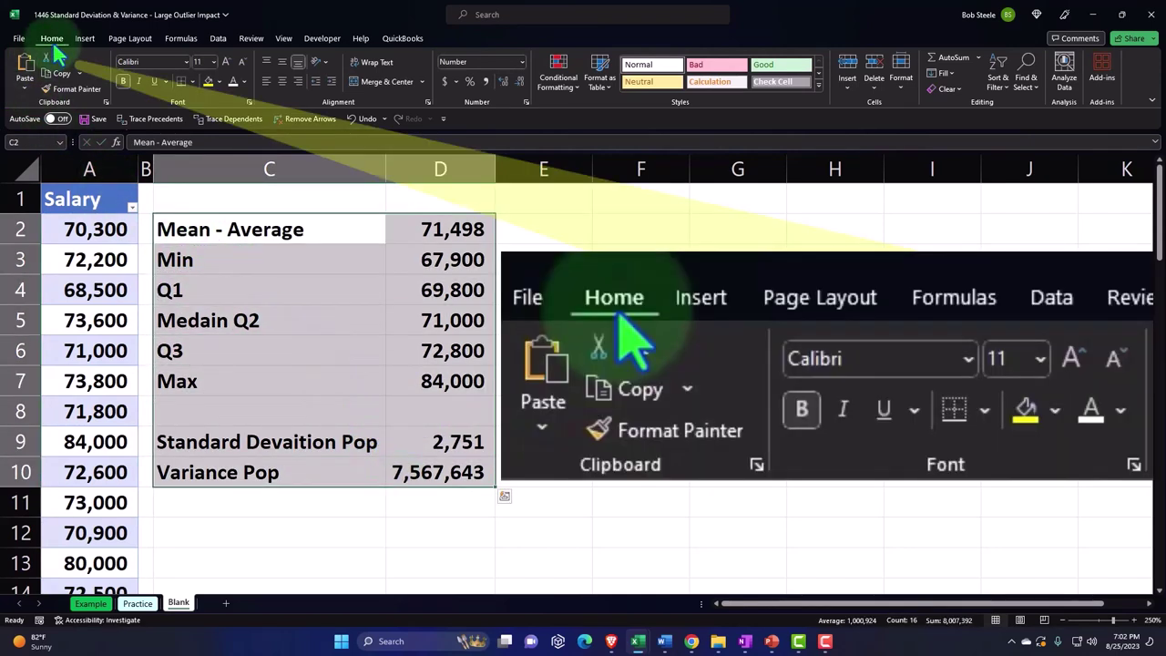
click(219, 82)
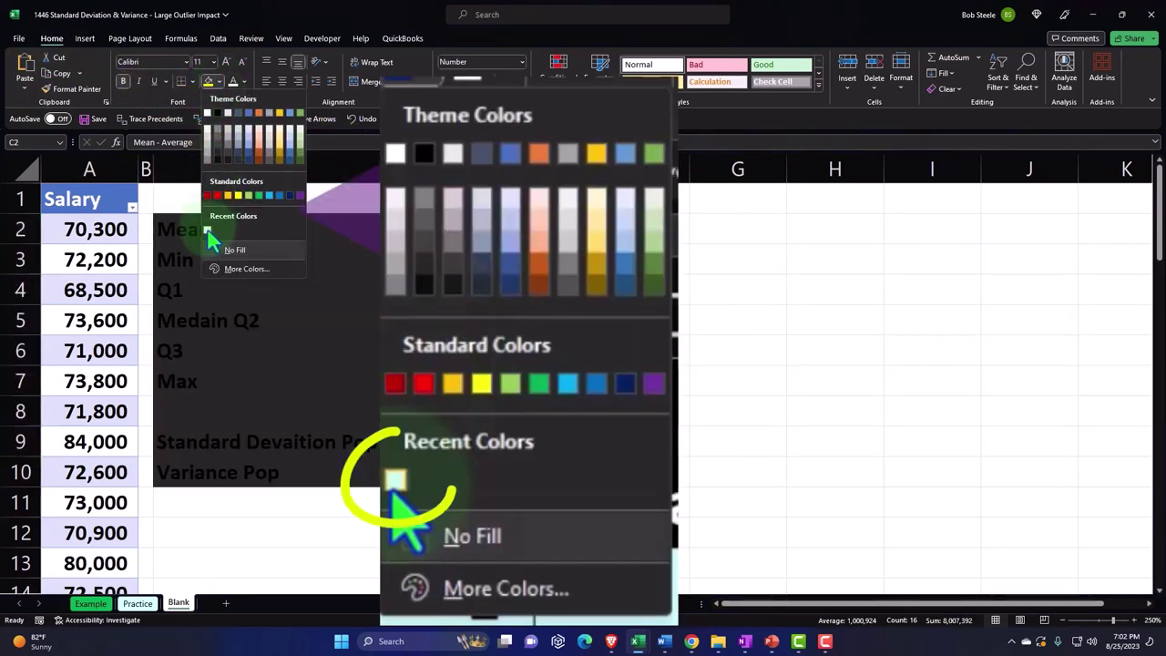
click(236, 268)
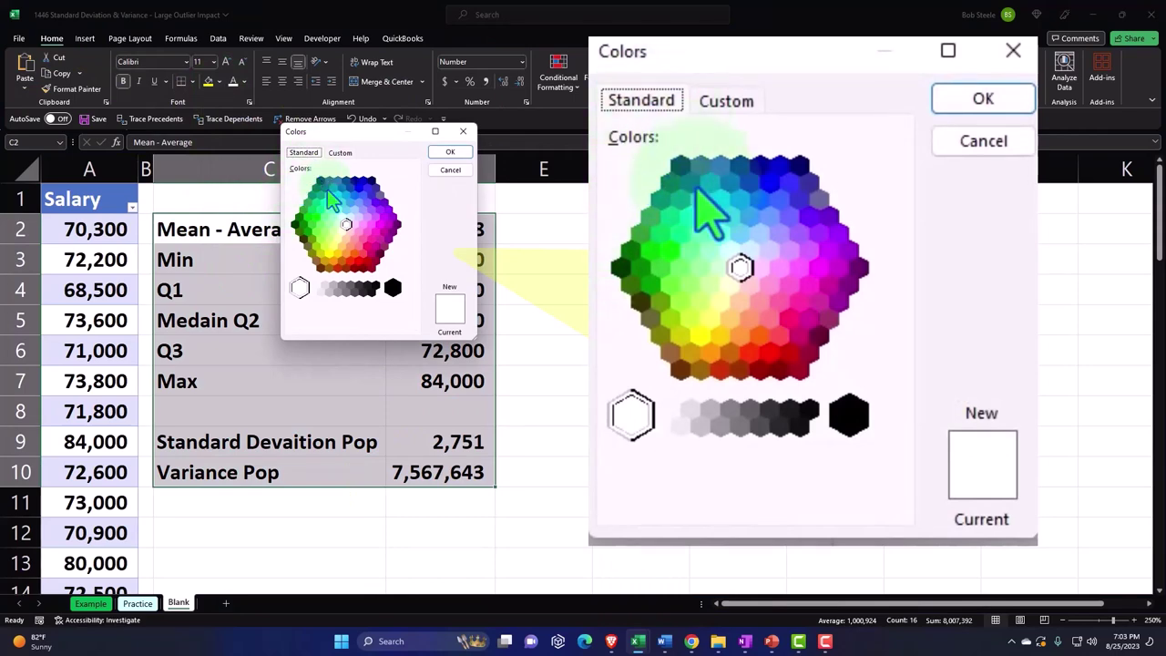
click(342, 218)
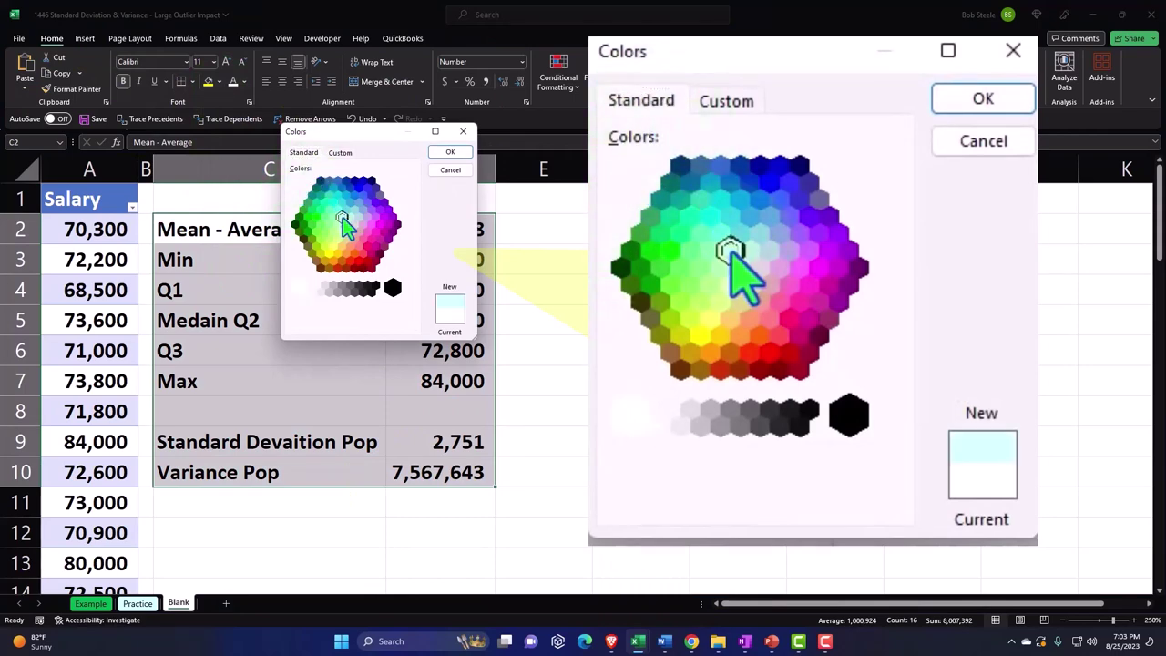
click(437, 154)
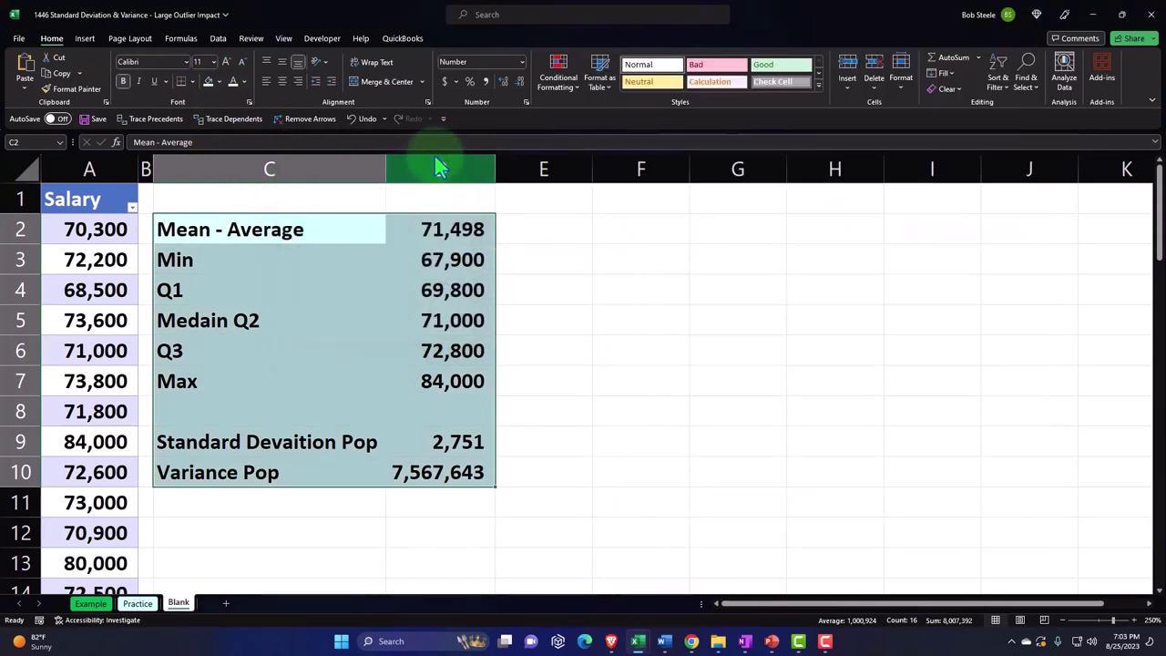
Apply all borders to the statistics block C2:D10 and deselect it
click(192, 81)
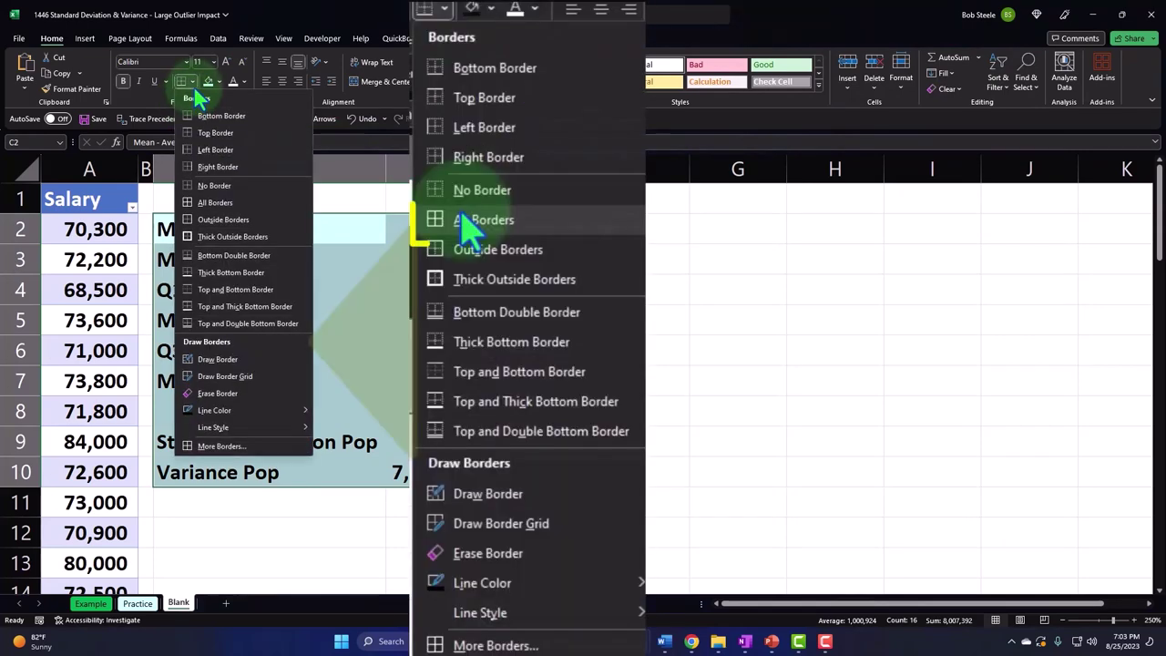
click(200, 208)
click(619, 308)
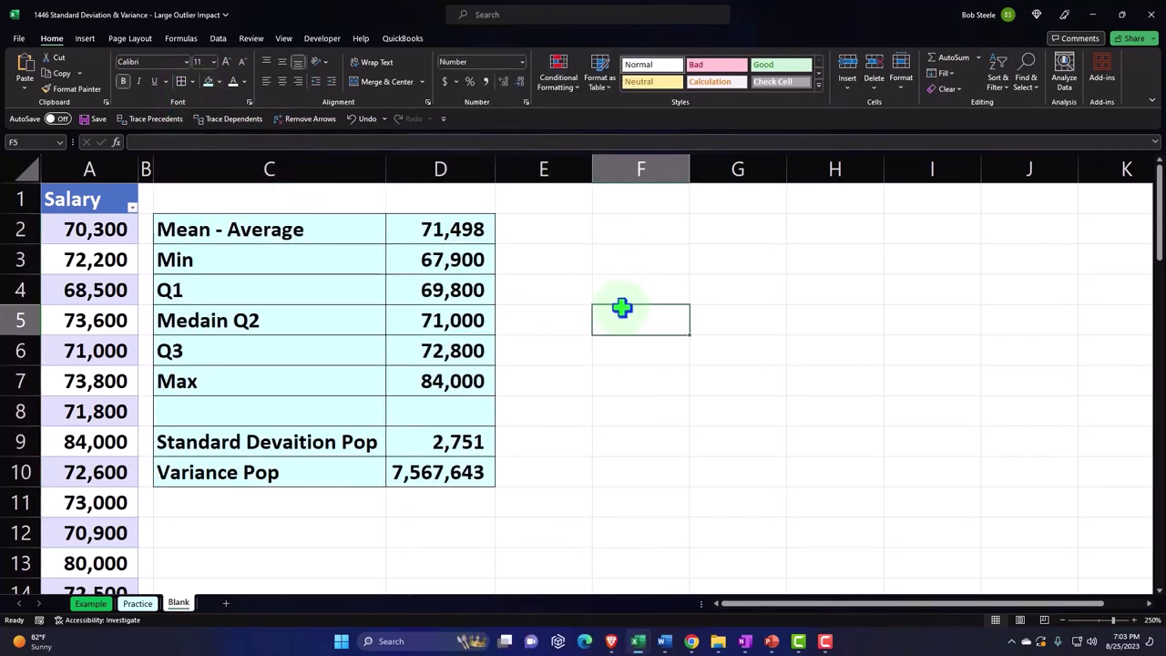
Insert a histogram of the table's Salary column and place it beside the statistics block, starting in column E
click(117, 182)
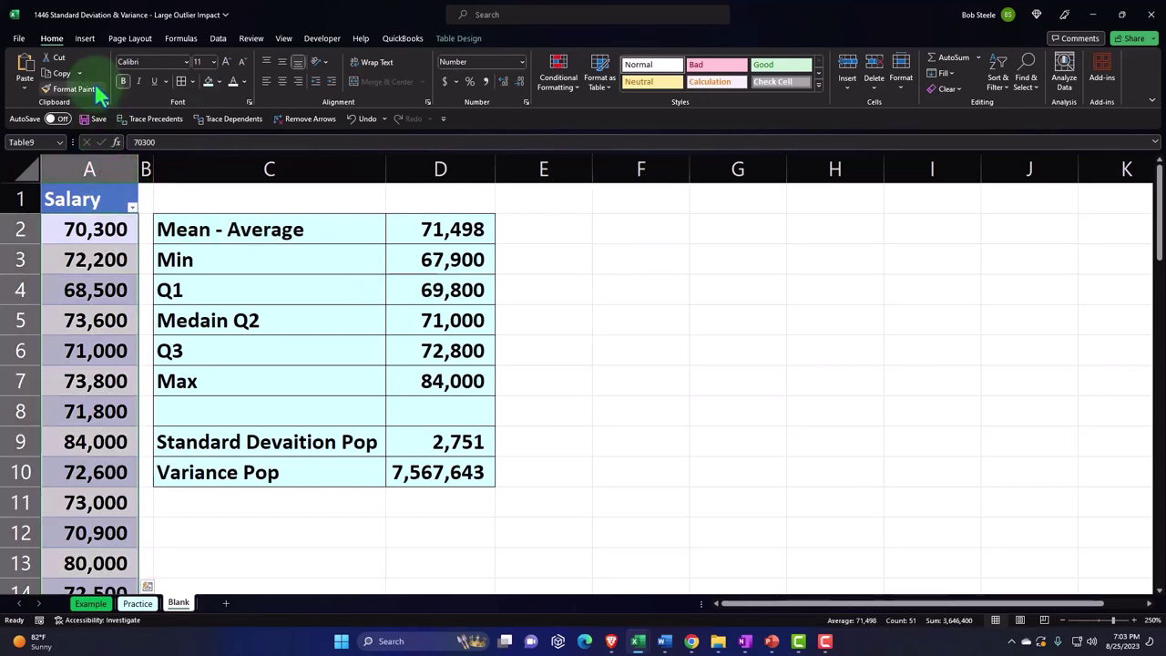
click(85, 38)
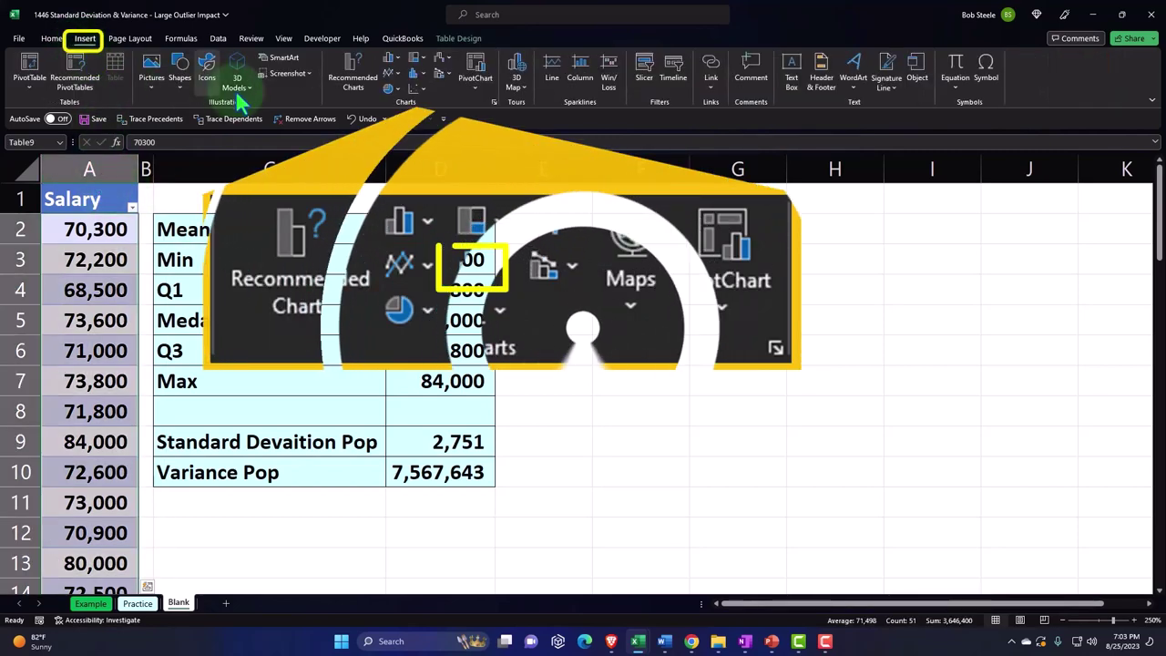
click(416, 76)
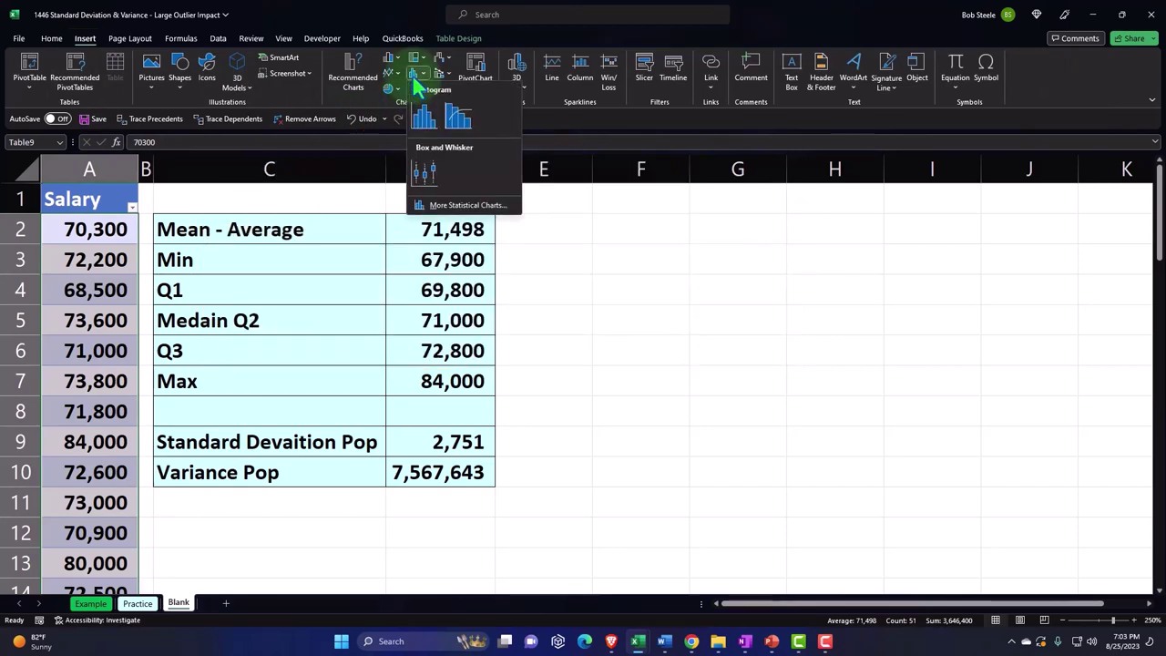
click(419, 111)
drag(268, 195, 538, 193)
drag(749, 605, 790, 608)
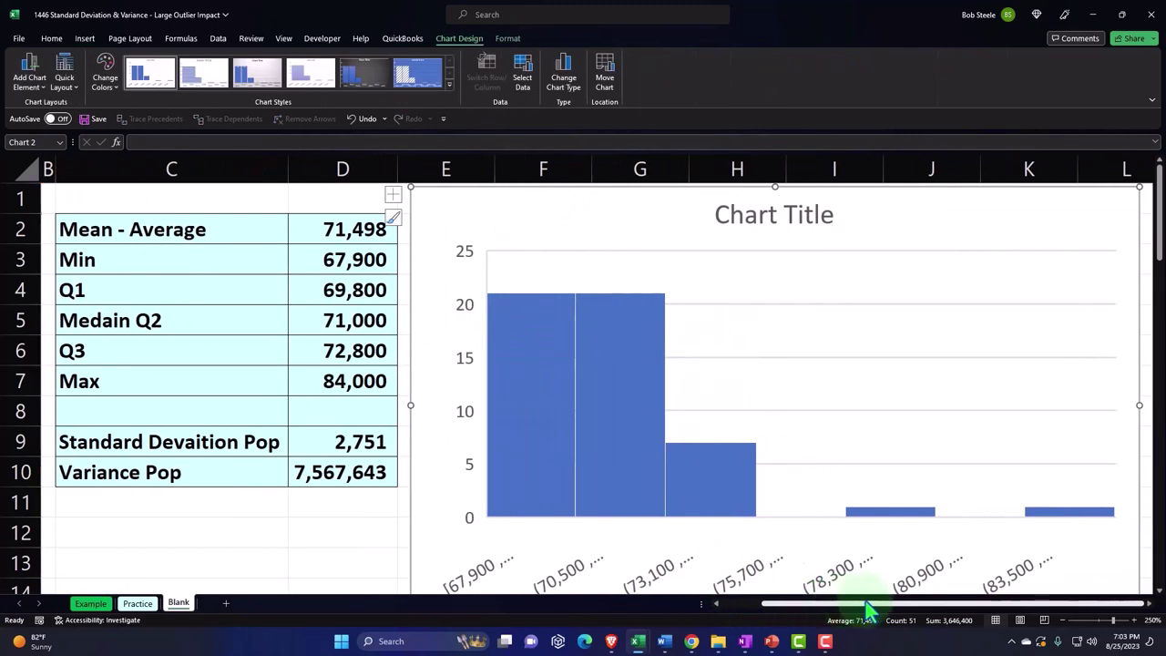
Delete the histogram's chart title
click(758, 215)
key(Escape)
key(Delete)
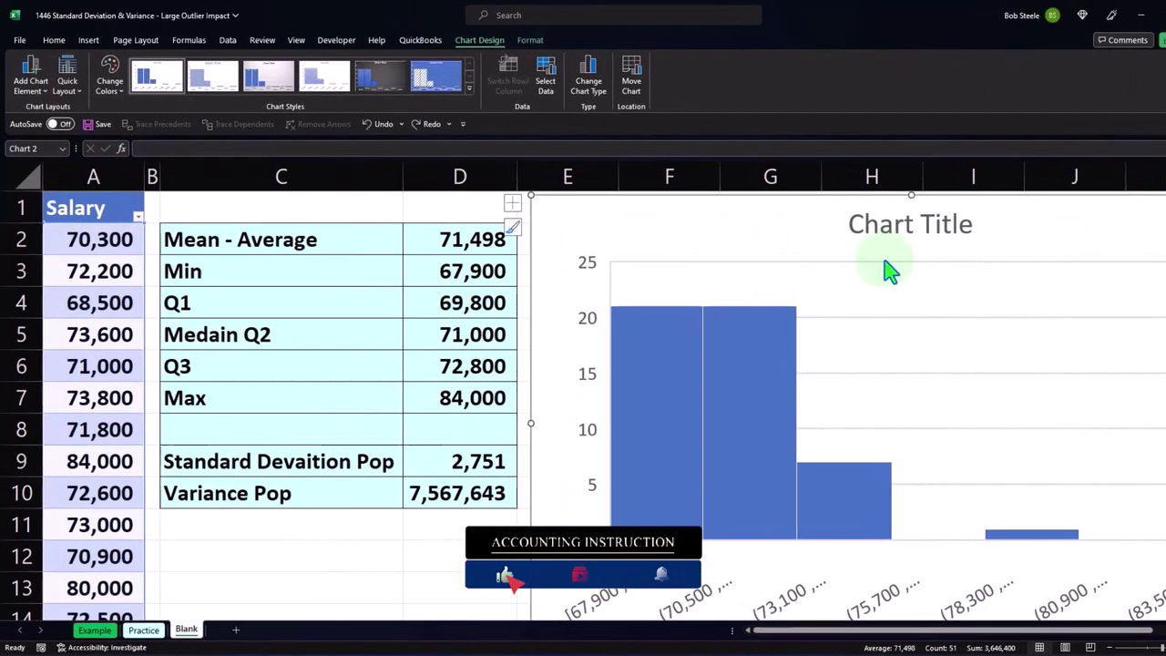
click(850, 220)
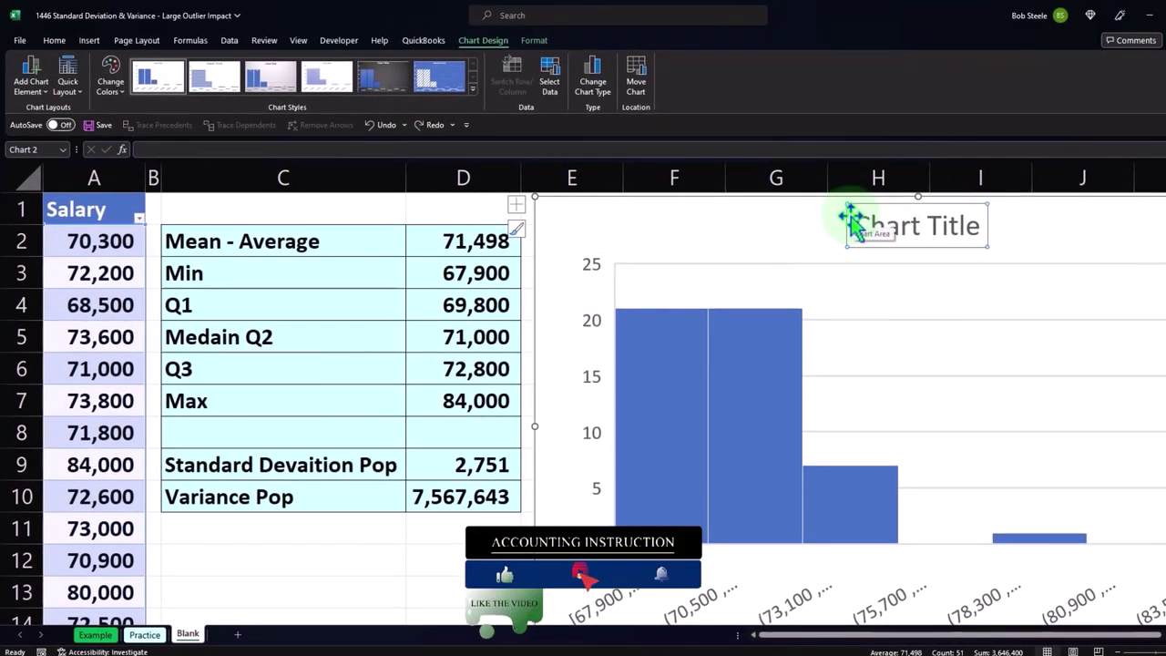
key(Delete)
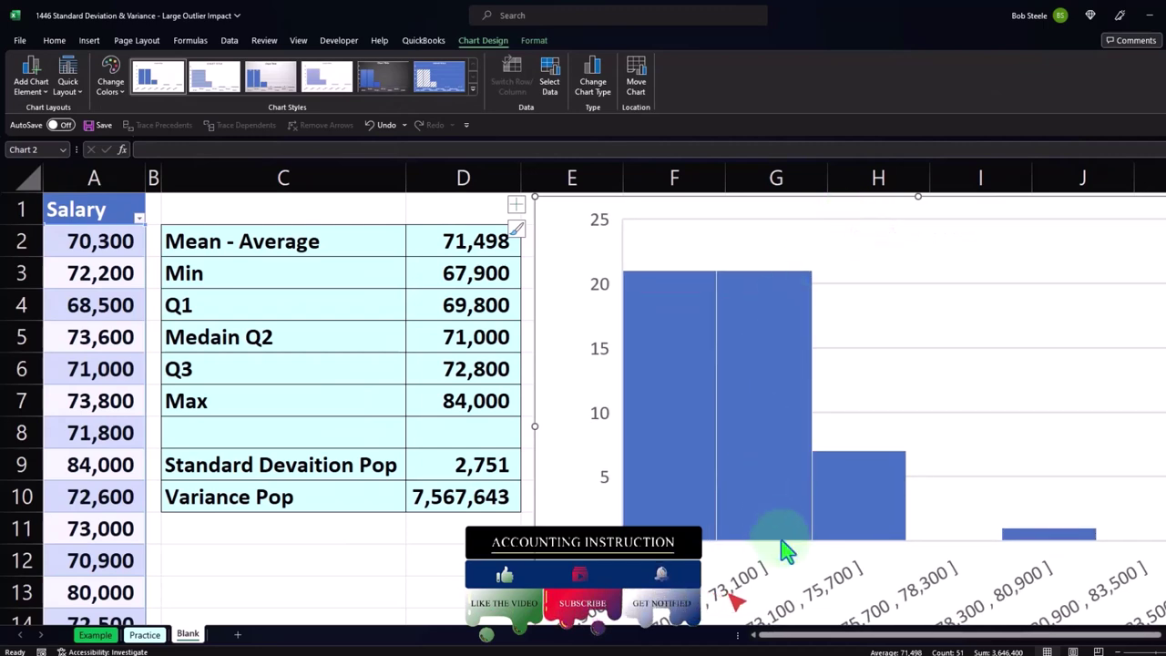
Set the number of bins on the histogram's horizontal axis to 11 and close the axis formatting options
drag(814, 635, 931, 637)
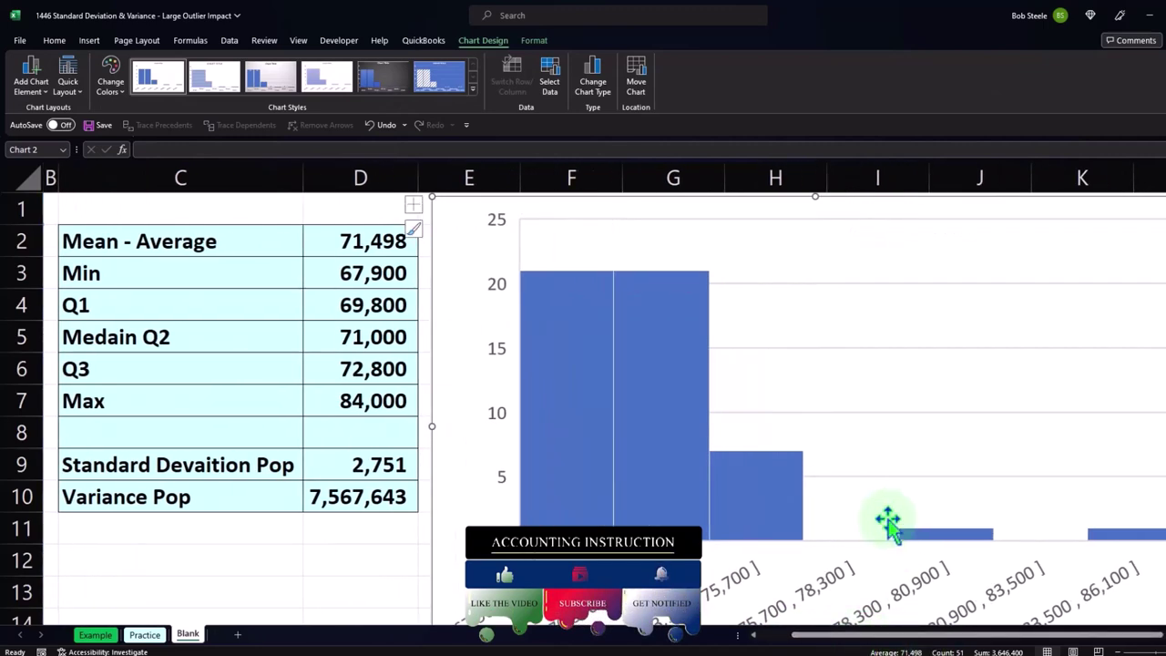
scroll(890, 526, down, 1)
click(905, 503)
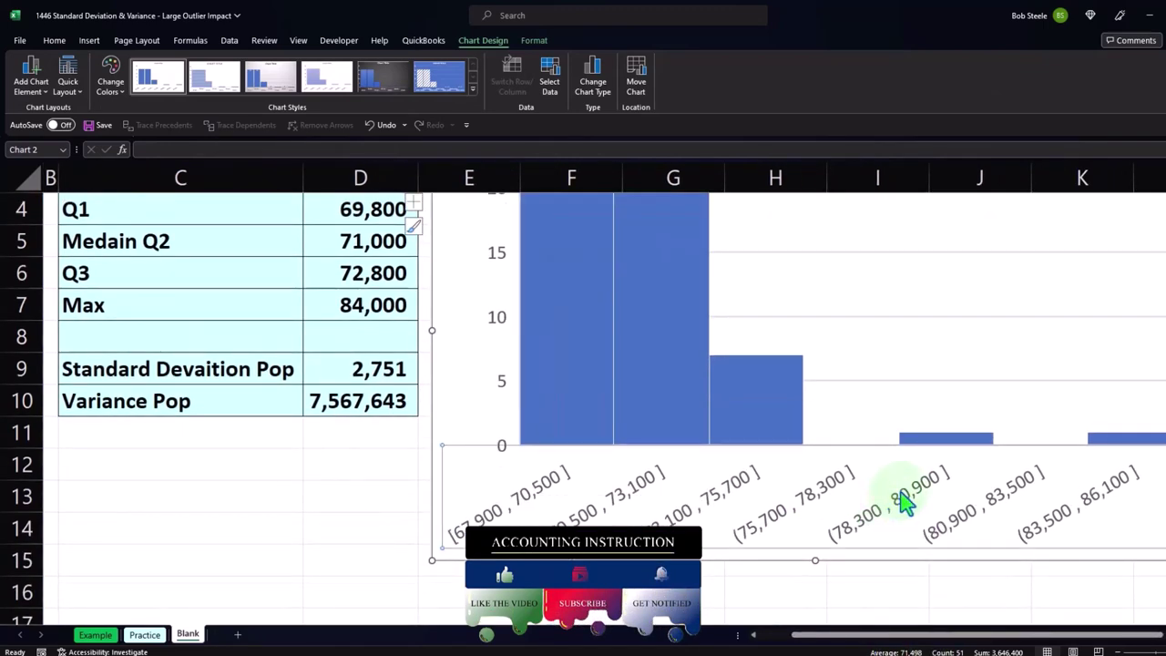
double_click(905, 504)
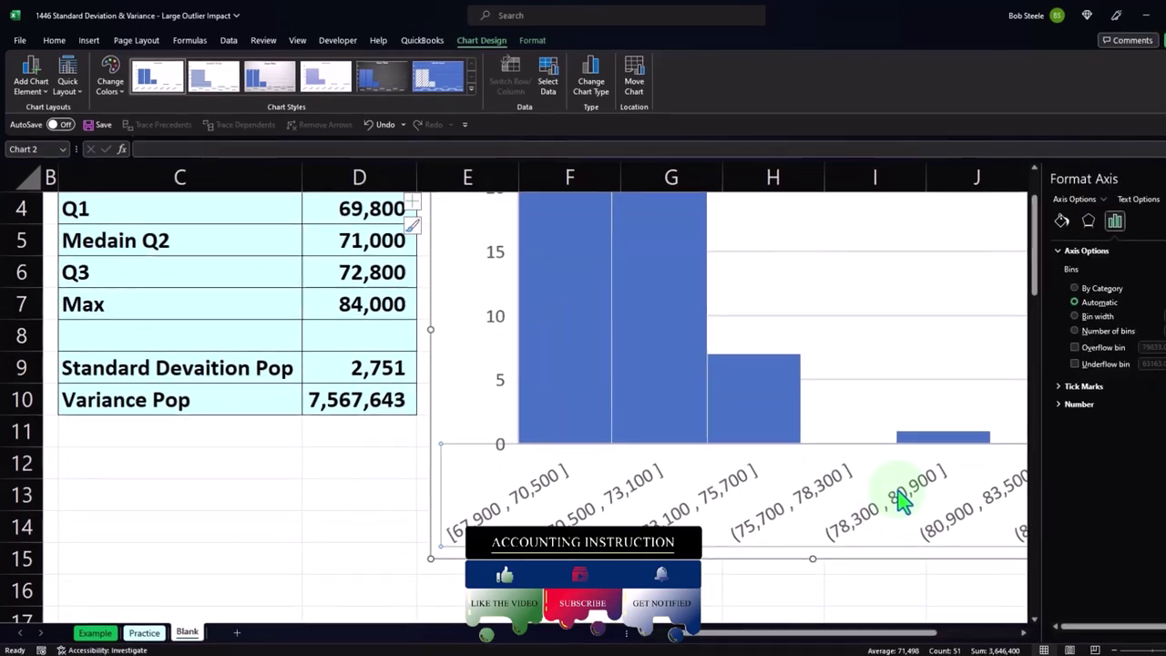
click(1025, 301)
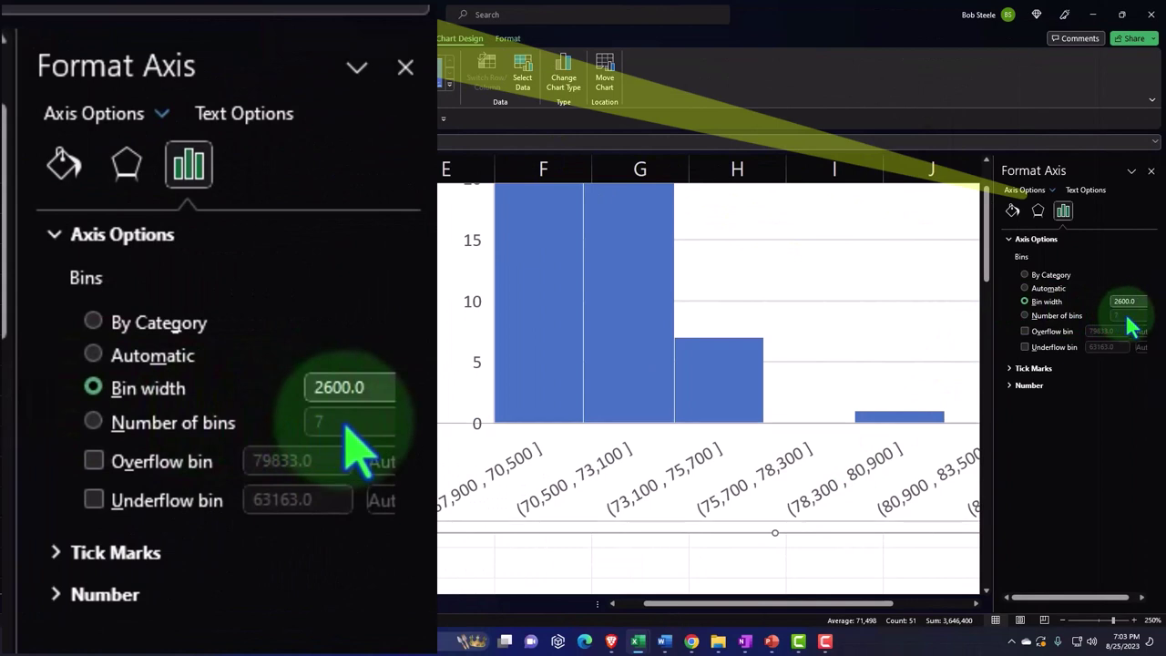
click(1048, 316)
click(1126, 316)
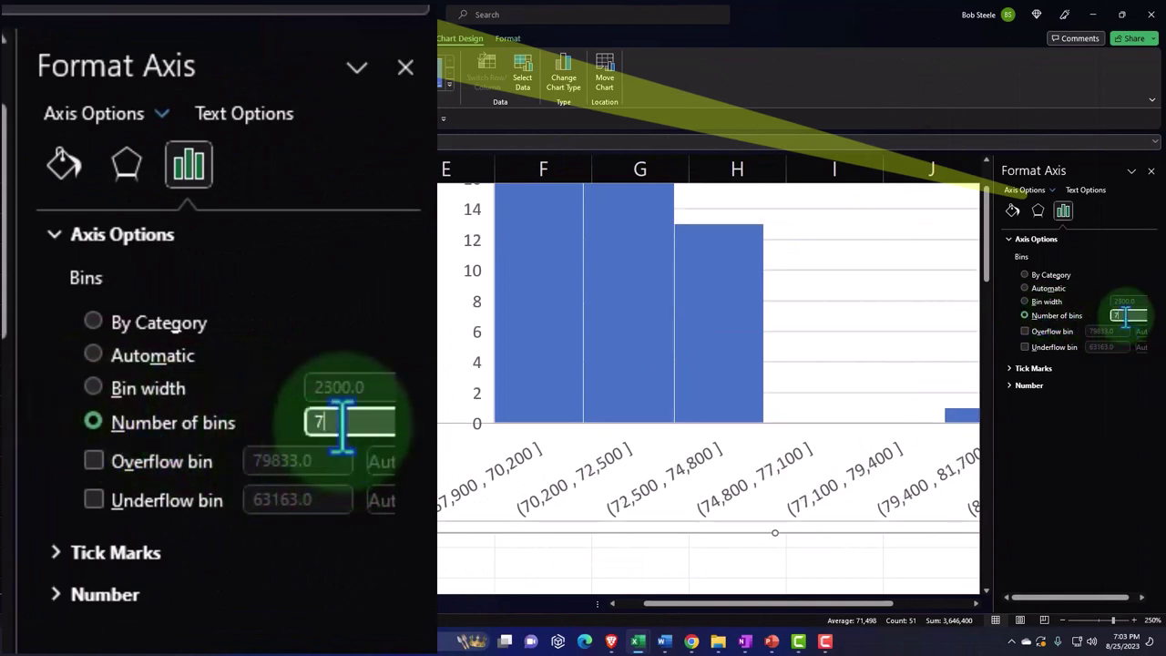
key(Tab)
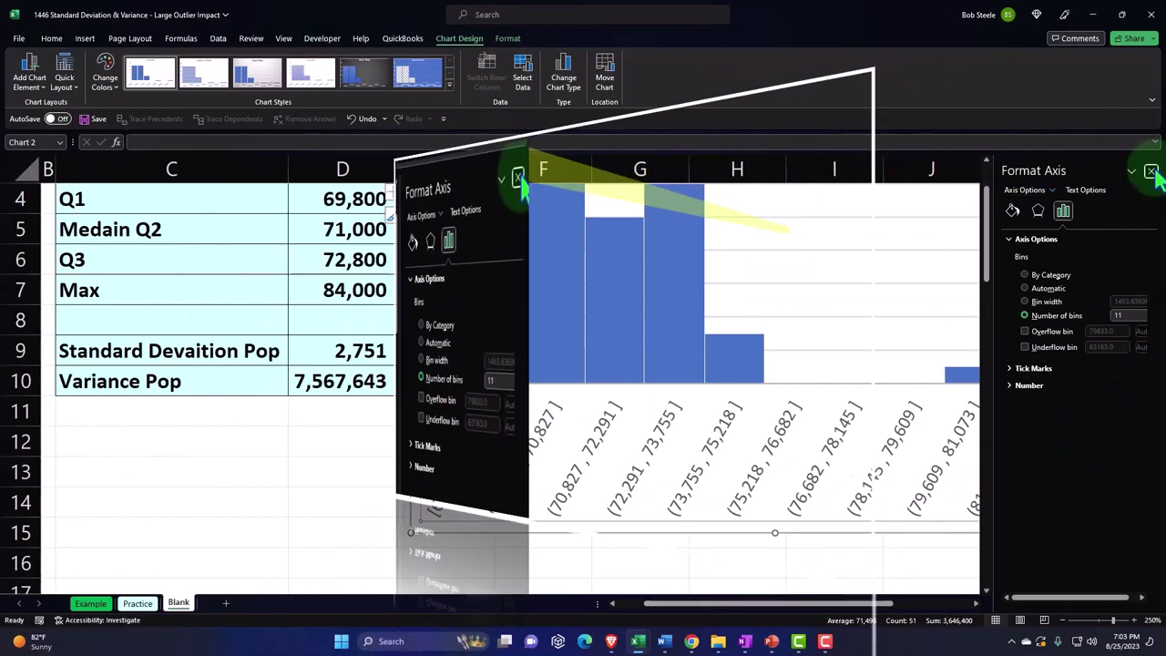
click(1151, 172)
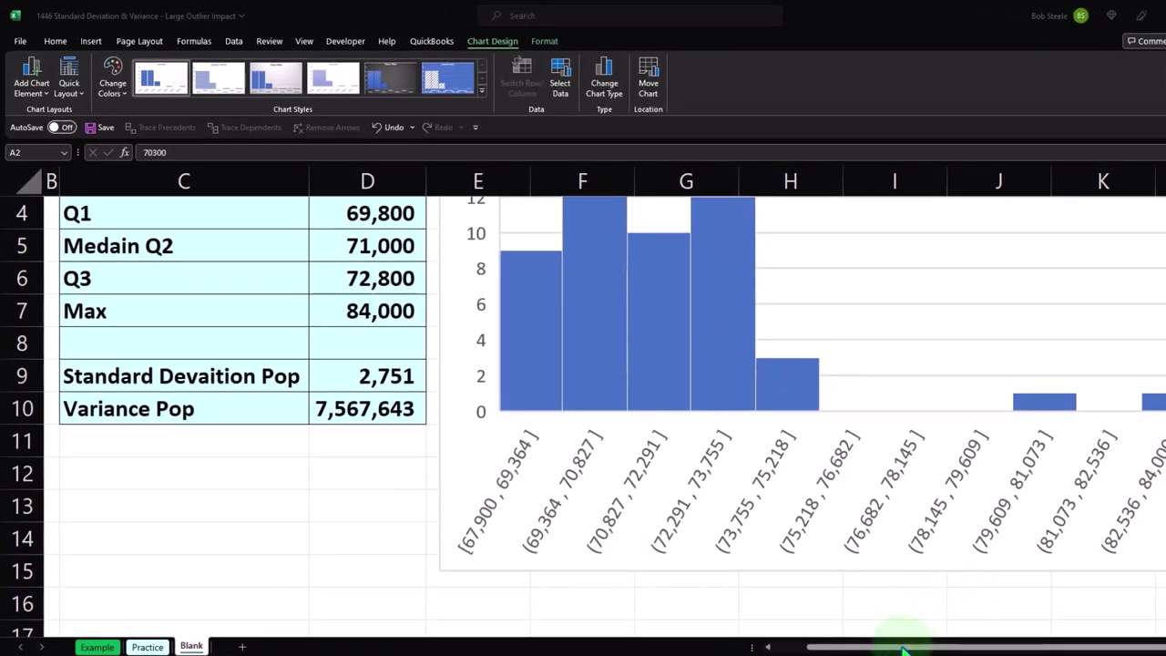
Enter the heading "Variance" in cell M1, to the right of the histogram
drag(900, 648, 1025, 641)
click(1137, 475)
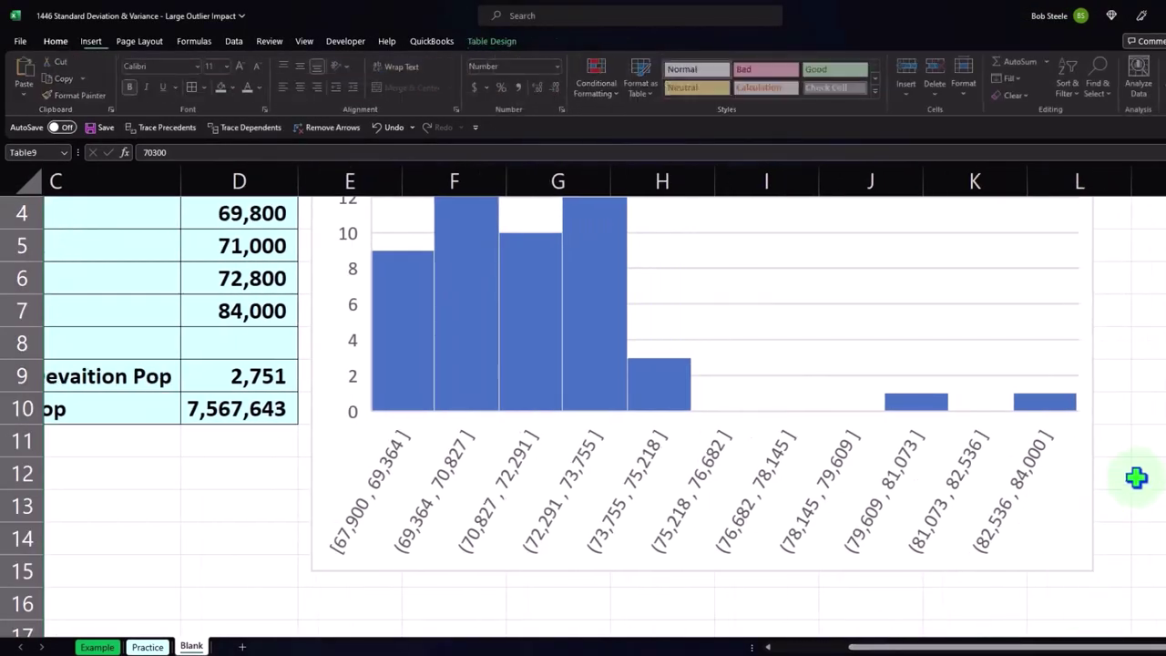
key(Right)
key(Right)
key(Right)
key(Right)
key(Right)
key(Right)
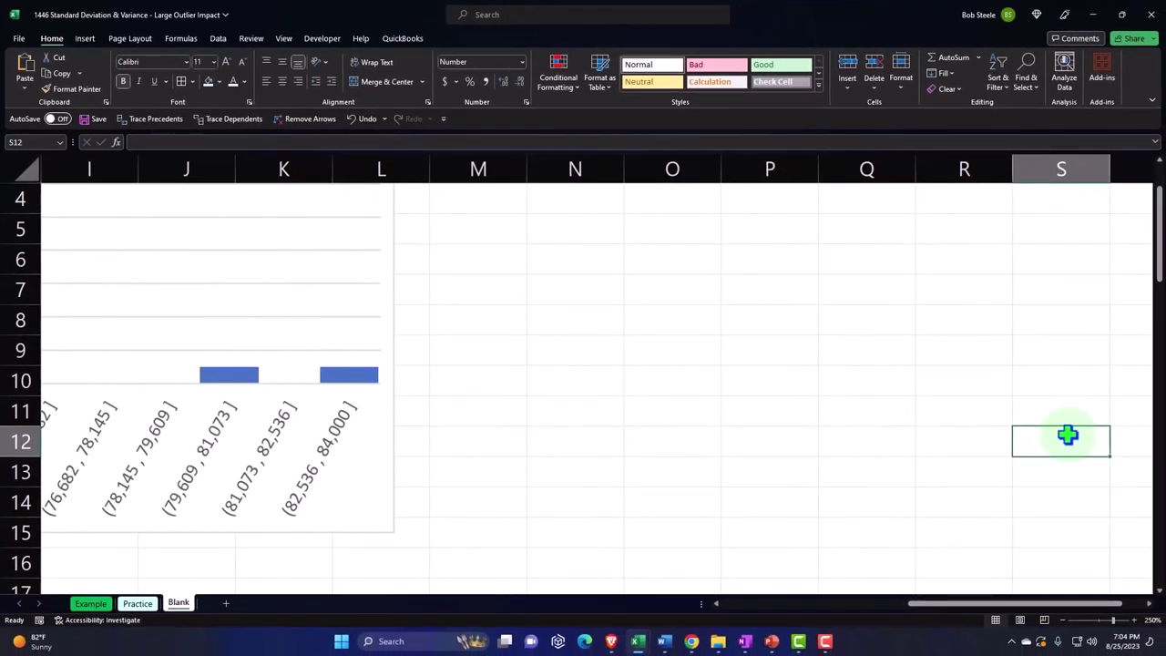
click(598, 383)
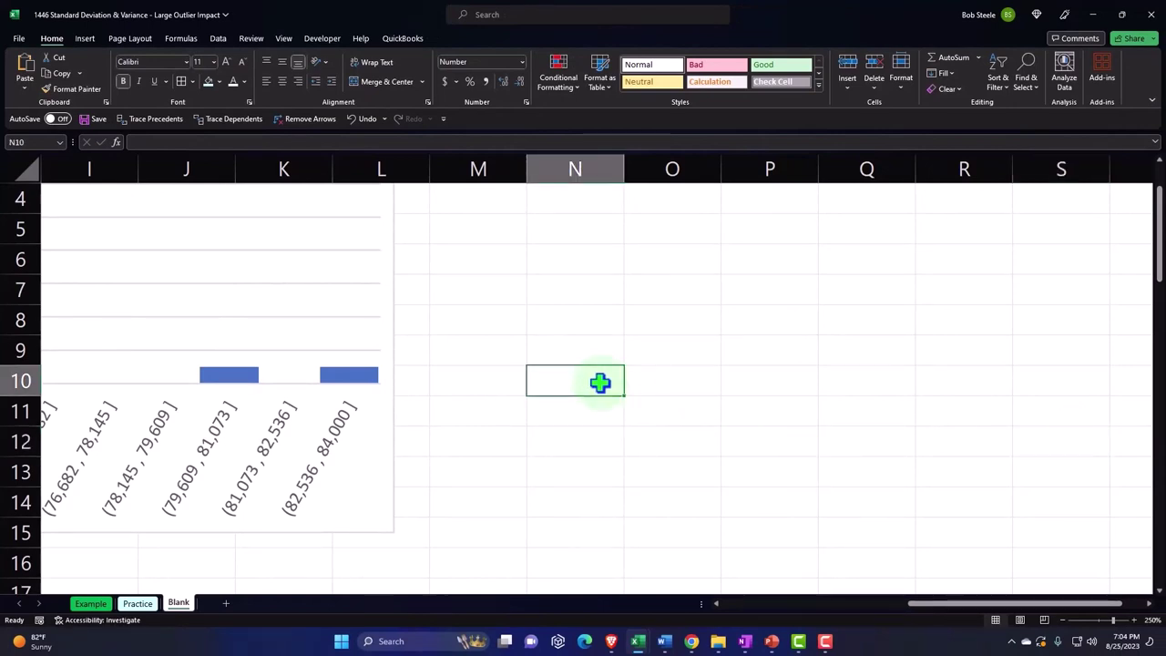
scroll(501, 263, up, 1)
click(473, 191)
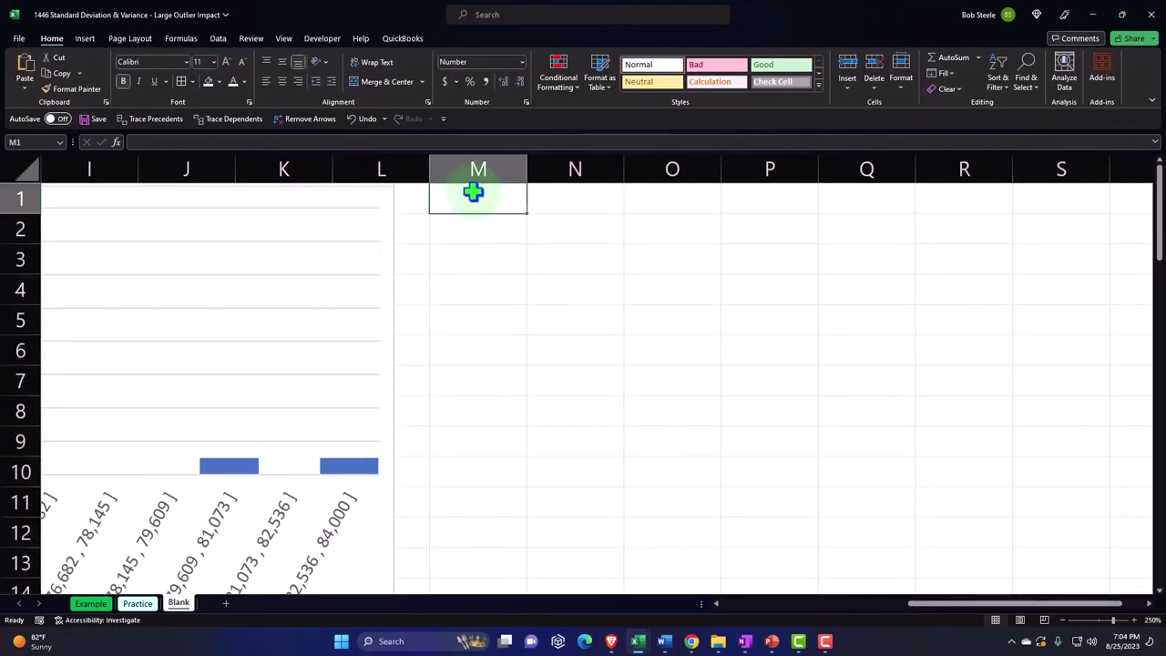
text(Variance)
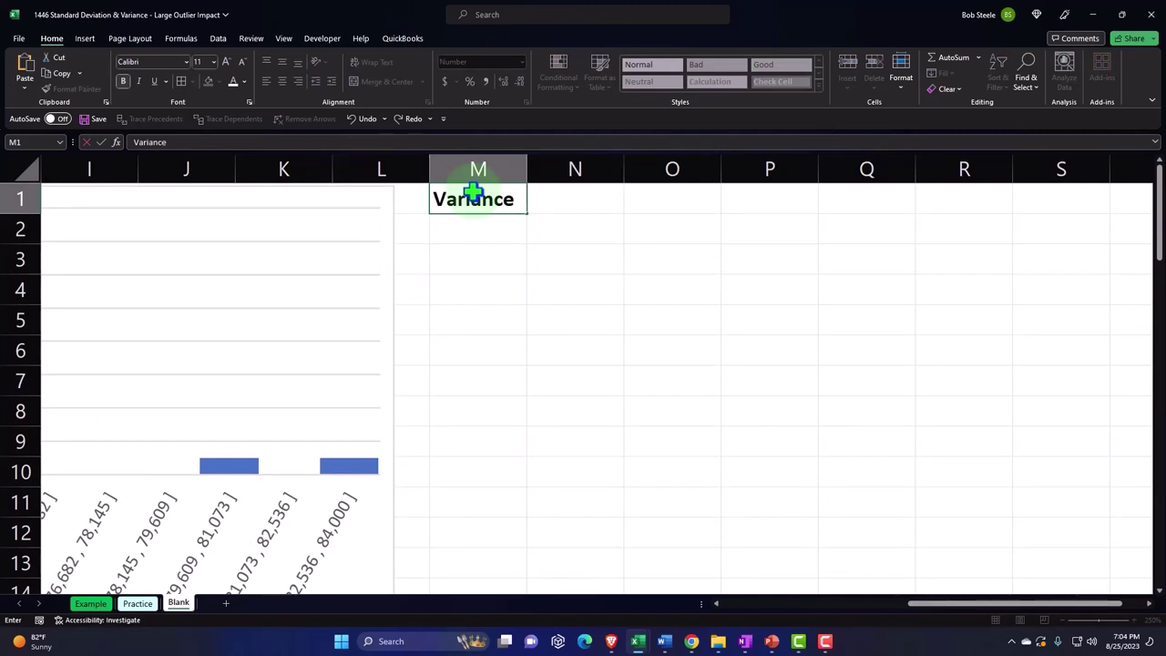
key(Return)
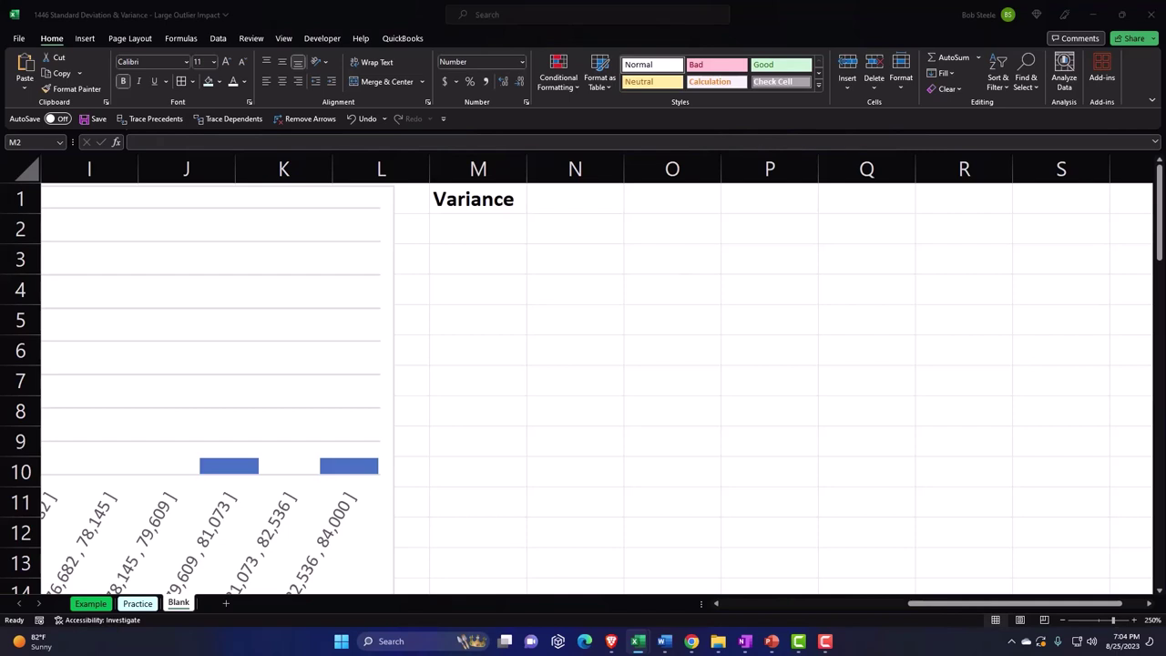
Paste the copied population variance equation box beneath the Variance heading, starting at cell M2
key(ctrl+v)
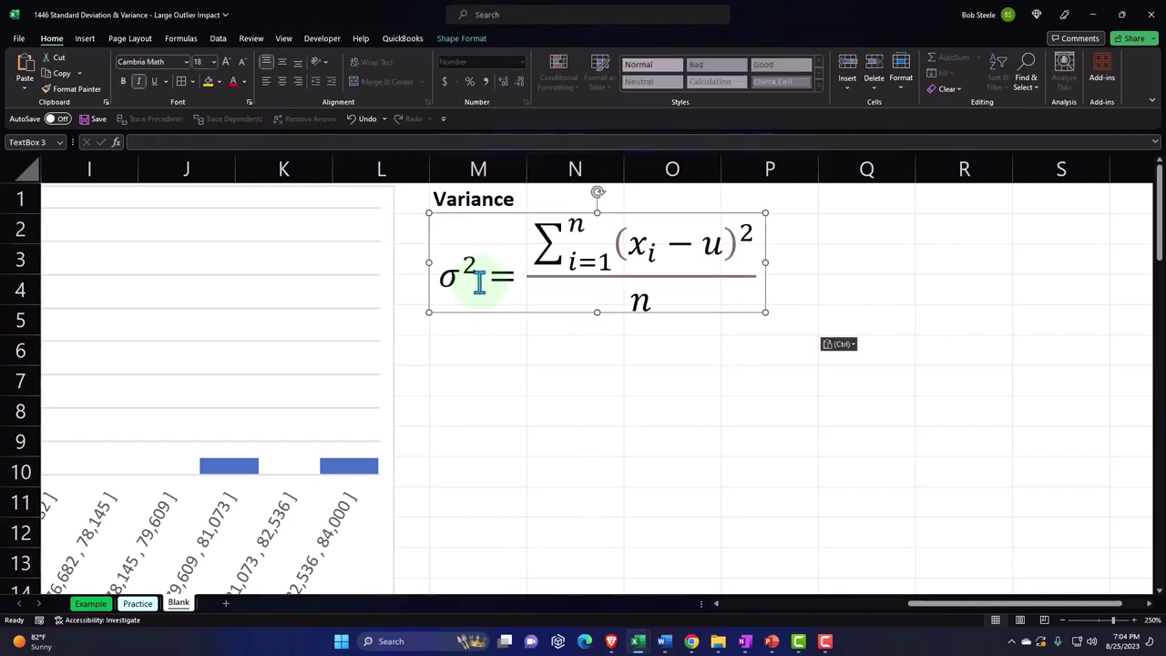
click(84, 38)
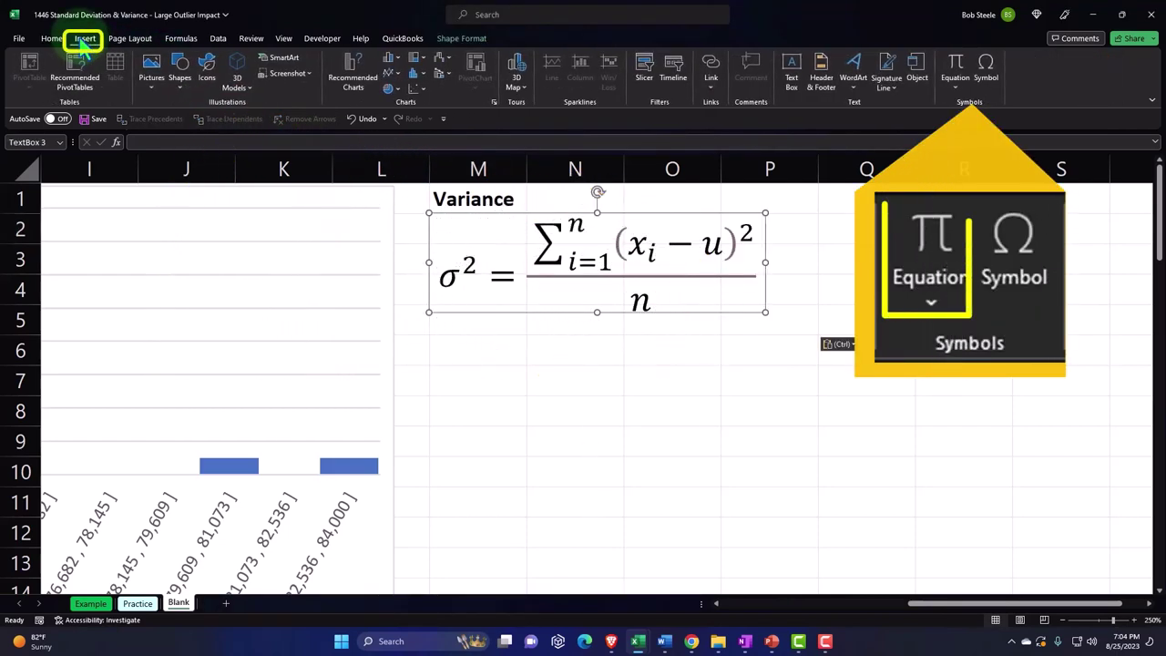
click(957, 71)
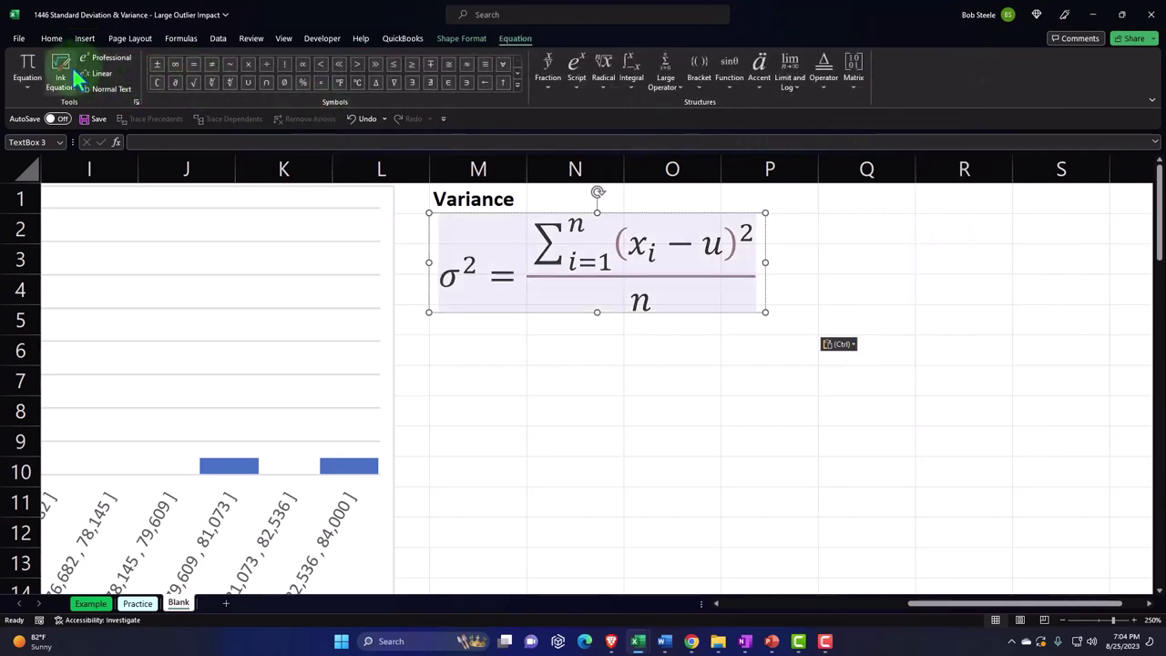
key(Escape)
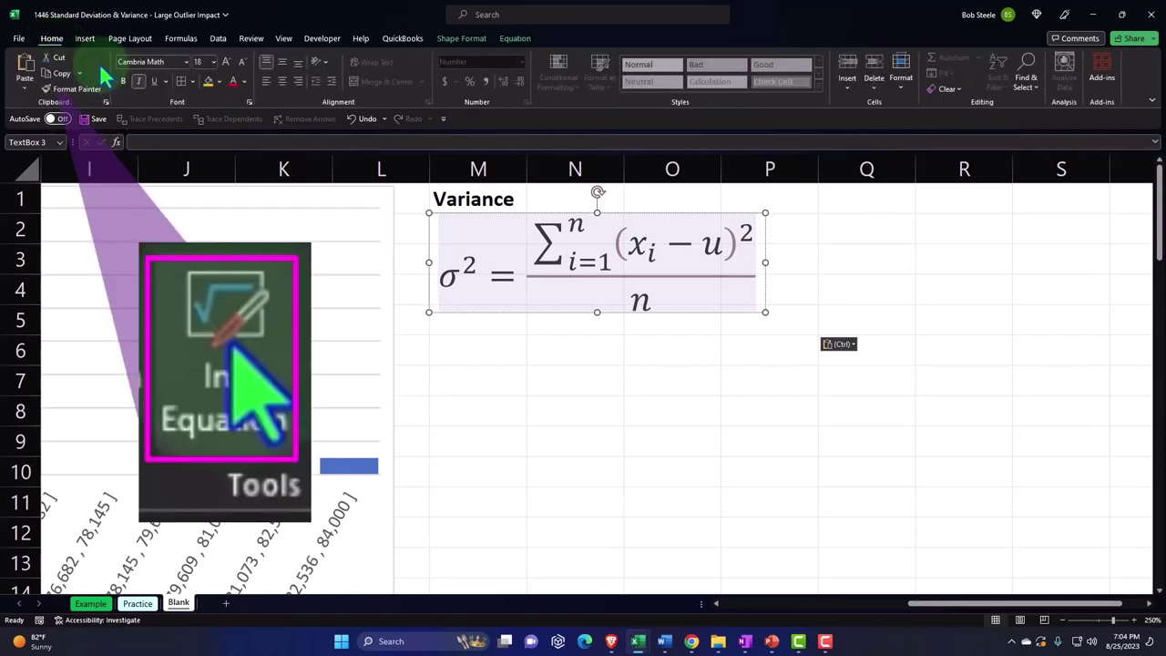
Format the variance equation box with a gold fill and 12-point text, and narrow it to fit the formula
click(642, 353)
click(762, 306)
drag(1054, 430, 1041, 428)
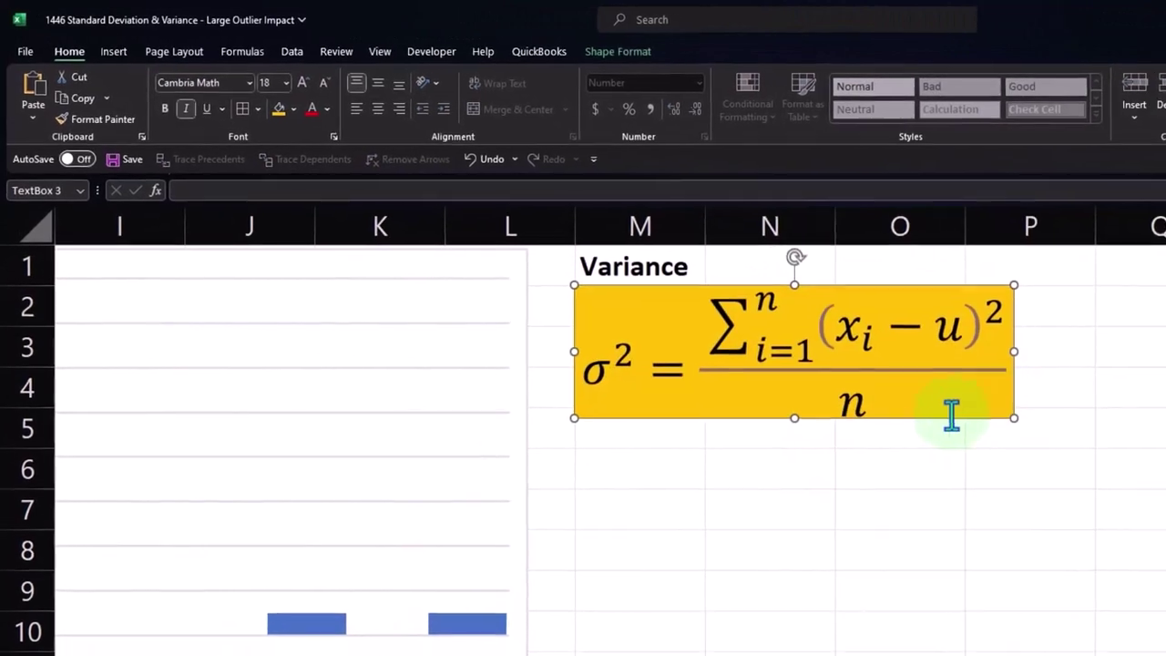
click(254, 66)
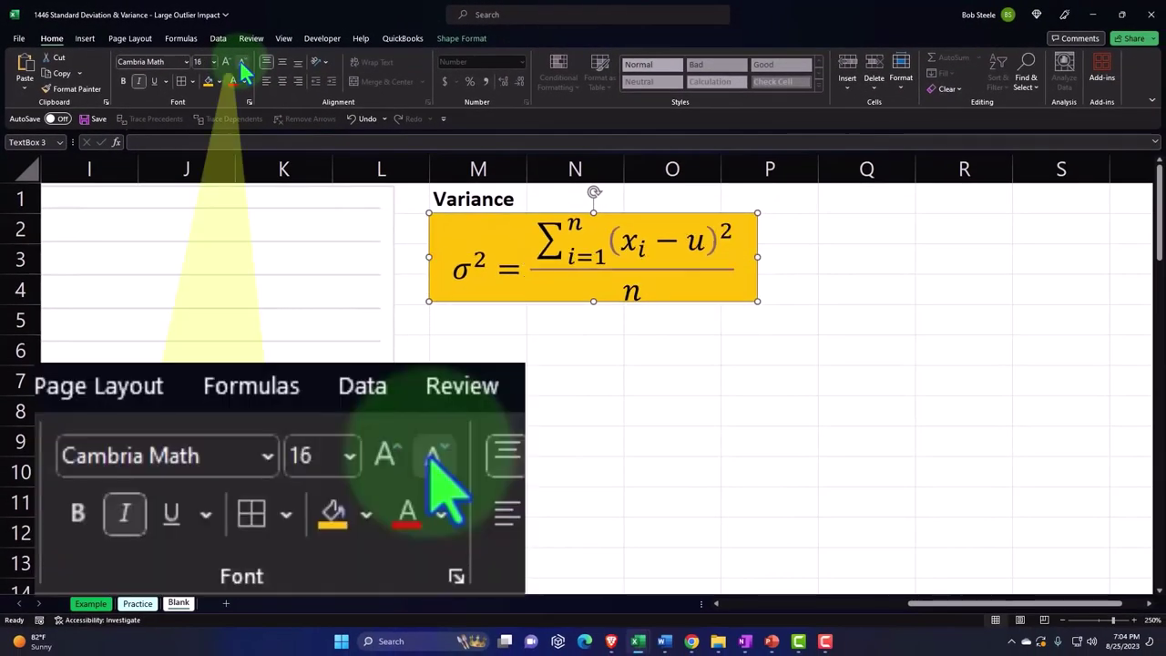
click(242, 63)
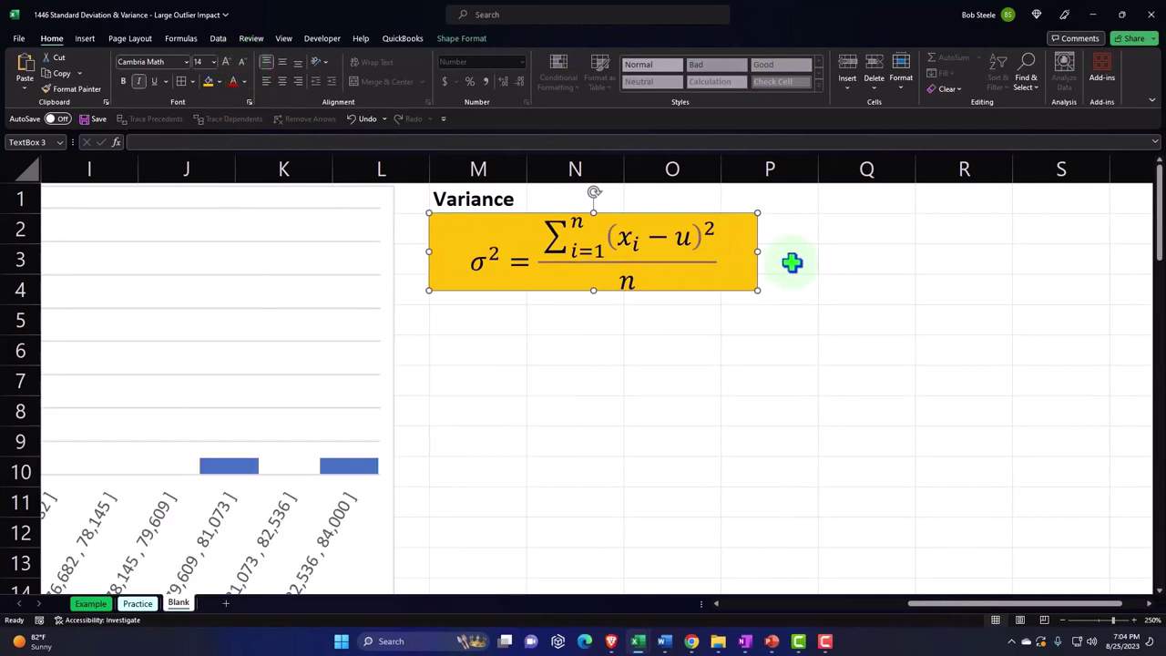
click(243, 64)
drag(757, 245, 645, 247)
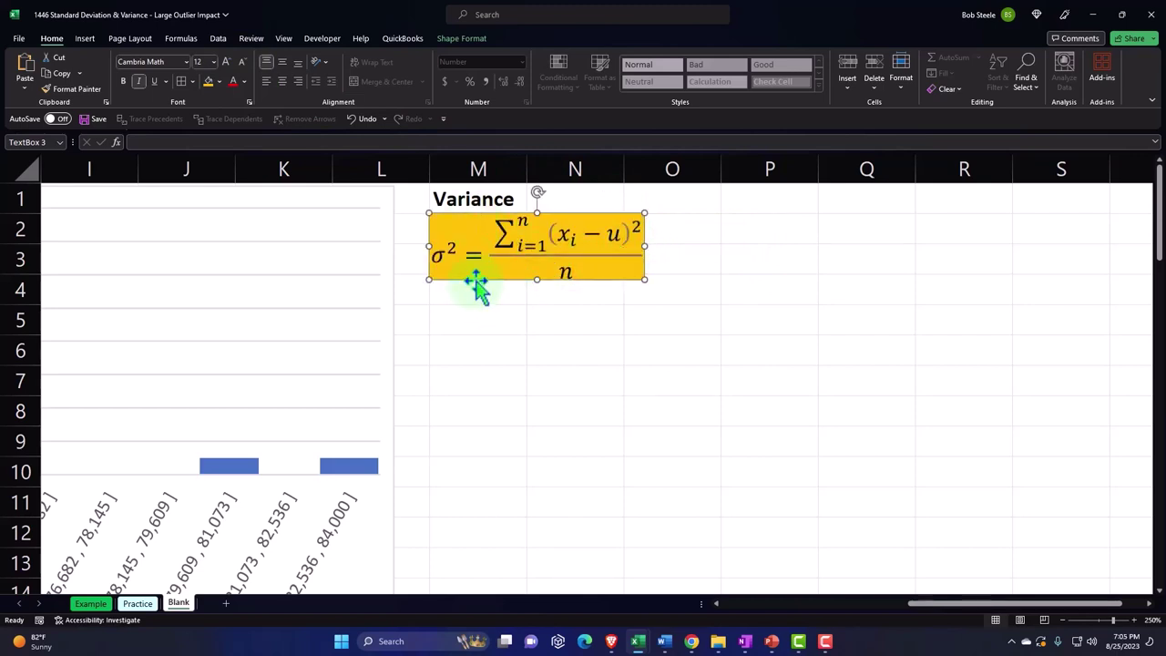
mouse_move(475, 282)
mouse_down()
mouse_move(465, 279)
mouse_move(478, 284)
mouse_up()
Format the Variance heading range M1:O1 with a black fill and white text
drag(470, 204, 643, 193)
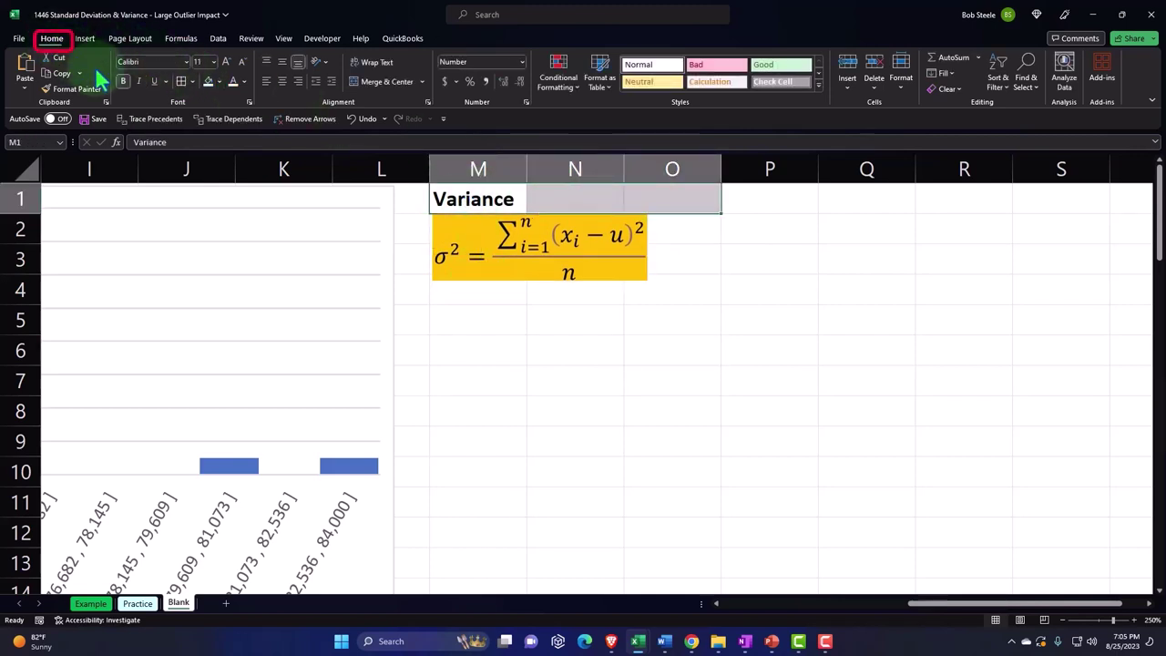
click(219, 81)
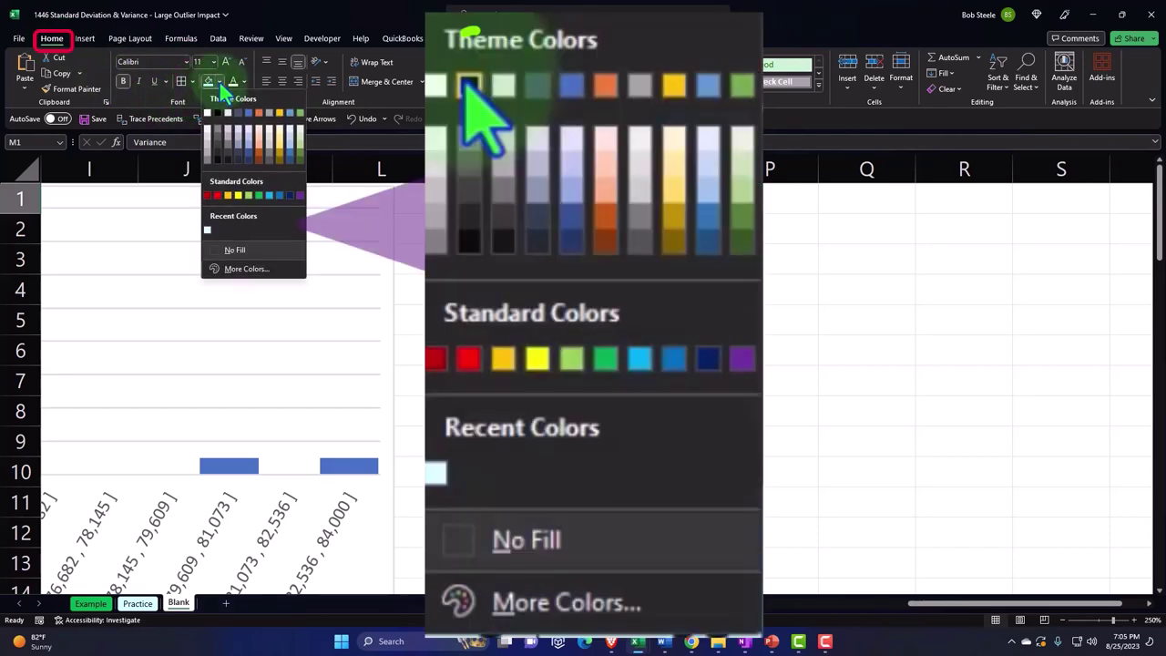
click(218, 114)
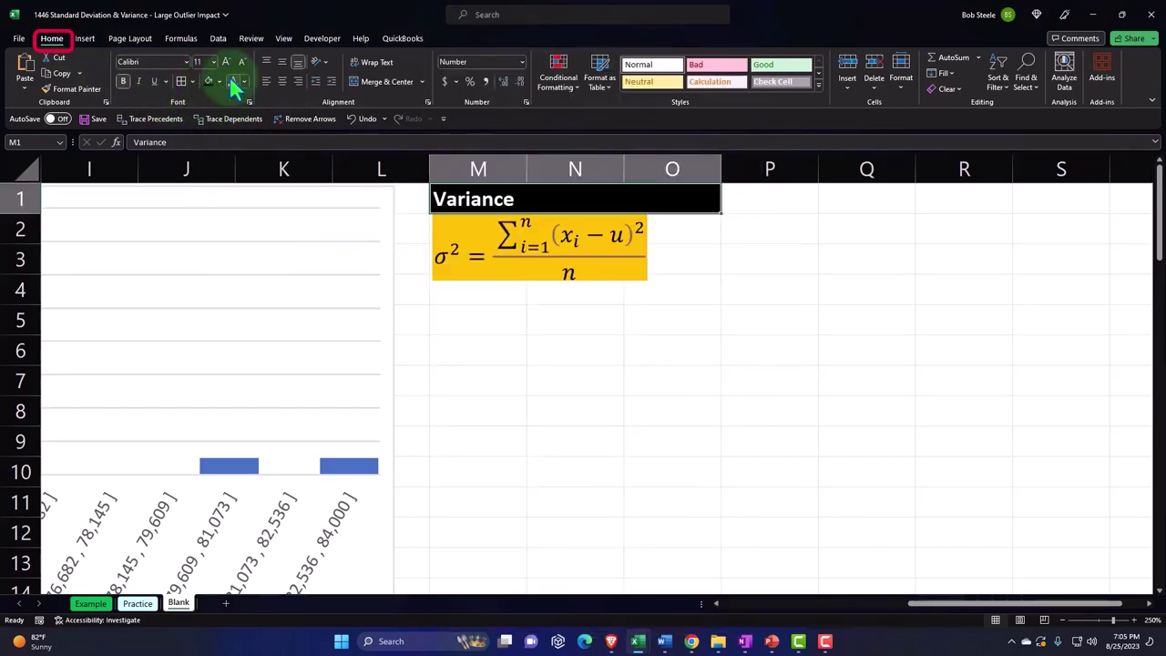
Enter the heading "Standard Deviation Pop" in cell M5, below the variance equation
click(469, 330)
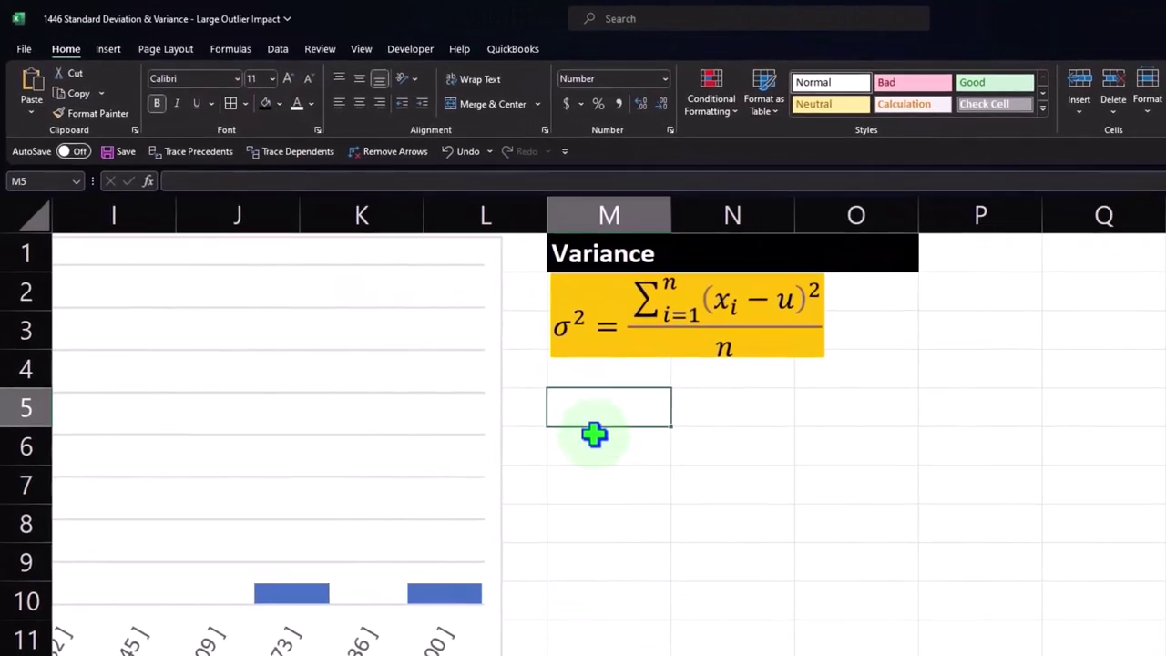
text(Standard D)
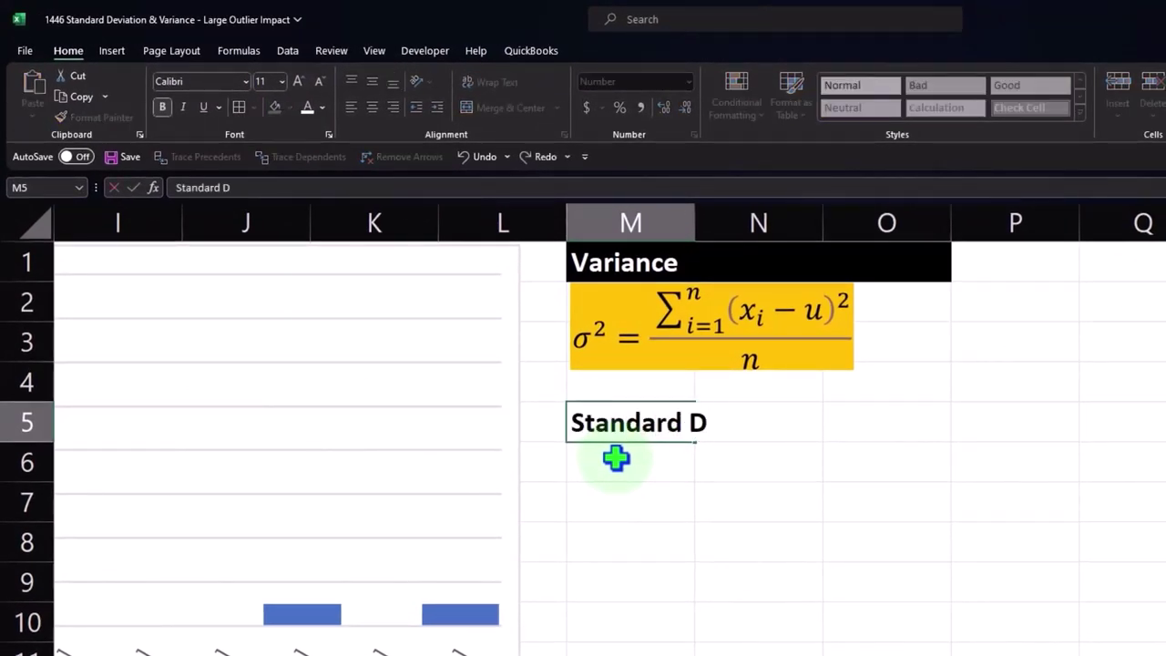
text(eviation Pop)
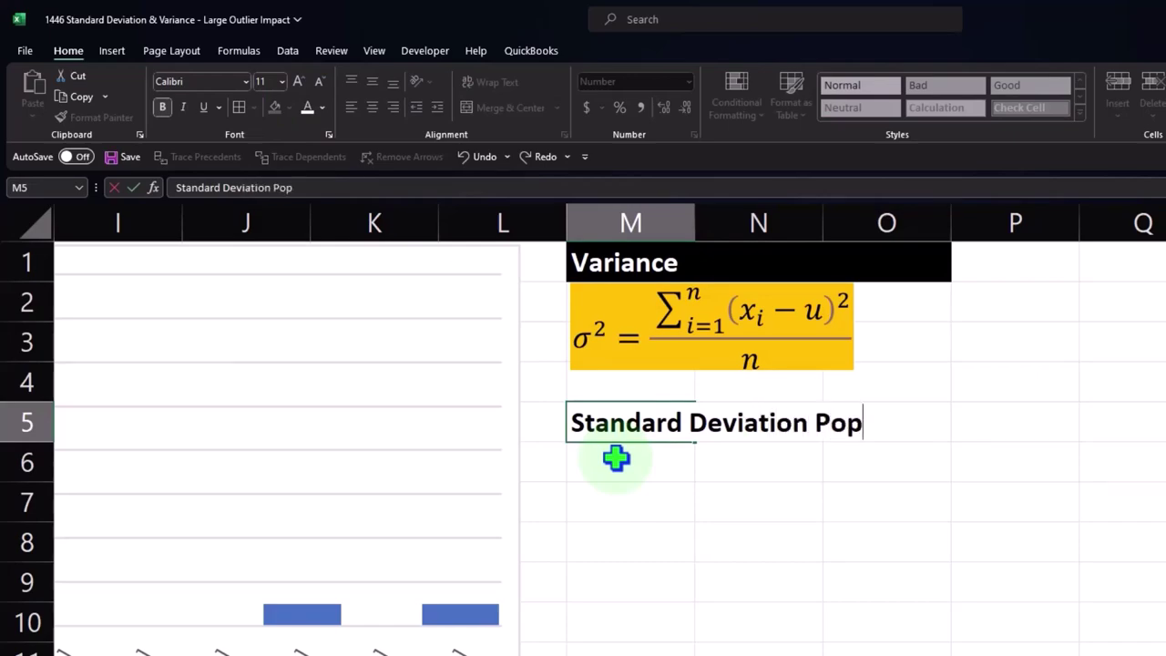
key(Return)
Format the Standard Deviation Pop heading range M5:O5 with a black fill and white text
drag(609, 422, 863, 422)
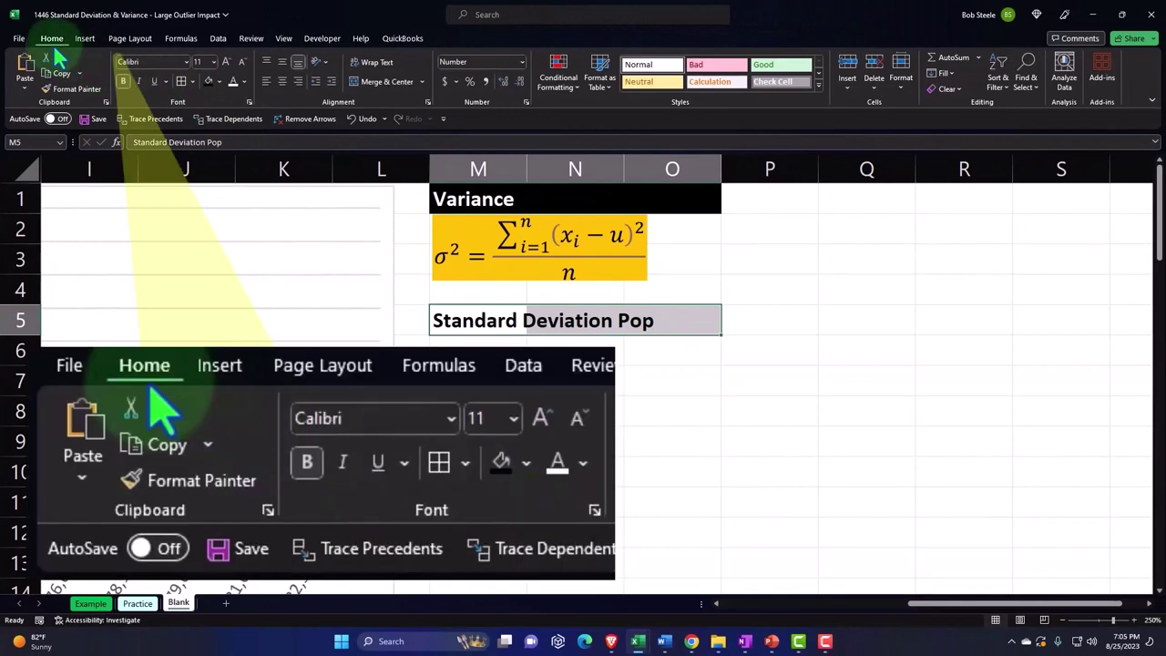
click(208, 81)
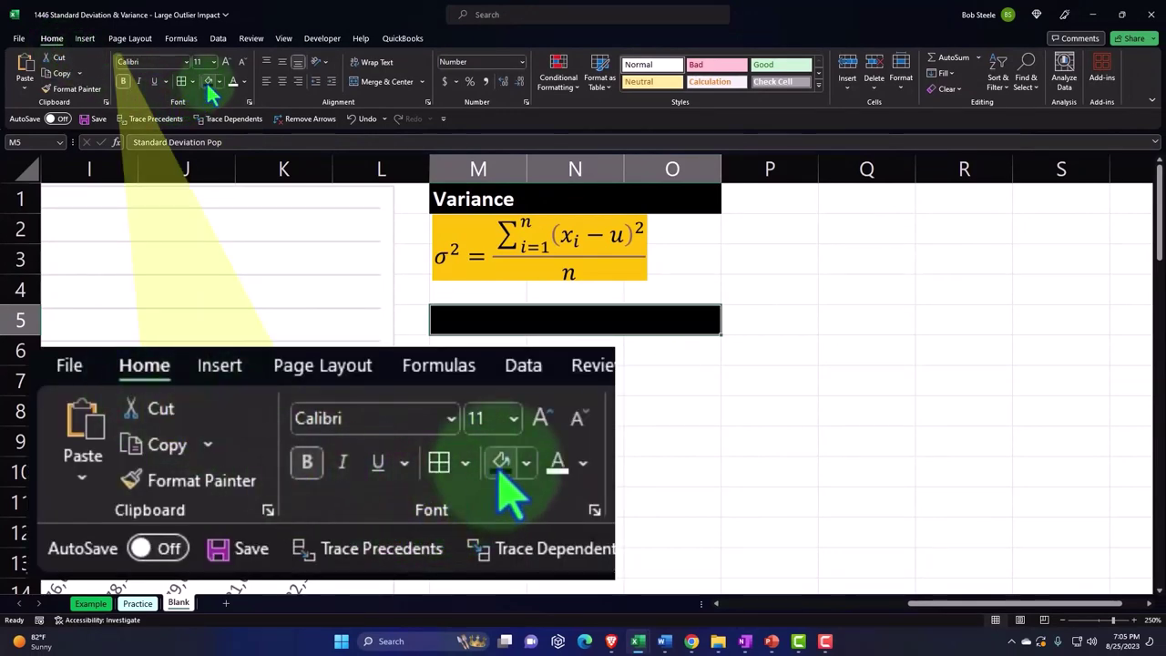
click(233, 81)
scroll(583, 383, down, 1)
scroll(655, 443, down, 1)
scroll(655, 442, up, 2)
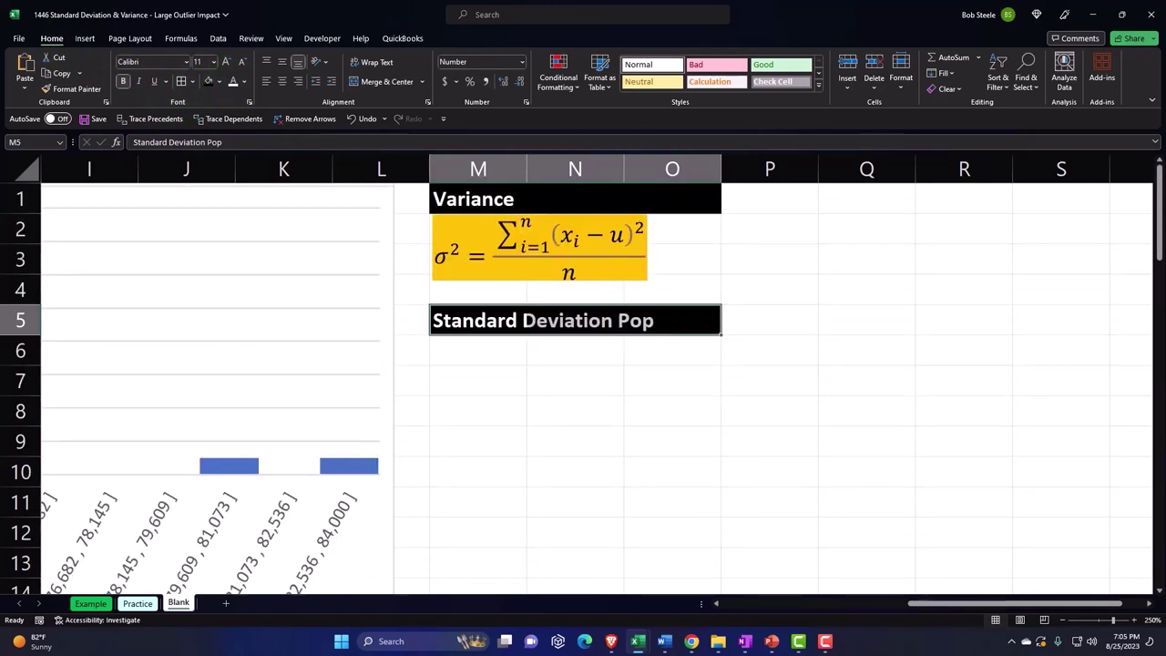
Paste the population standard deviation equation from the other window and position it beneath the Standard Deviation Pop heading, starting at M6
key(alt+Tab)
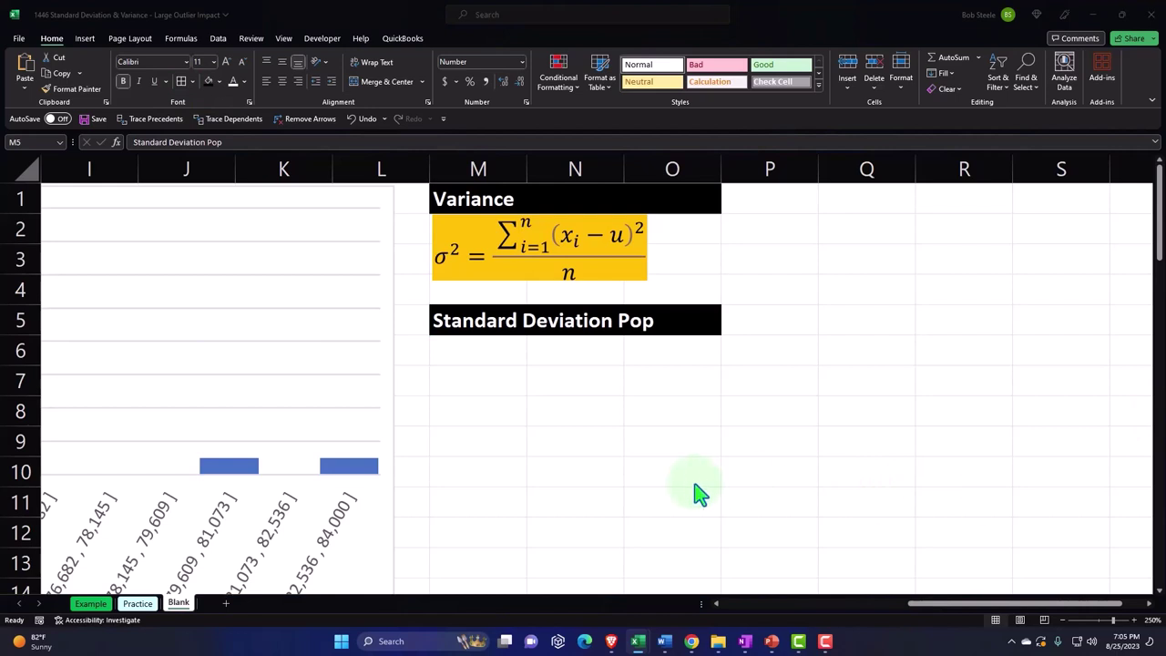
key(alt+Tab)
key(ctrl+v)
drag(494, 410, 502, 449)
click(473, 264)
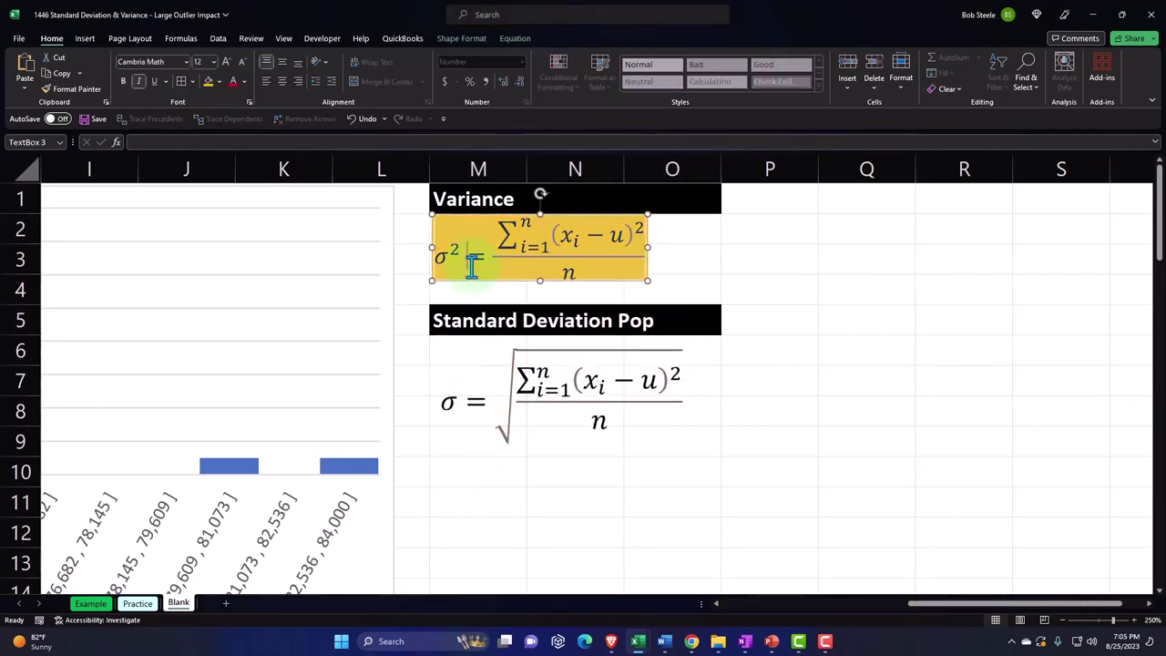
Format the standard deviation equation box with 12-point text and a gold fill matching the variance equation
click(437, 364)
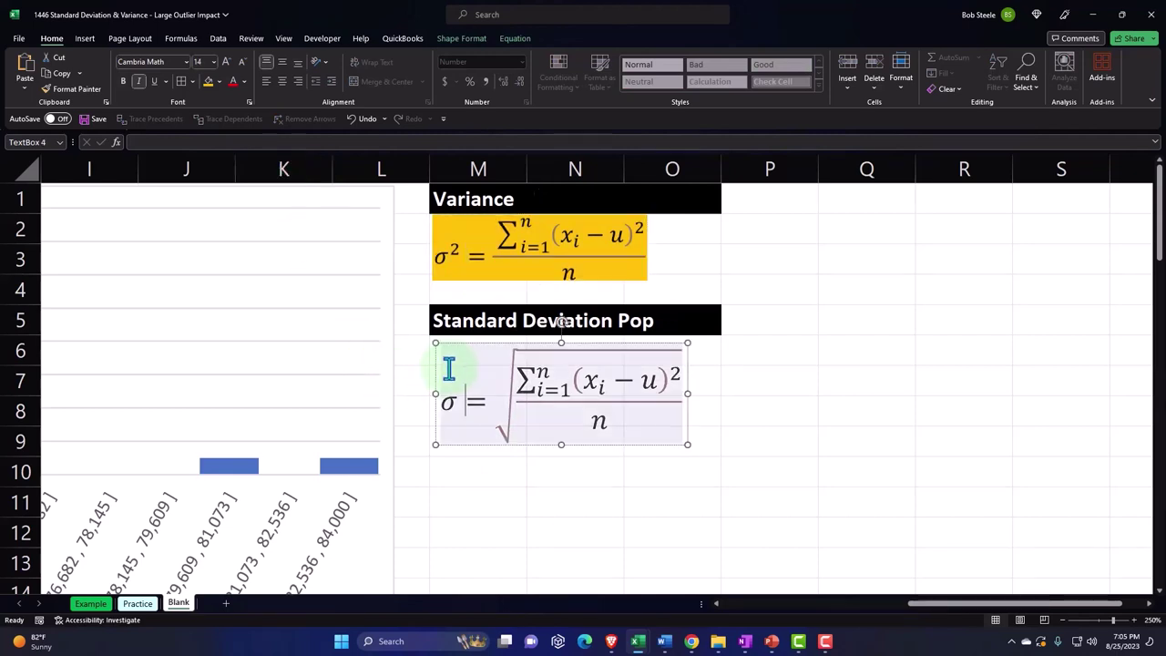
click(437, 364)
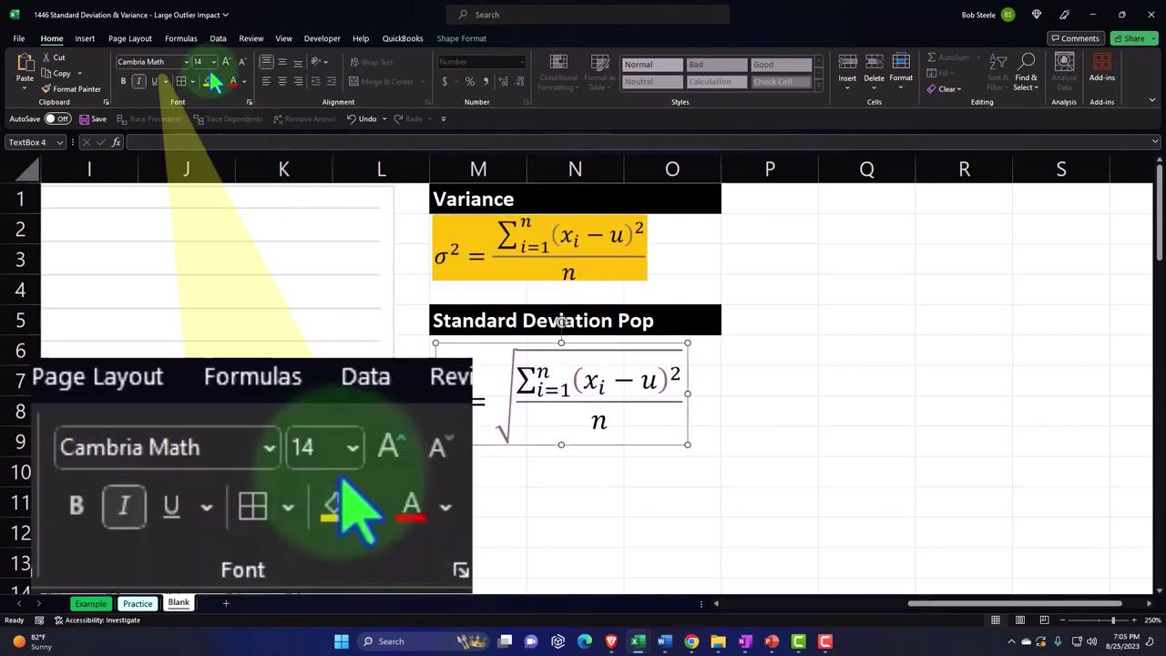
text(12)
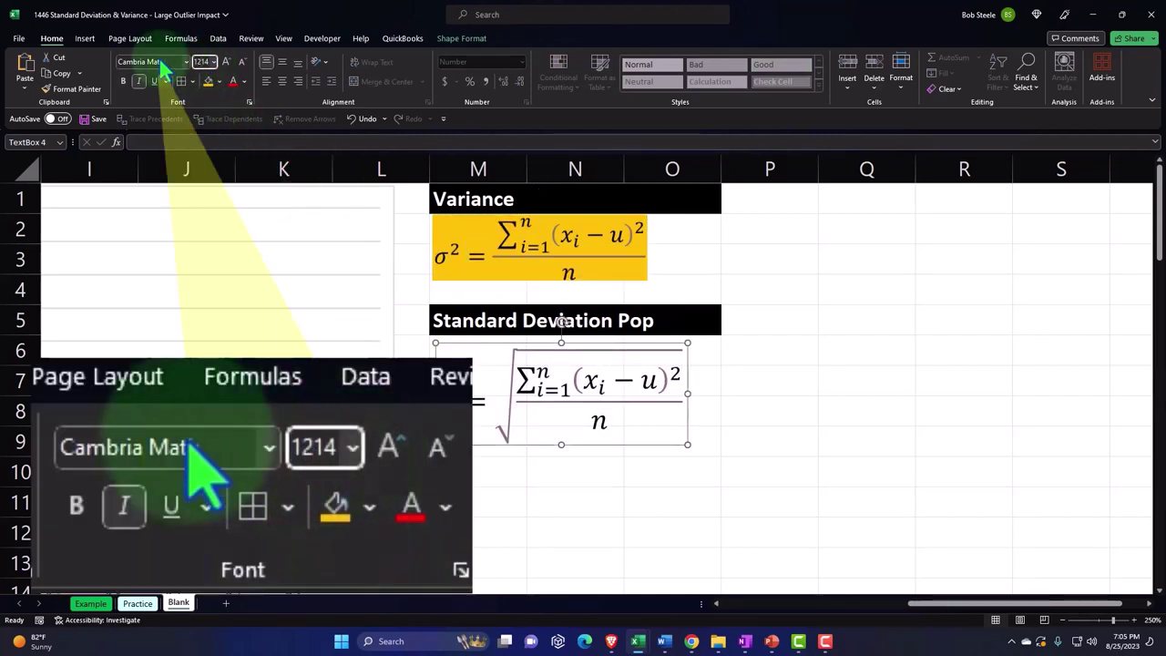
key(Return)
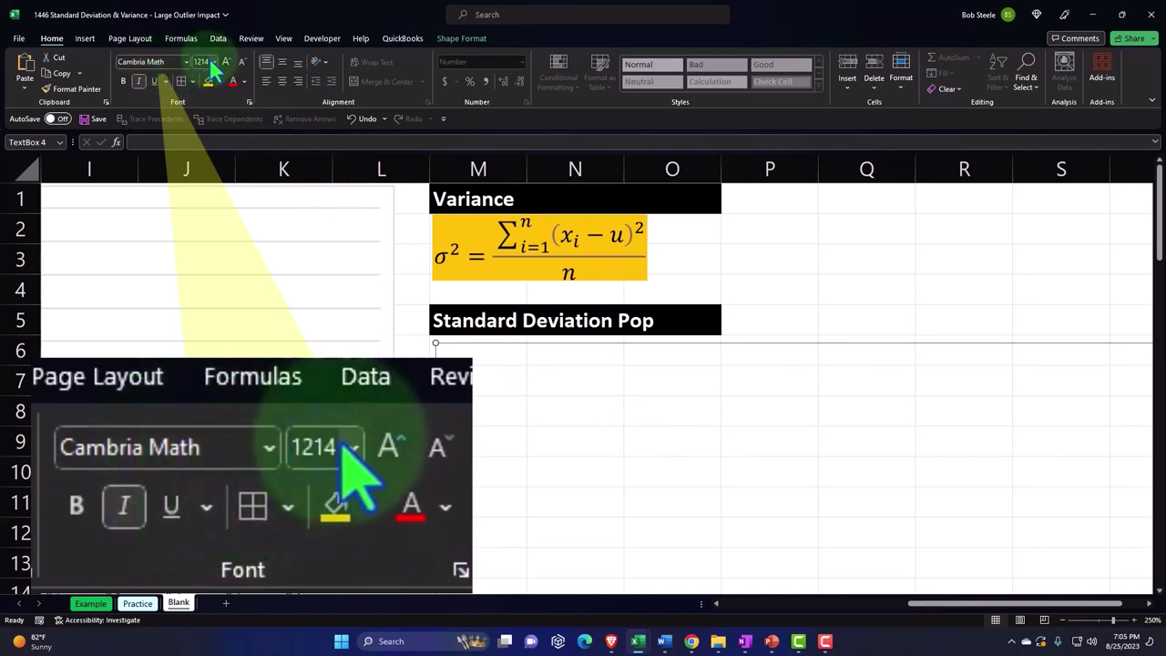
click(205, 62)
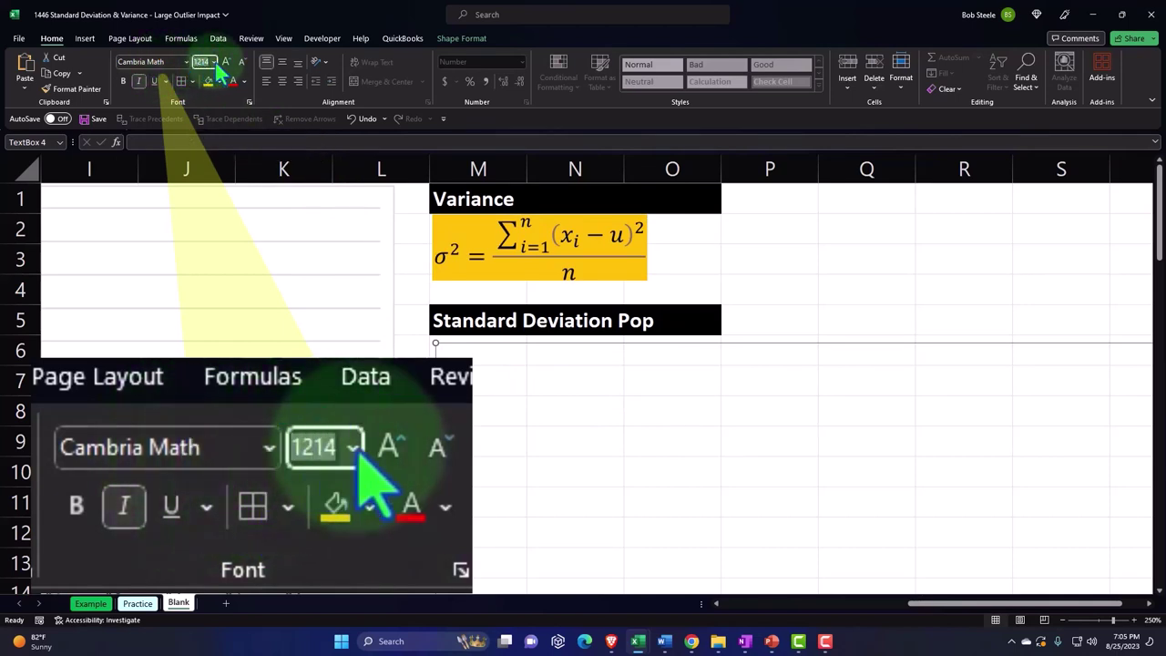
text(12)
key(Return)
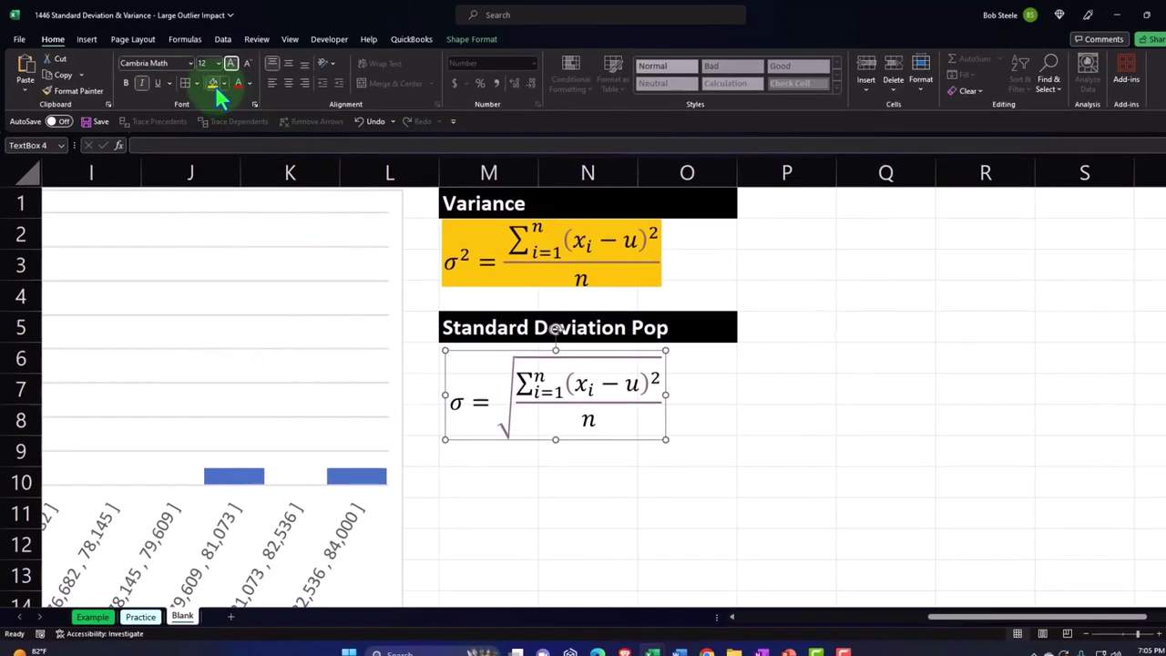
click(215, 87)
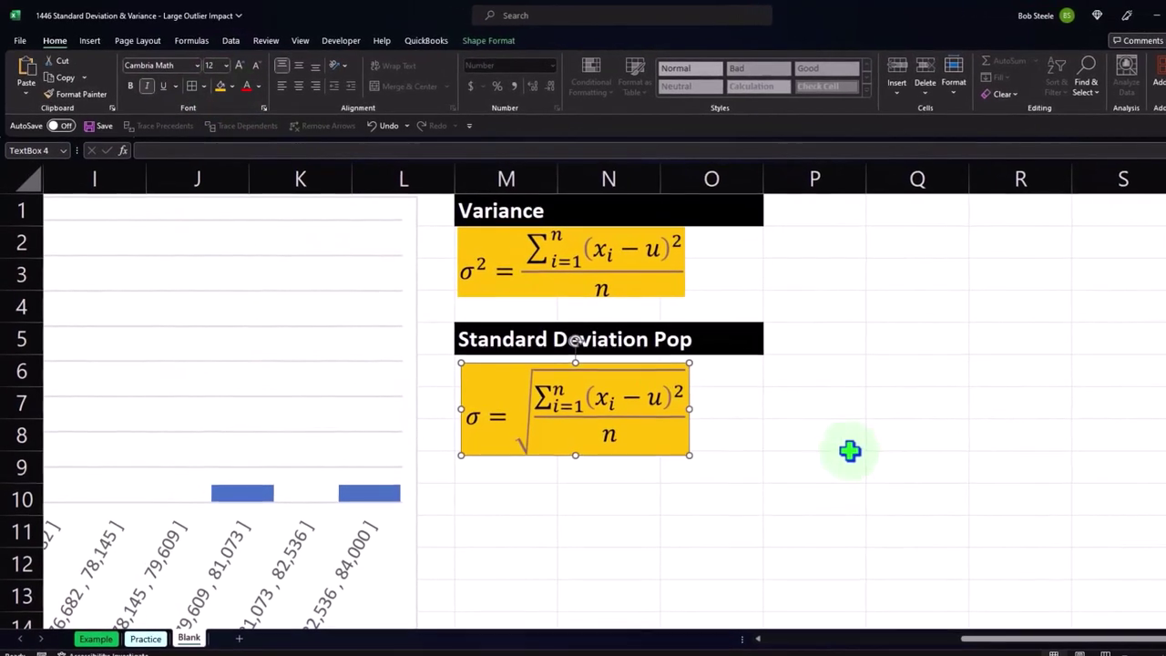
click(844, 442)
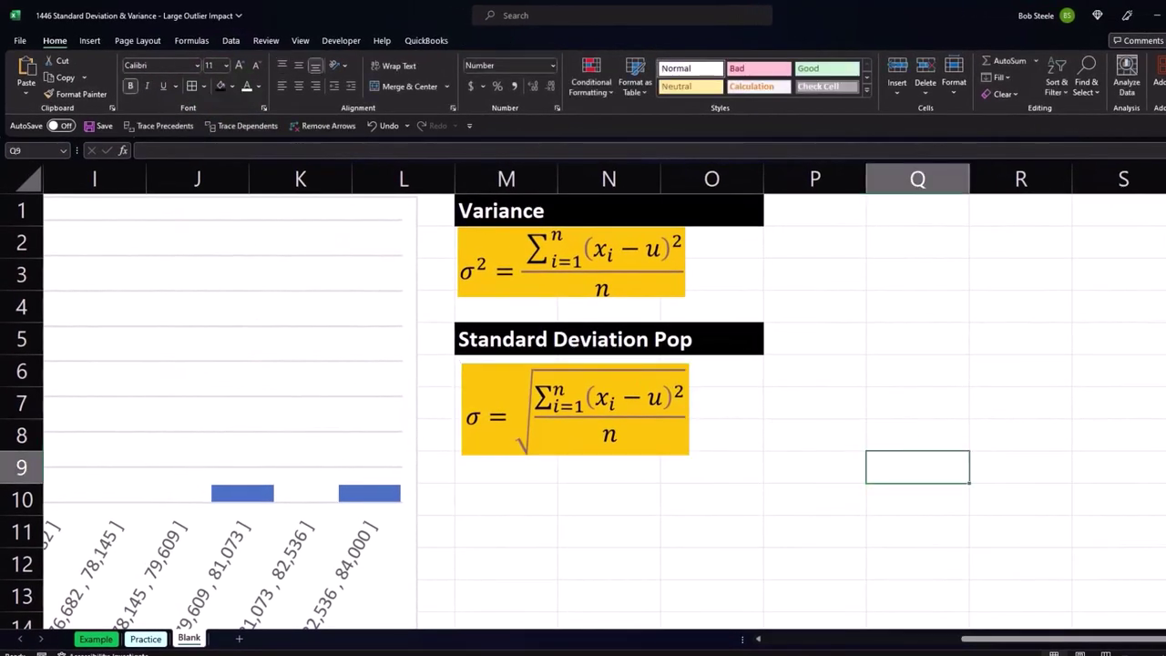
Copy the Salary column A to column Q and narrow the empty column P into a thin spacer
drag(1123, 642, 926, 643)
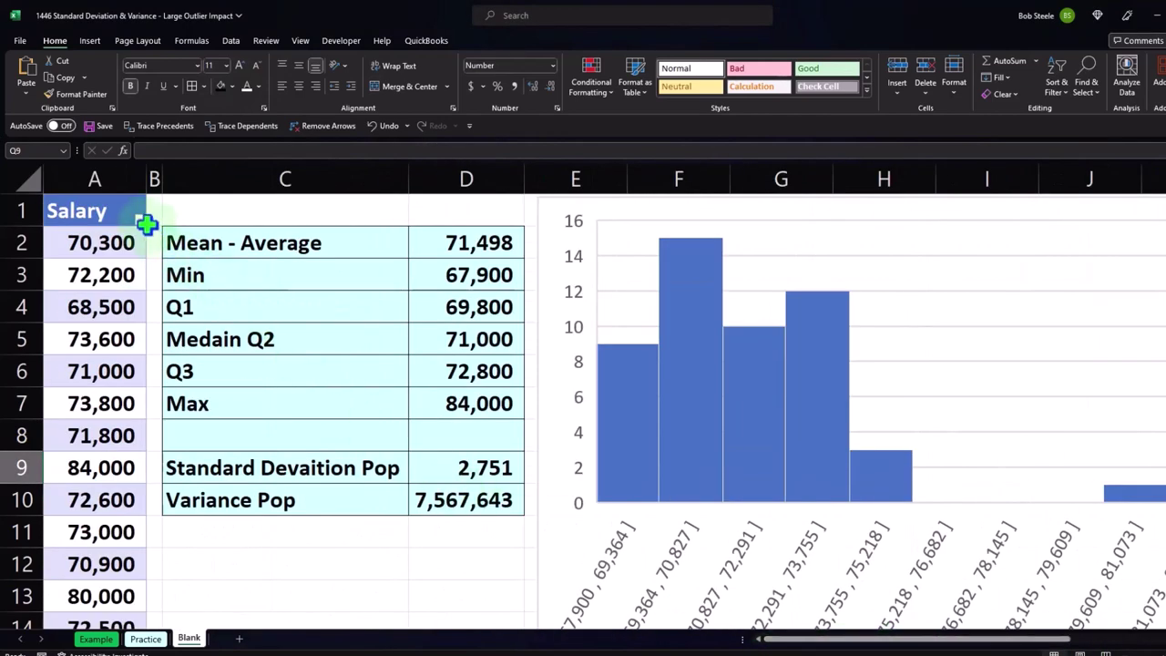
click(97, 179)
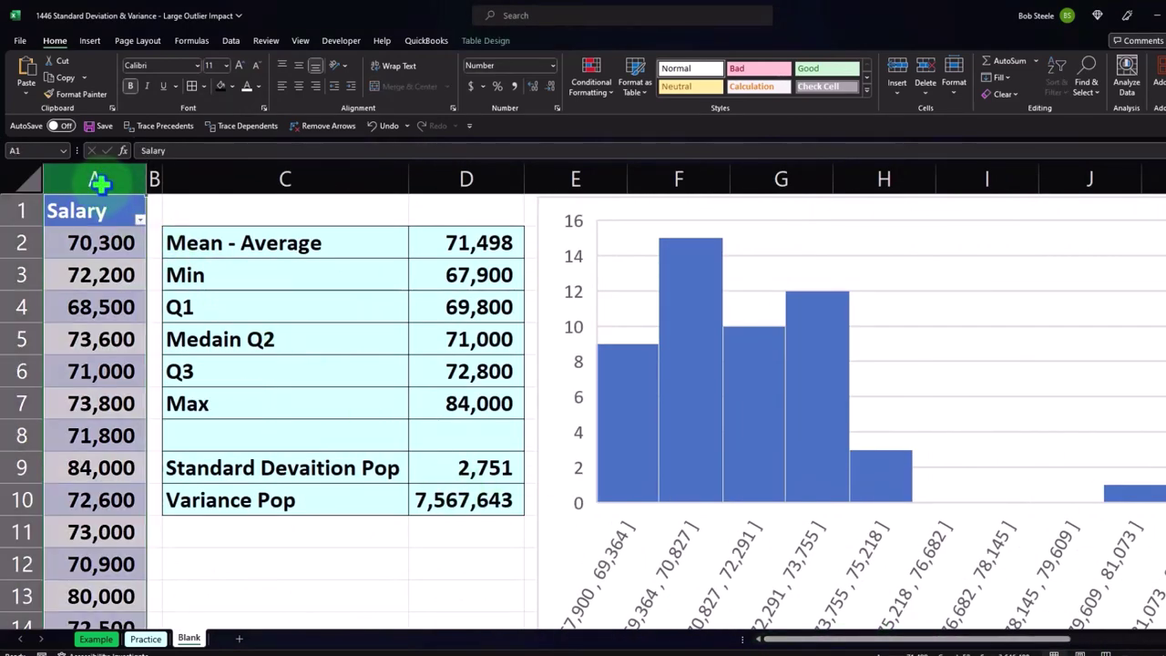
key(ctrl+c)
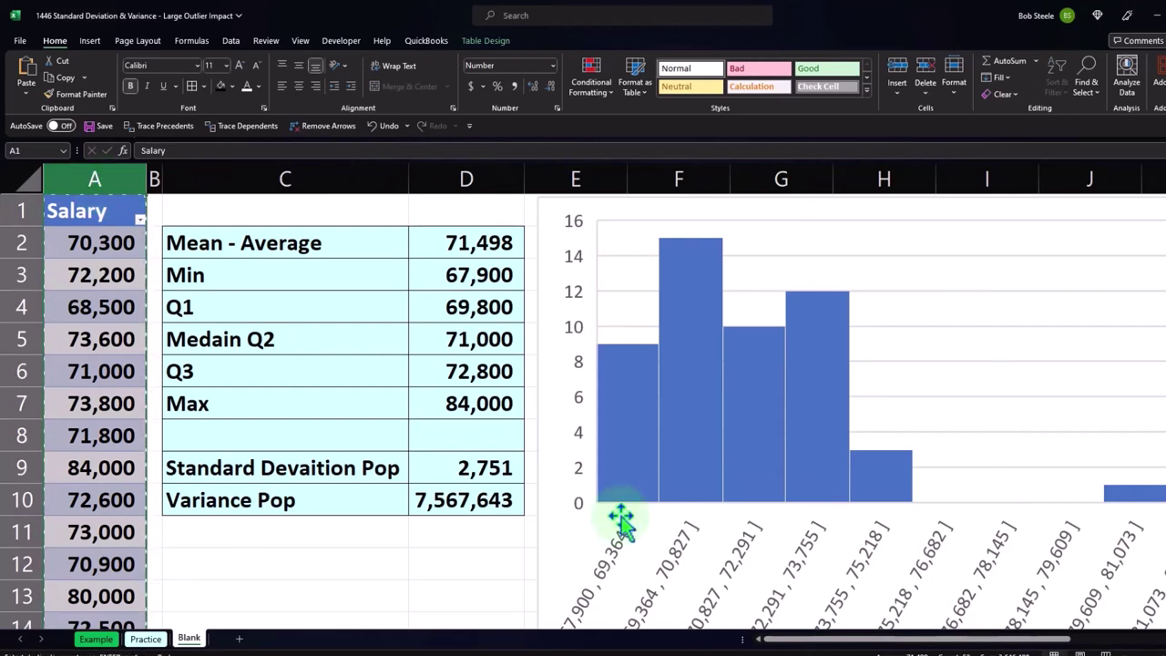
drag(827, 641, 1034, 649)
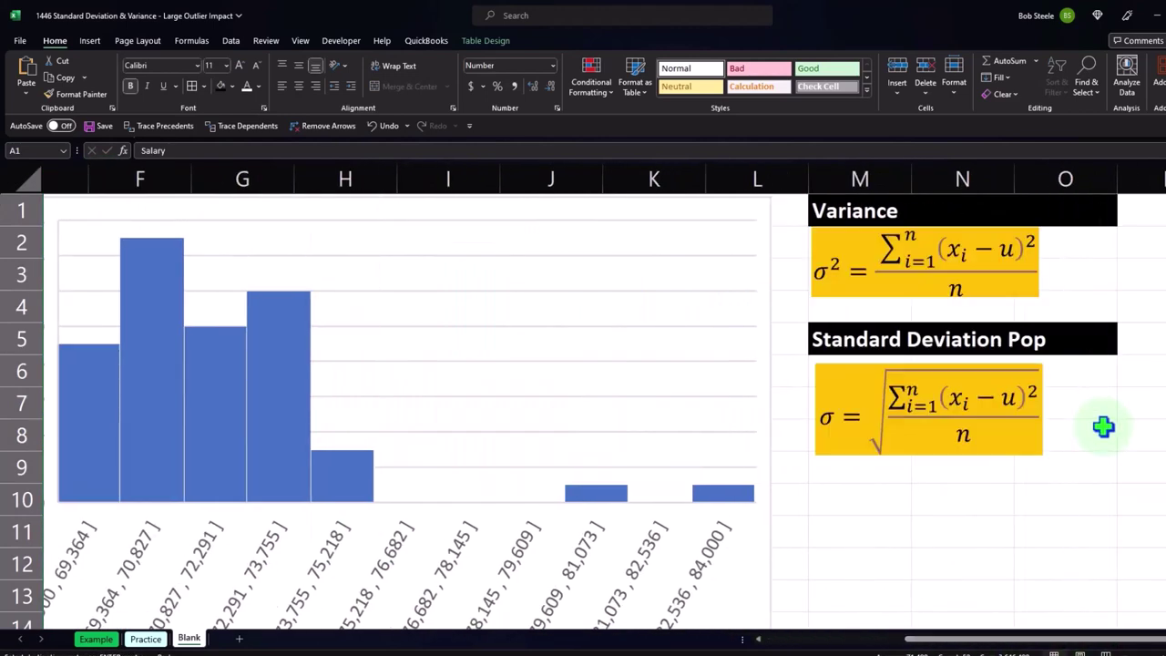
click(1138, 346)
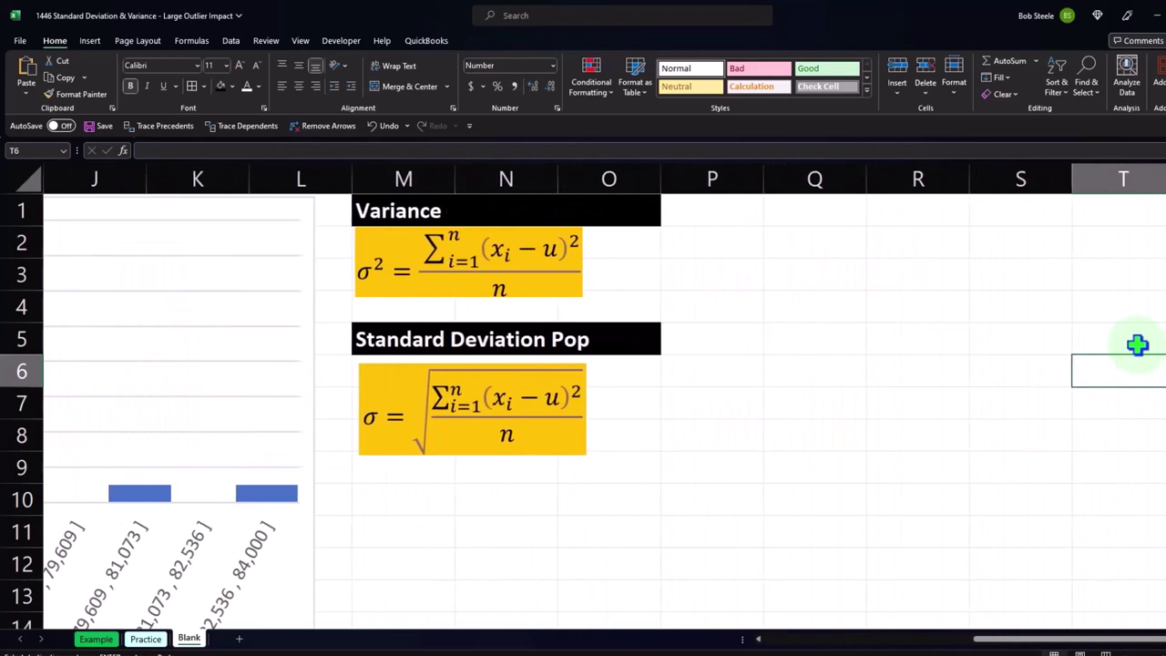
click(789, 205)
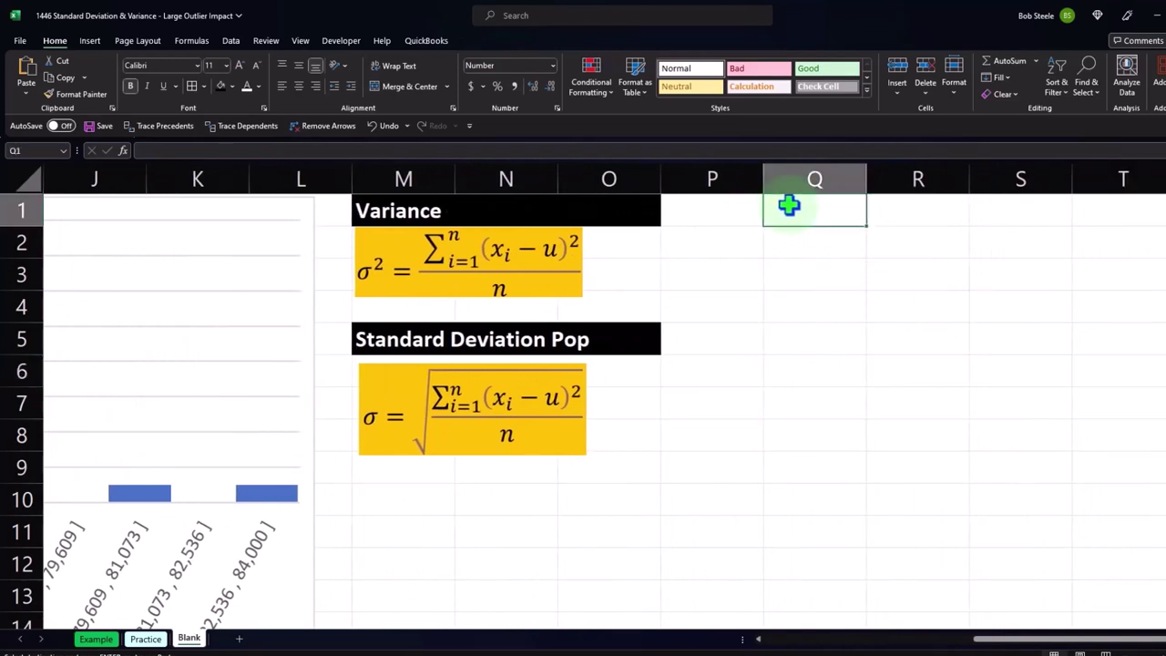
key(ctrl+v)
click(747, 217)
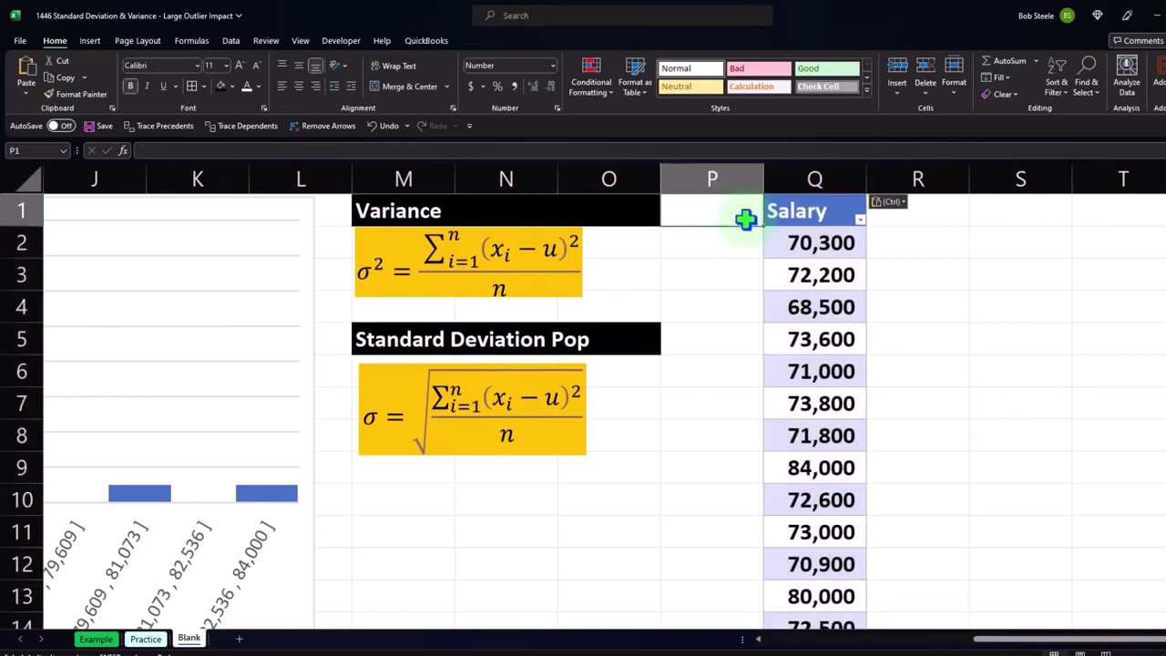
drag(759, 182, 635, 173)
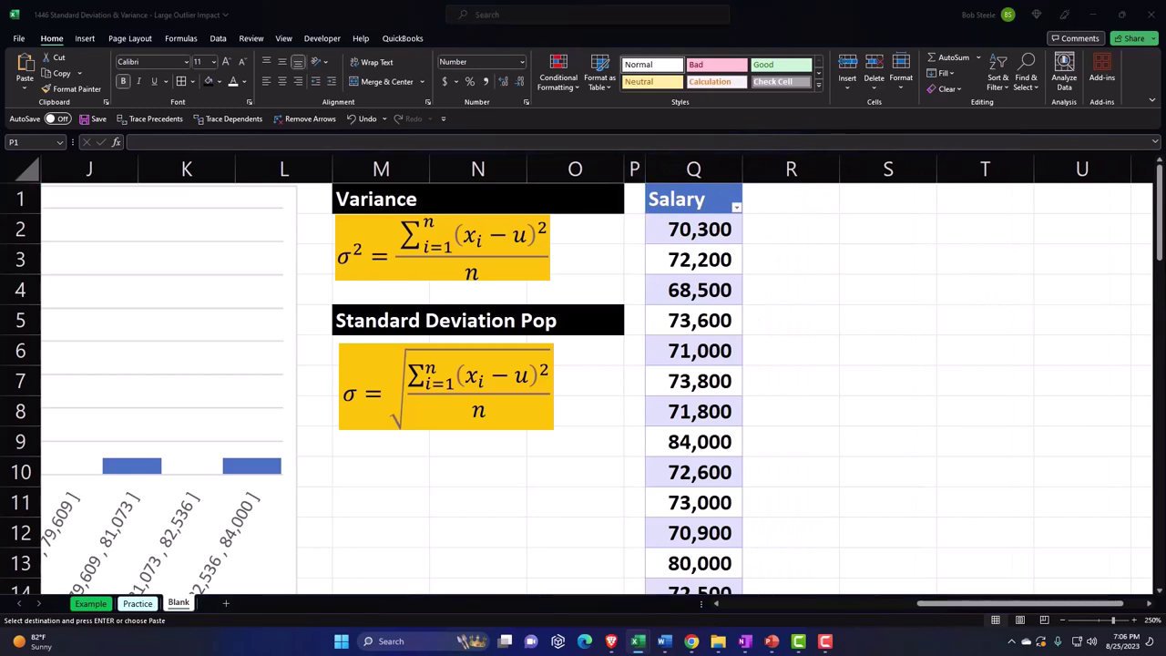
Add a "mean" column in R beside the copied Salary table, filled with the formula =AVERAGE([Salary])
click(760, 202)
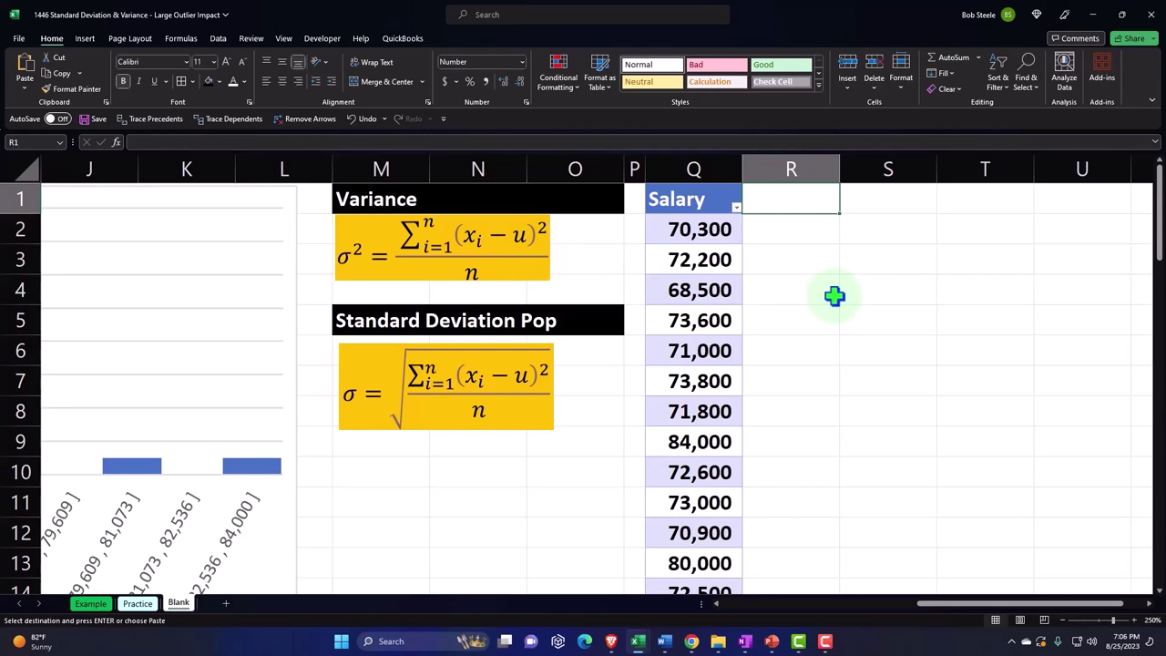
text(mean)
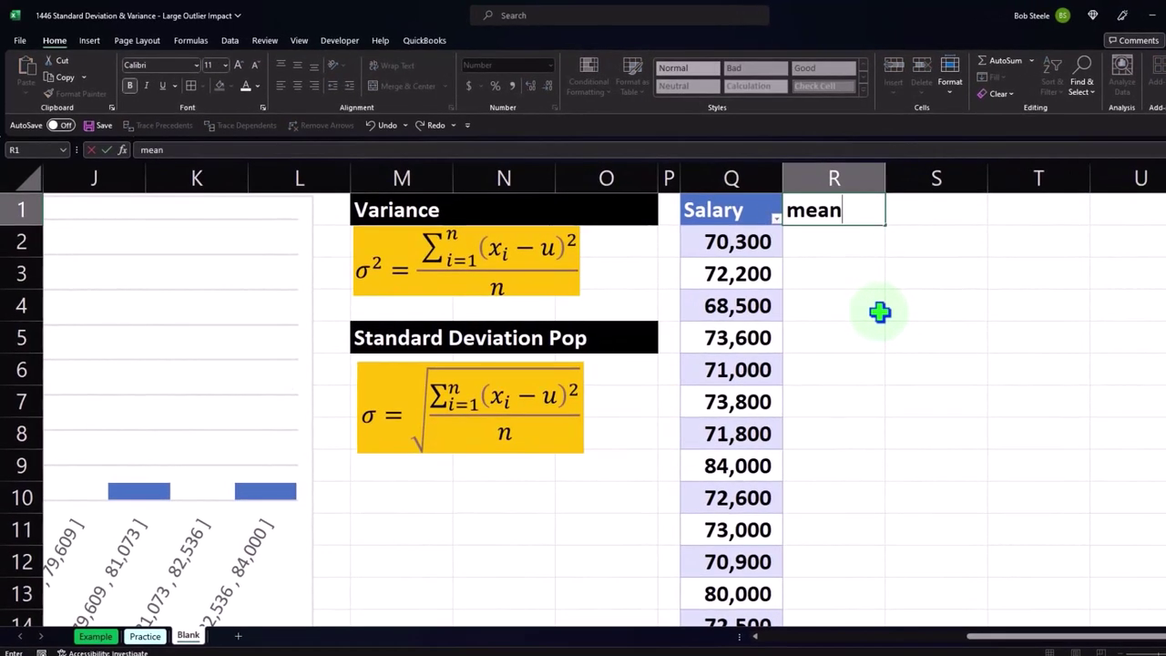
key(Return)
text(=)
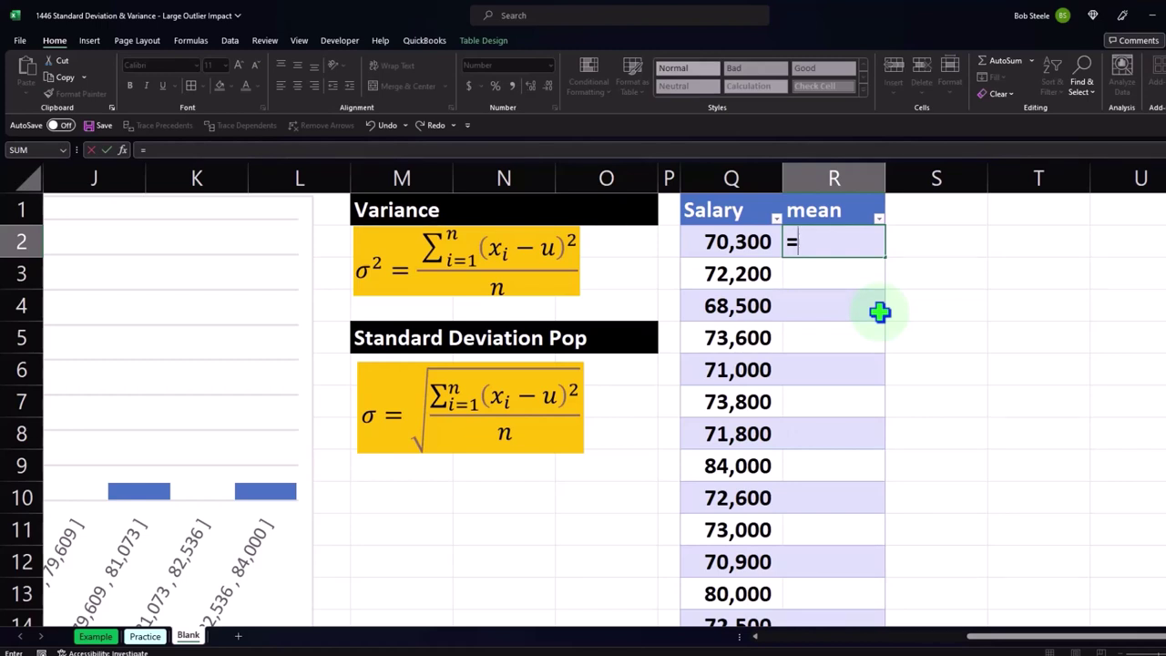
text(aver)
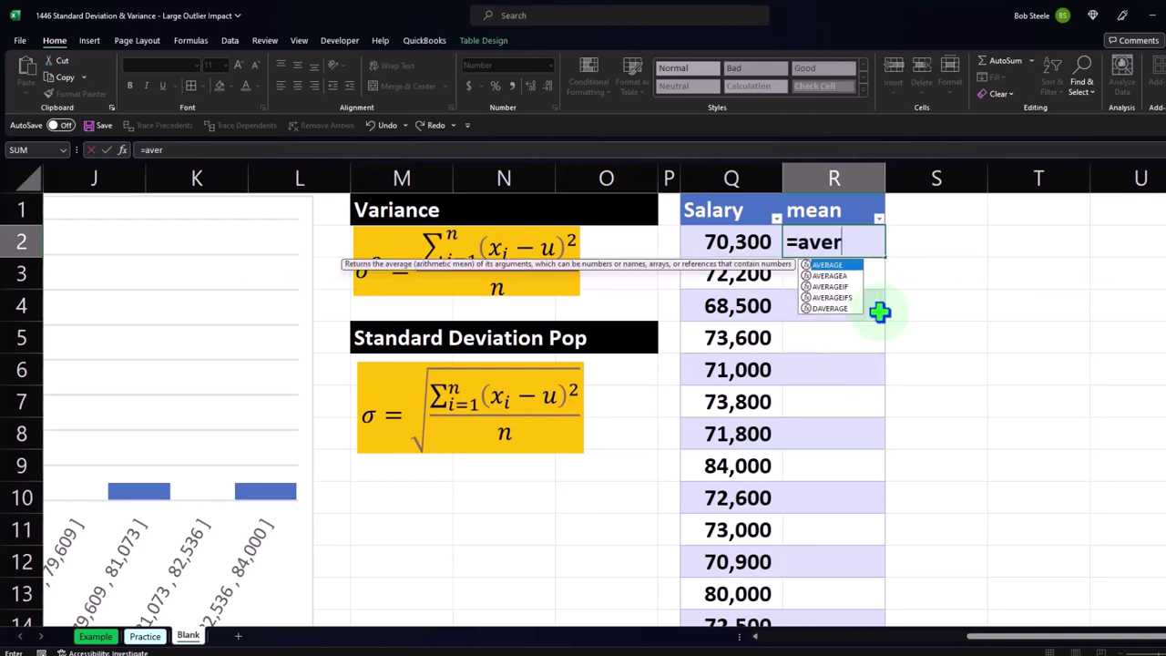
double_click(824, 265)
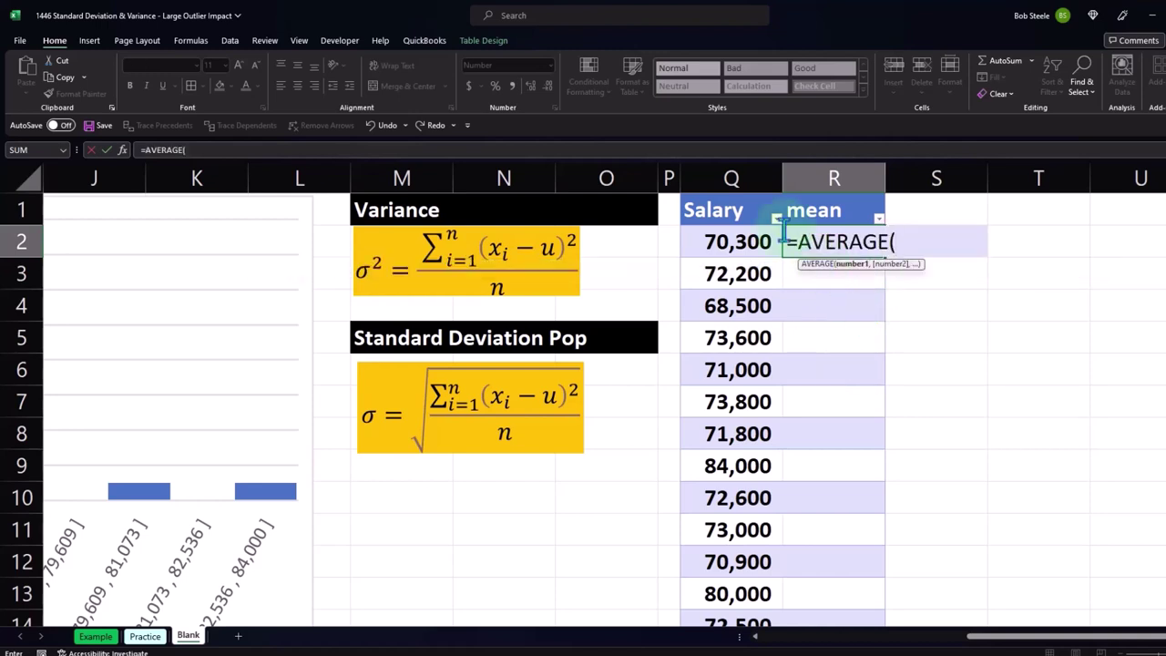
click(734, 182)
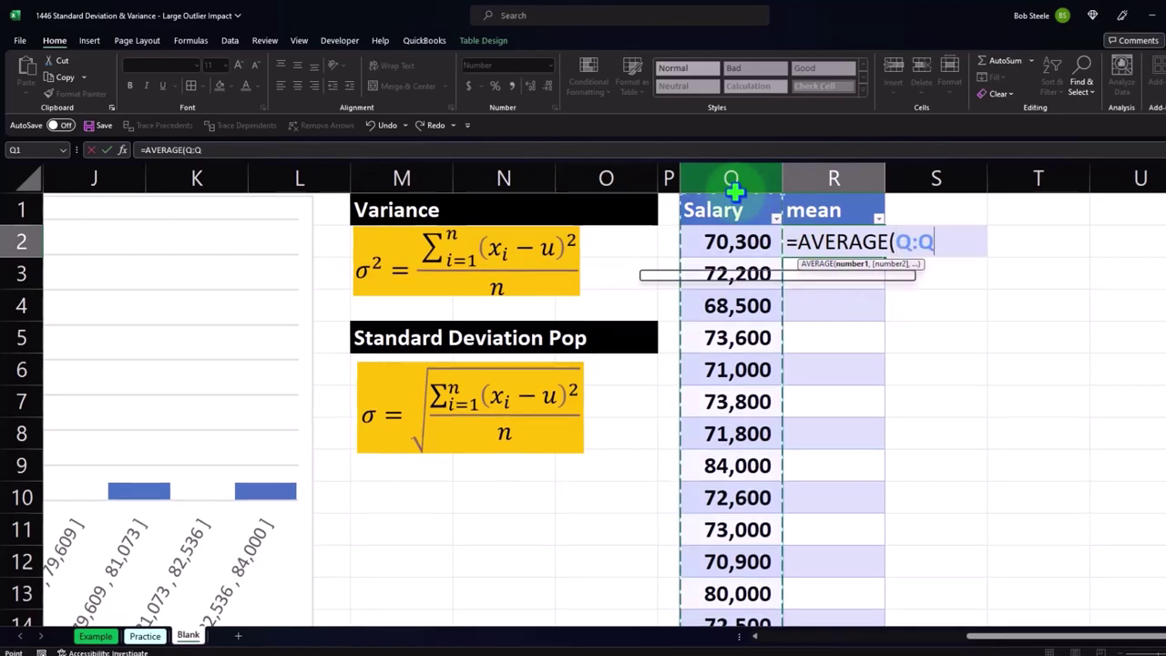
click(732, 195)
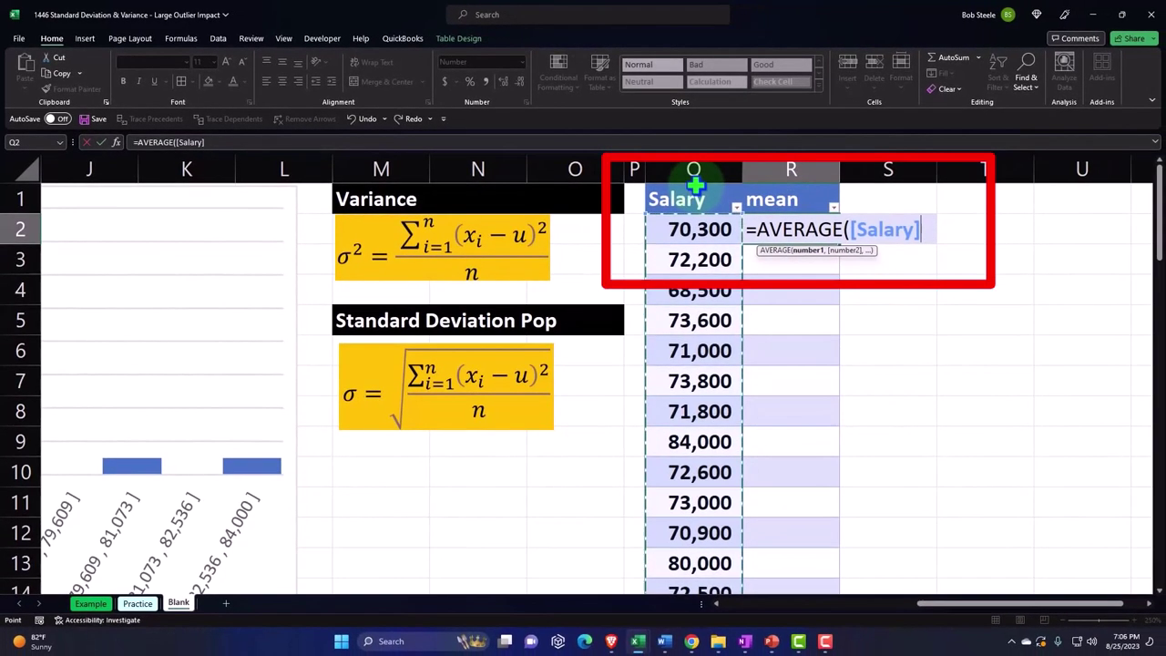
key(Return)
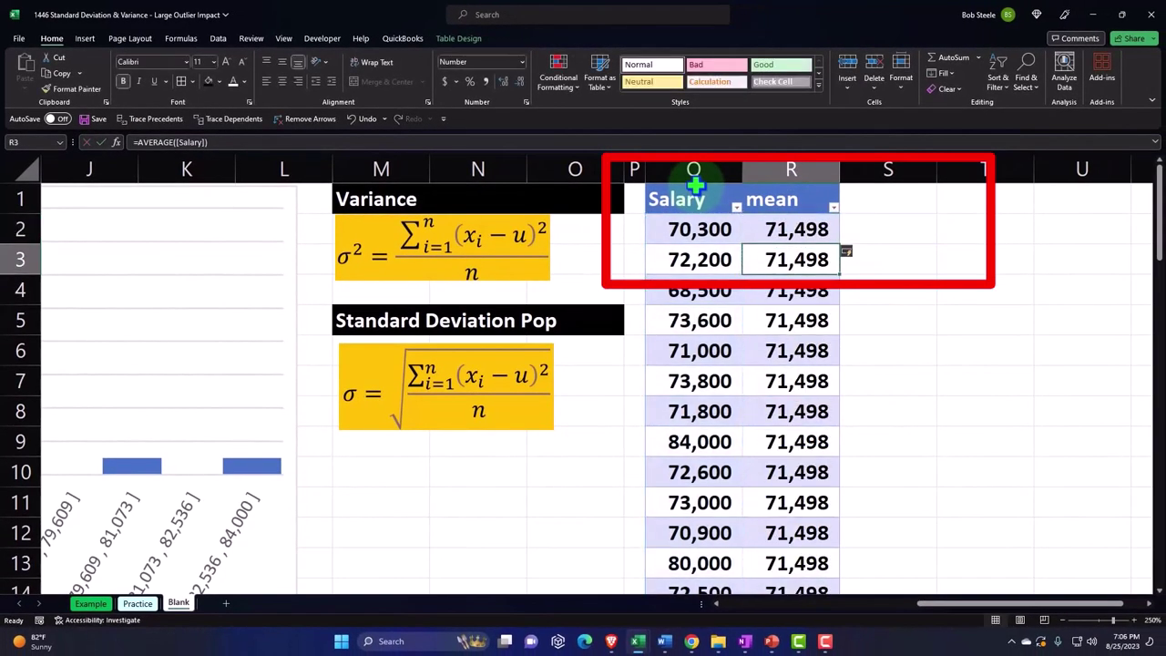
Add a table column headed "Difference" in cell S1, next to the mean column
key(Right)
key(Up)
key(Up)
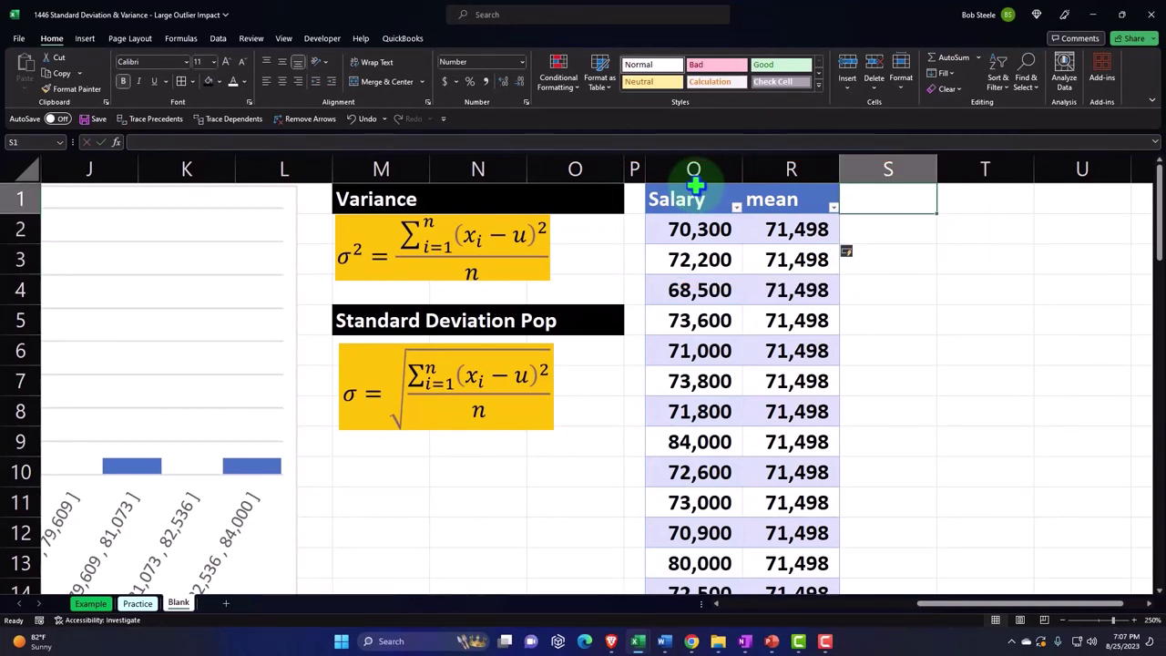
text(Difference)
key(Return)
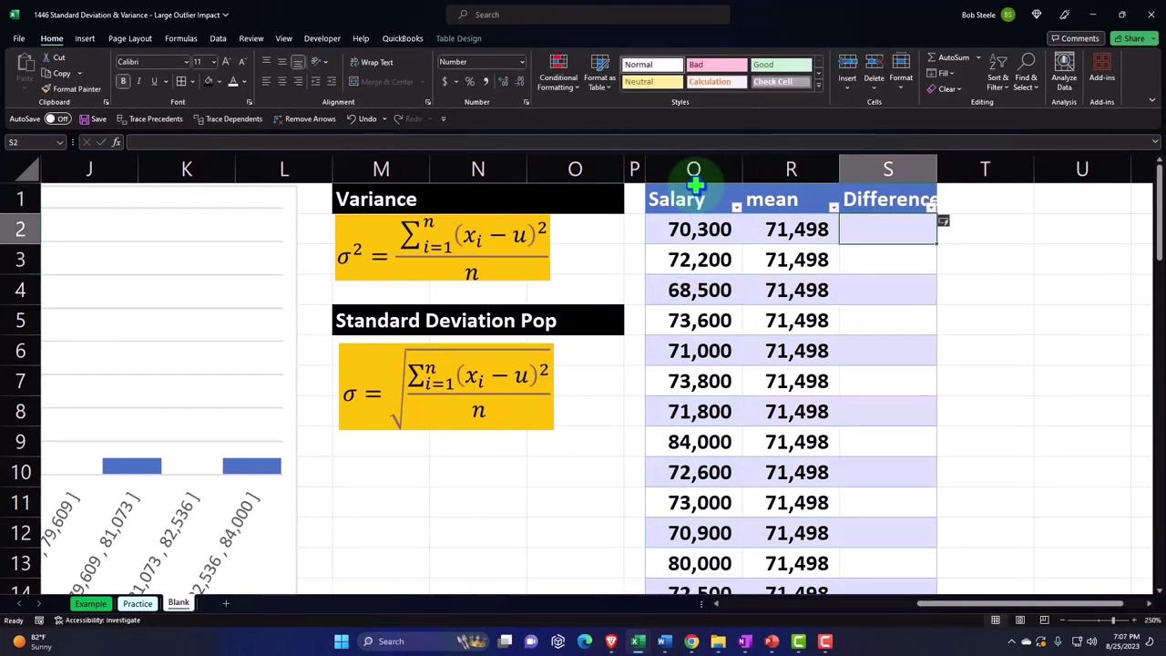
text(=)
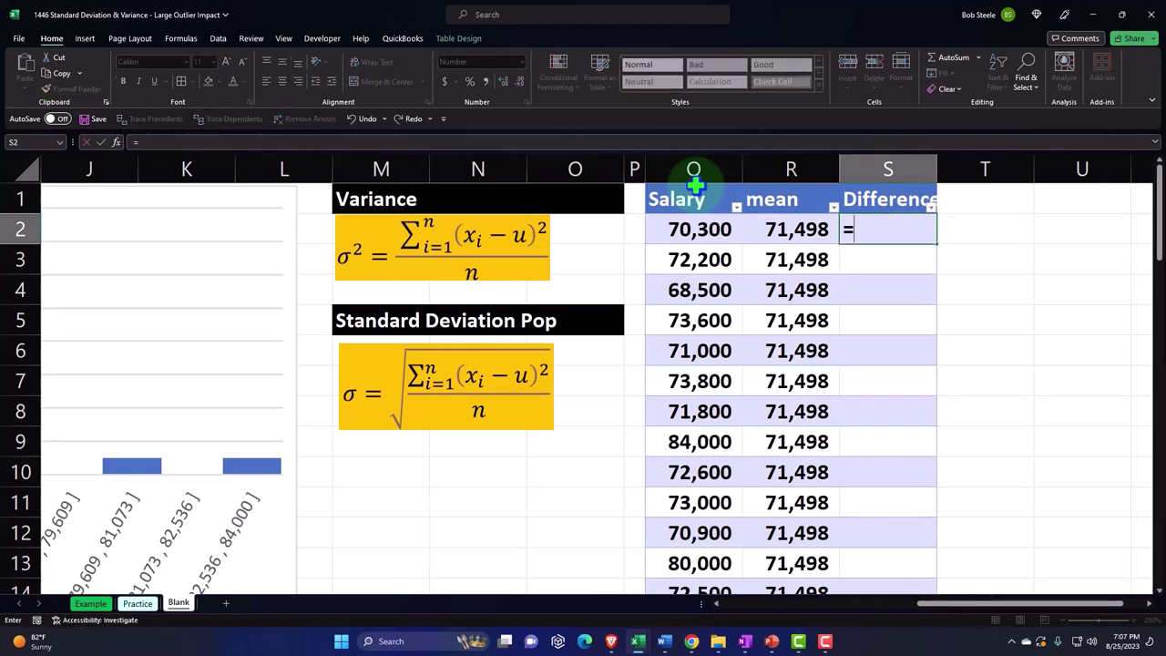
key(Left)
key(Left)
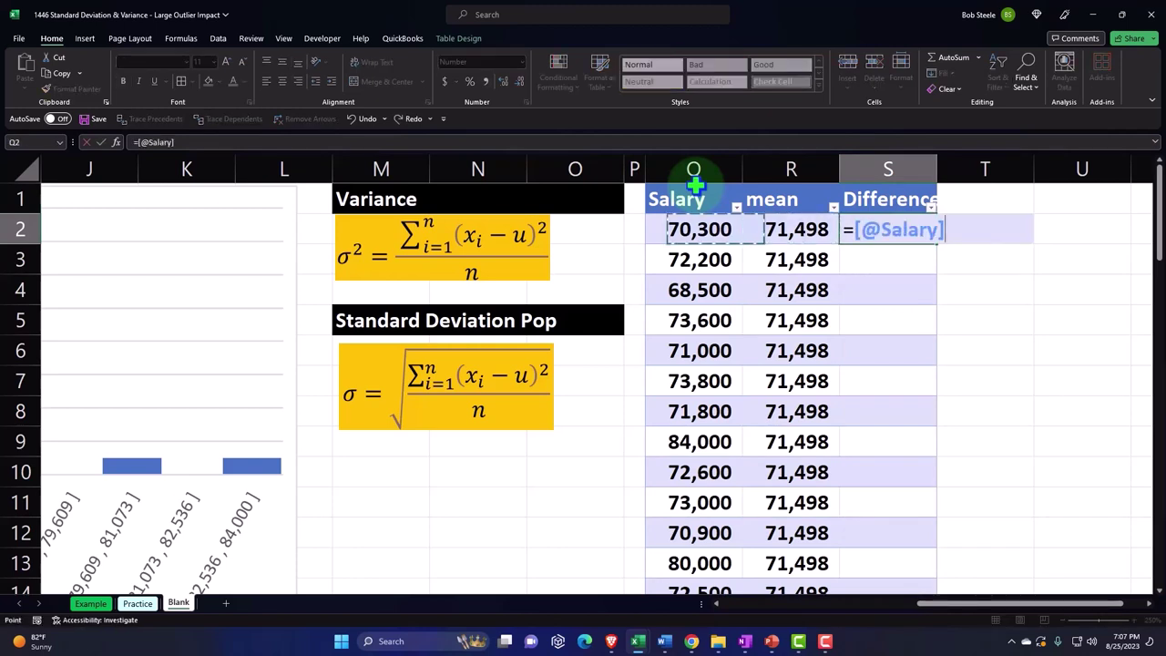
text(-)
key(Left)
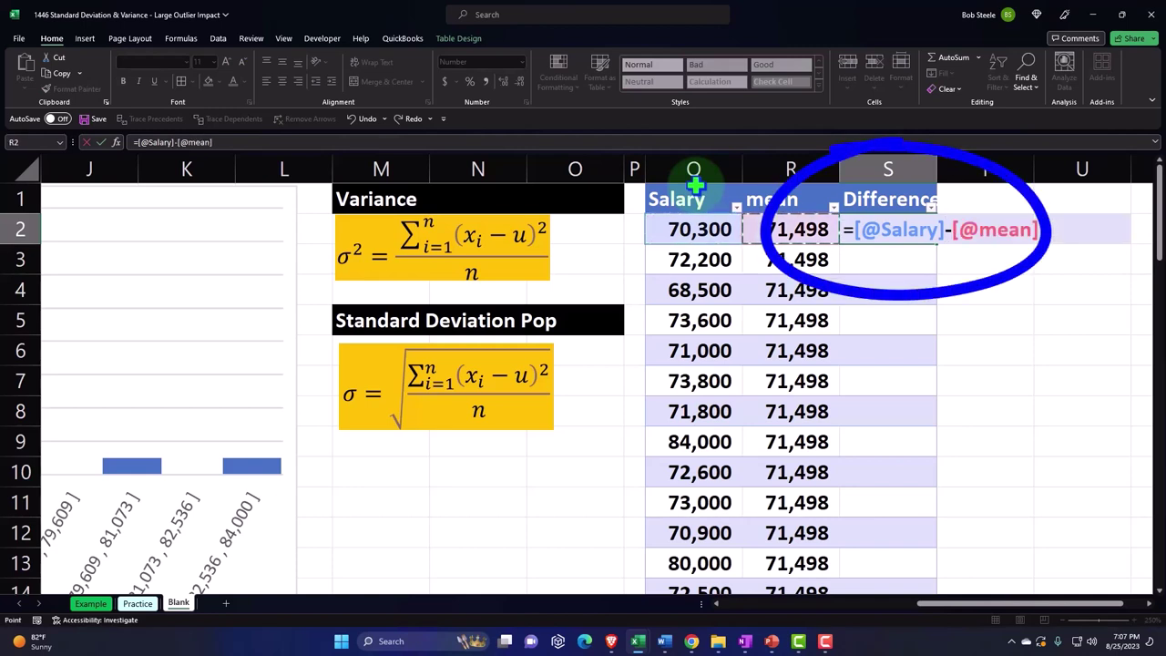
key(Return)
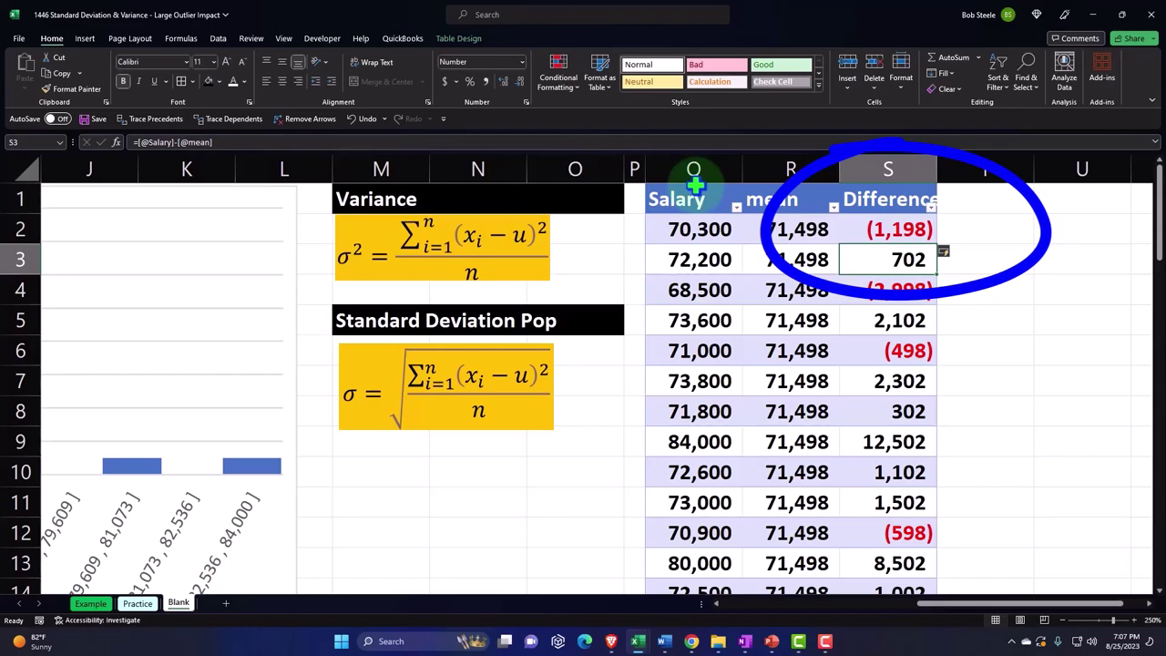
Add a table column headed "Squared" in cell T1, next to the Difference column
key(Right)
key(Up)
key(Up)
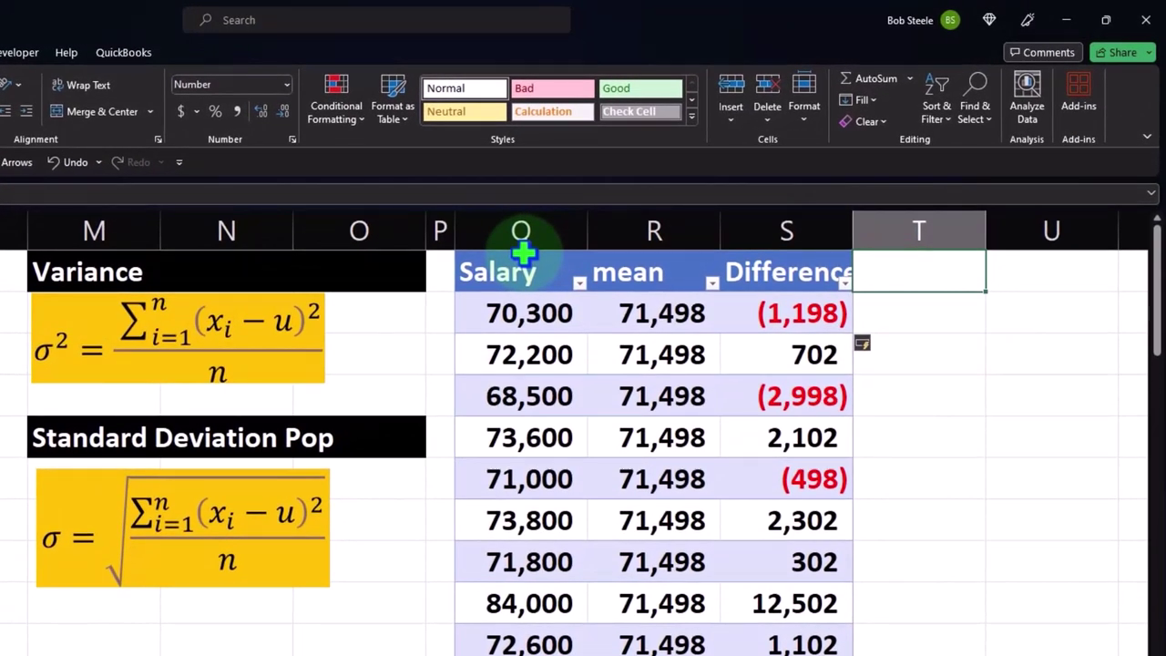
text(Squared)
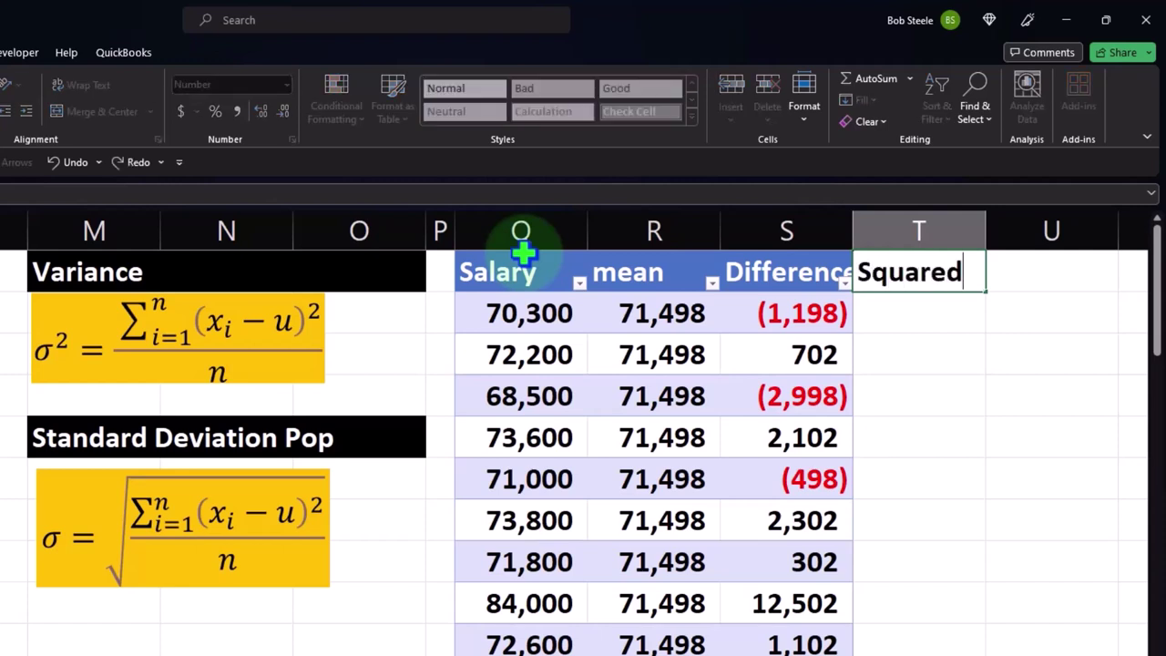
key(Return)
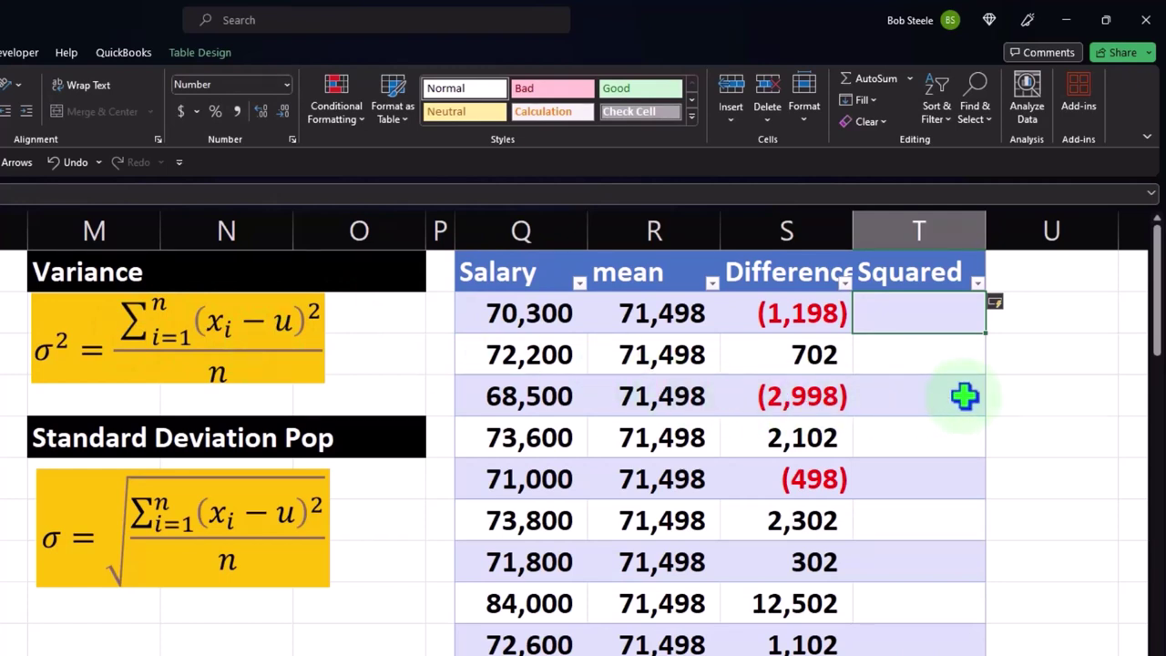
text(=)
click(793, 314)
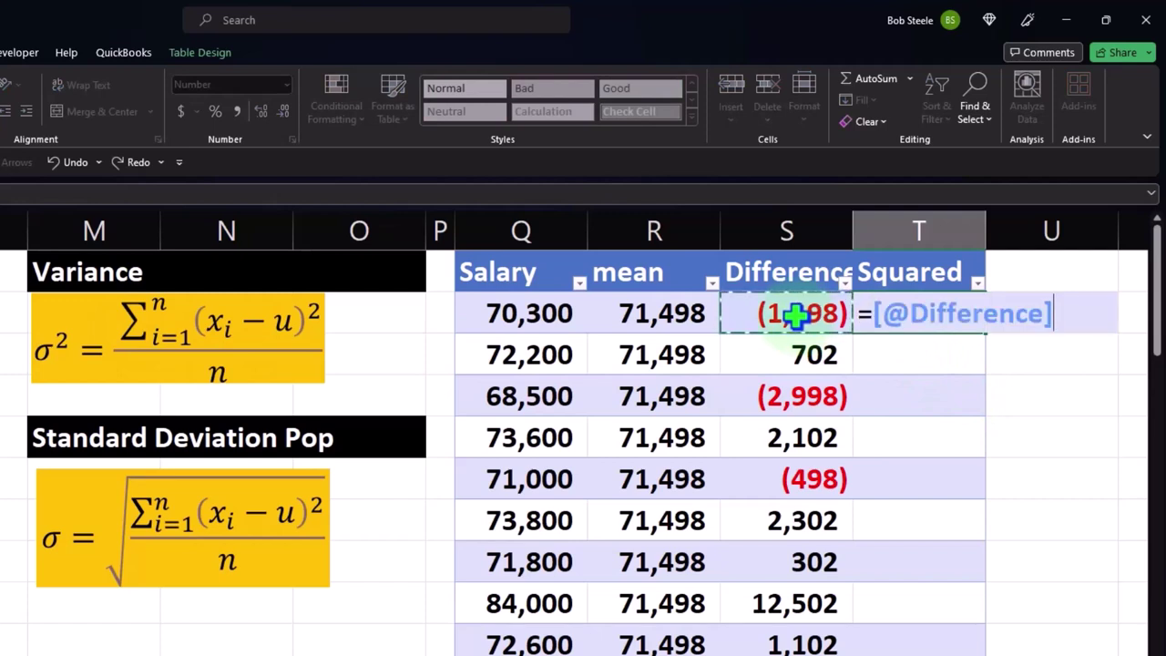
text(^)
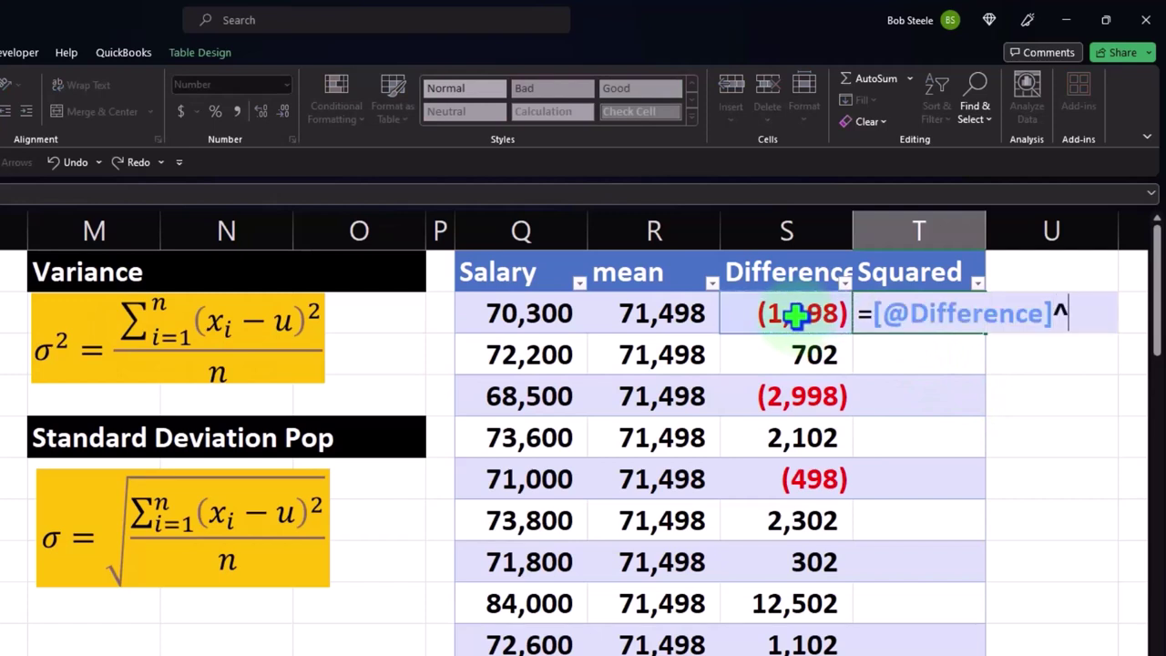
text(2)
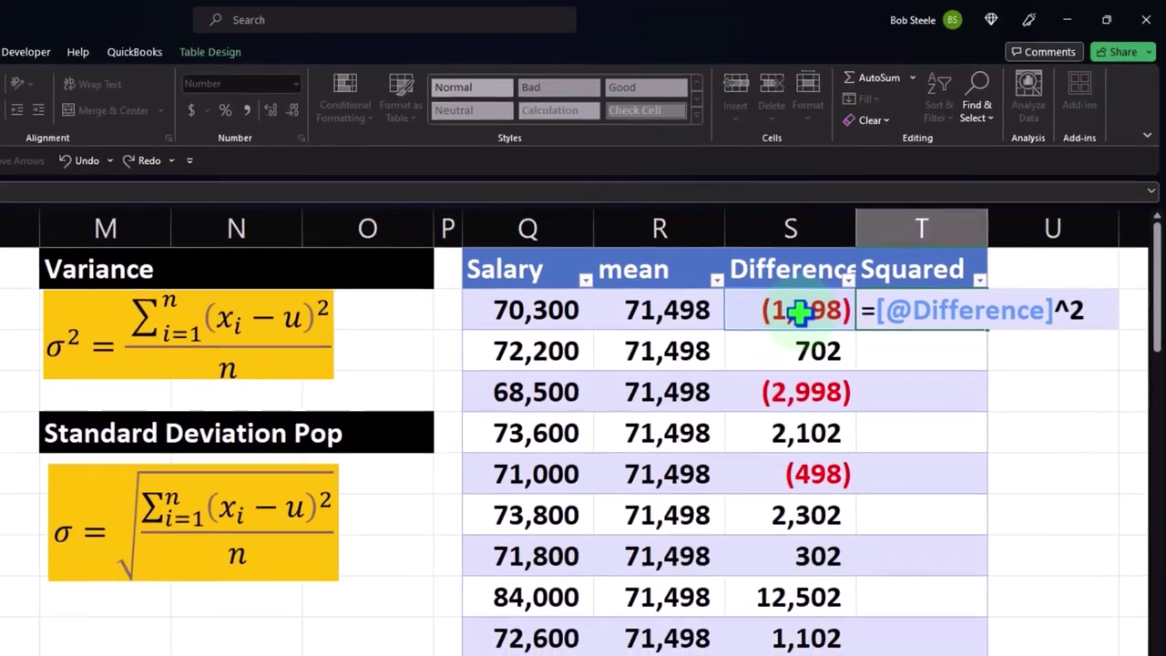
key(Return)
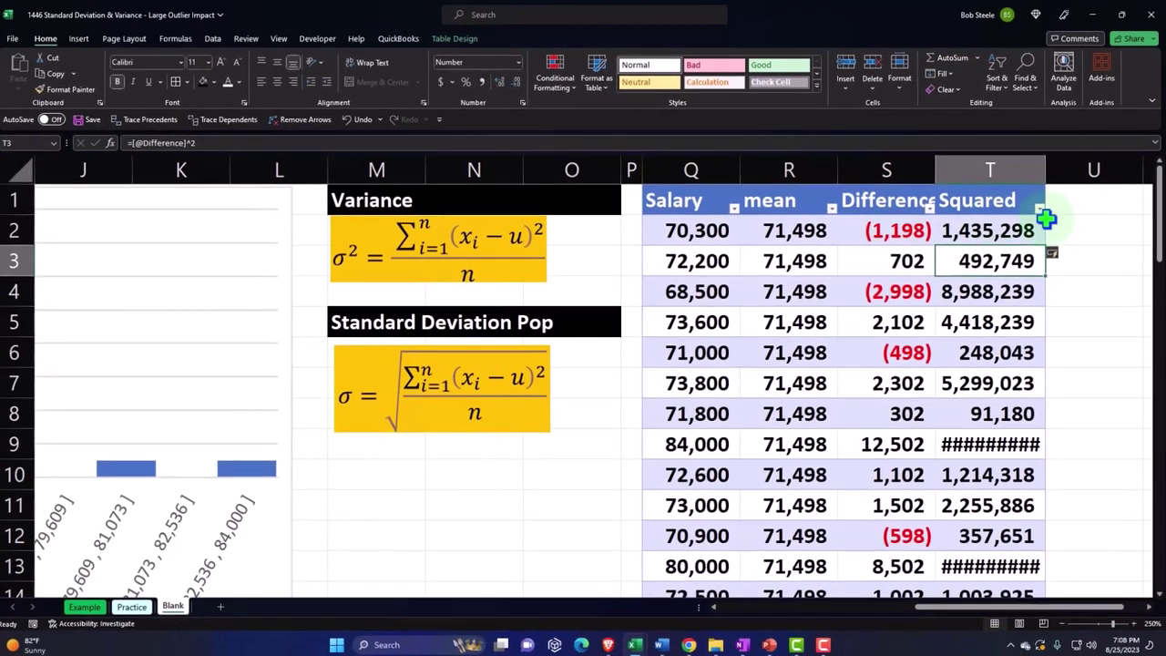
drag(1046, 169, 1069, 158)
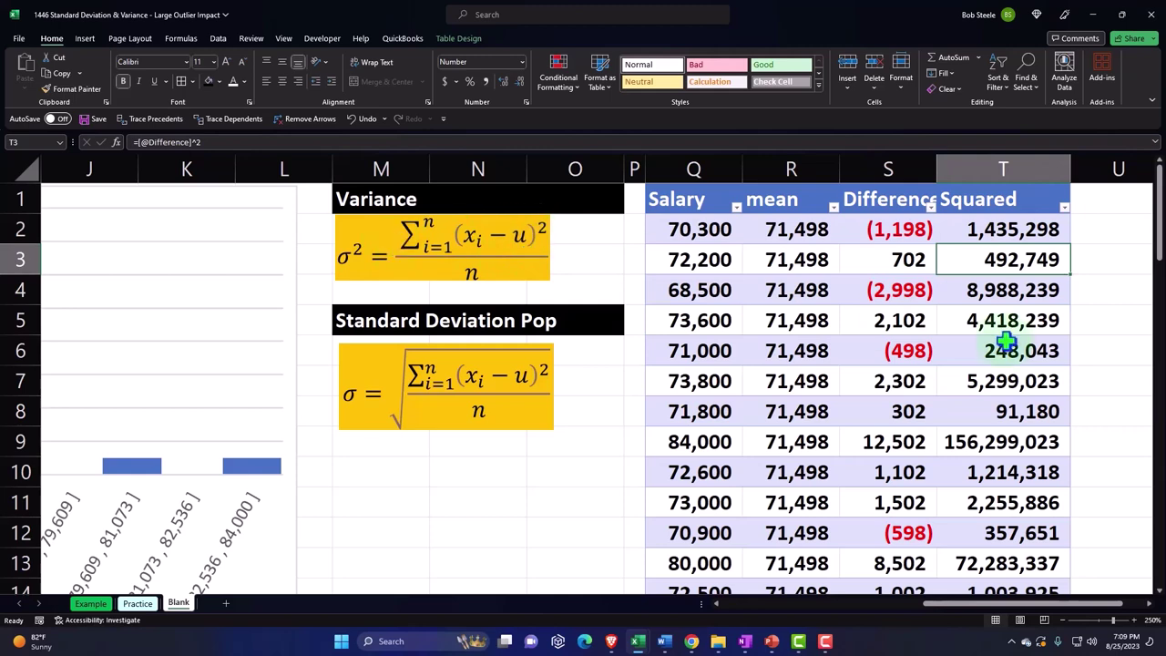
Add a total row beneath the Salary, mean, Difference and Squared table
scroll(1004, 343, down, 12)
scroll(1004, 342, down, 4)
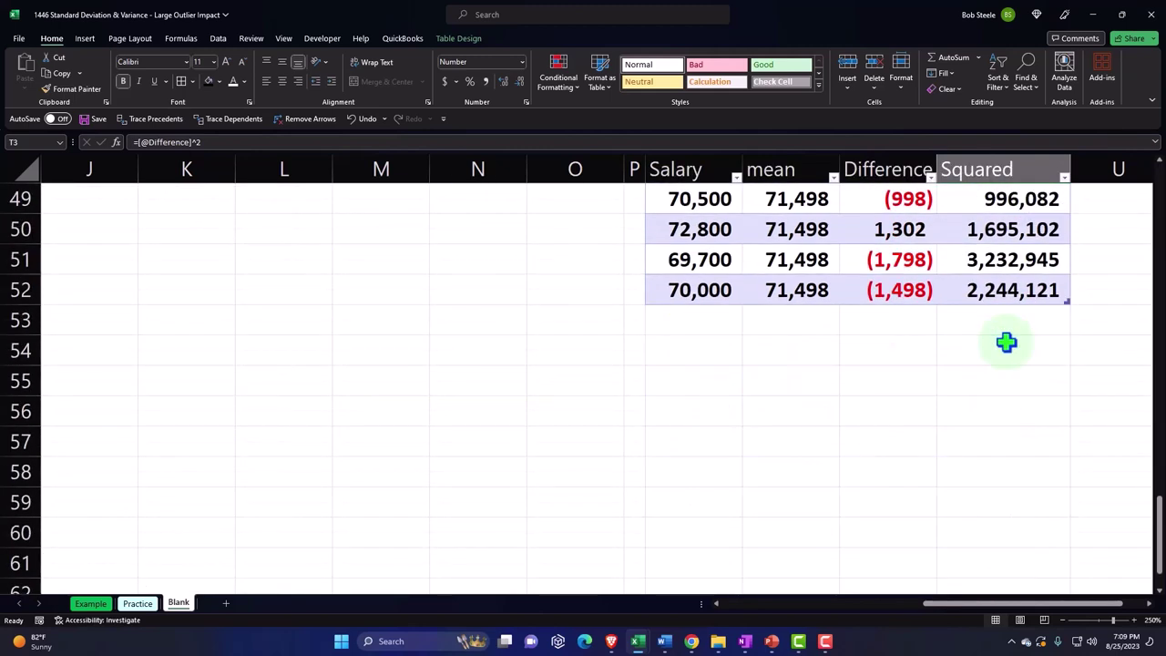
scroll(1003, 342, up, 1)
click(891, 357)
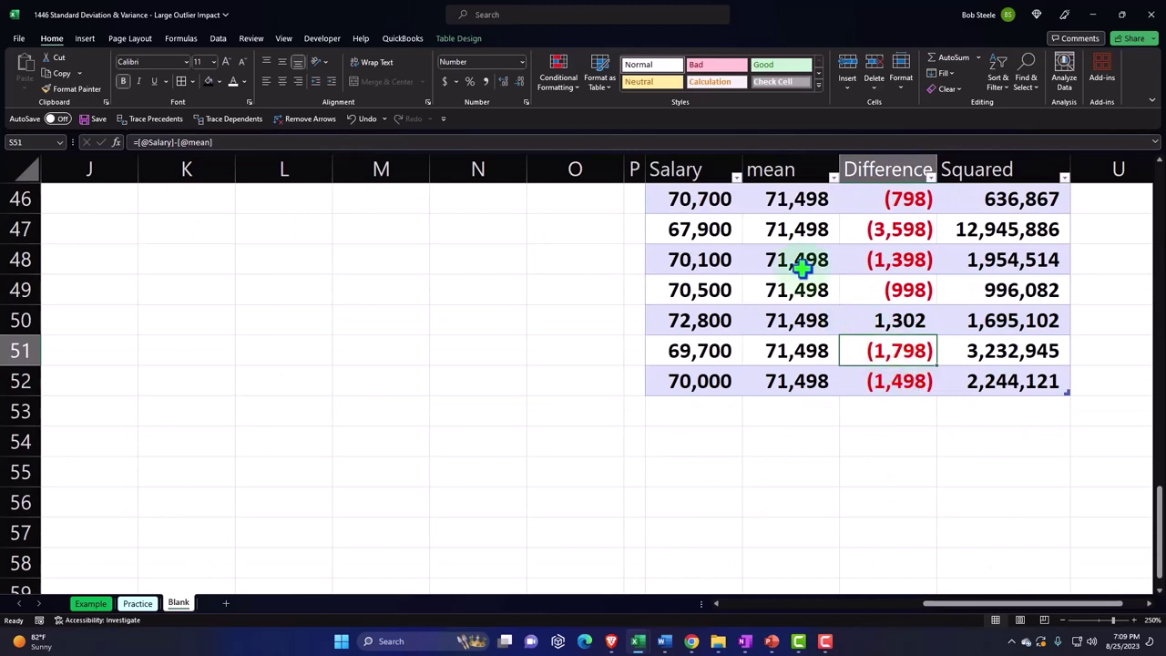
click(458, 38)
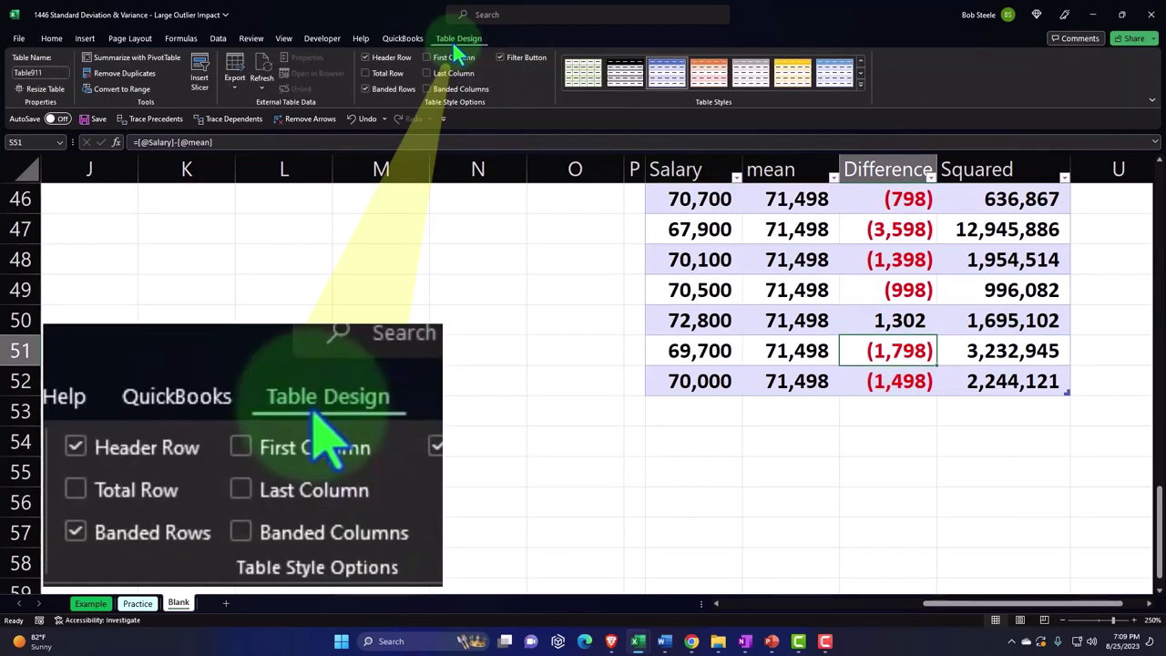
click(366, 73)
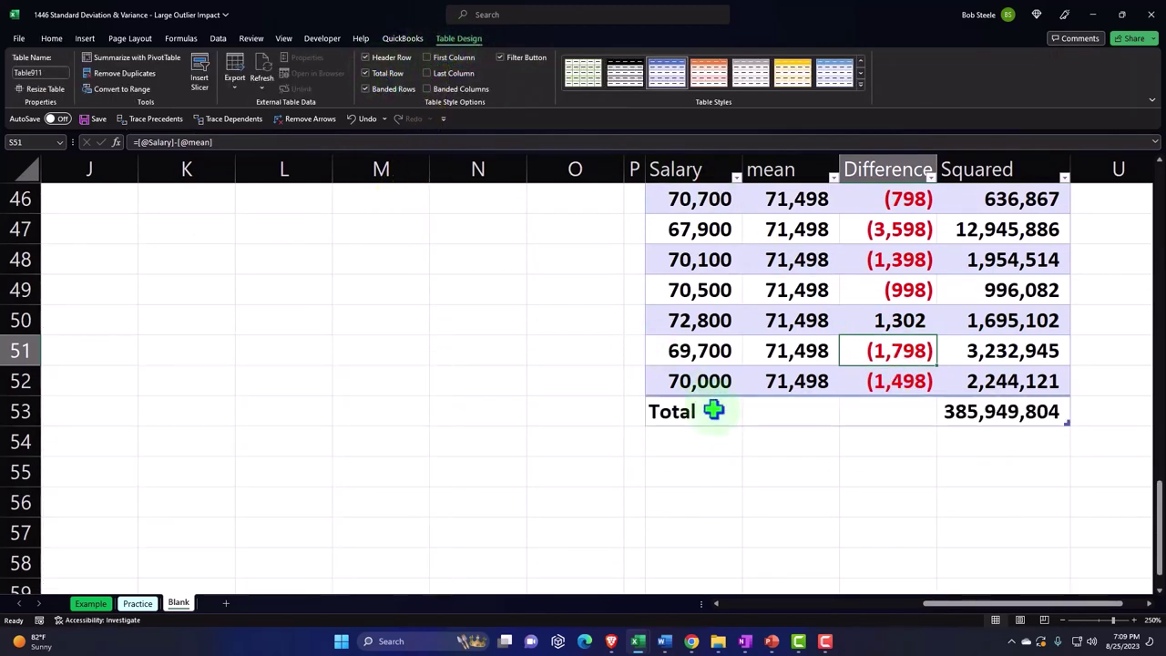
Set the total row to calculate Average for the Salary column and Count for the mean column
click(714, 411)
click(747, 422)
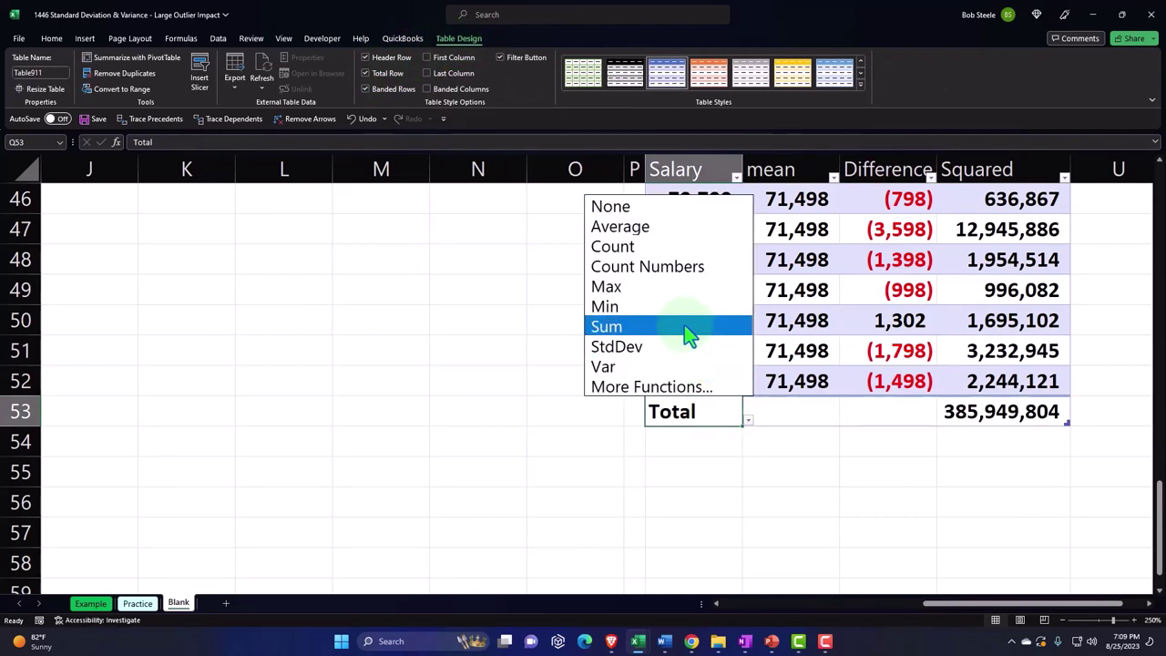
click(654, 227)
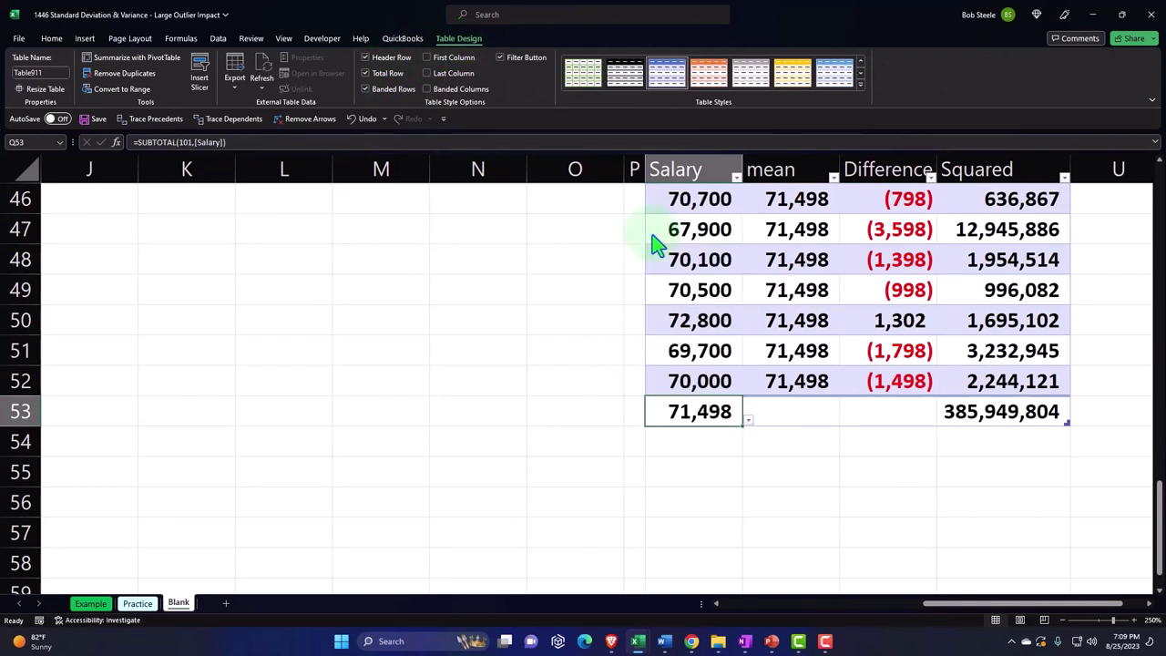
click(804, 410)
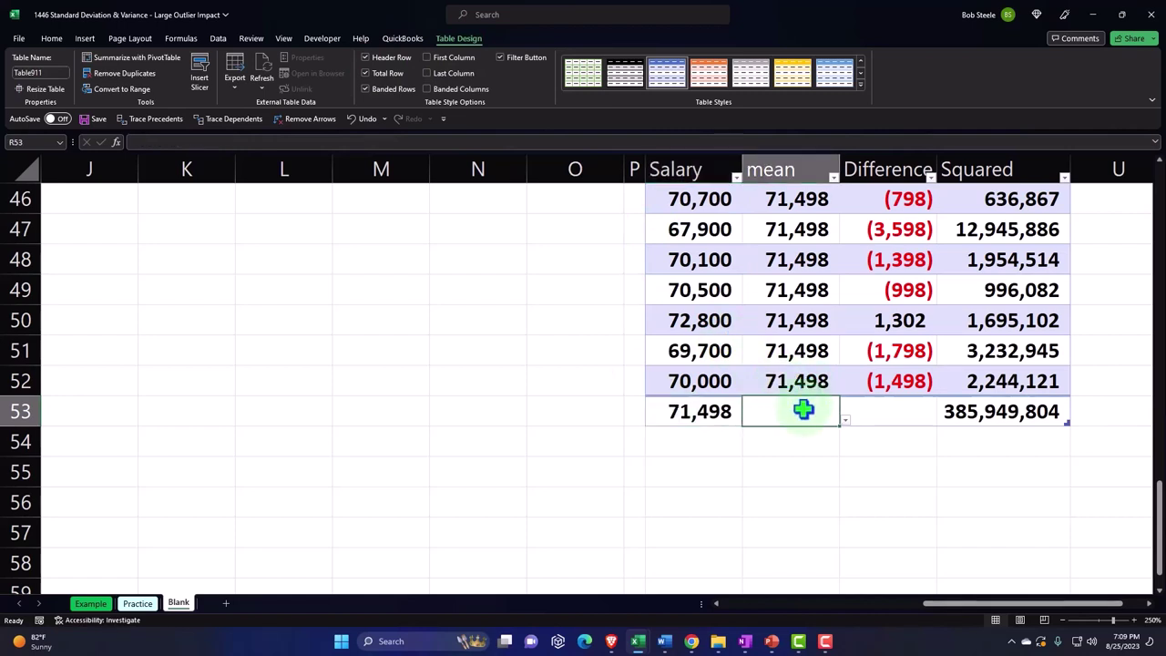
click(845, 421)
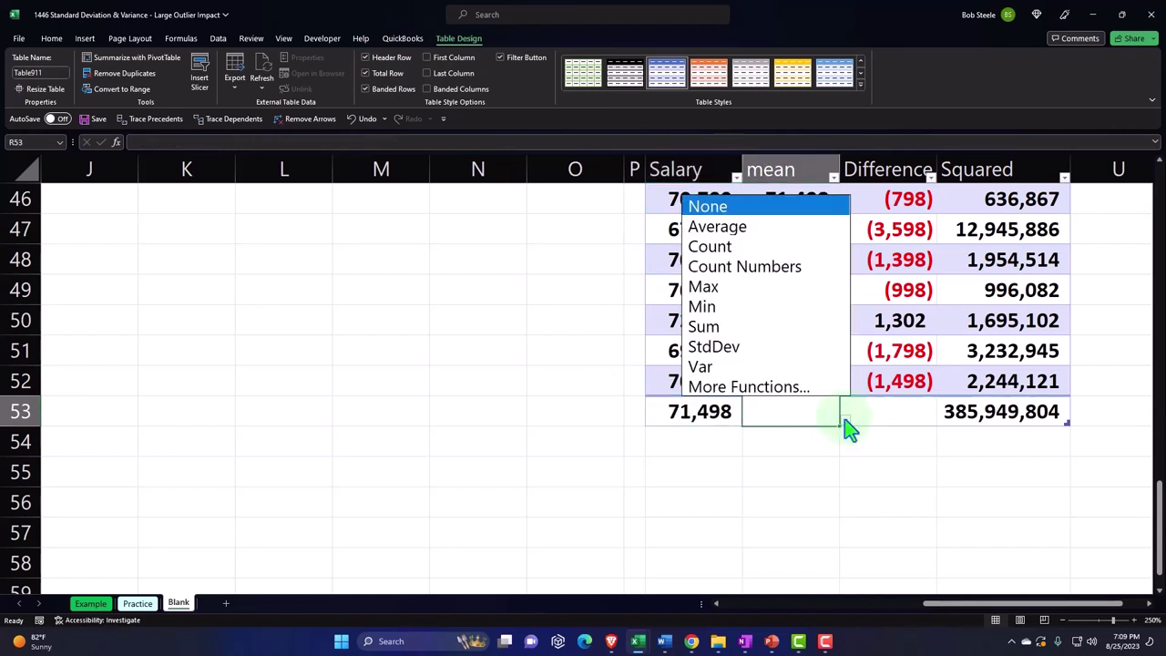
click(719, 247)
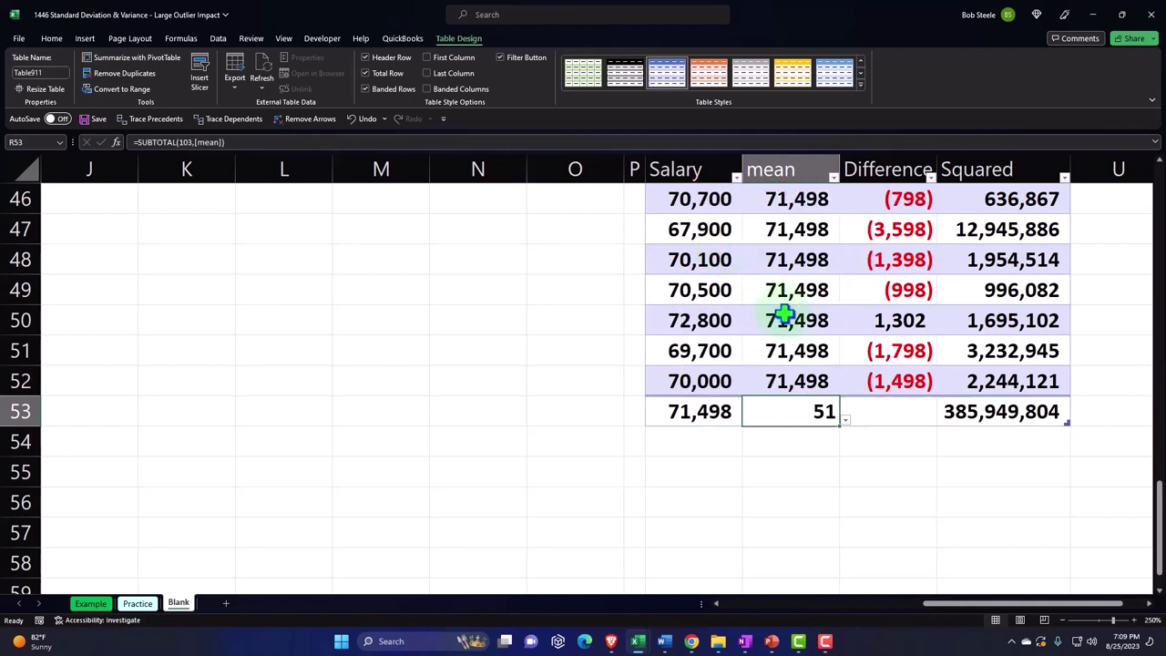
Set the total row to calculate Sum for the Difference column and select the Squared total
click(884, 406)
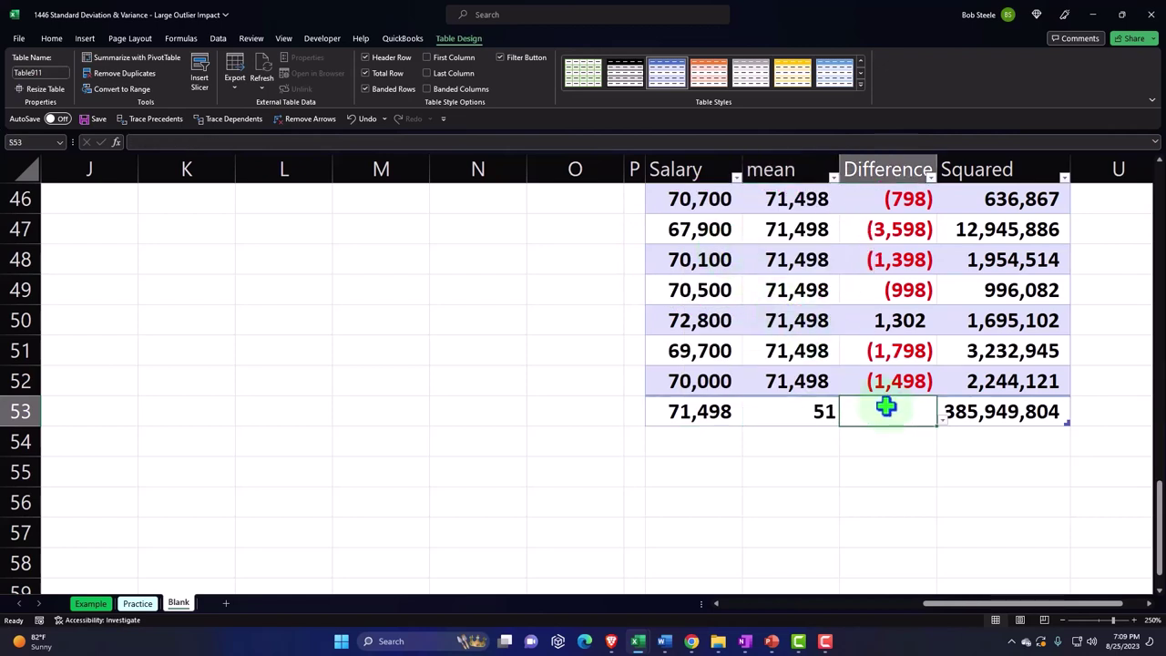
click(942, 420)
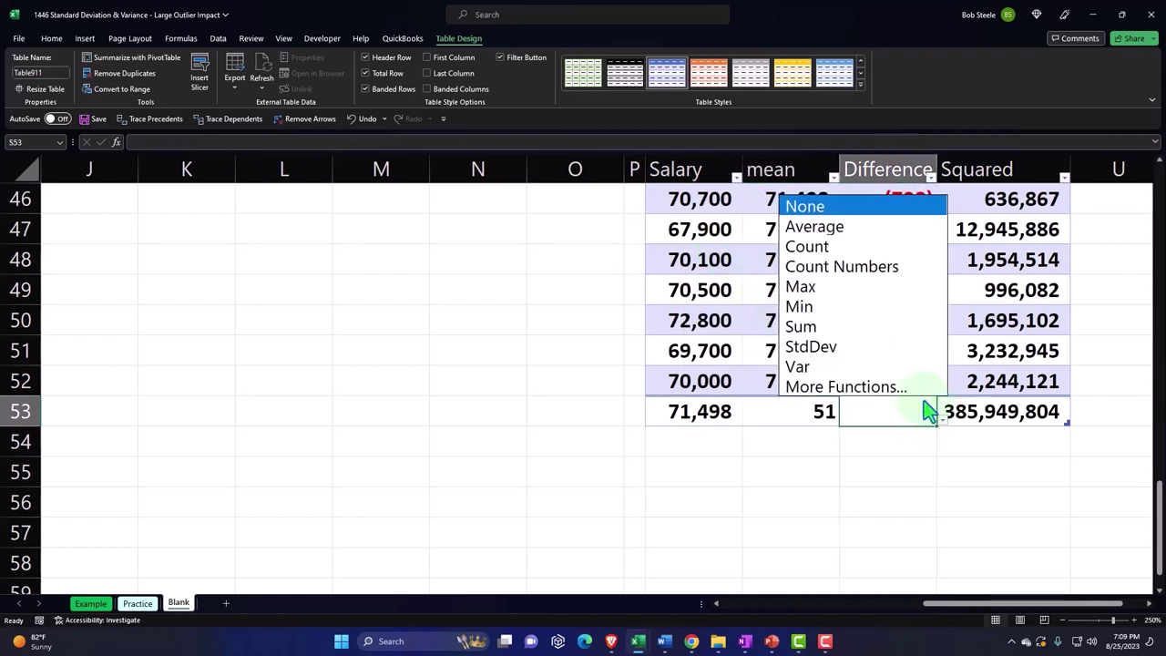
click(888, 328)
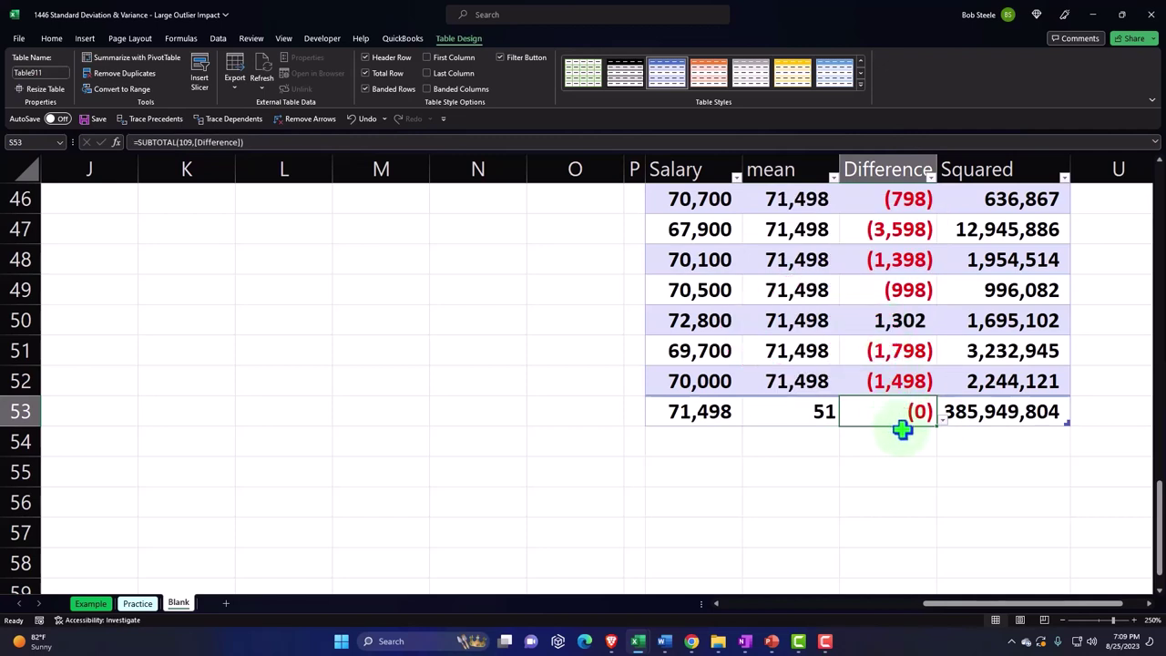
click(1028, 417)
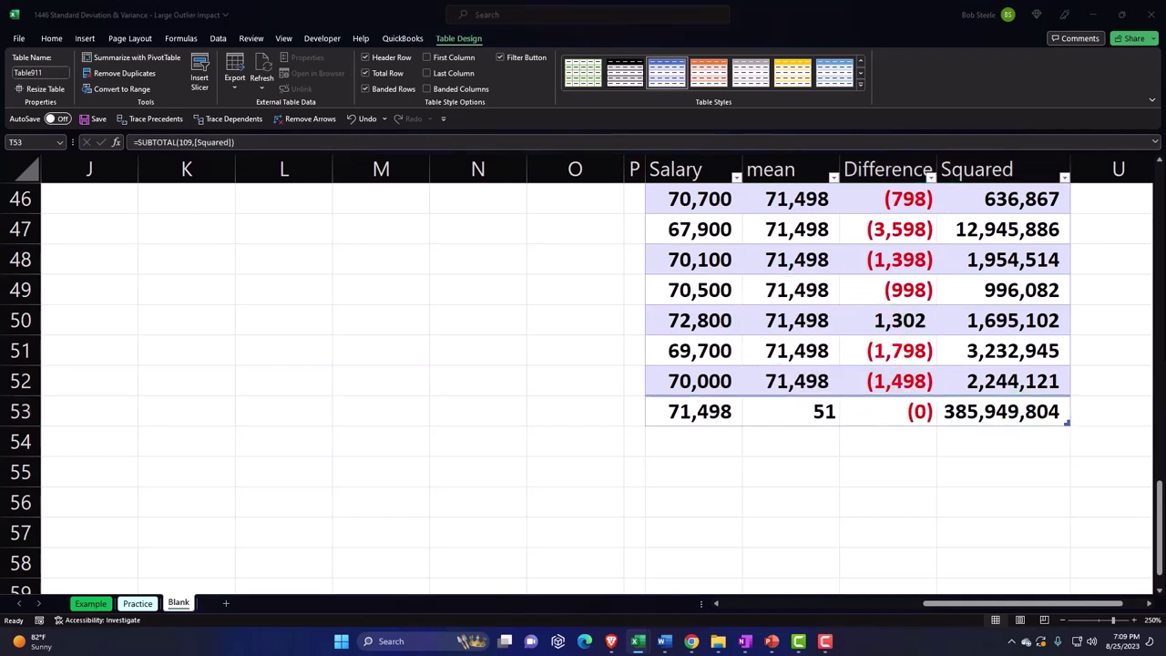
click(1076, 421)
click(1074, 422)
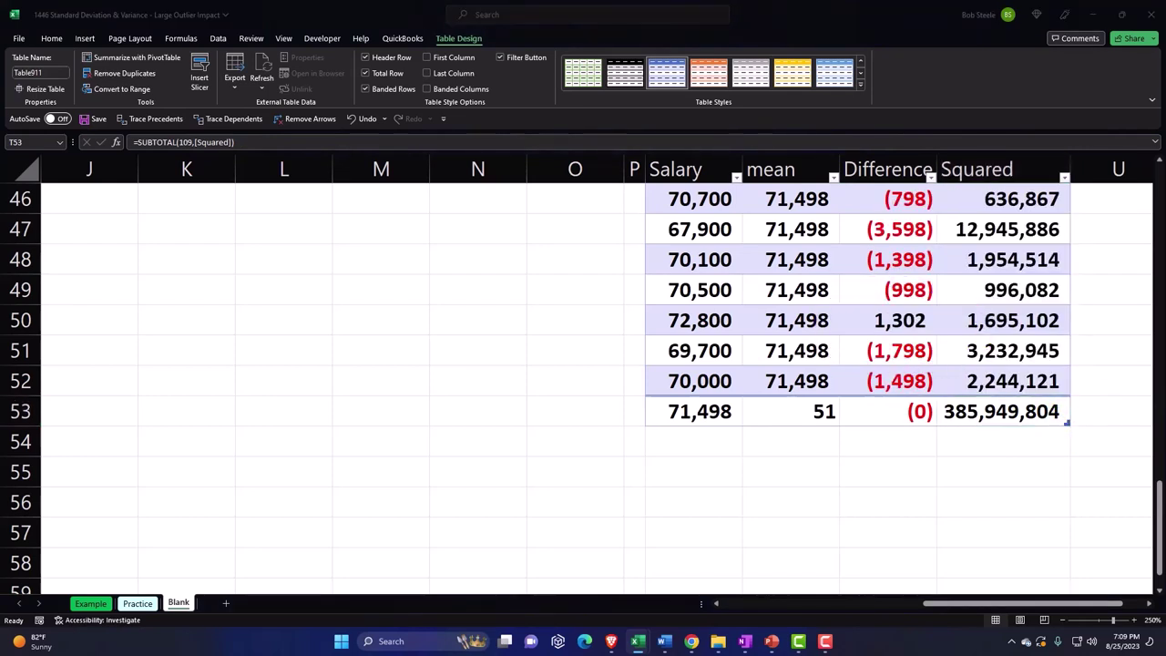
Label cell Q55 "Sueared difference from mean" and link T55 to the Squared column's total in T53
click(710, 459)
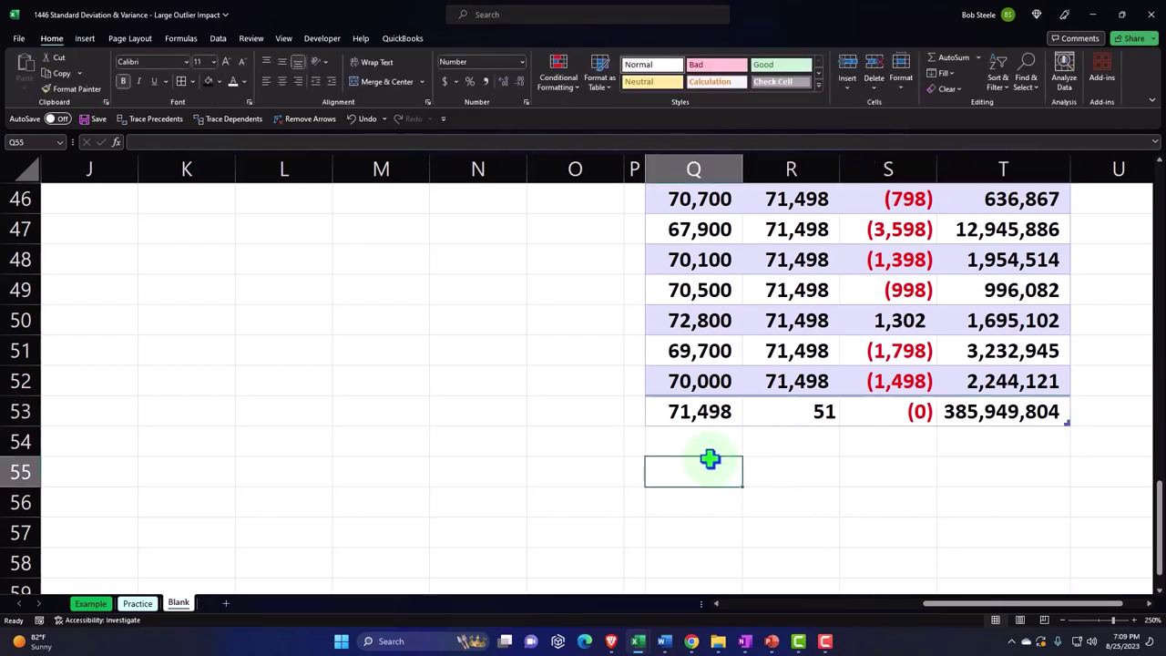
text(Sueared diff)
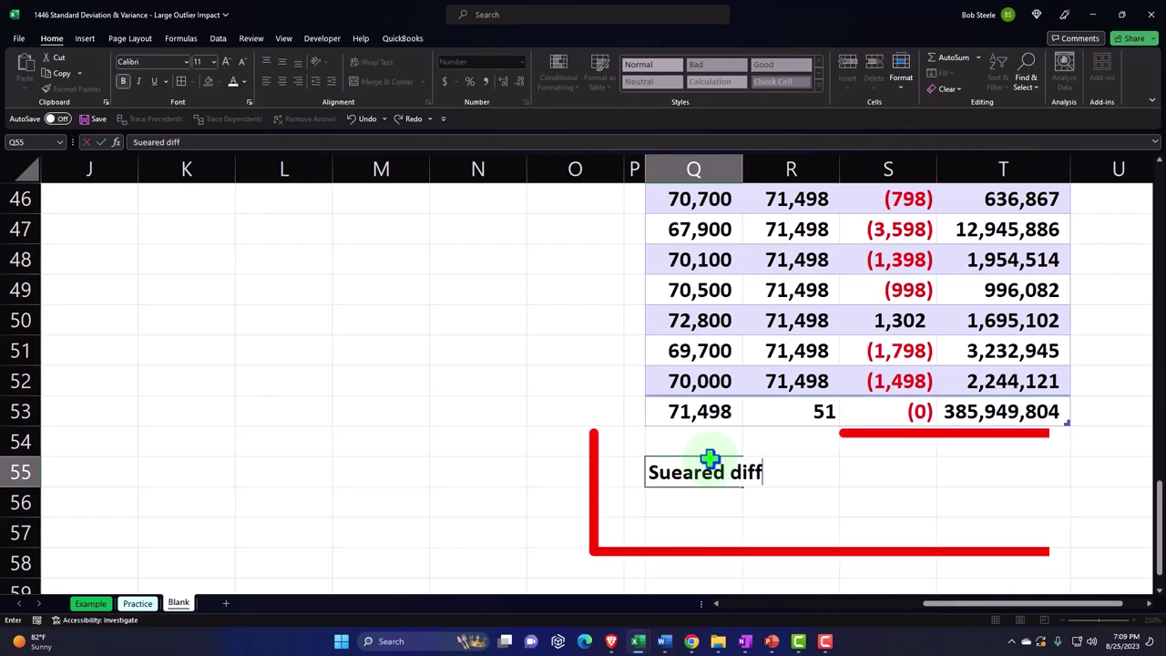
text(erence from mea)
key(Right)
key(Right)
key(Right)
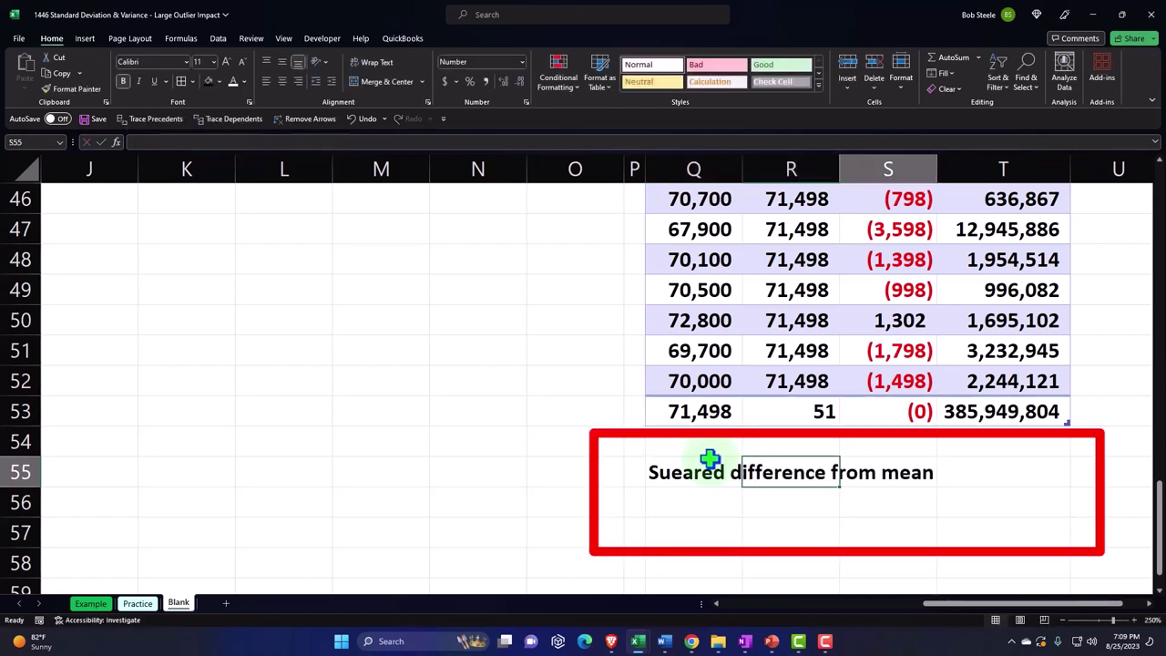
text(=)
key(Up)
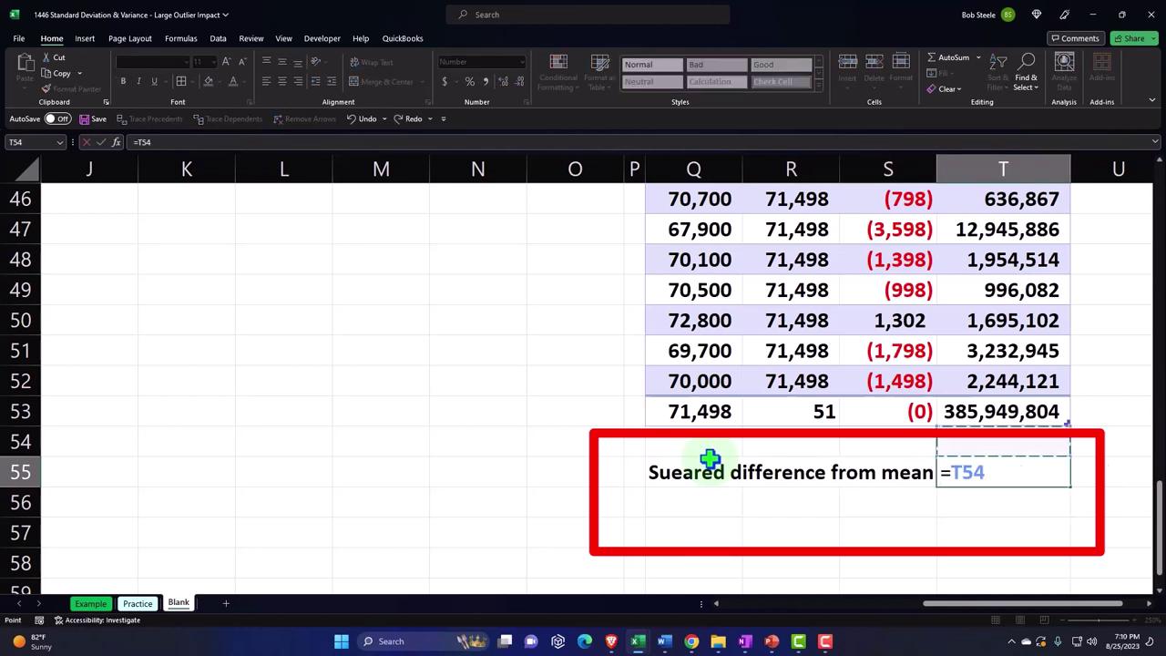
key(Up)
key(Return)
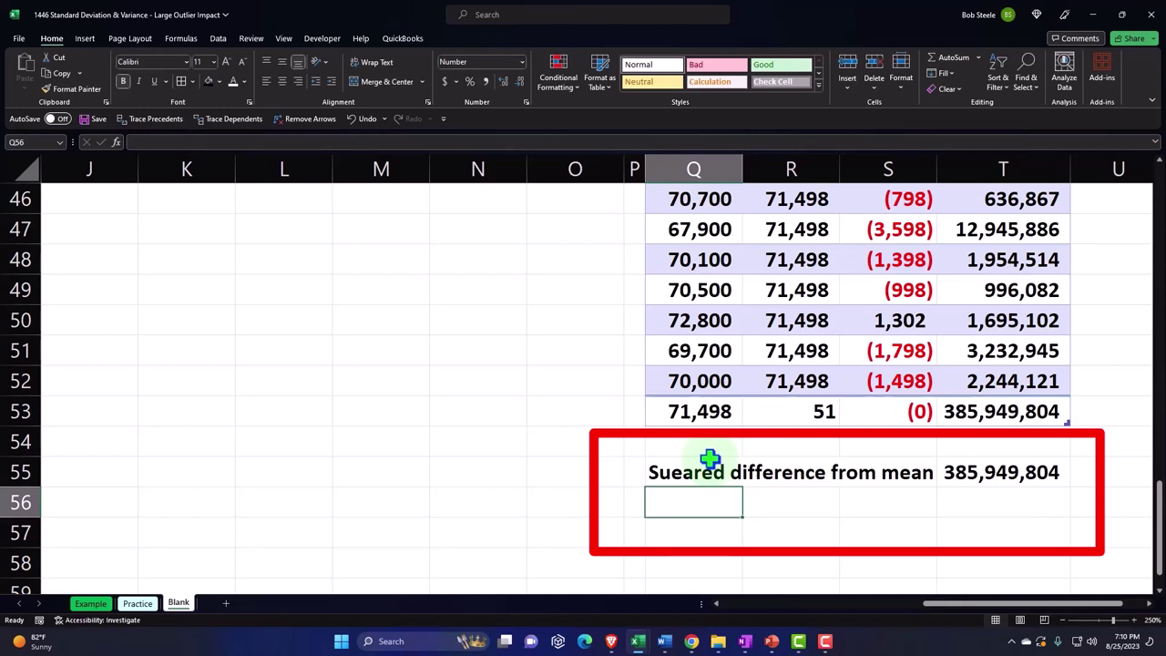
Enter the label "/ Count (n)" in cell Q56 as literal text
text(')
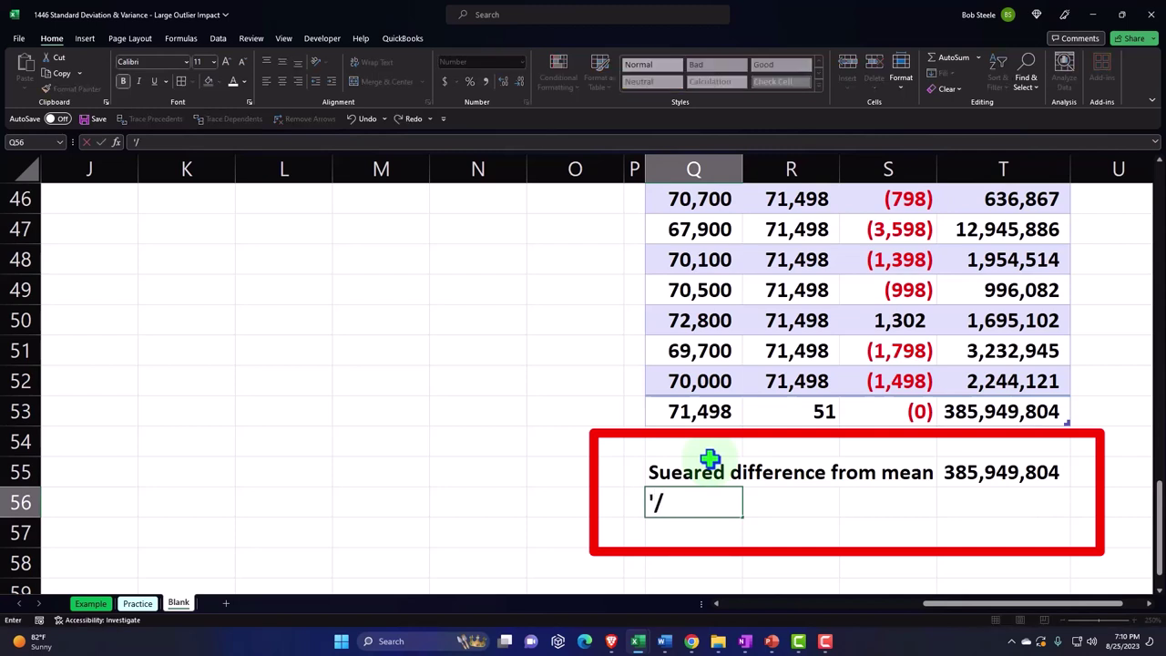
text(/ co)
text(Cou)
text(nt (n)
text())
key(Tab)
key(Tab)
key(Tab)
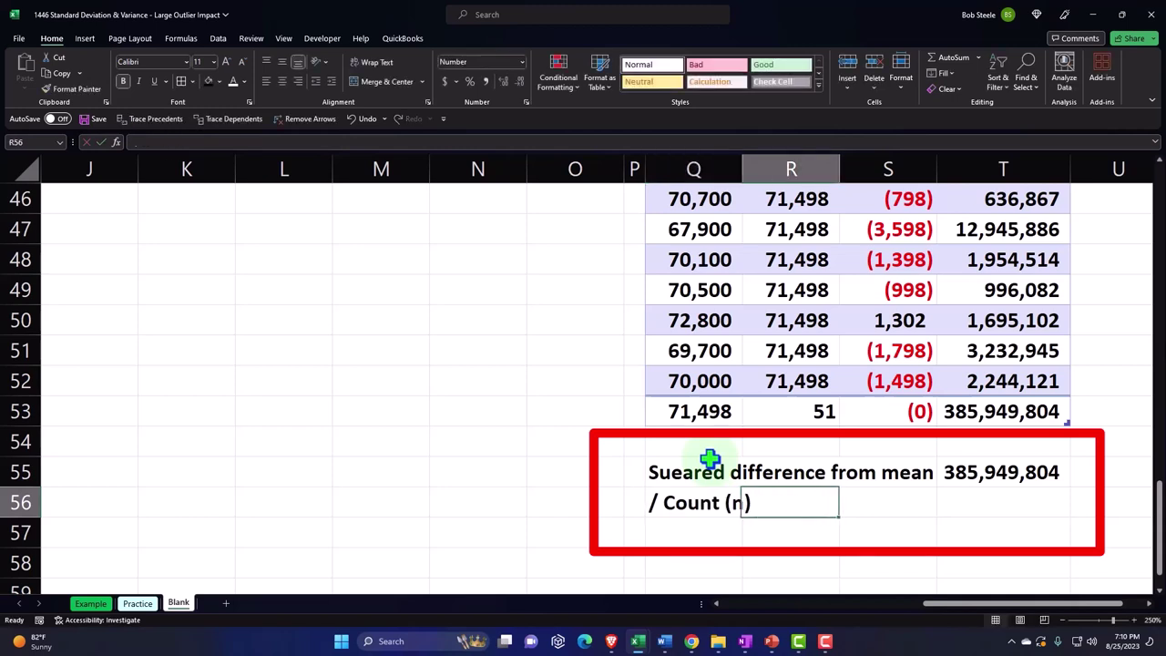
Link T56 to the count in the mean column's total cell with =Table911[[#Totals],[mean]] and underline it
text(=)
key(Up)
key(Up)
key(Up)
key(Left)
key(Left)
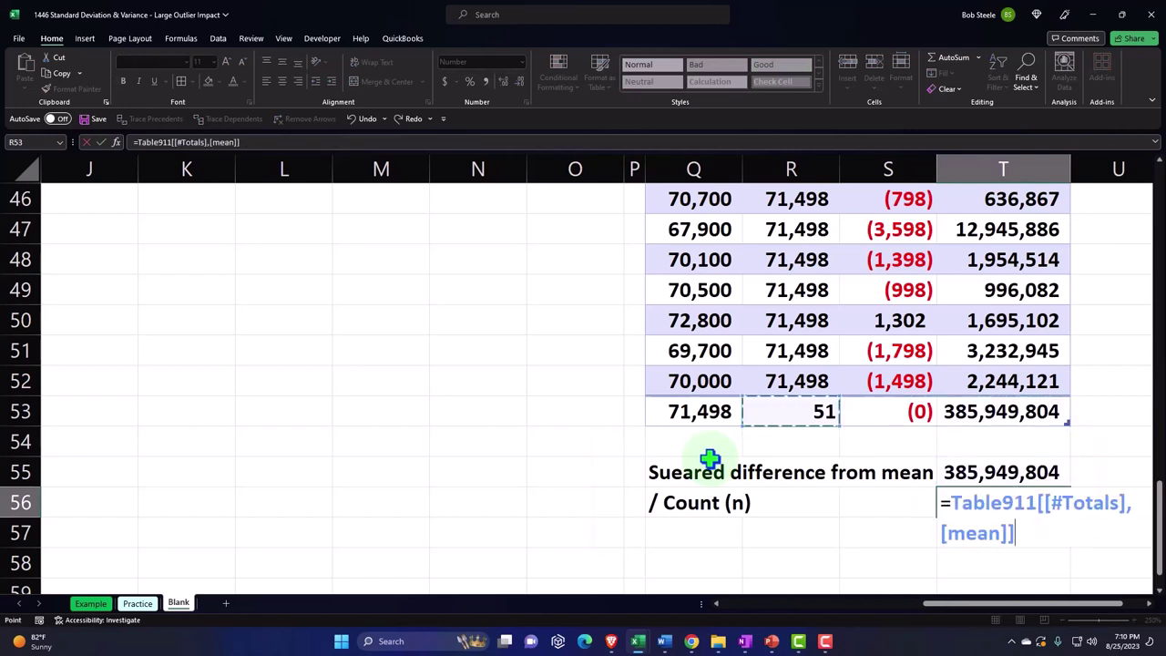
key(Return)
key(Up)
key(Right)
key(Right)
key(Right)
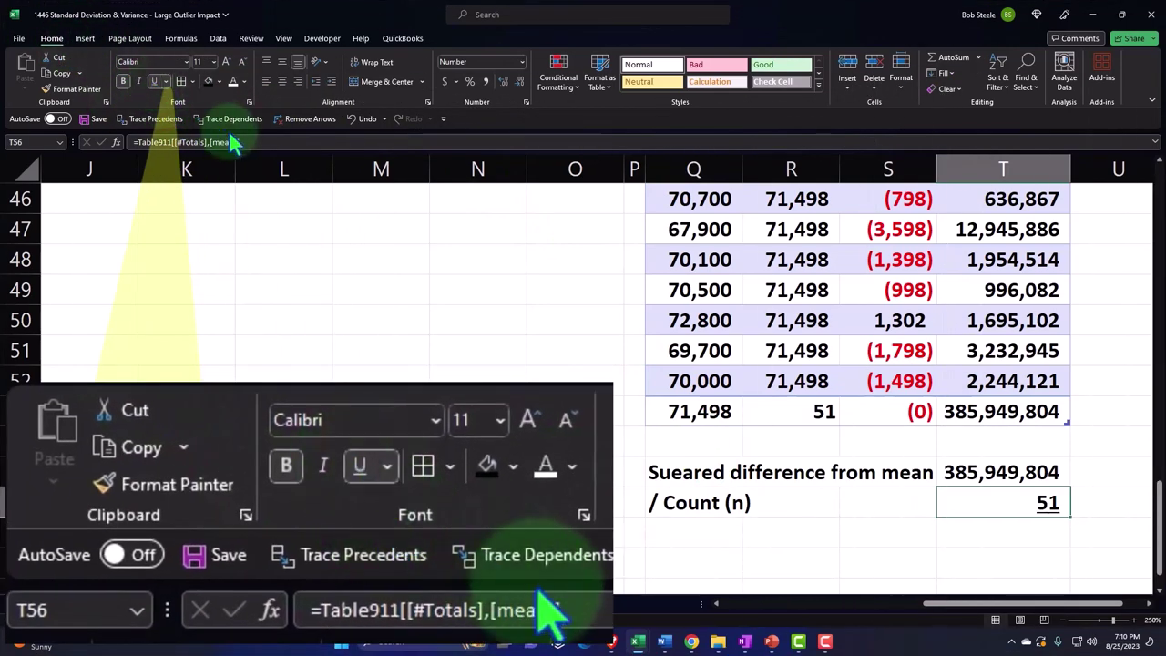
Enter the label "Varaince" in cell Q57 below the count row
key(Down)
key(Left)
key(Left)
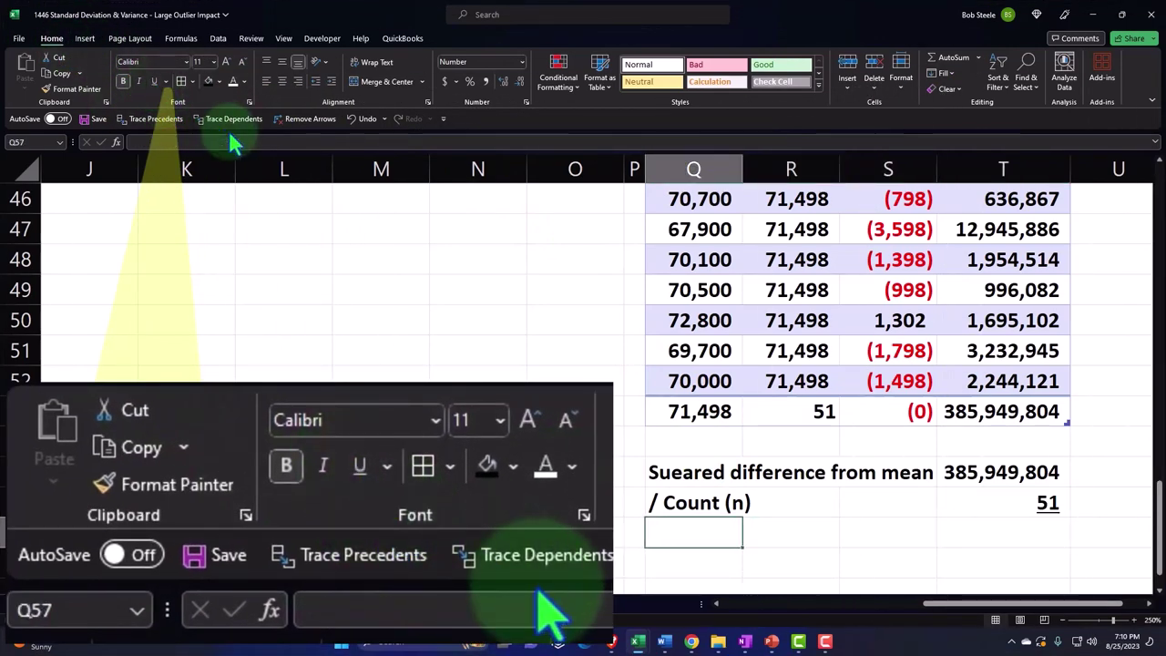
text(Varaince)
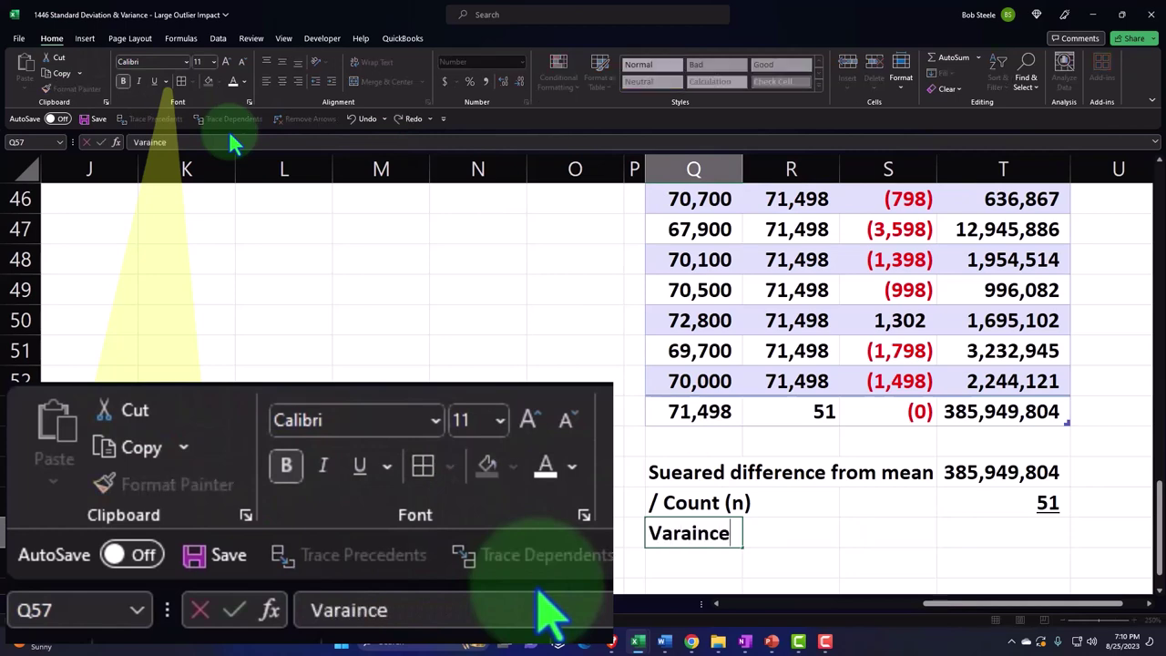
key(Tab)
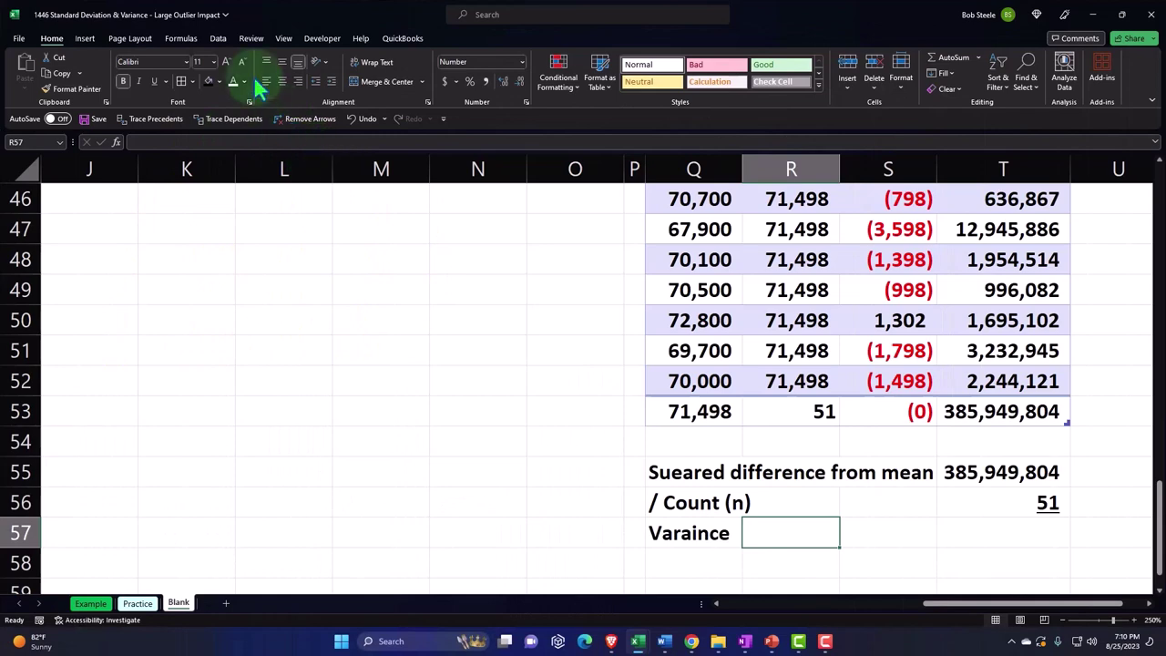
Insert the Greek small letter sigma symbol (σ) in cell R57 beside the variance label
click(85, 39)
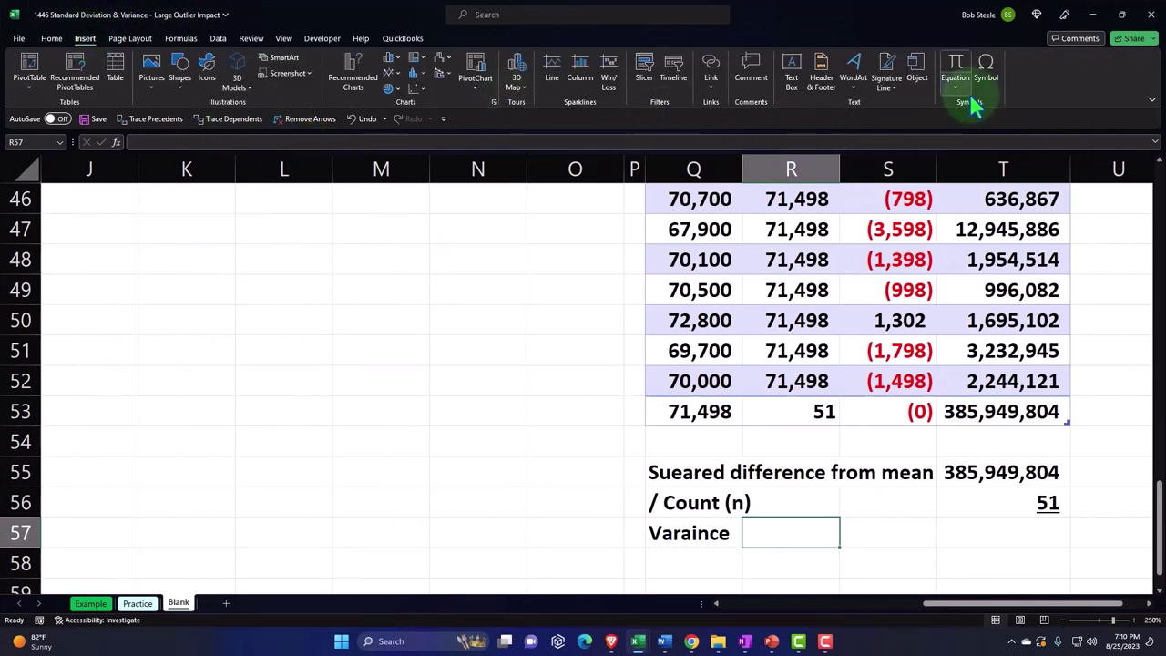
click(988, 73)
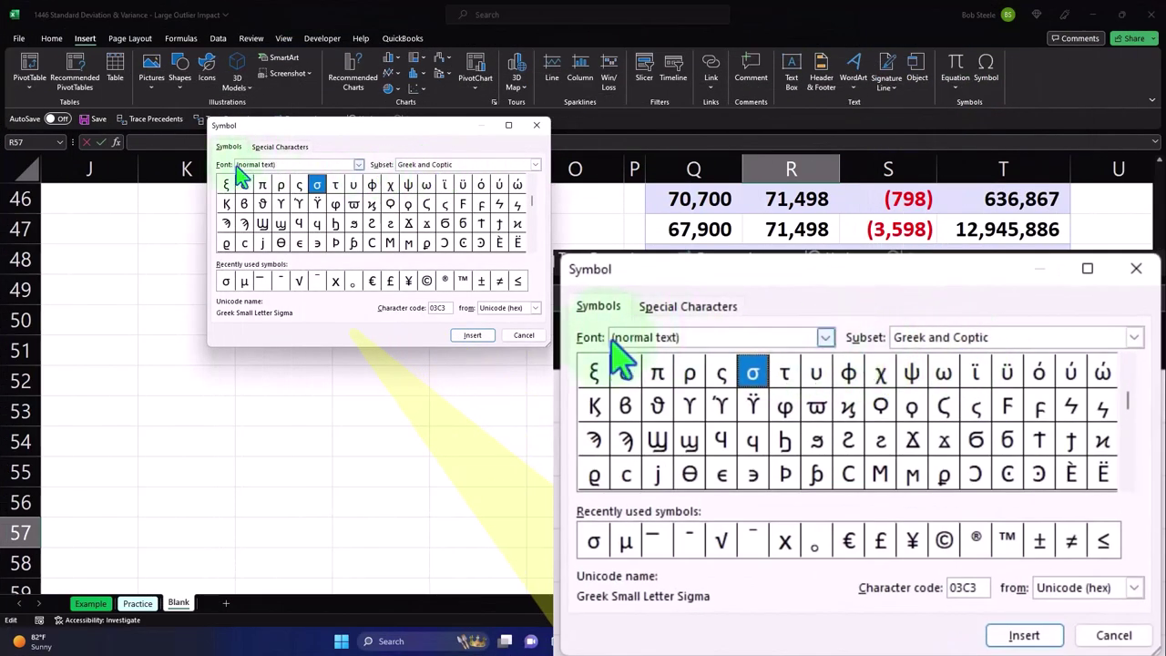
click(226, 282)
click(472, 335)
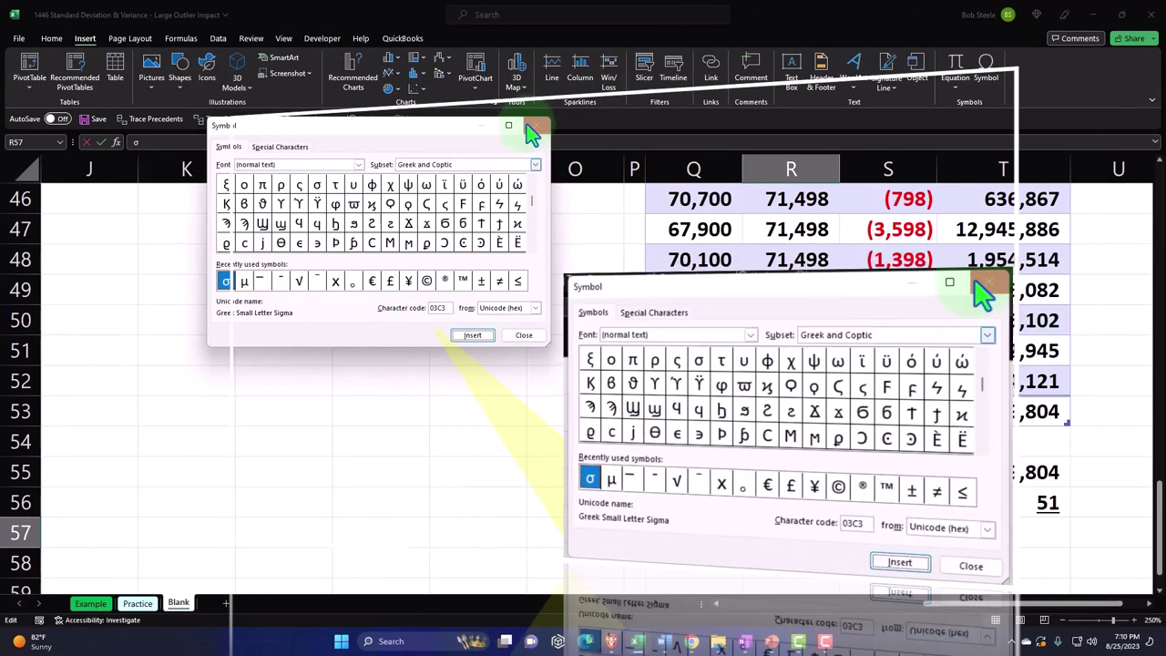
click(535, 136)
key(Return)
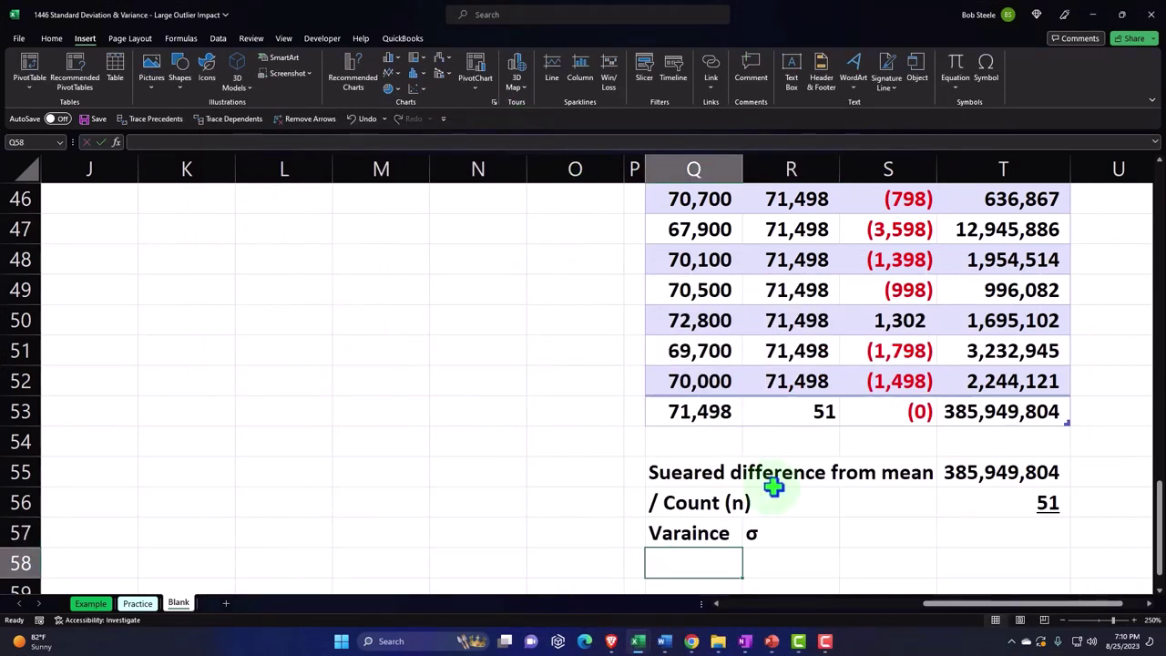
Add a 2 after the sigma in R57 and format that 2 as superscript
double_click(770, 528)
text(2)
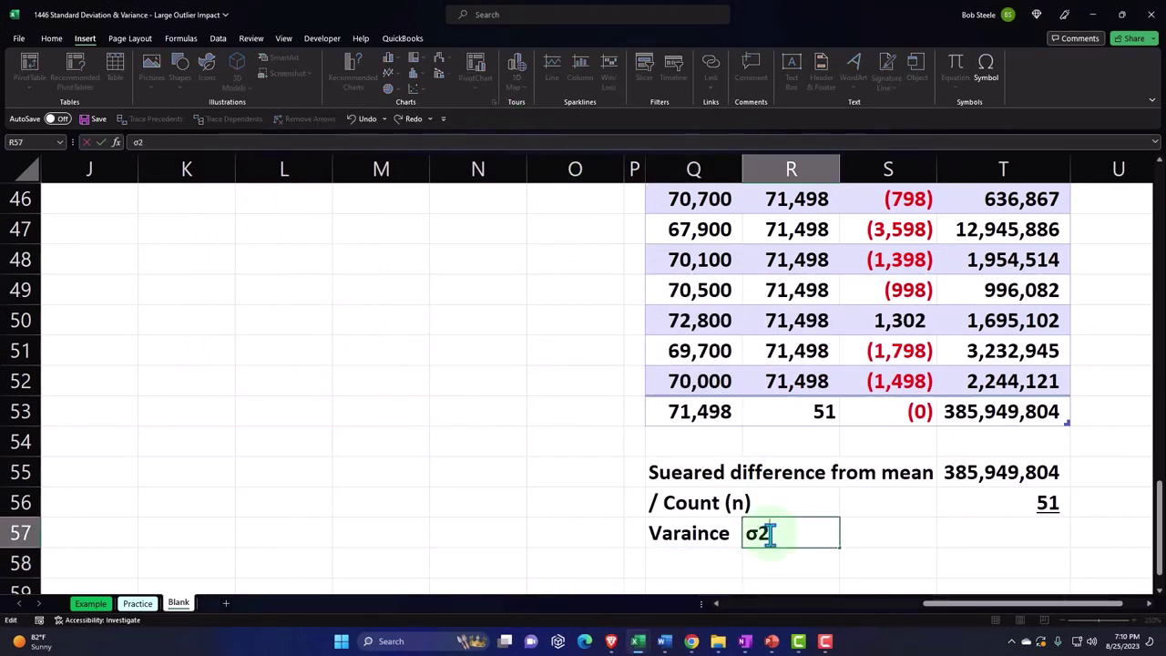
key(shift+Left)
right_click(770, 535)
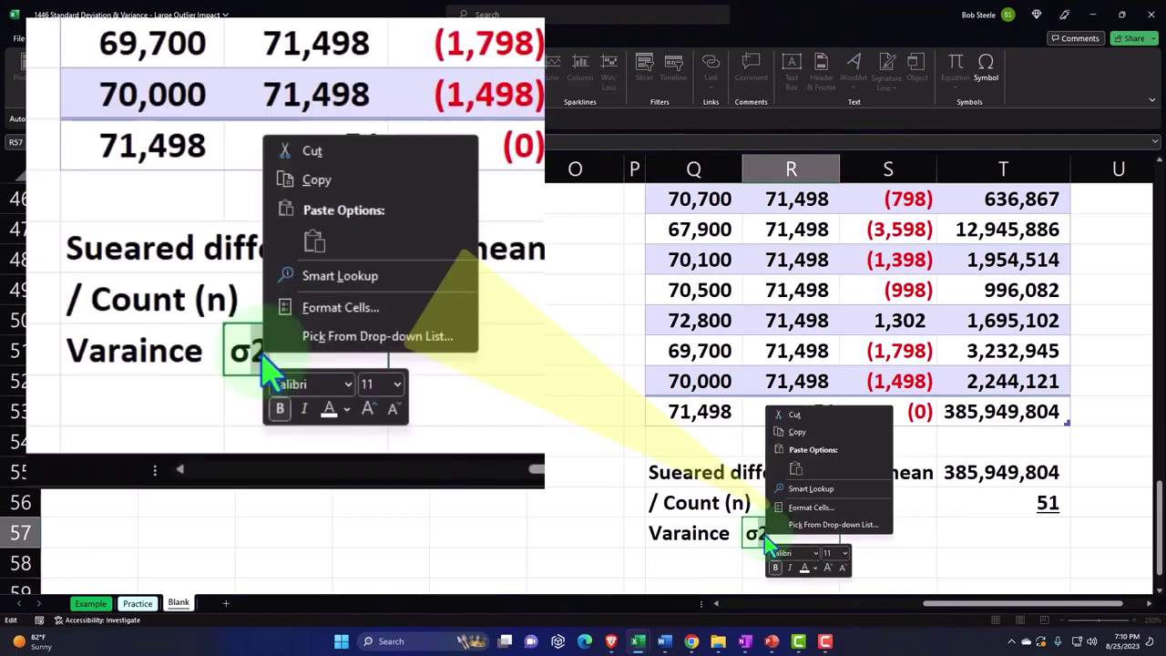
click(811, 507)
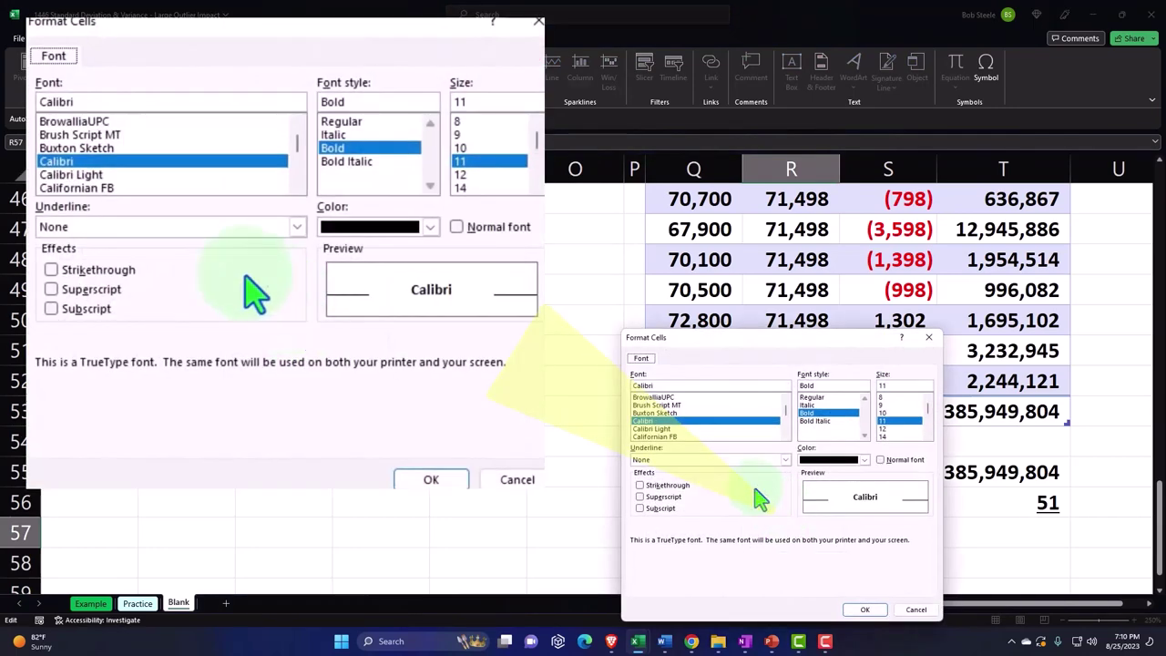
click(666, 498)
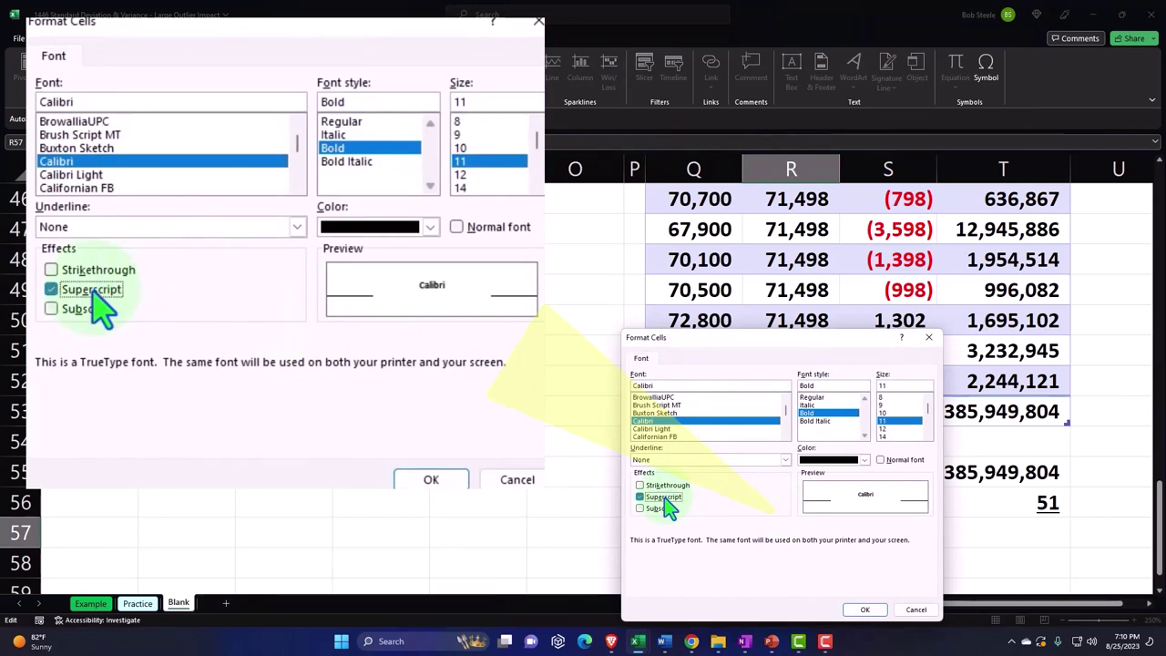
click(865, 610)
Calculate the variance in T57 by dividing the squared difference by the count with =T55/T56
click(867, 530)
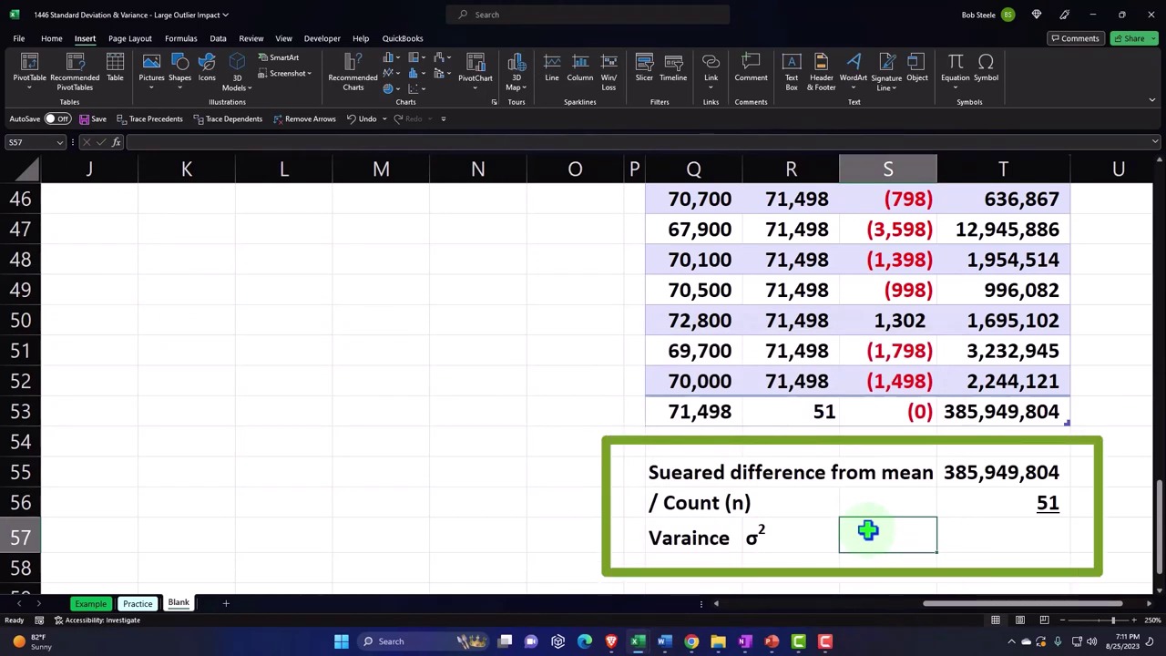
key(Right)
text(=)
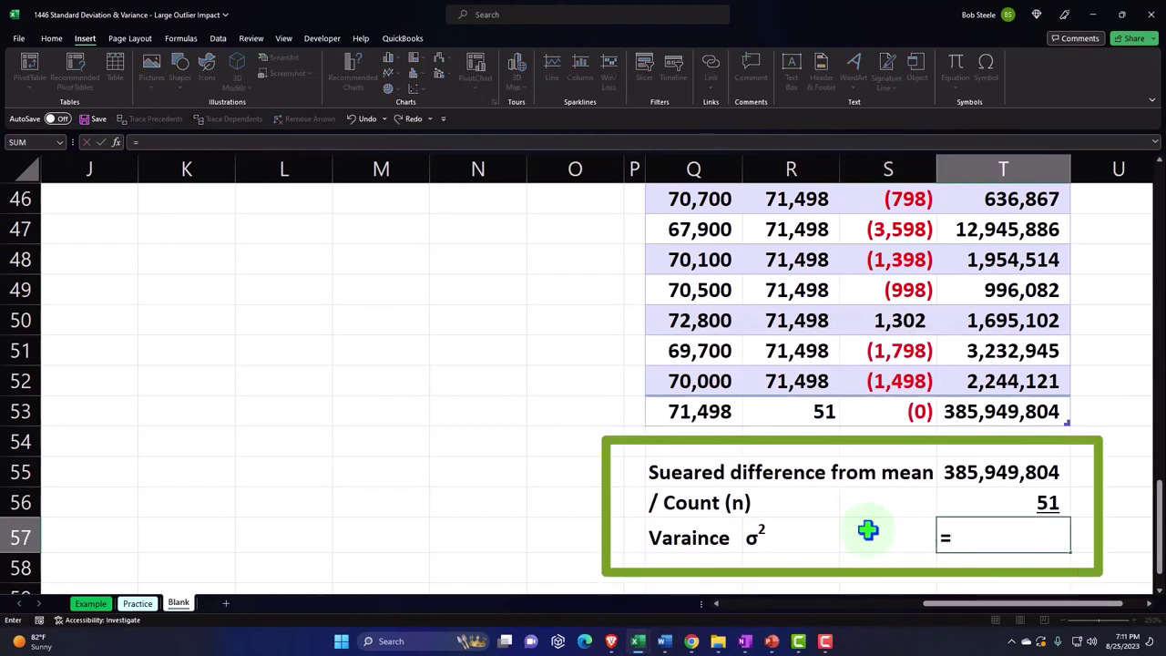
key(Up)
key(Up)
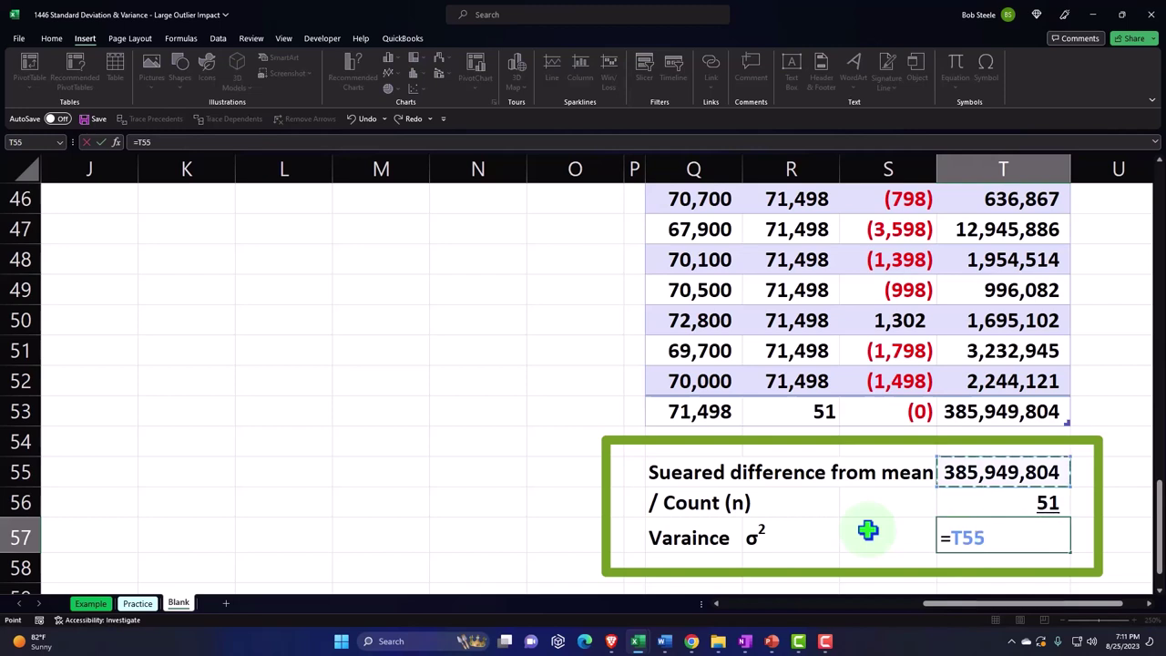
text(/)
key(Up)
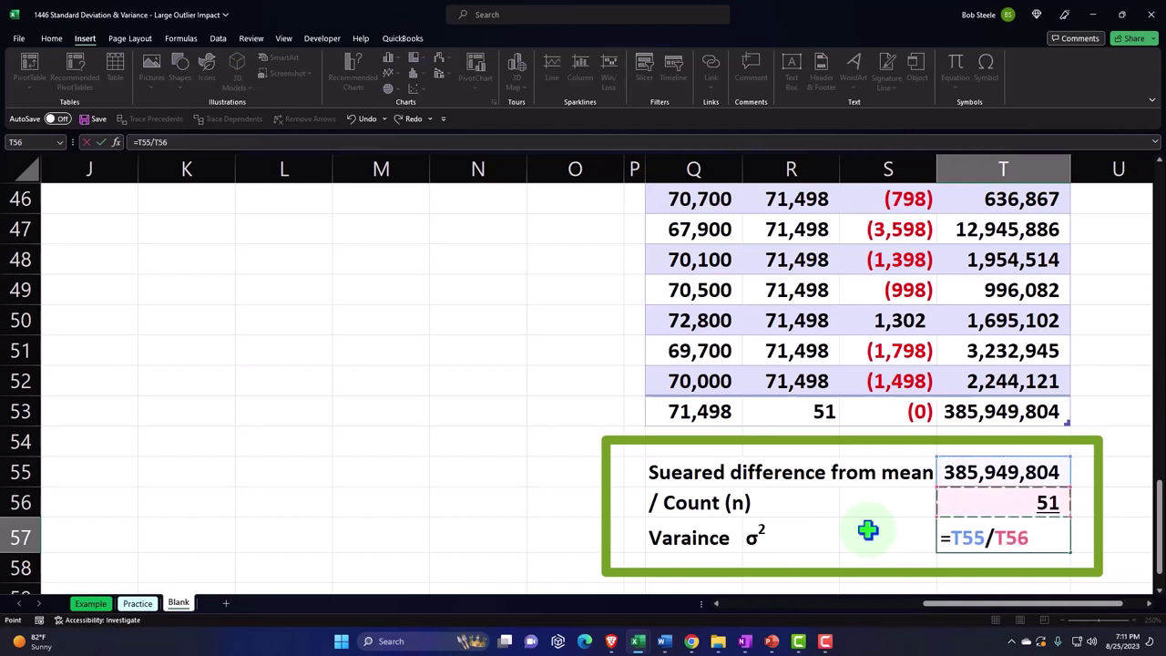
key(Return)
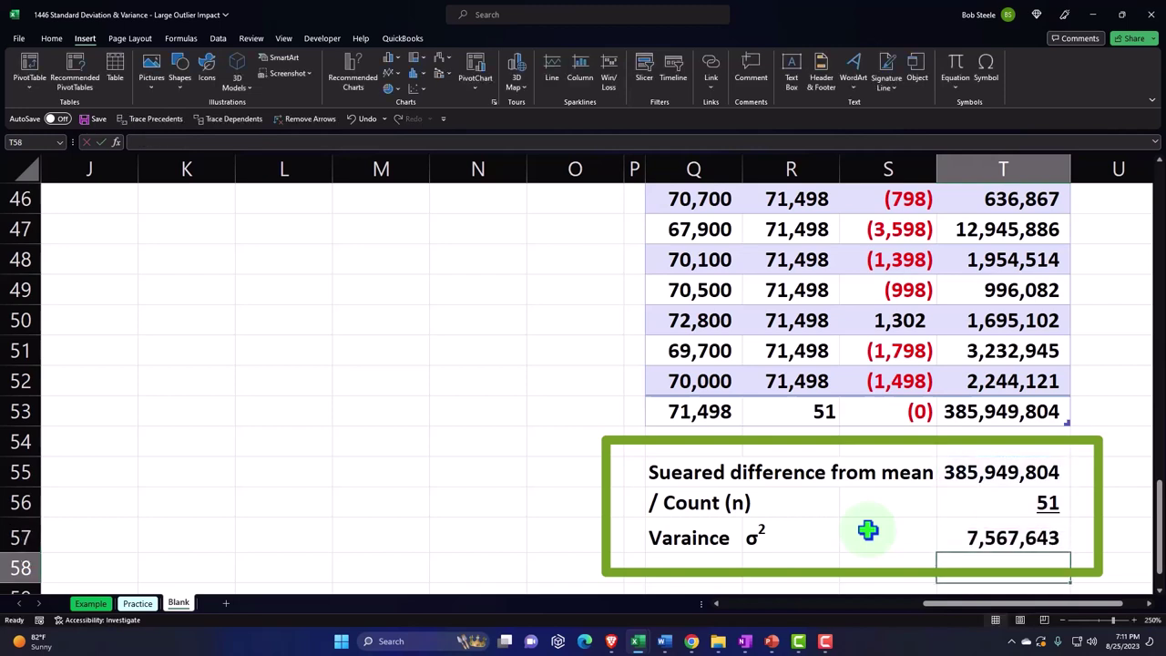
Enter the label "Standard Devaition" in cell Q58 below the variance label
key(Left)
key(Left)
key(Left)
text(S)
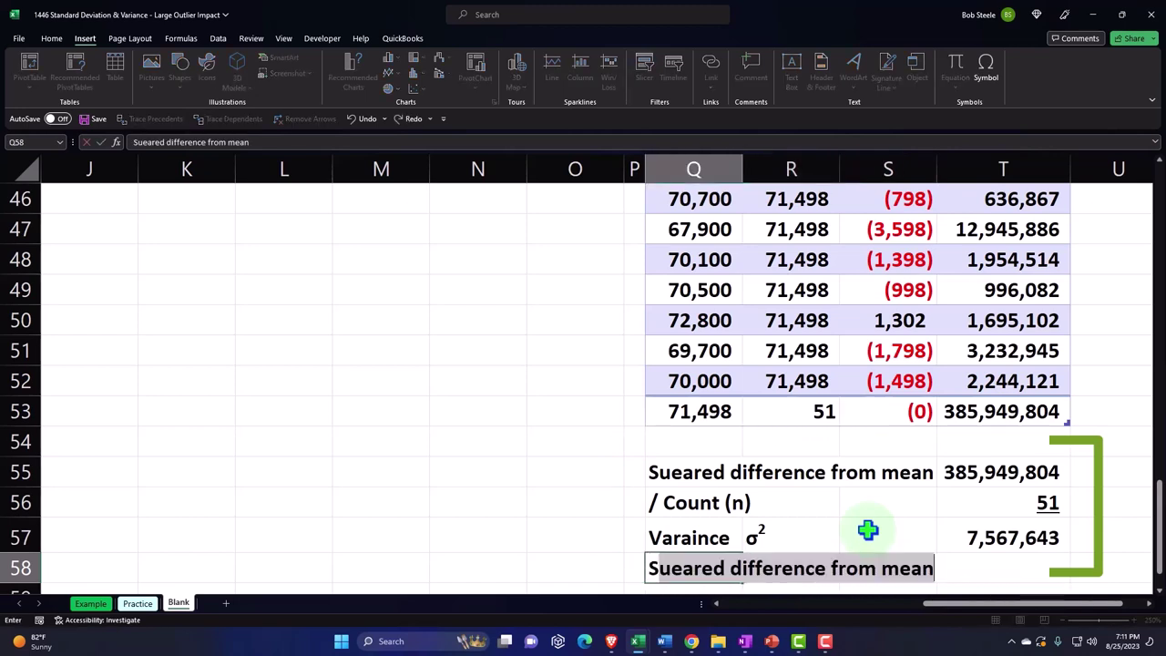
text(tanda)
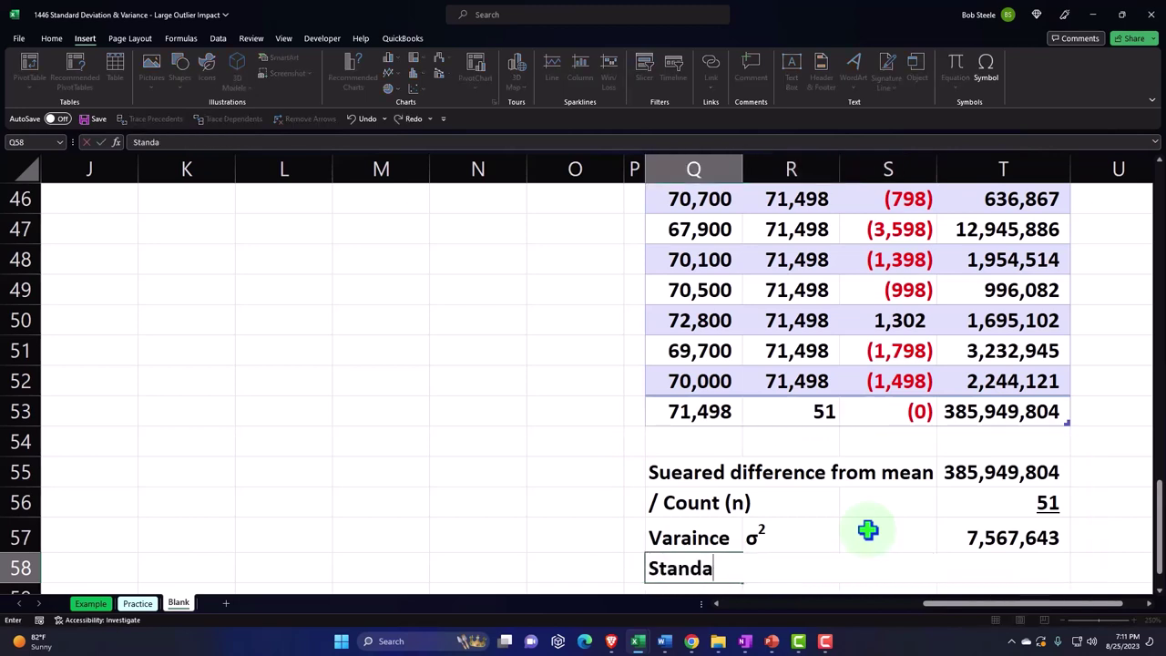
text(rd Devaition)
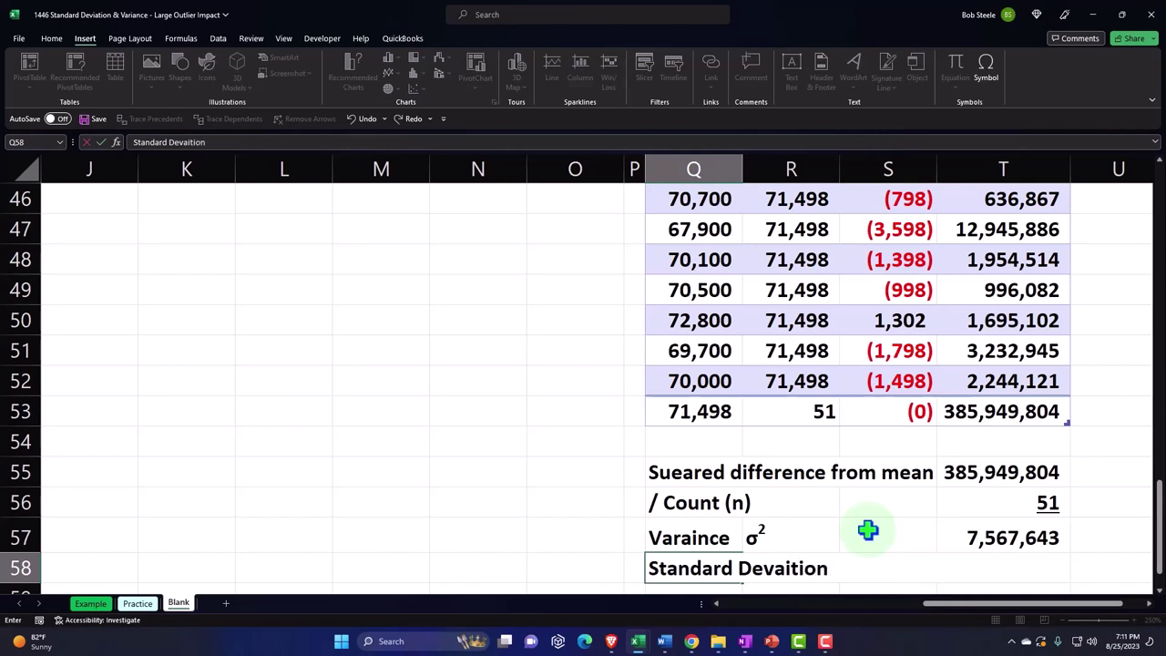
key(Tab)
Open the symbol picker for cell S58 beside the standard deviation label
key(Tab)
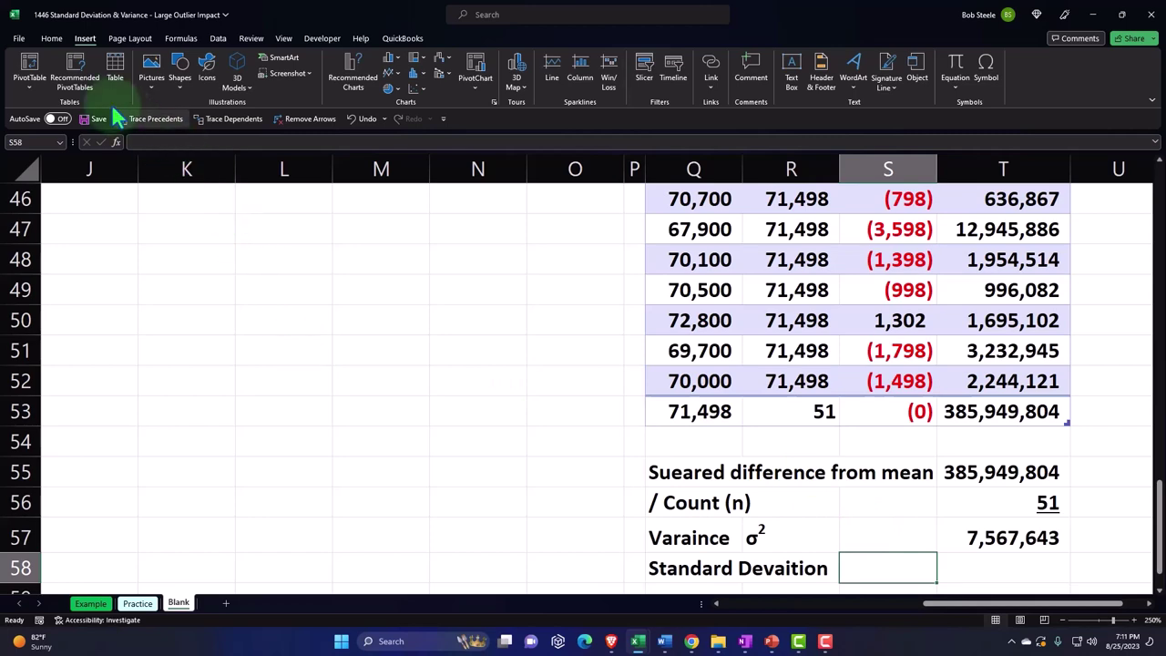
click(986, 65)
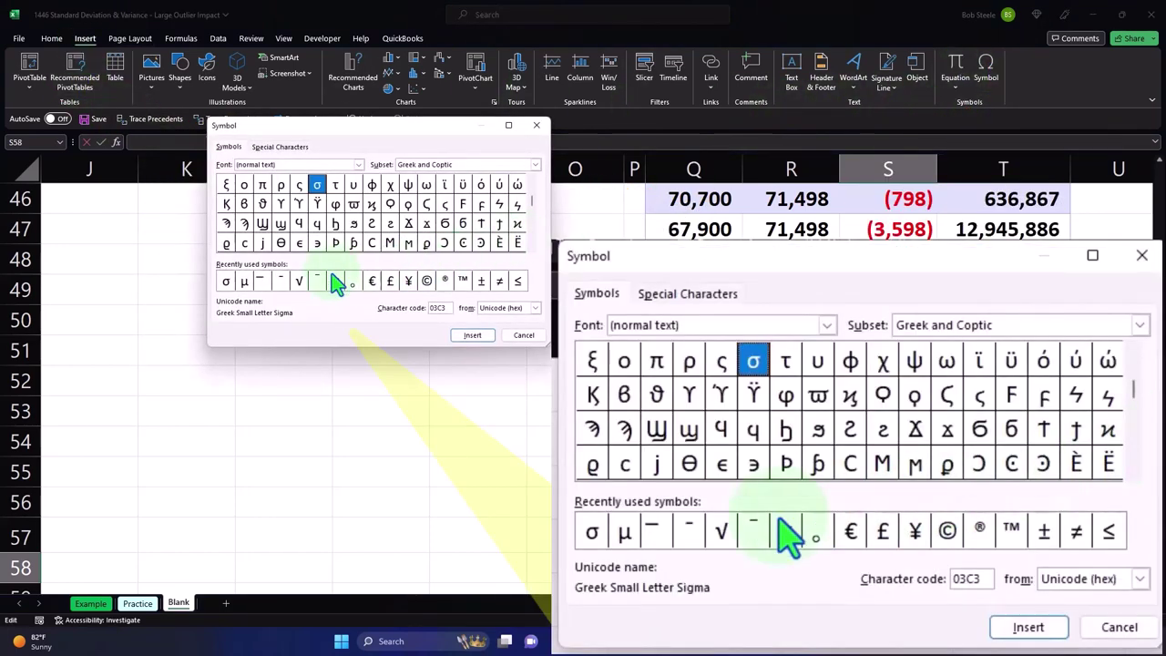
Insert the lowercase sigma symbol (σ) in S58 beside the standard deviation label and confirm the cell entry
click(227, 281)
click(469, 335)
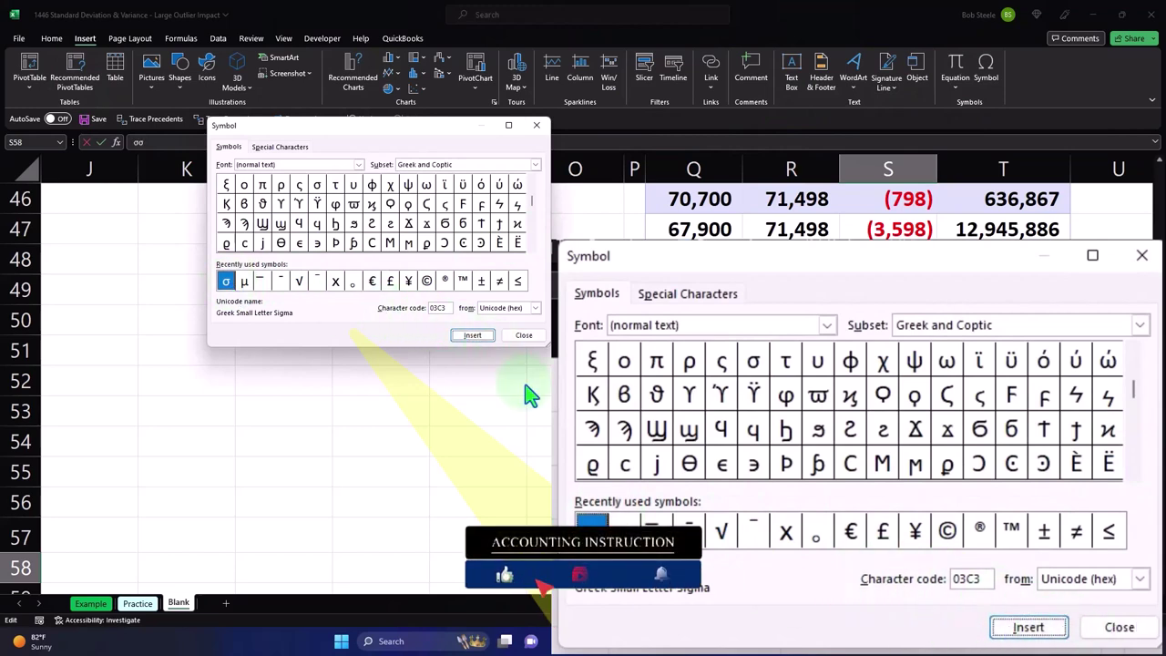
click(536, 124)
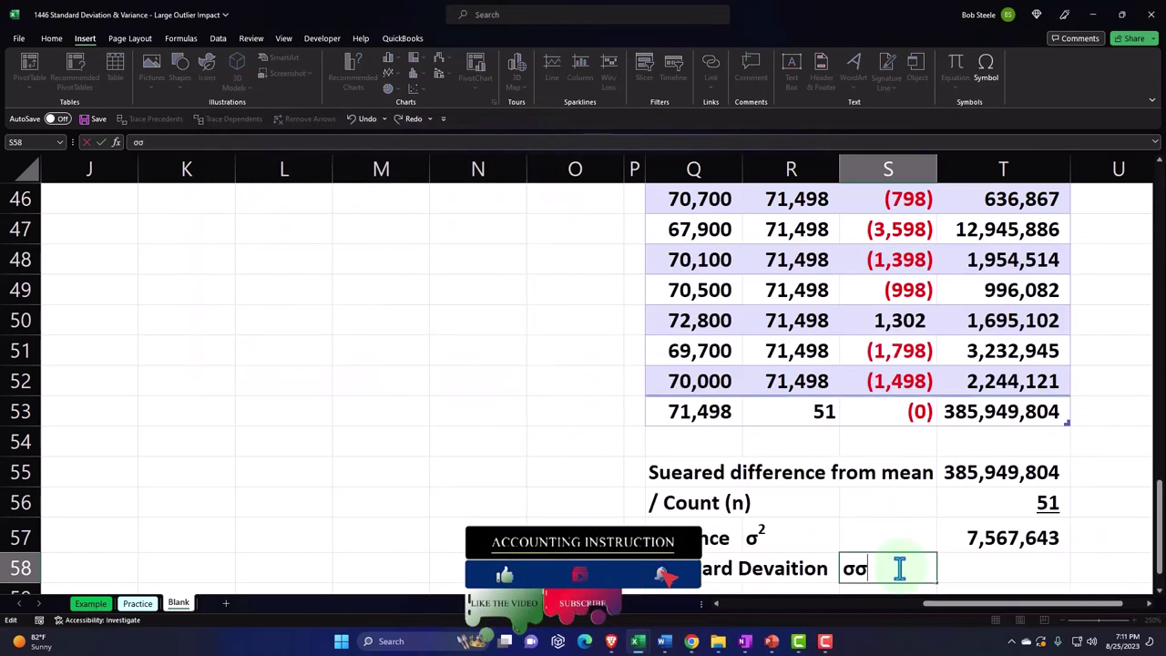
key(Return)
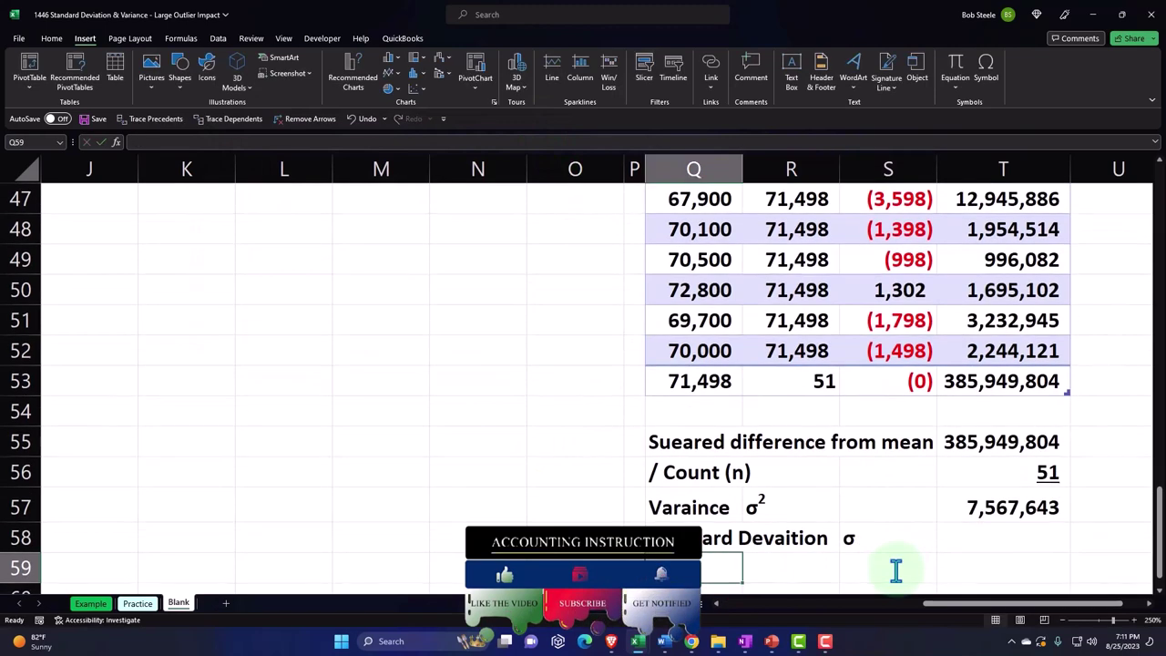
Calculate the standard deviation in T58 as the square root of the variance in T57 using SQRT
key(Right)
key(Up)
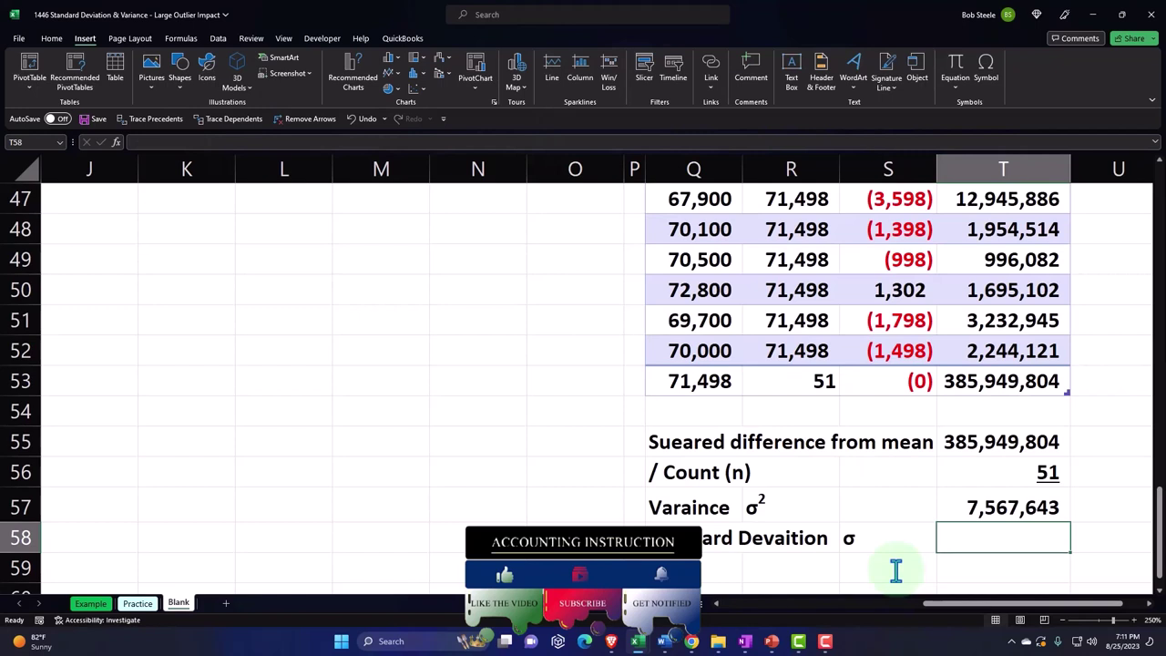
text(=s)
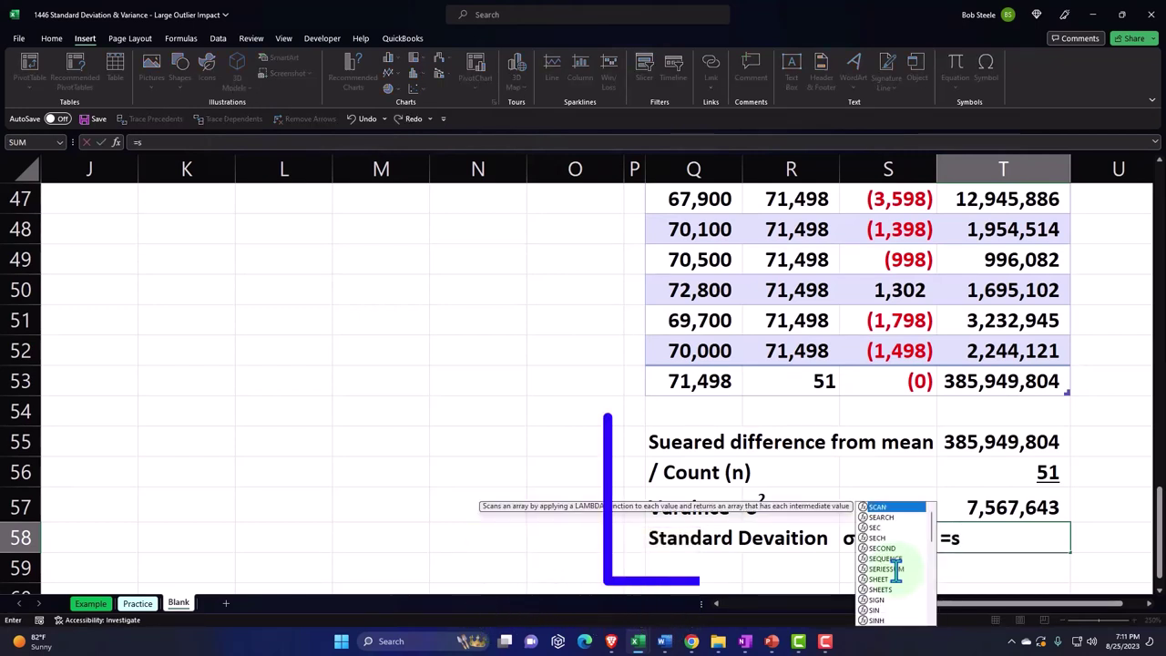
text(q)
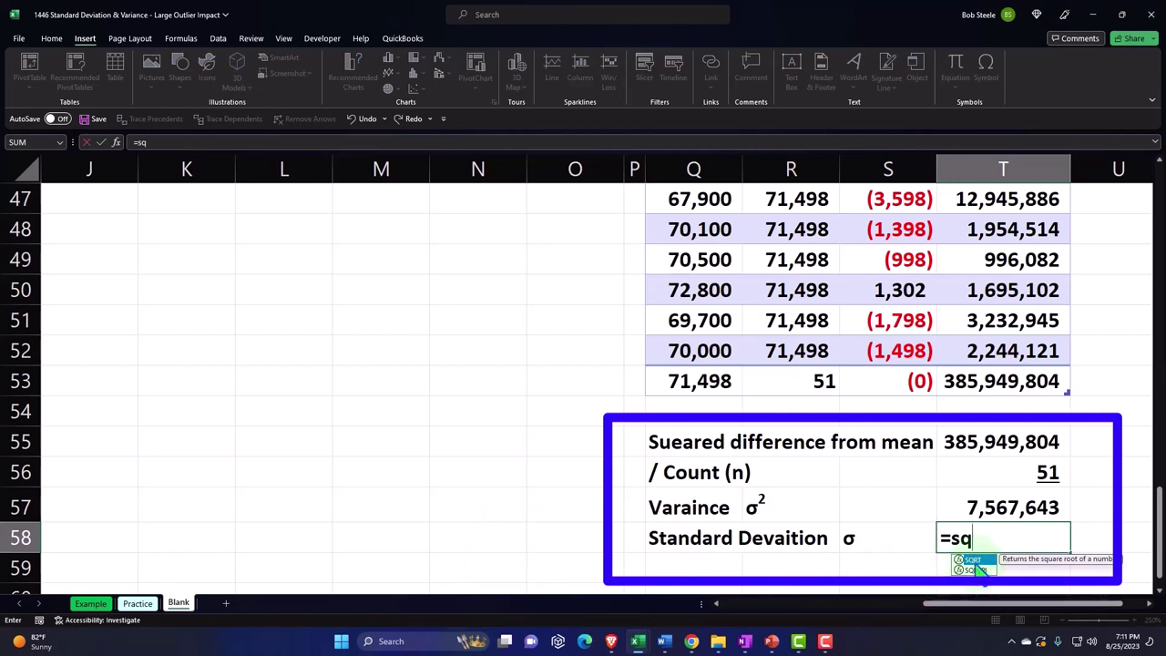
double_click(975, 560)
click(974, 511)
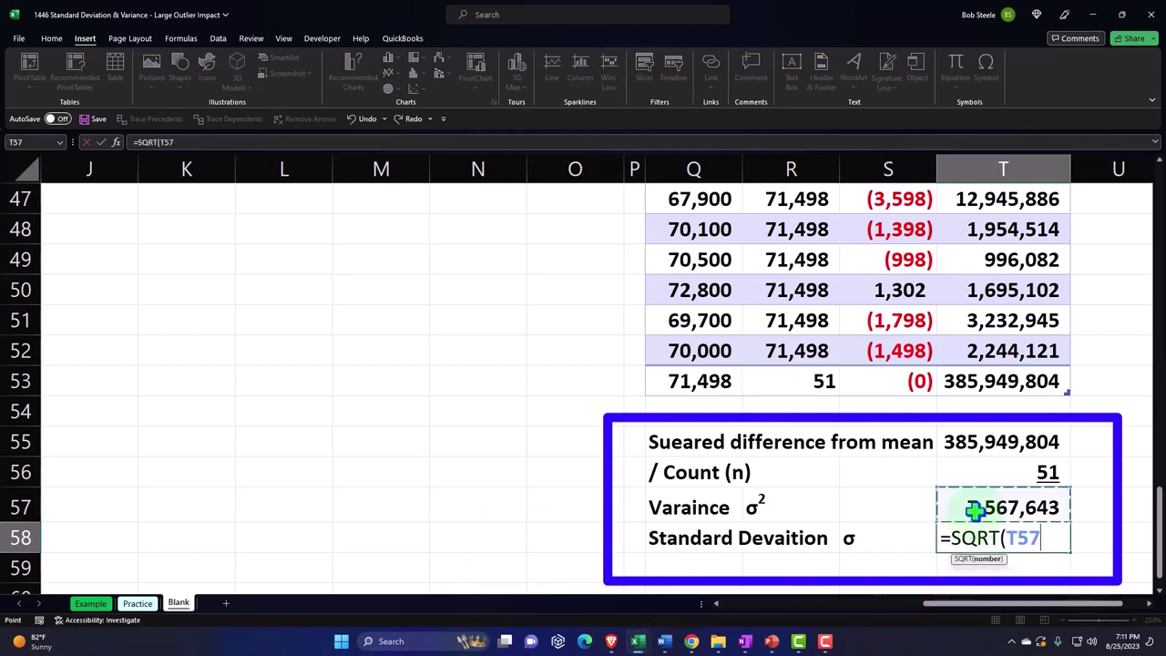
key(Return)
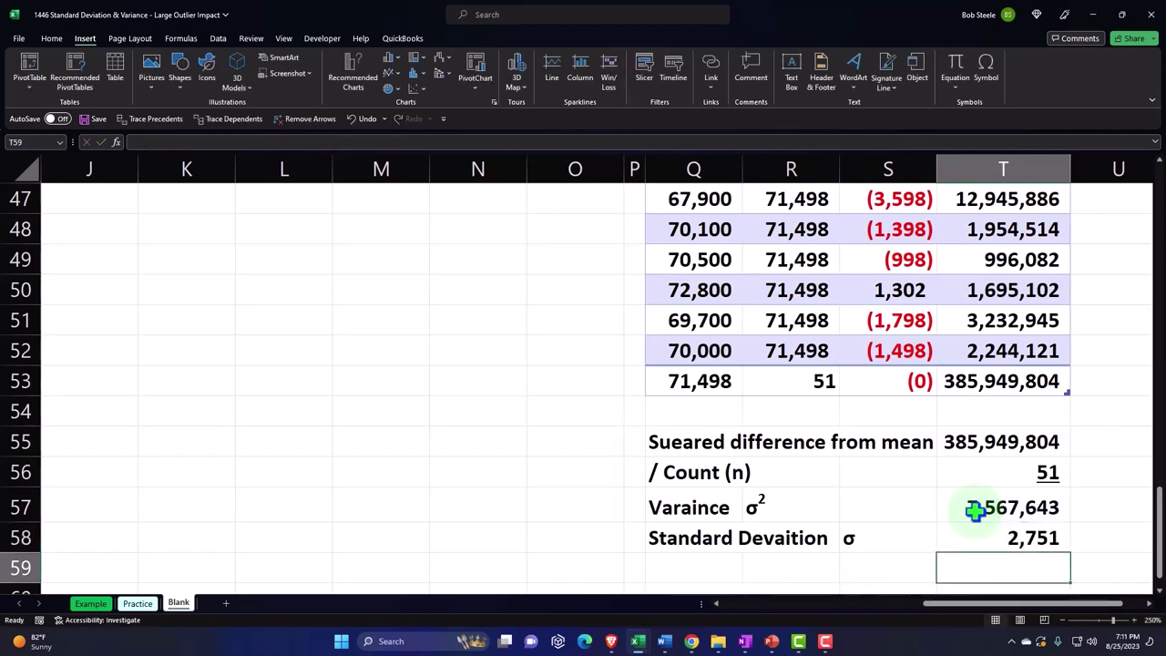
Format the variance and standard deviation block Q55:T58 with cell borders and the recently used light blue fill
key(Right)
key(Right)
key(Right)
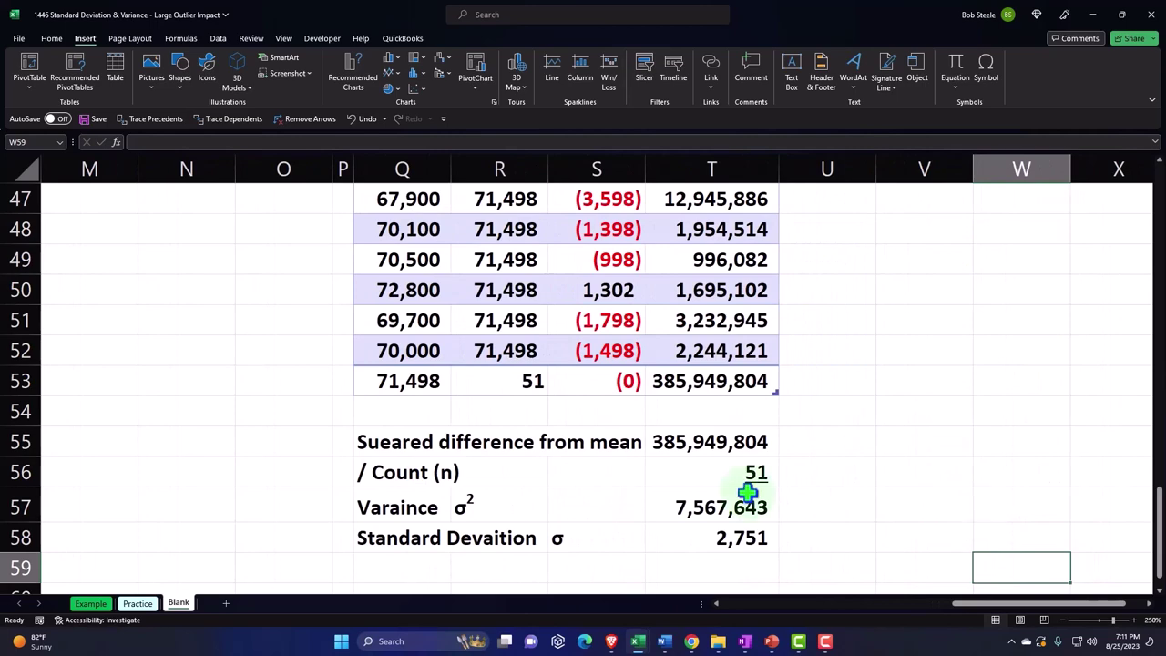
drag(409, 444, 699, 526)
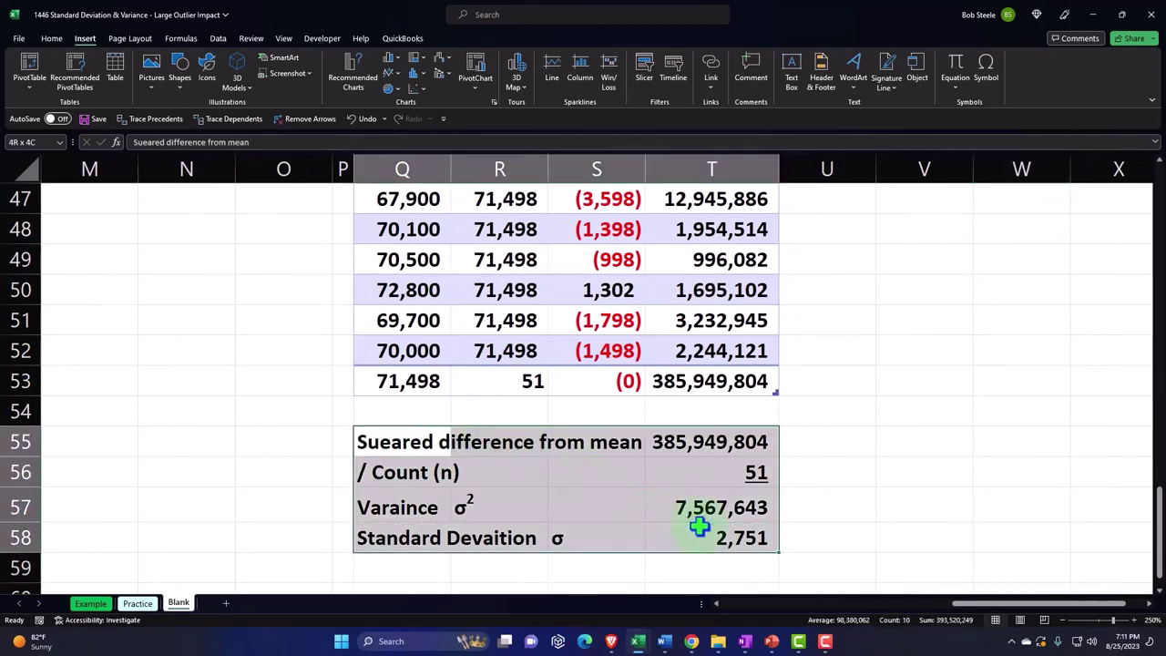
click(51, 38)
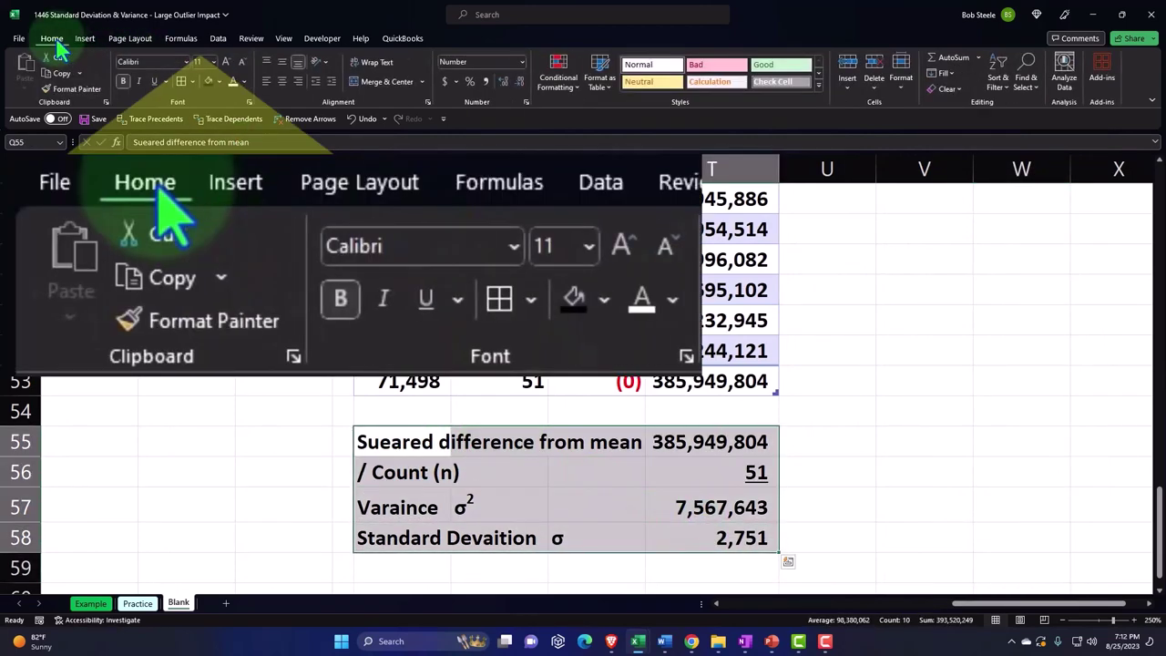
click(217, 81)
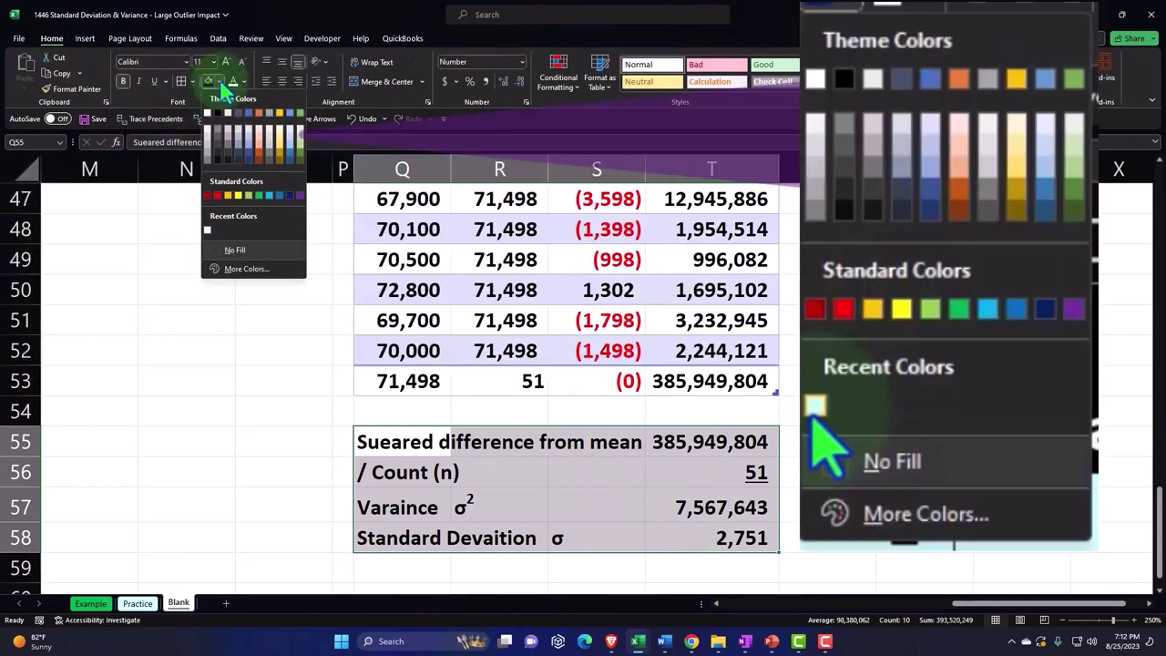
click(208, 229)
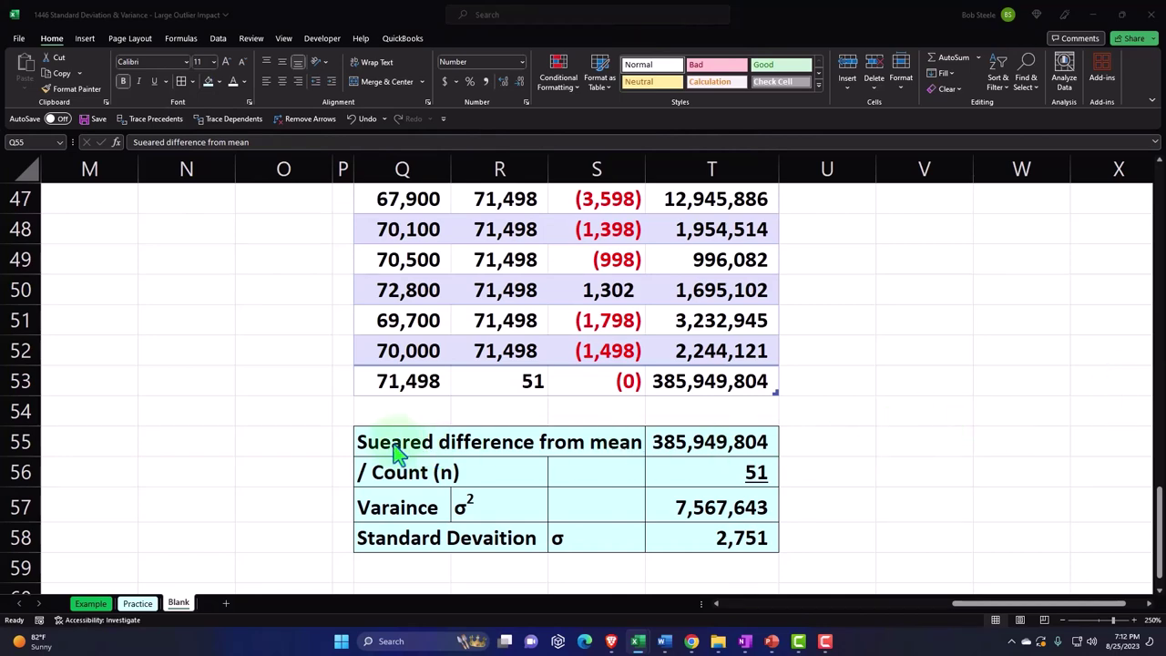
Copy the entire Salary column A from the start of the worksheet
scroll(285, 363, up, 15)
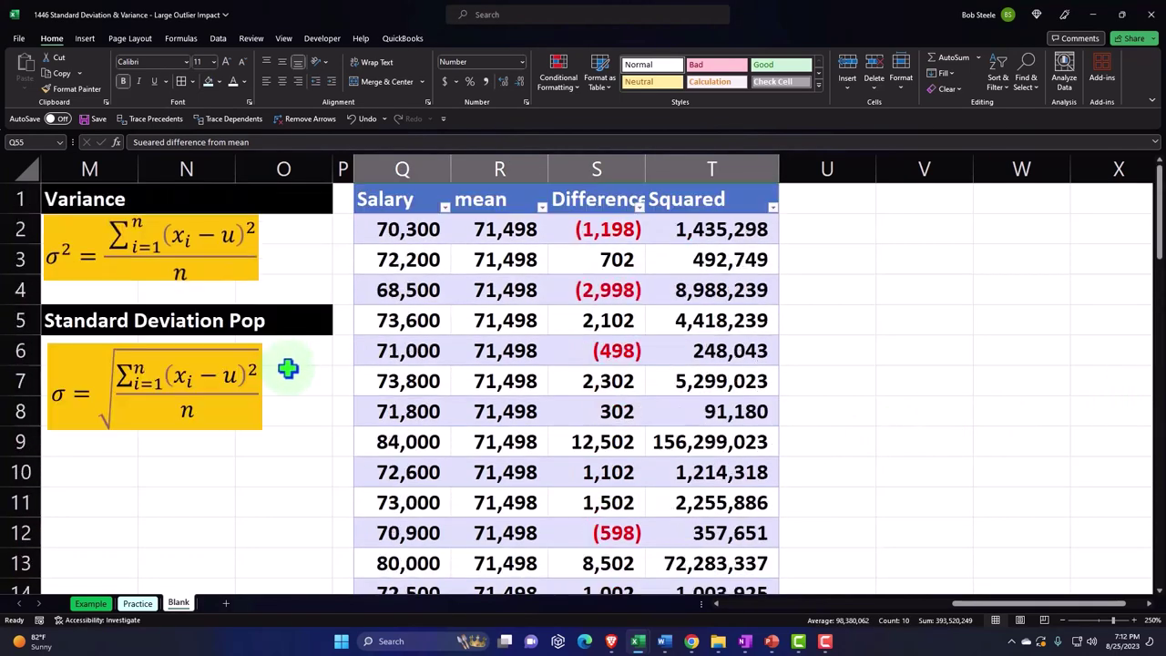
scroll(1000, 619, left, 6)
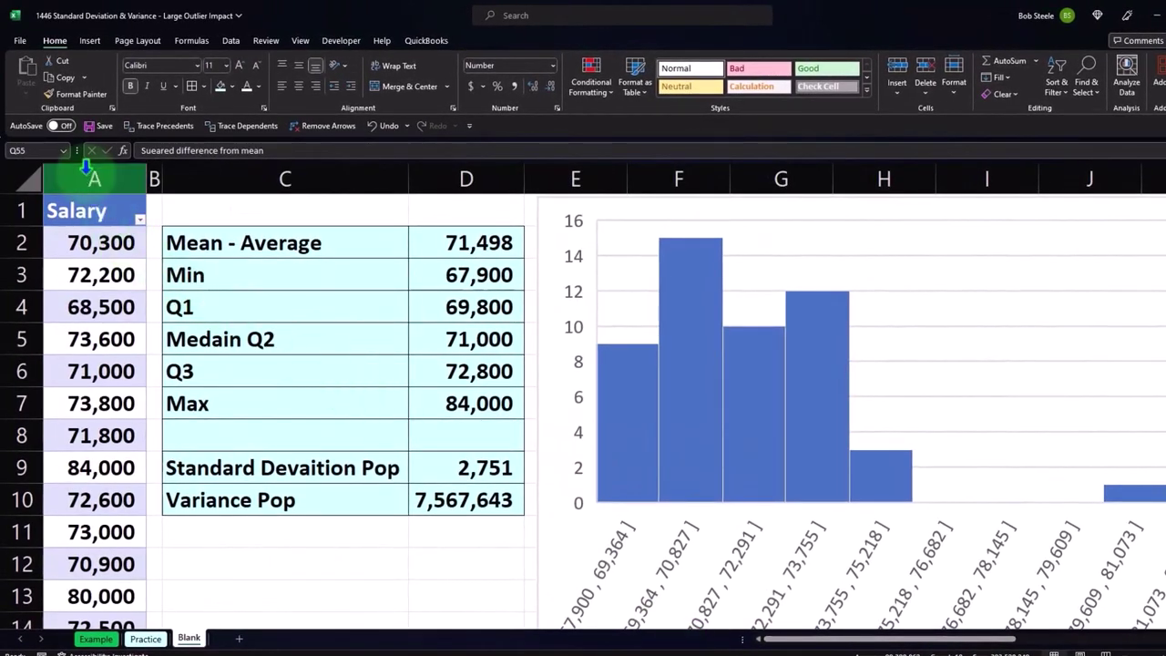
click(89, 178)
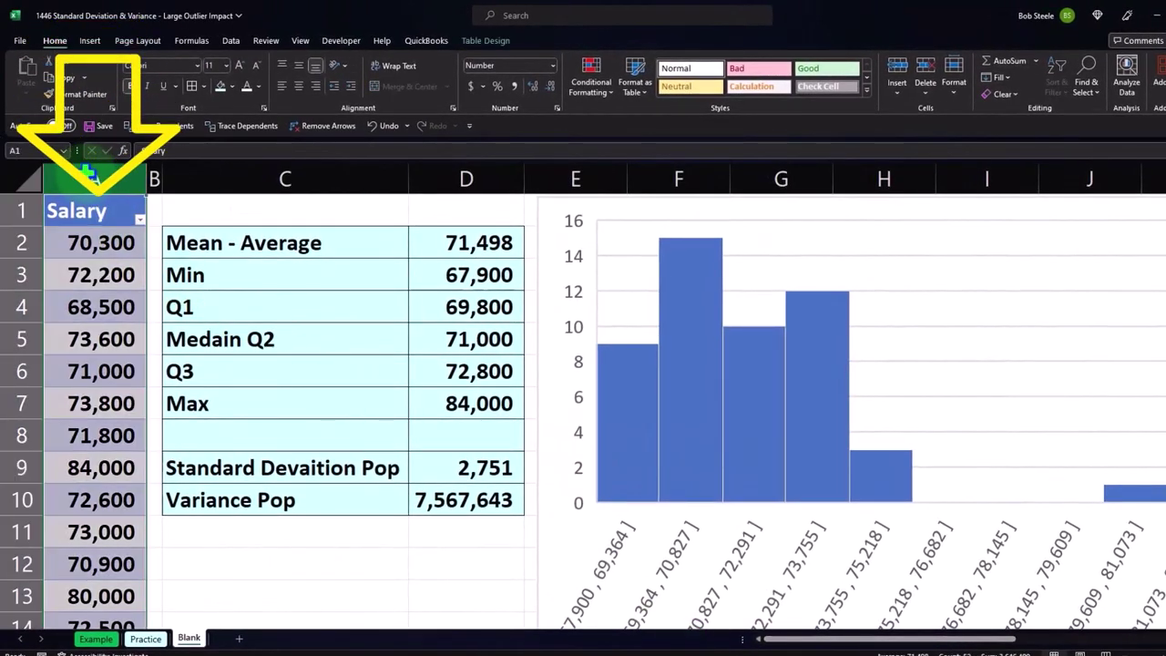
right_click(88, 272)
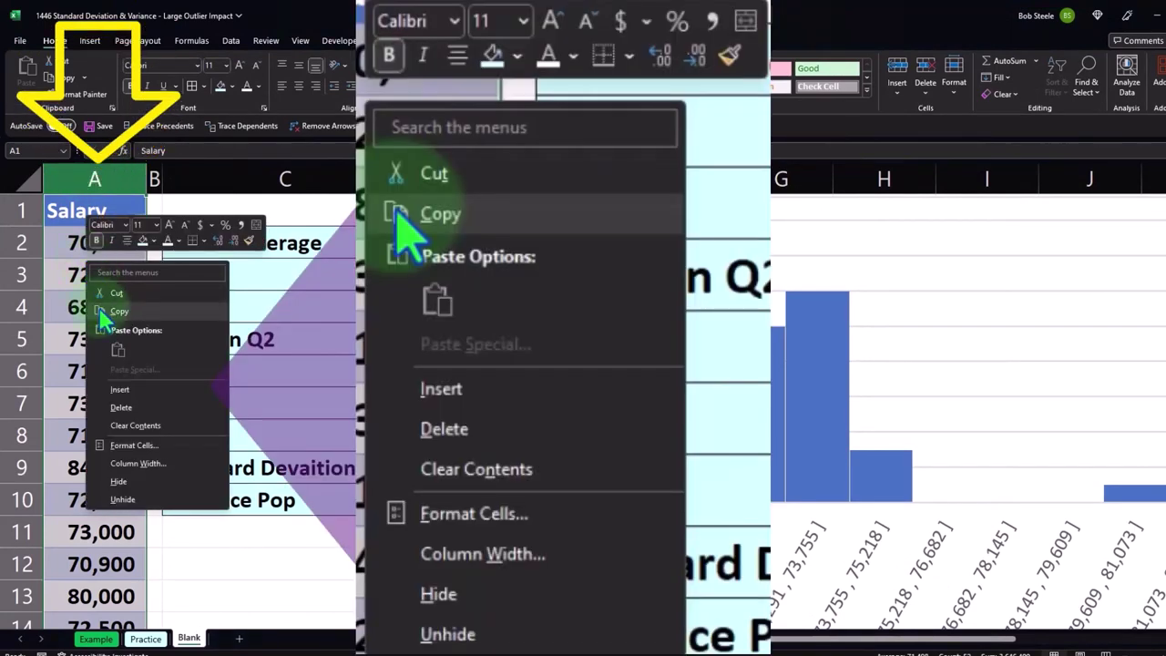
click(108, 311)
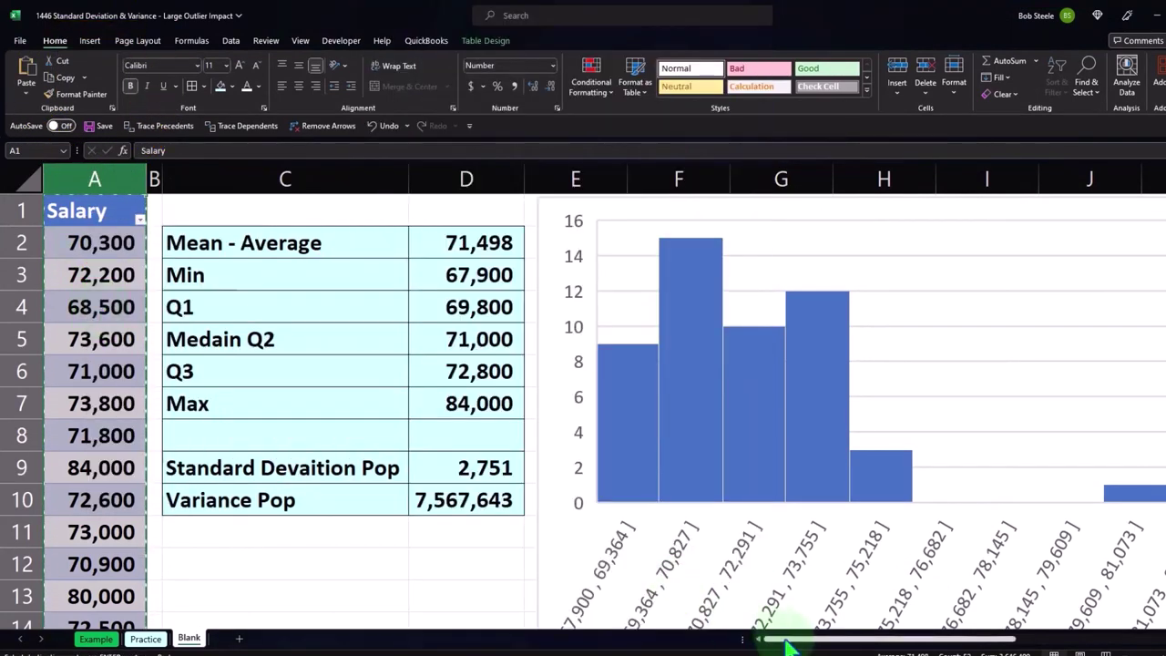
Paste the copied Salary column at V1, keeping its table formatting, and narrow the empty column U into a spacer
drag(755, 637, 951, 638)
click(733, 506)
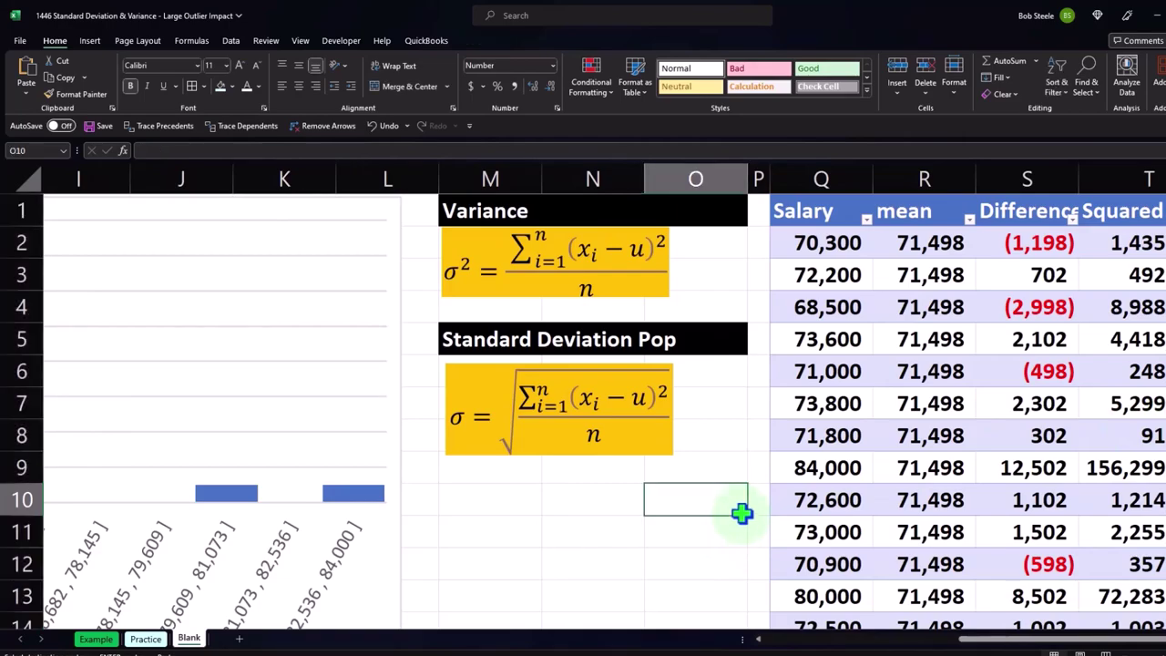
key(Right)
key(Right)
key(Right)
key(Right)
key(Right)
key(Right)
key(Right)
key(Right)
key(Right)
key(Right)
key(Right)
key(Right)
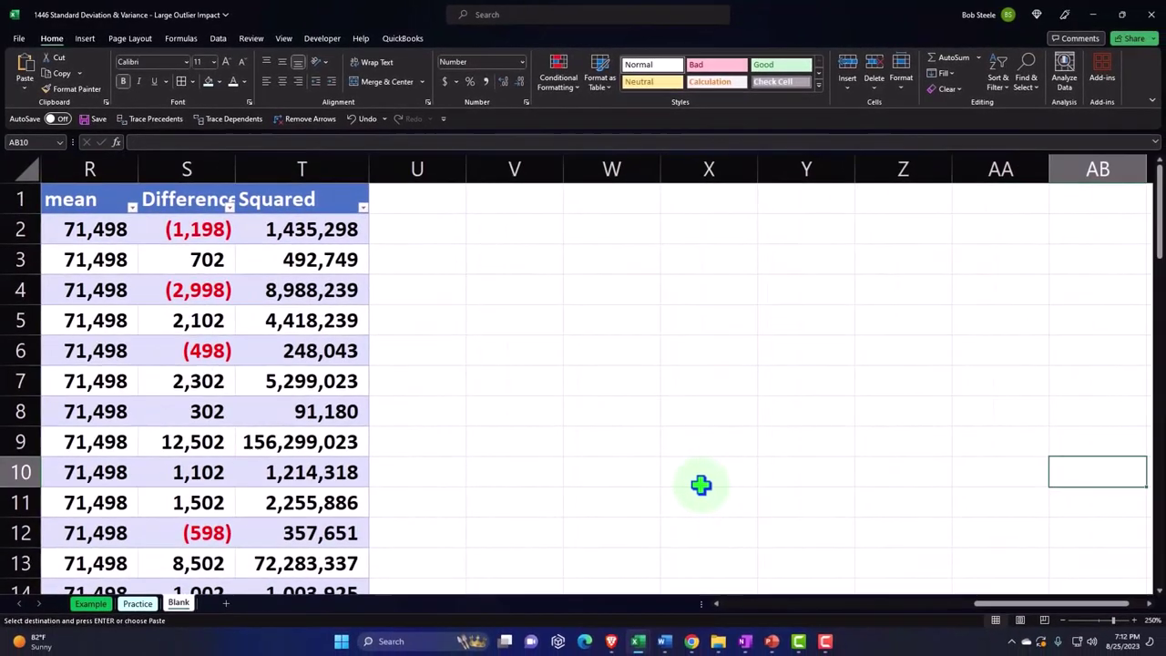
click(513, 193)
right_click(514, 198)
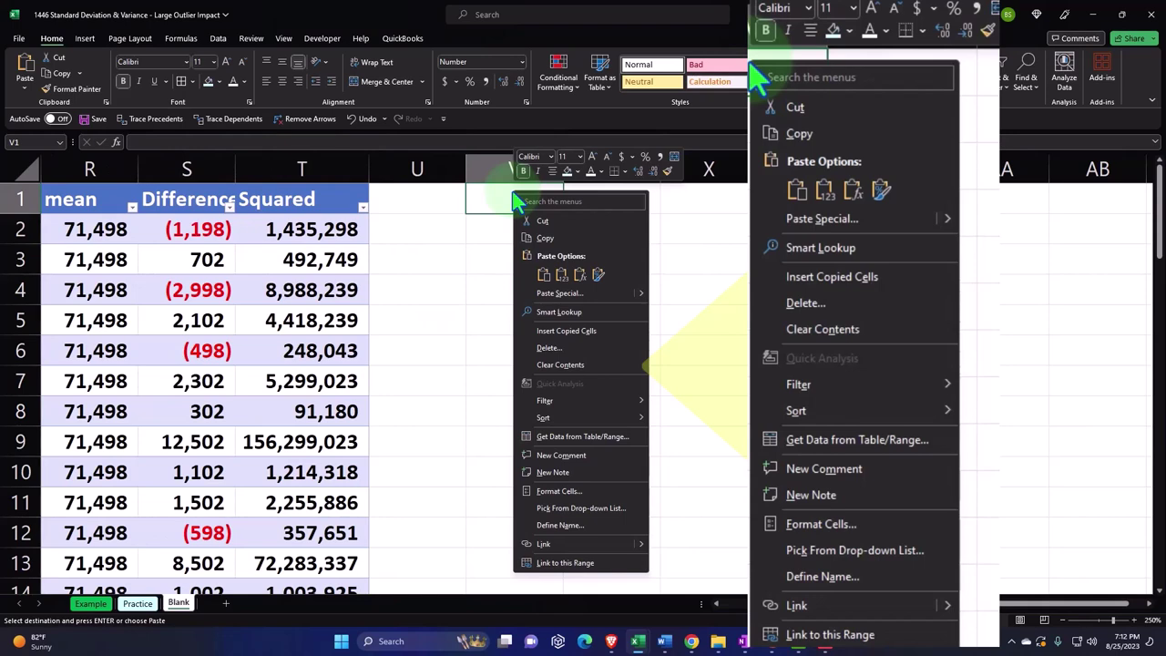
click(543, 274)
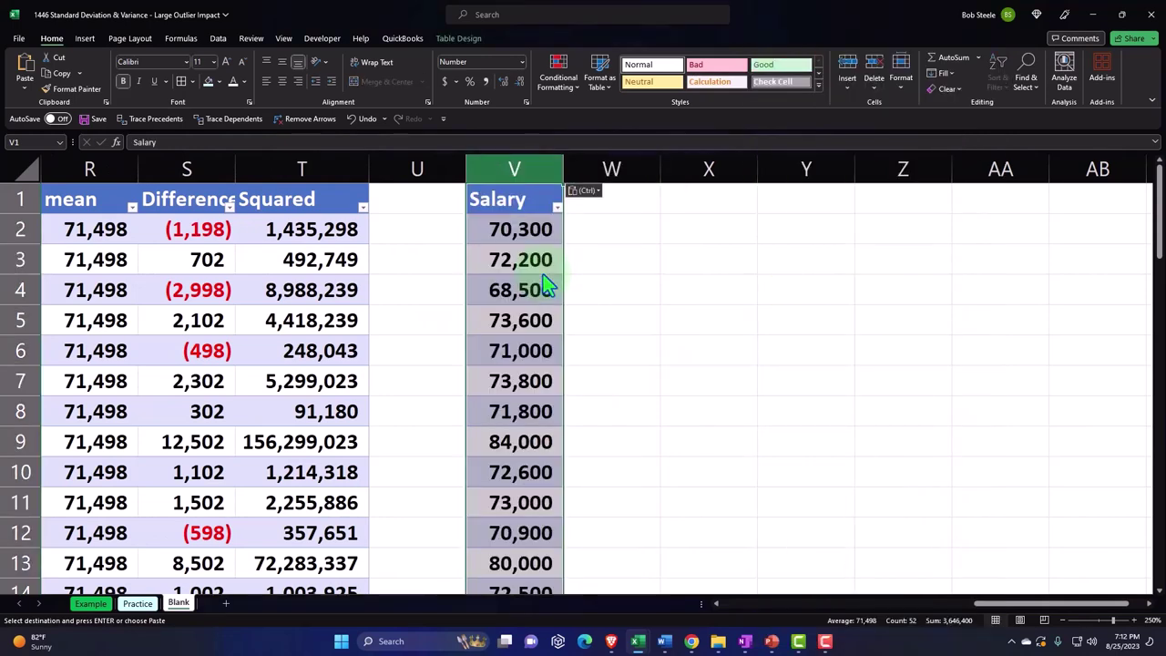
click(609, 322)
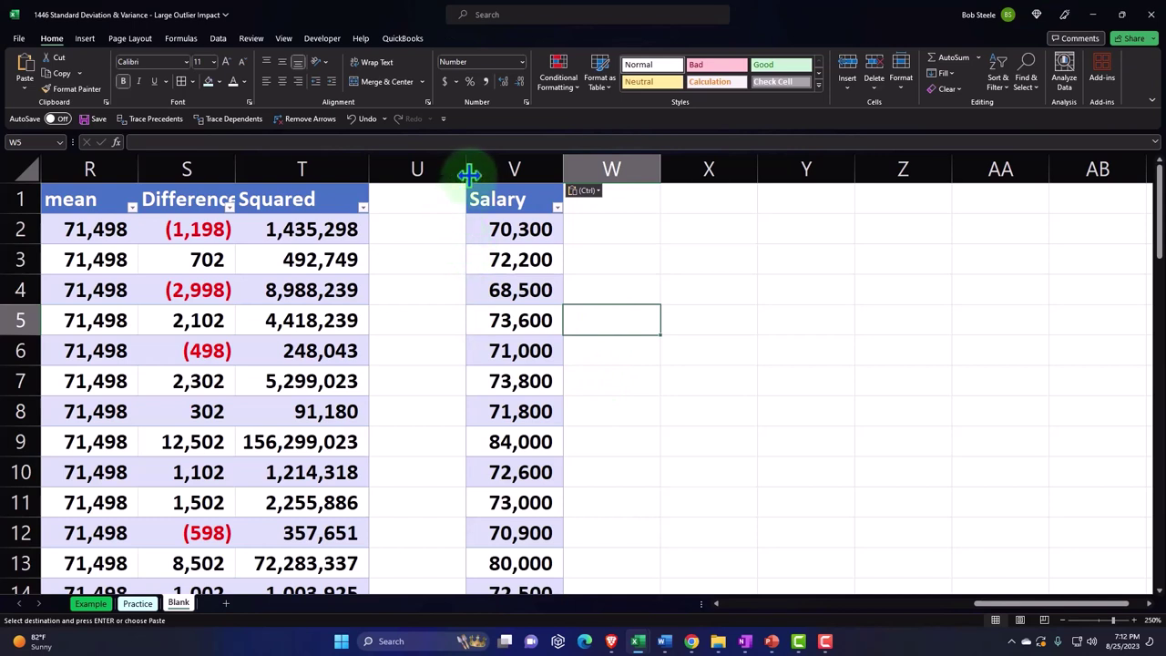
drag(469, 170, 394, 180)
Add an outlier salary of 1,000,000 in V53, directly below the last row of the new Salary table
scroll(432, 320, down, 18)
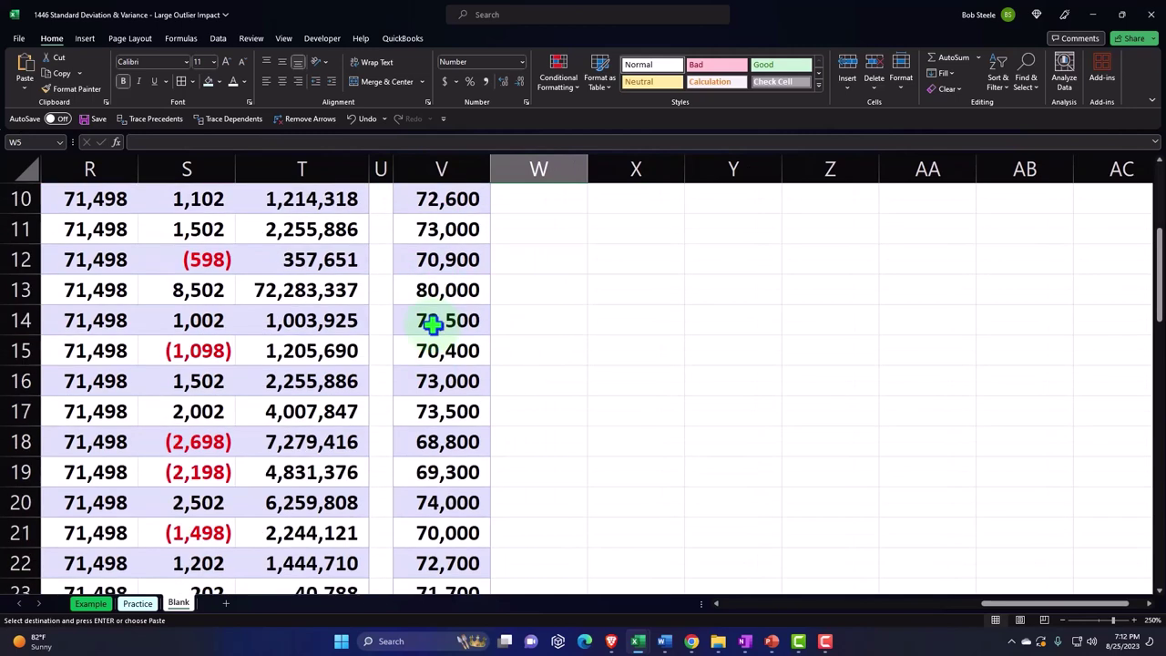
scroll(437, 345, up, 2)
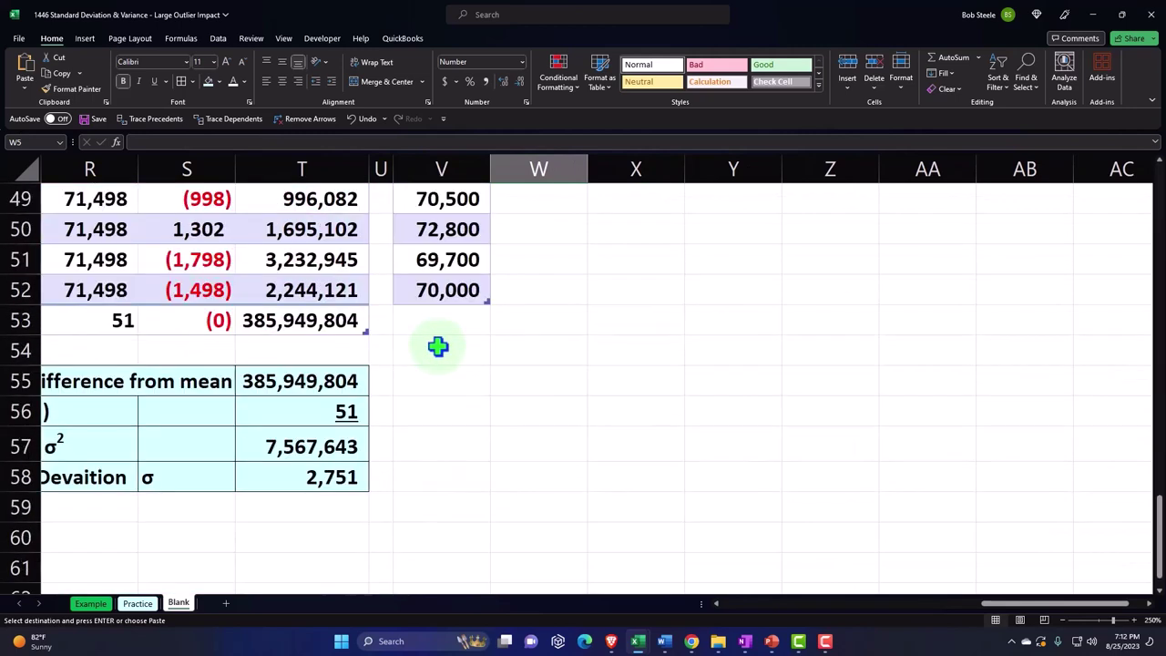
click(438, 320)
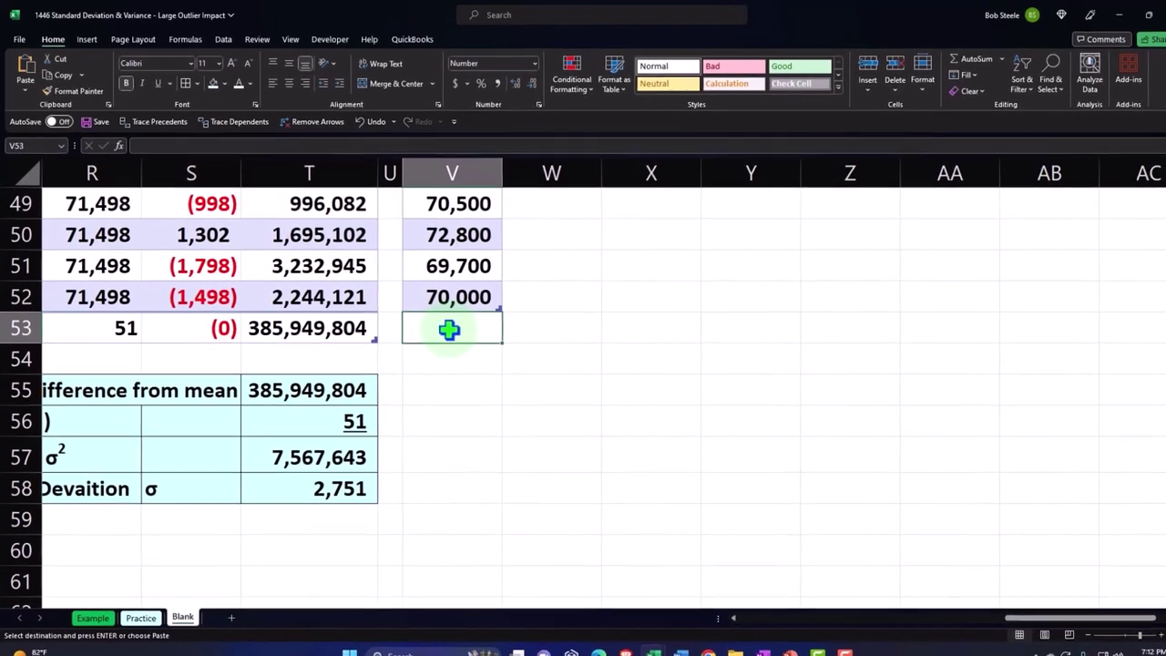
text(10000)
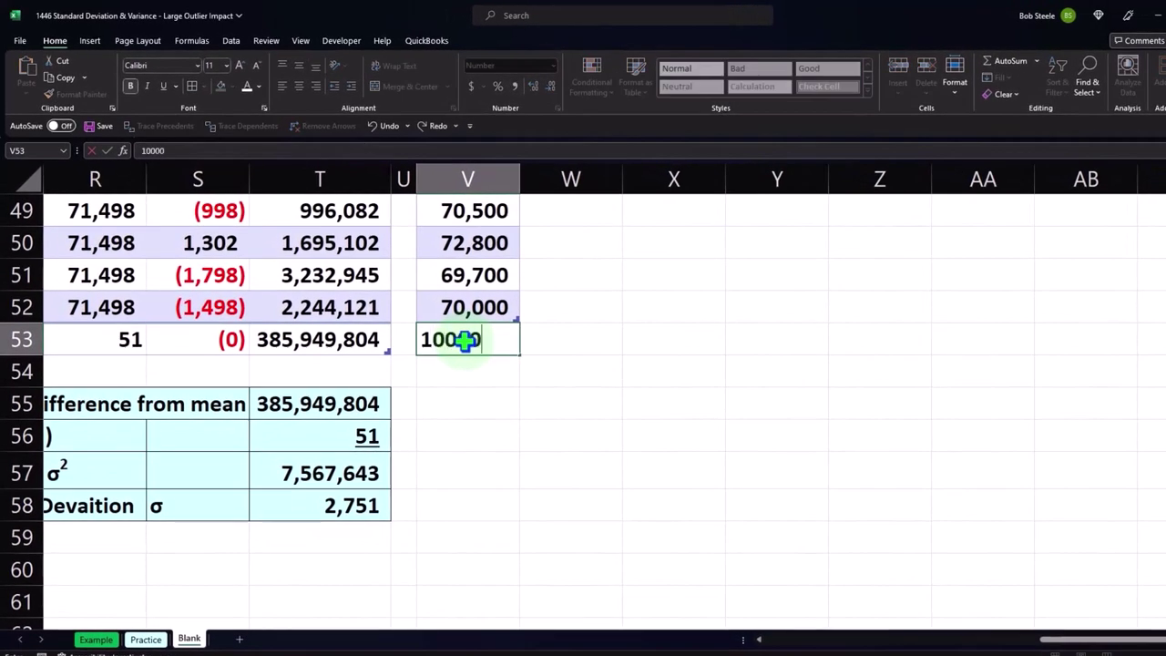
text(00)
key(Return)
click(465, 339)
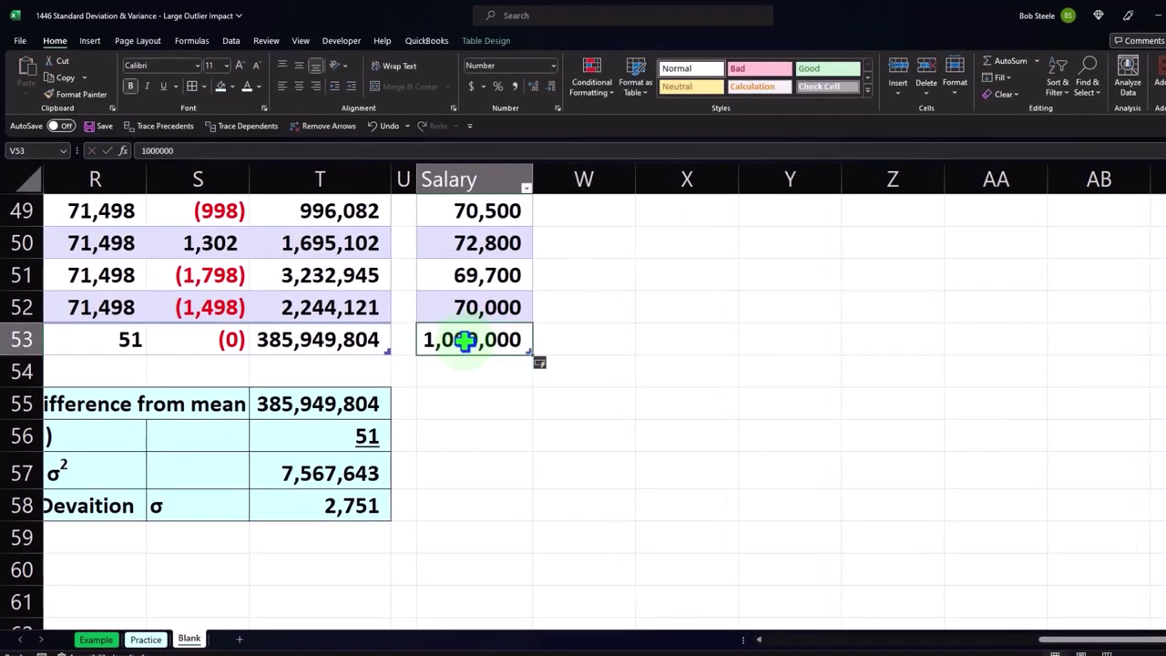
click(477, 405)
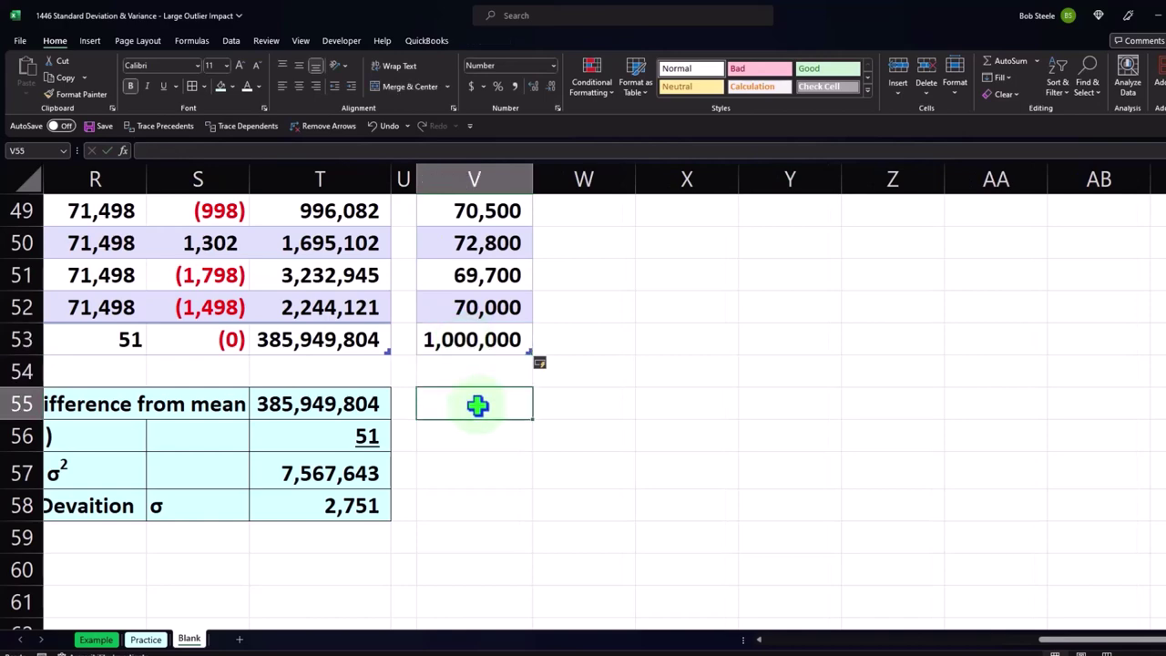
Copy the statistic labels in C2:C10, from Mean - Average through Variance Pop
scroll(477, 405, up, 16)
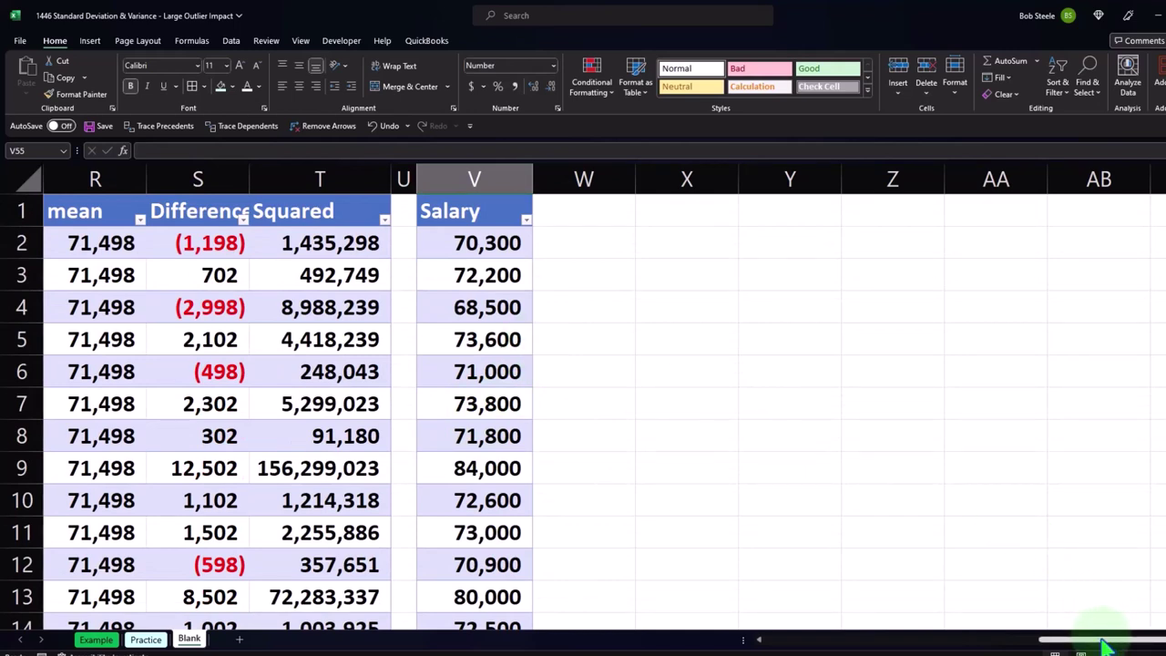
drag(1105, 645, 838, 643)
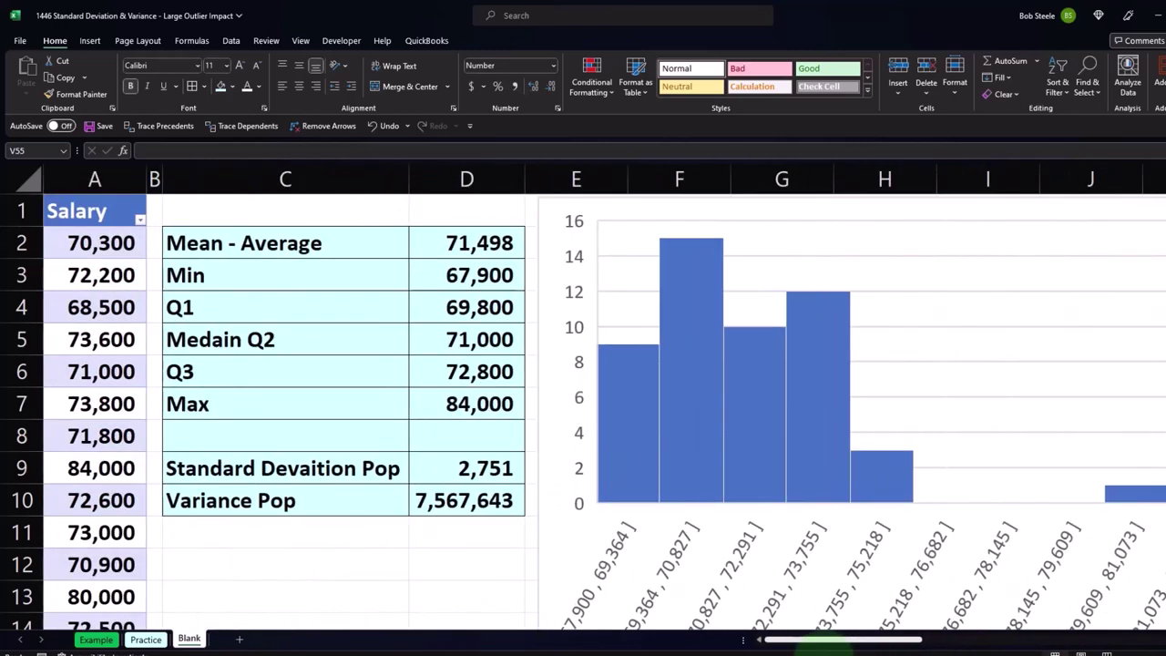
drag(279, 240, 272, 498)
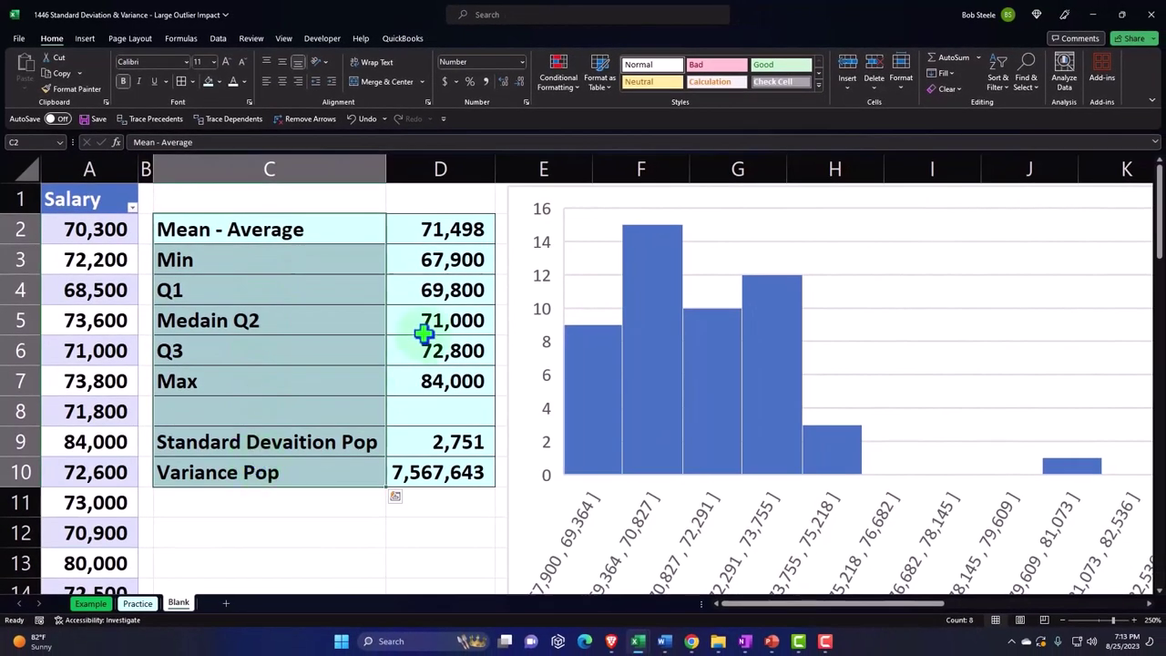
key(ctrl+c)
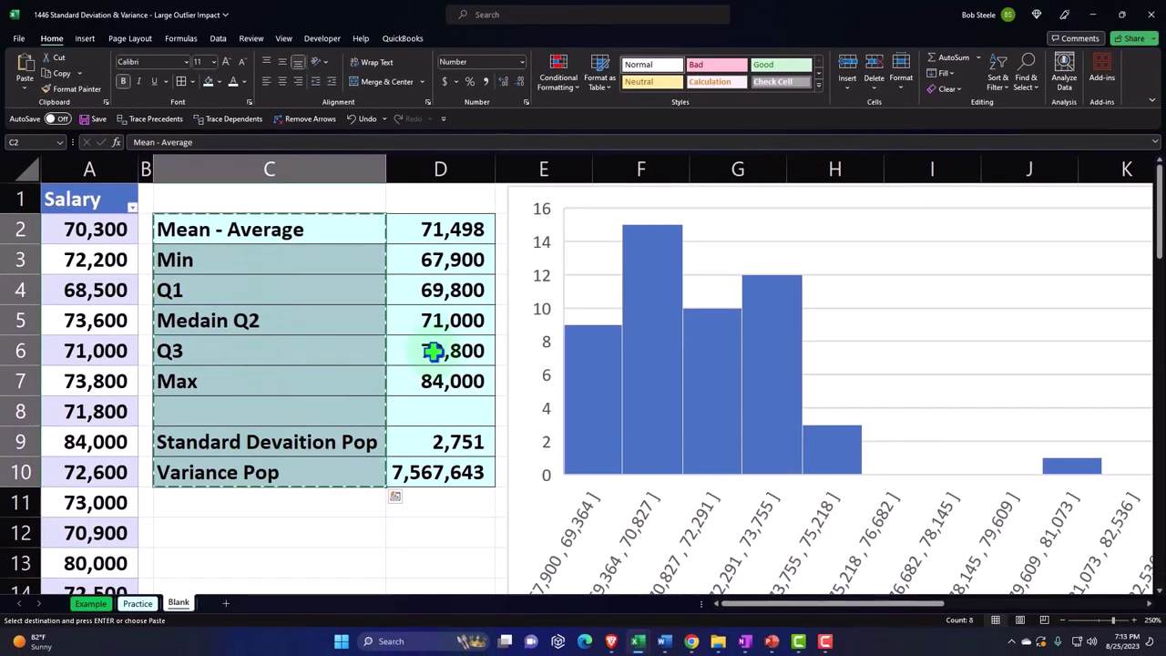
Narrow the empty column W into a spacer beside the new Salary table in column V
drag(758, 606, 961, 606)
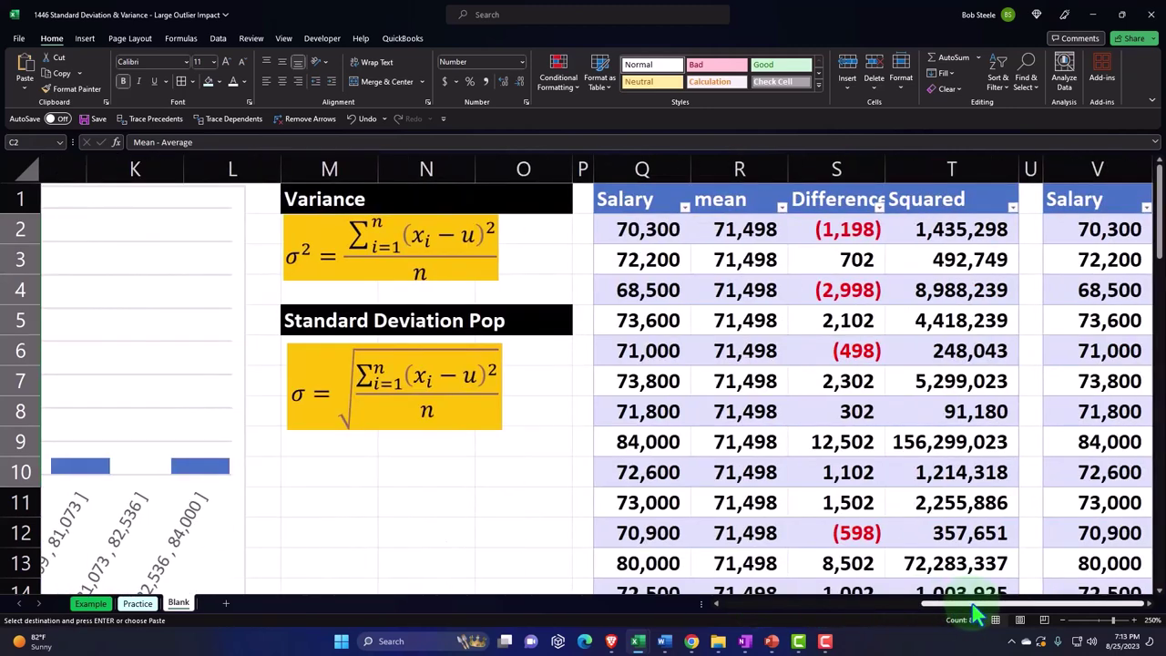
click(1030, 369)
key(Right)
key(Right)
key(Right)
key(Right)
key(Right)
key(Right)
key(Right)
key(Right)
key(Right)
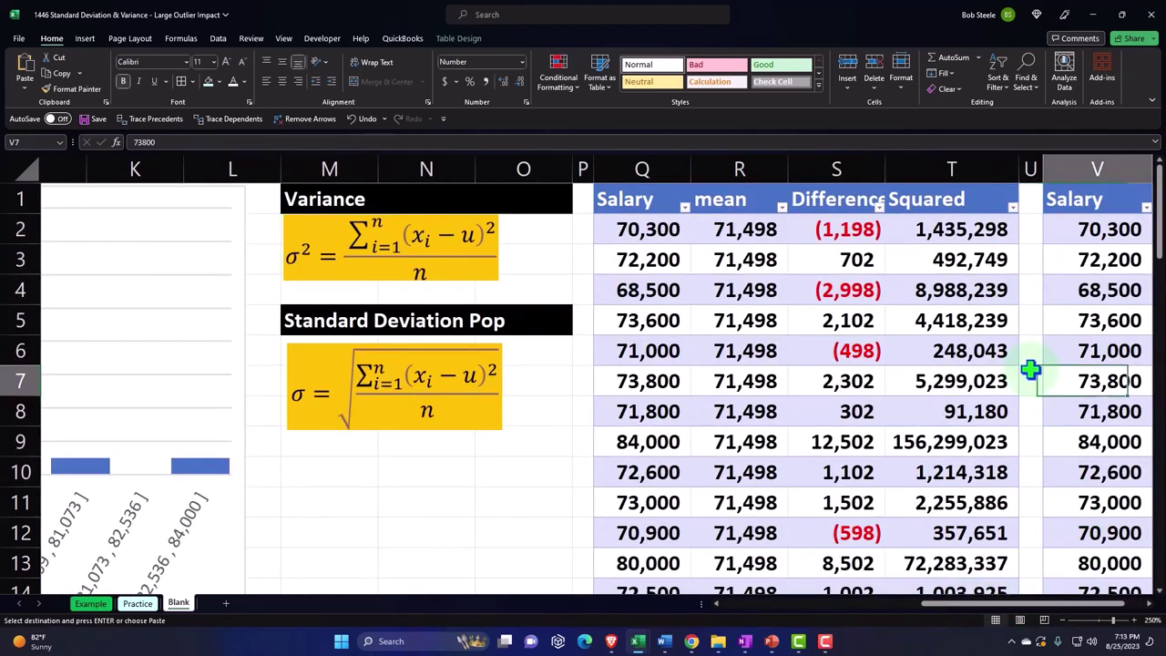
key(Right)
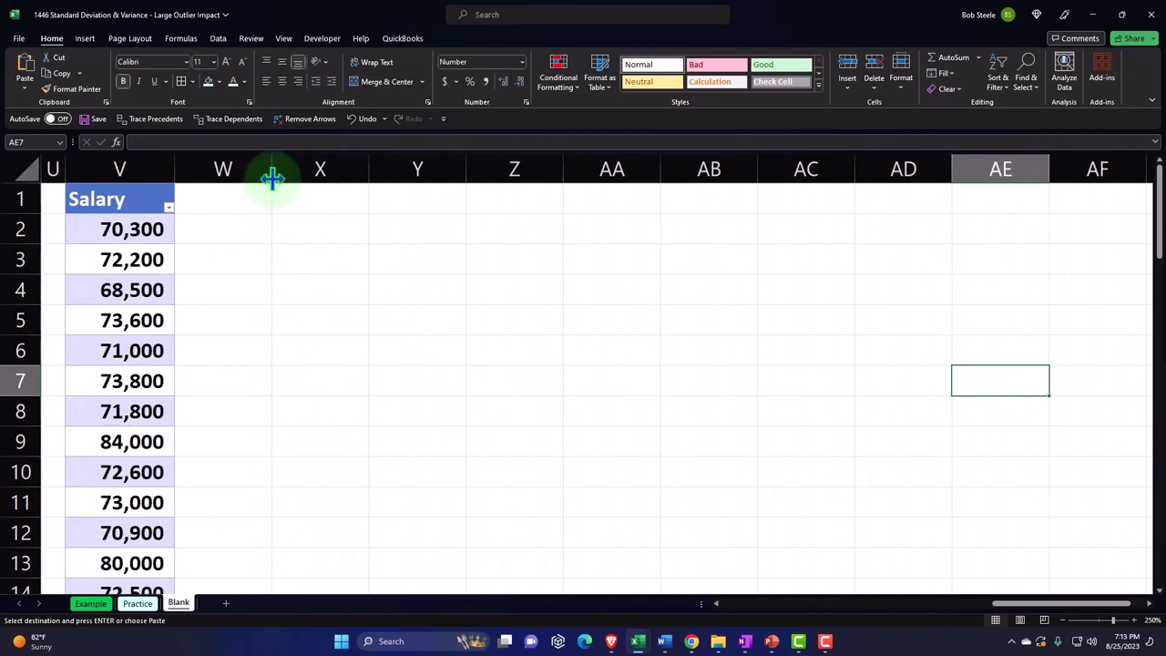
drag(271, 177, 200, 186)
Paste the copied statistic labels with their formatting at X2 and widen column X to fit the longest label
click(227, 227)
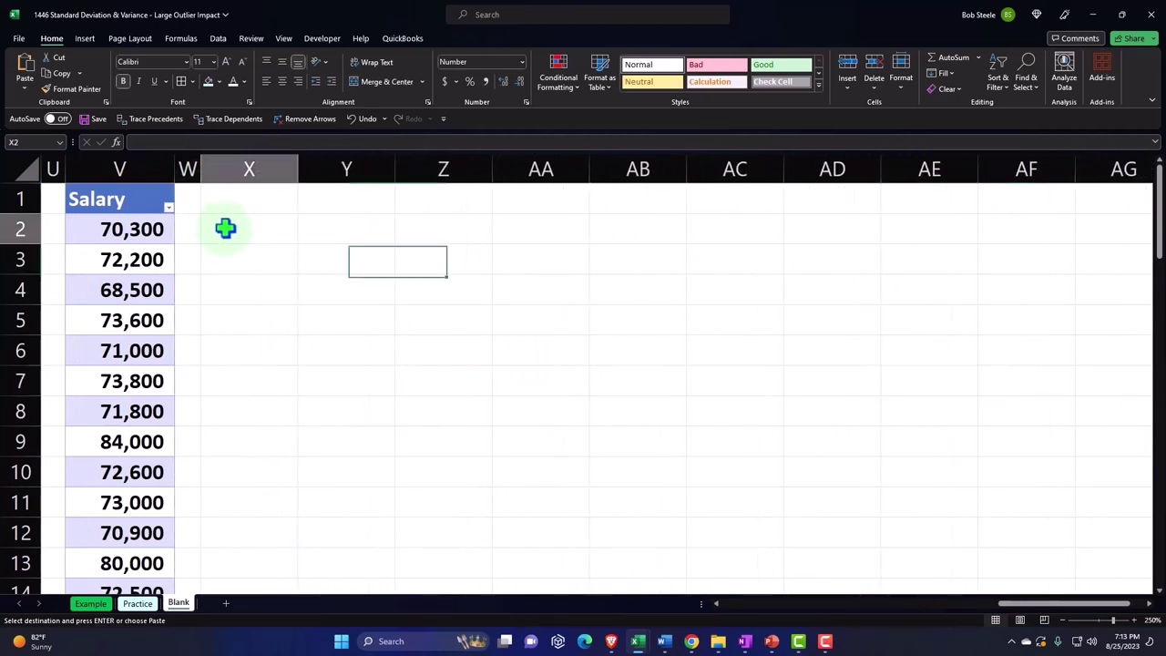
right_click(228, 234)
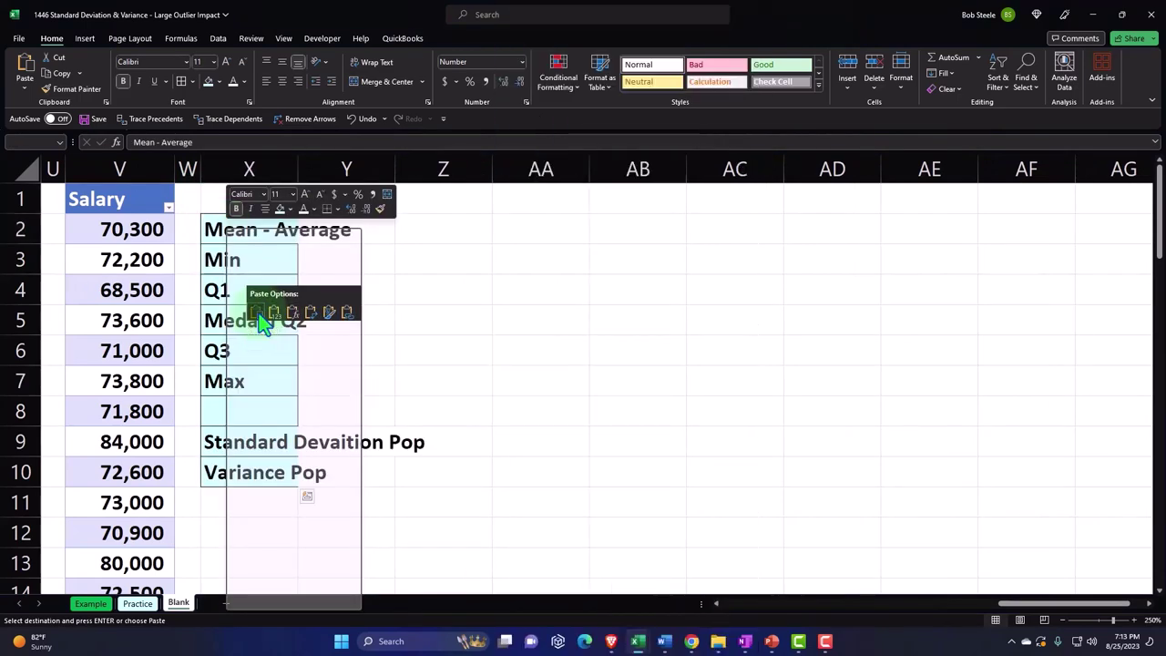
click(258, 317)
click(321, 259)
drag(295, 173, 440, 173)
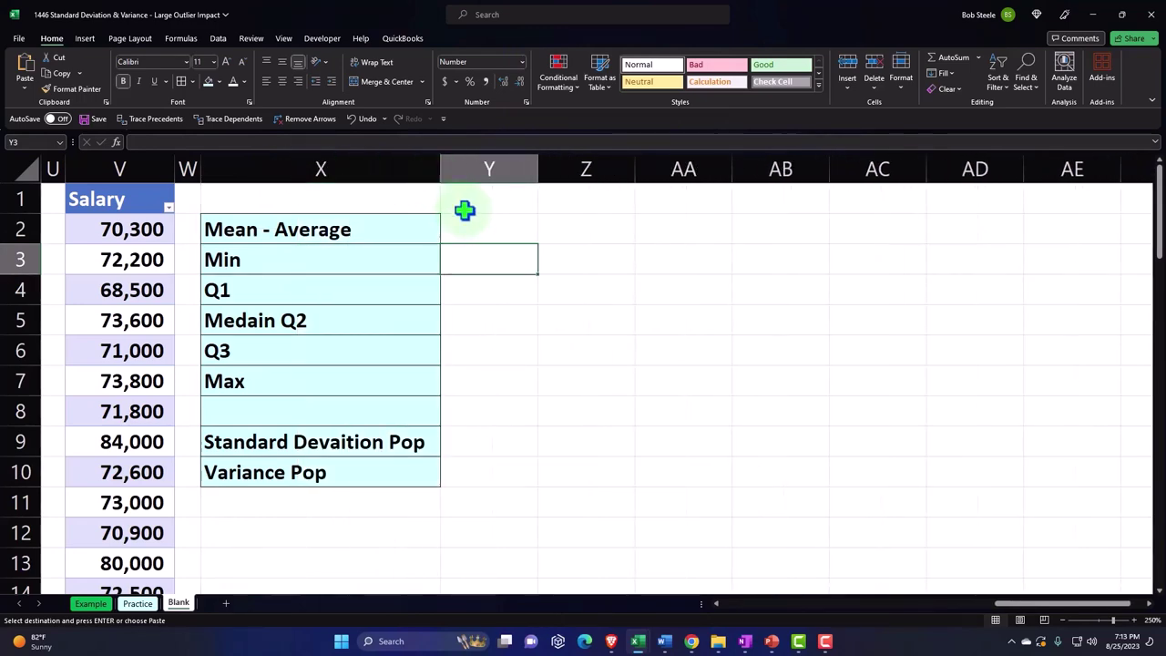
Calculate the mean of the new Salary table's column V in Y2 with the AVERAGE function
click(489, 231)
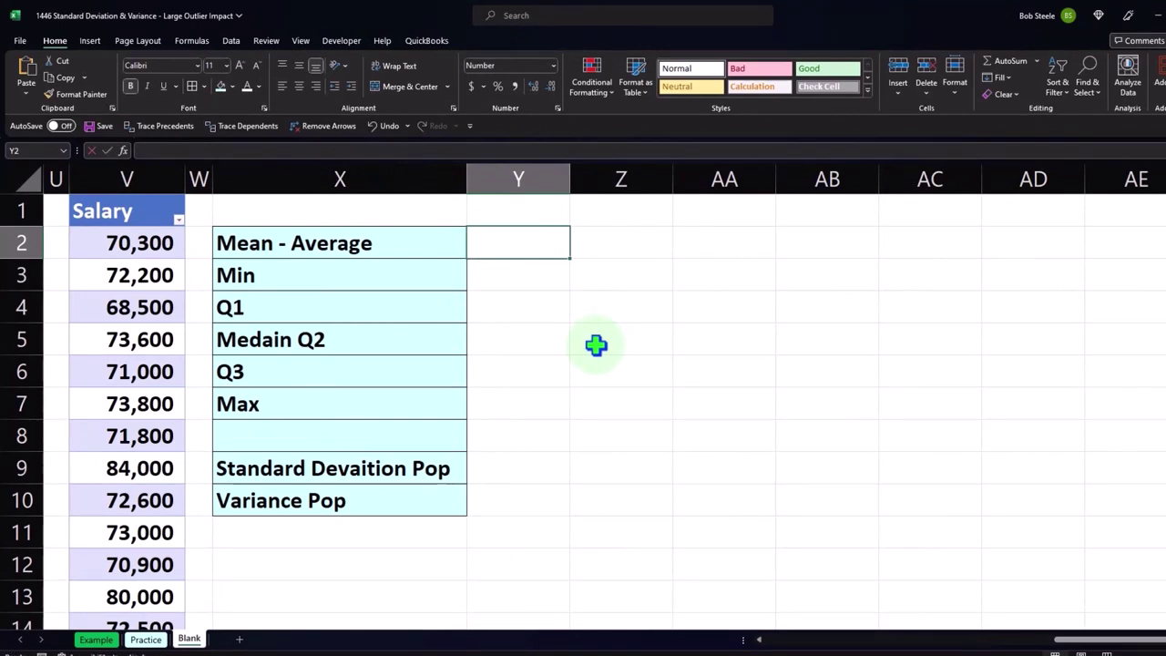
text(=aver)
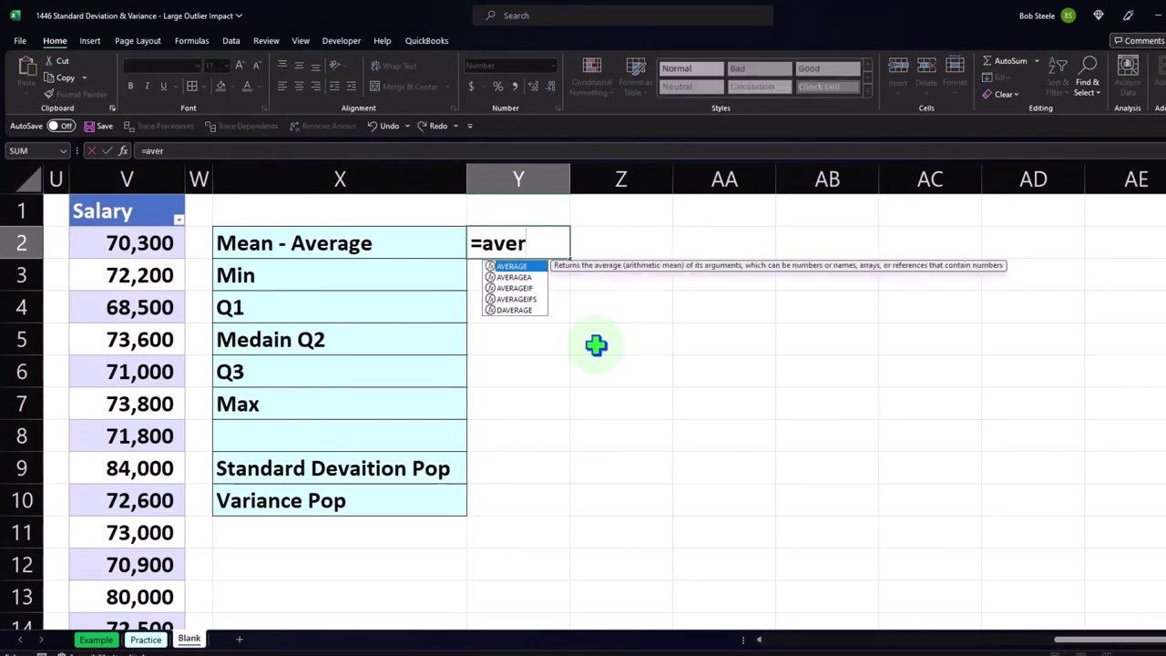
double_click(502, 268)
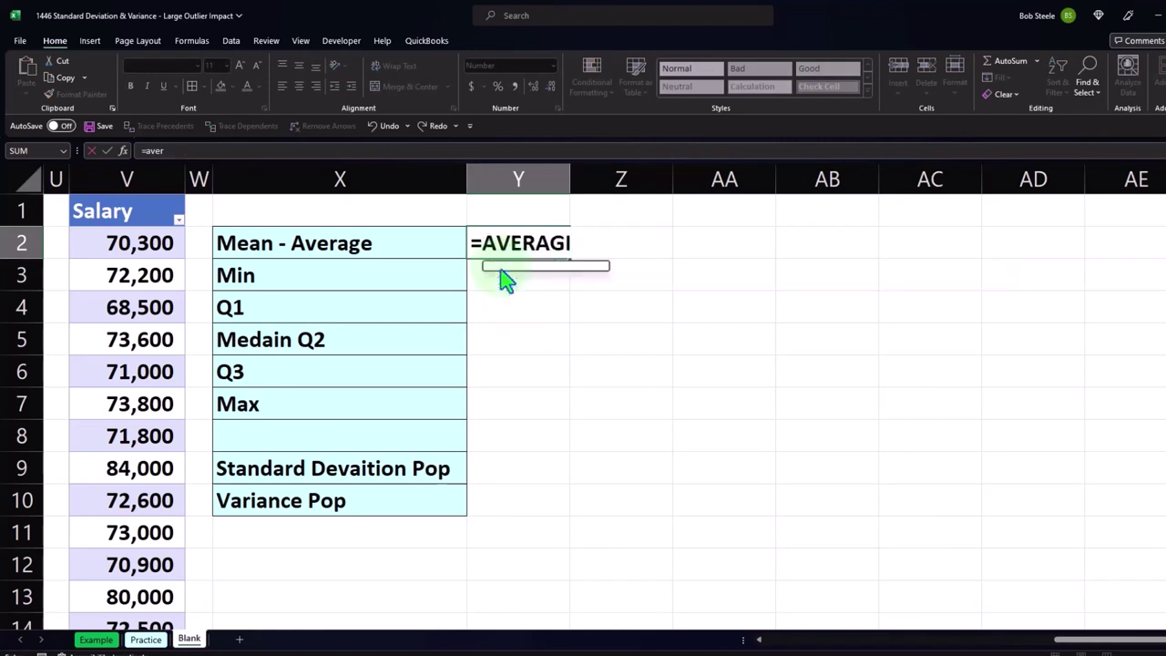
click(141, 188)
key(Return)
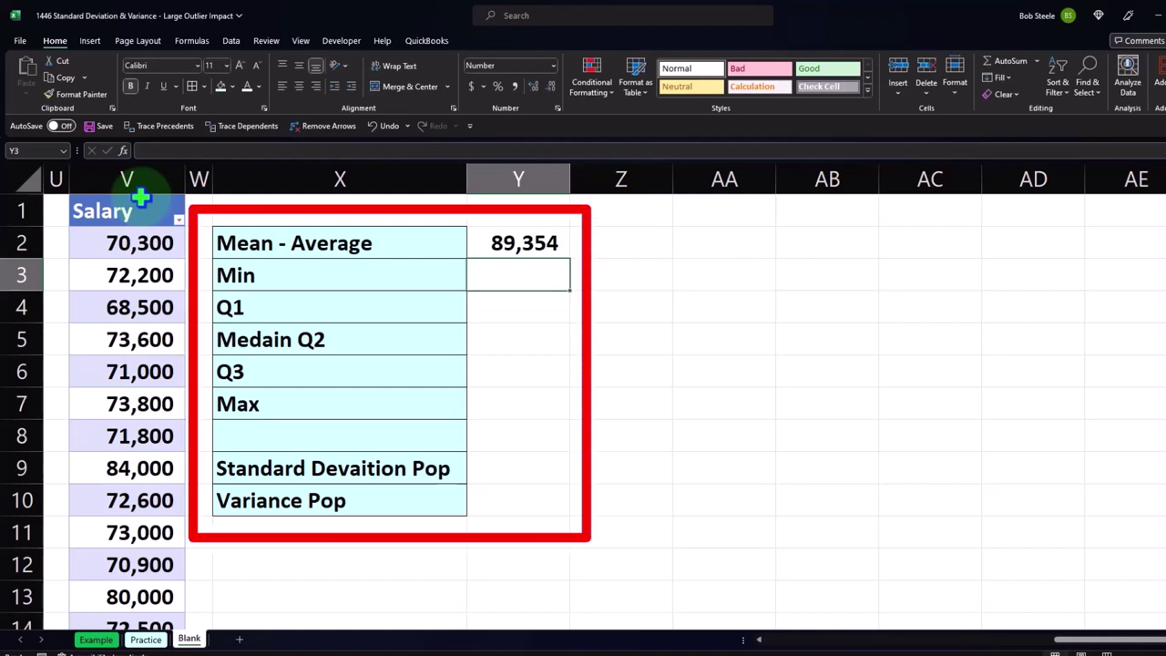
Change the outlier salary in V53, the last row of the new Salary table, to 60,000,000
scroll(104, 506, down, 19)
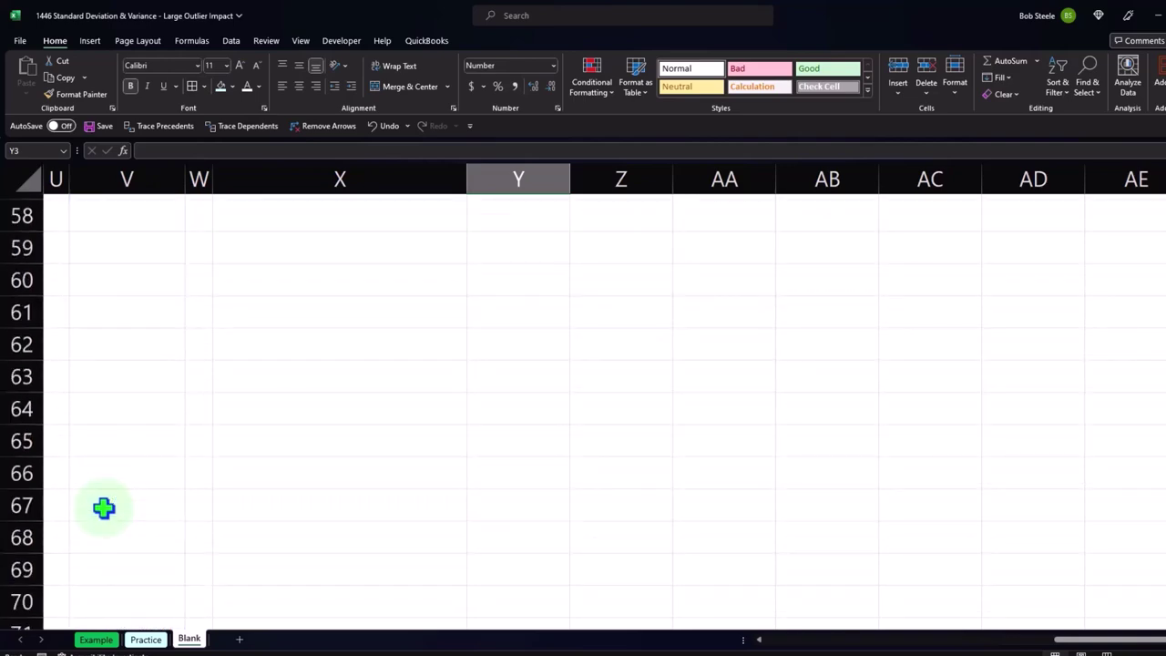
scroll(104, 507, up, 4)
click(117, 416)
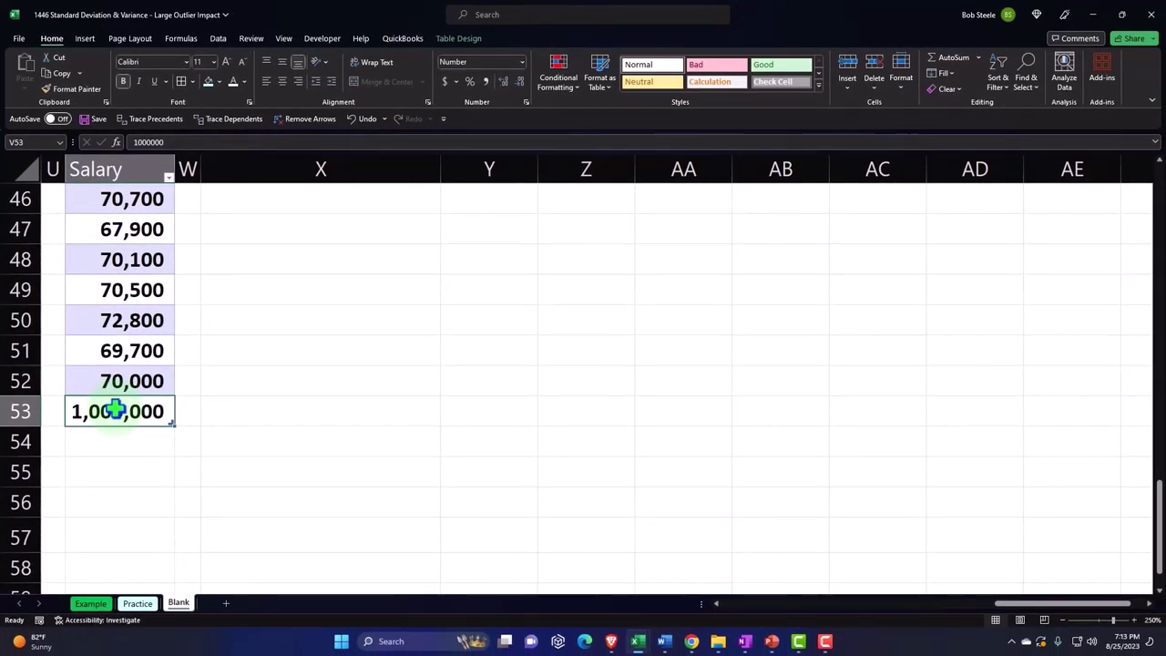
text(60)
text(000000)
key(Return)
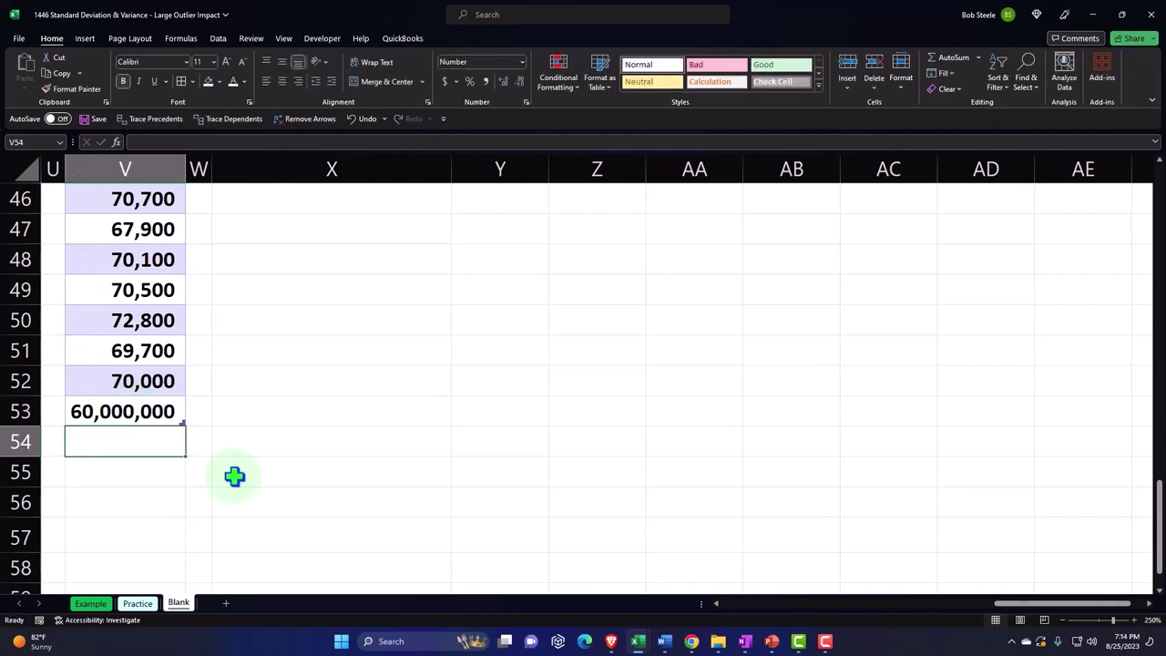
Widen column Y enough to display the full mean value in Y2
scroll(262, 494, up, 8)
scroll(263, 494, up, 7)
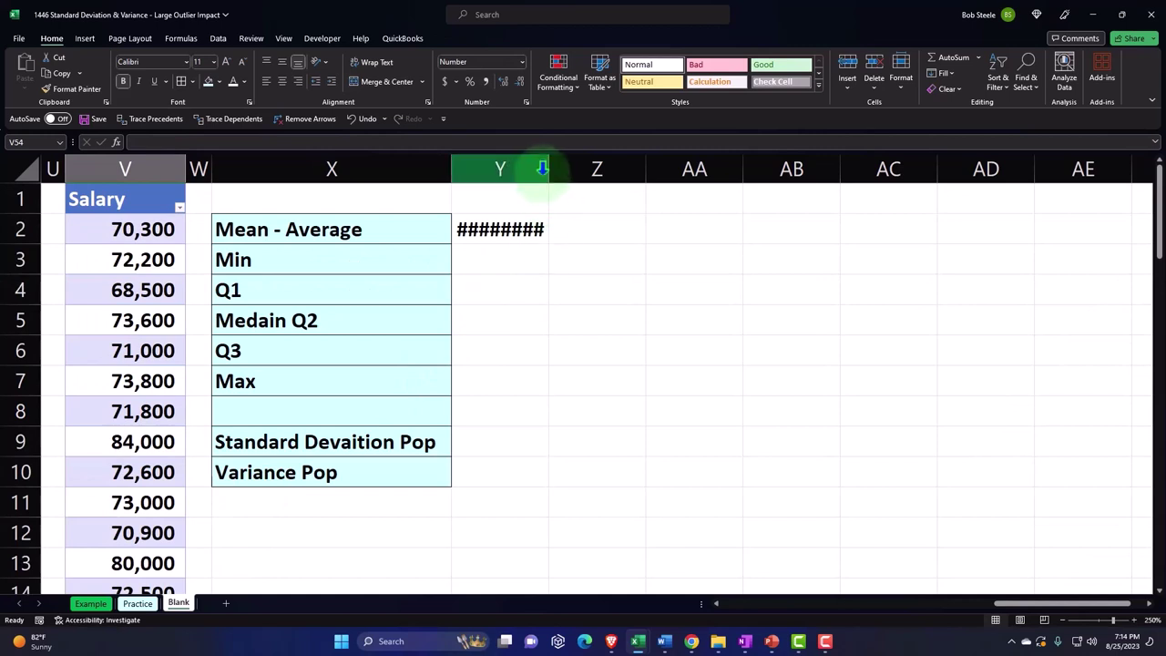
drag(546, 164, 563, 164)
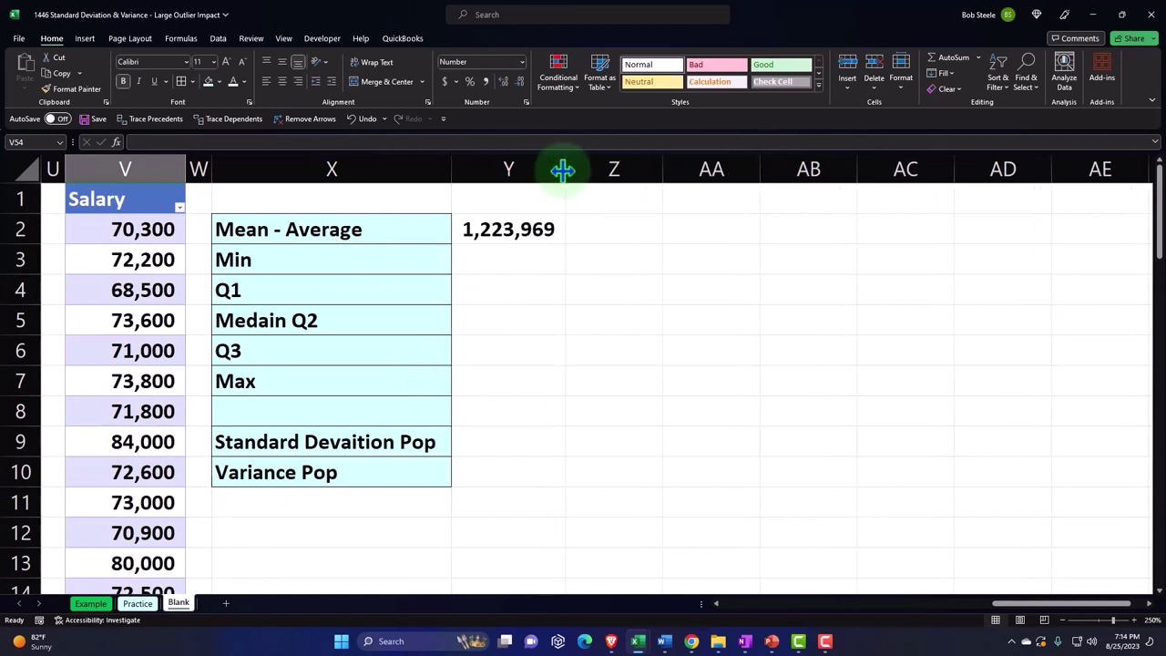
Calculate the minimum of the new Salary column V in Y3 with the MIN function
click(531, 261)
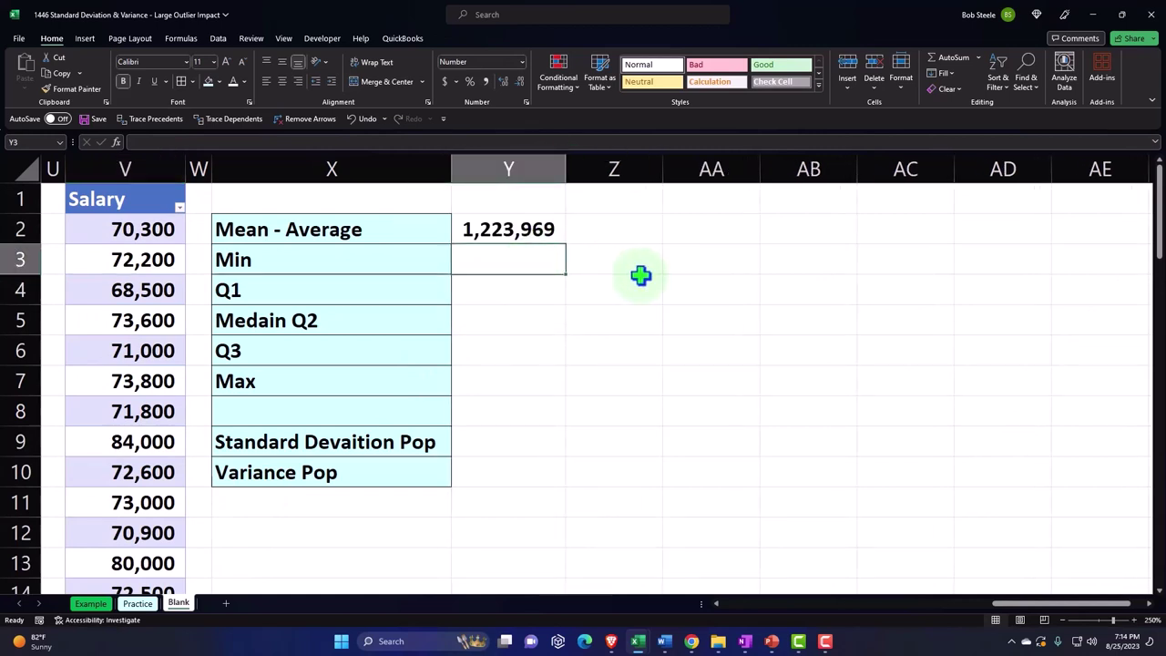
text(=)
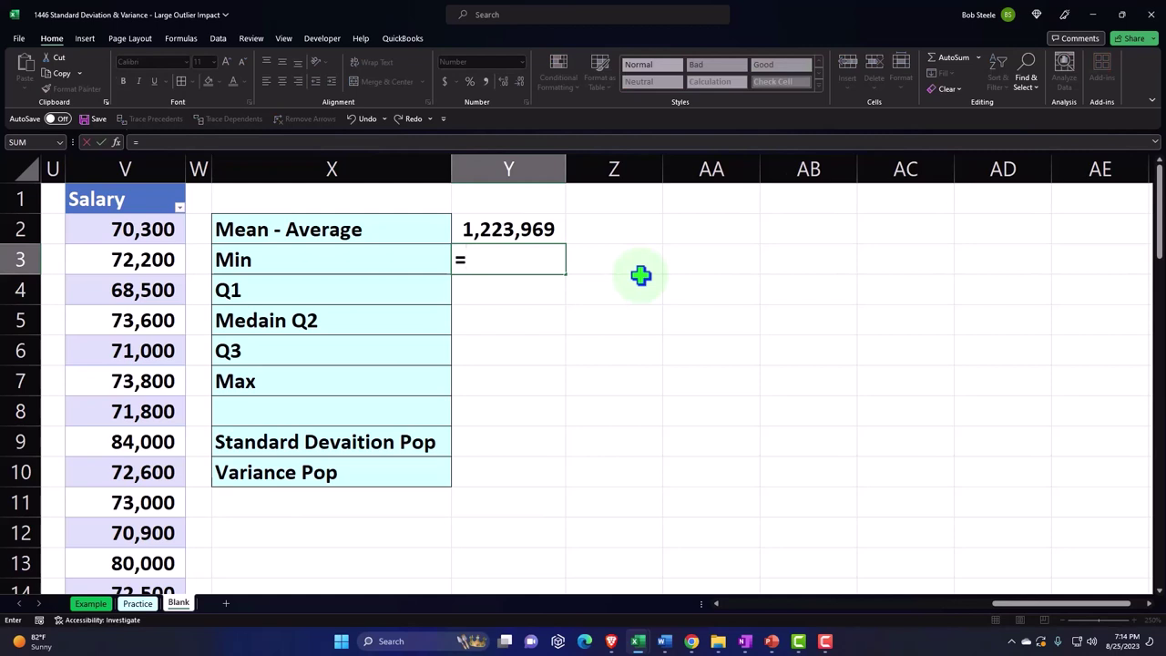
text(mi)
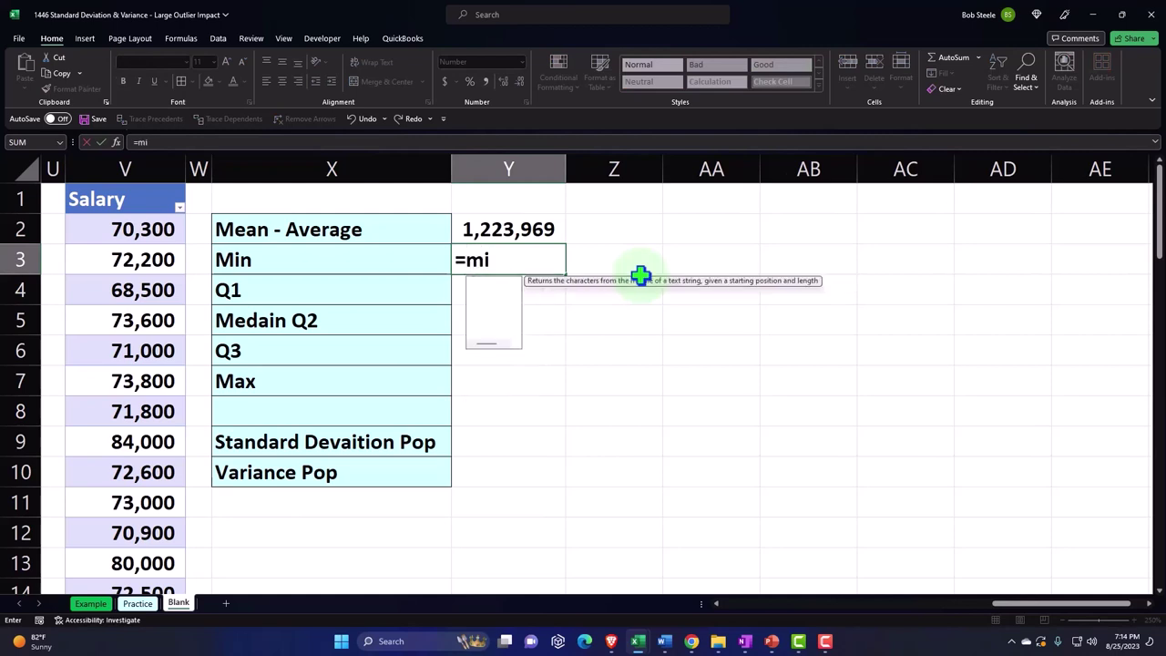
text(n()
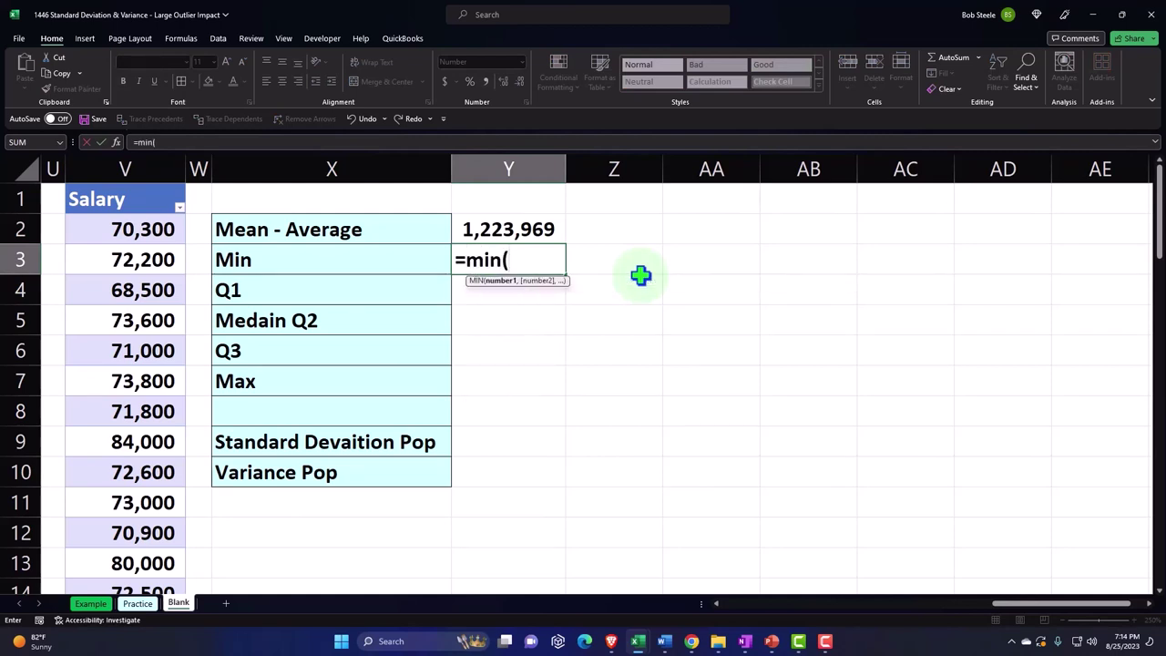
click(119, 185)
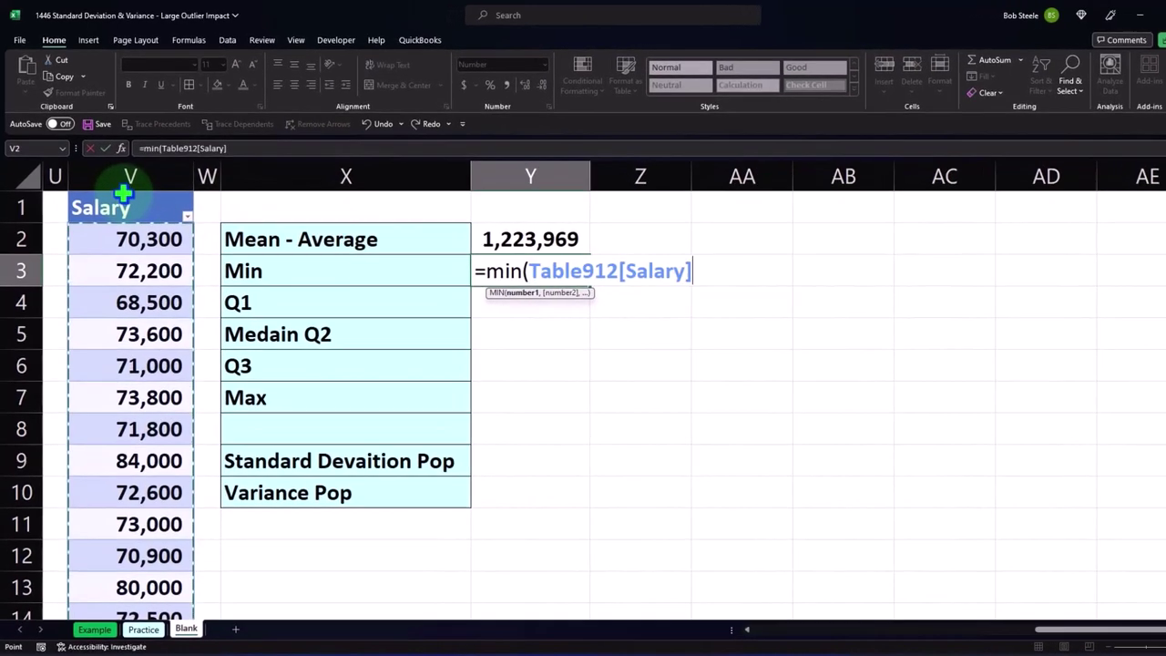
key(Return)
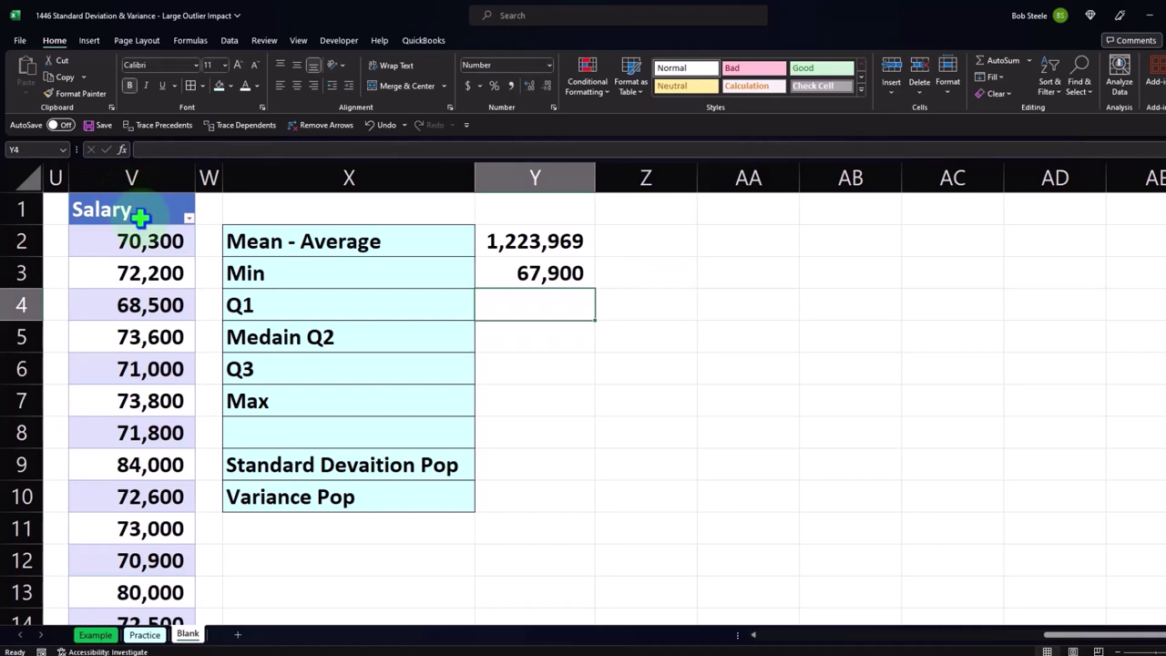
Calculate the first quartile of the new Salary column V in Y4 with QUARTILE.EXC, using quart 1
drag(1124, 635, 1057, 645)
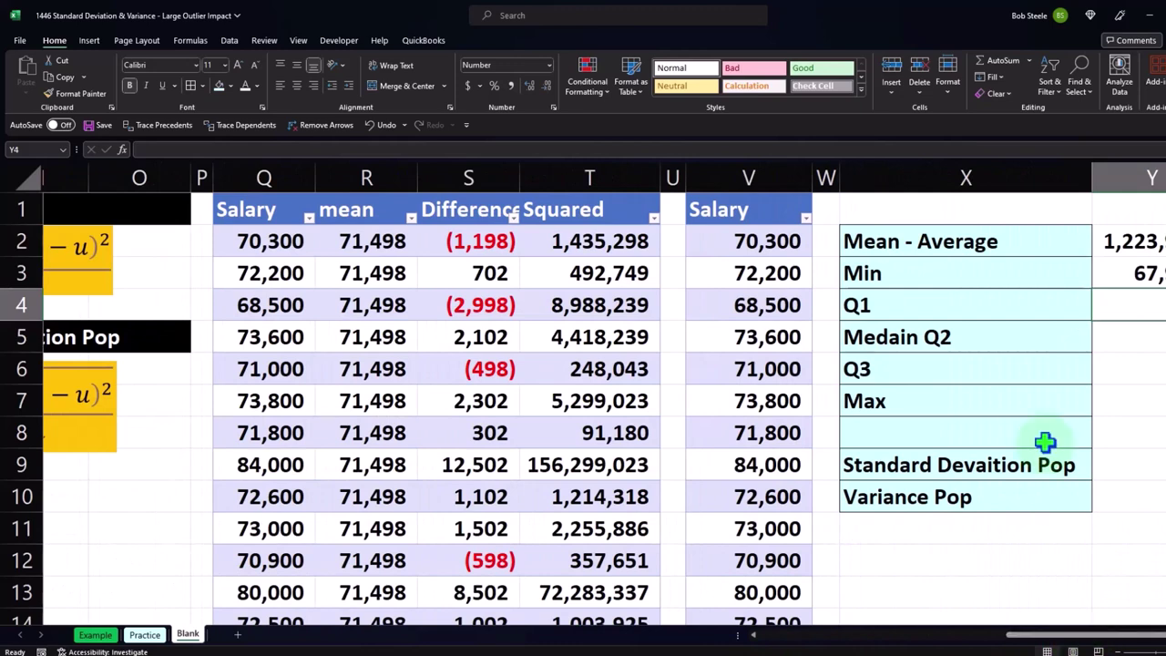
scroll(1045, 441, right, 4)
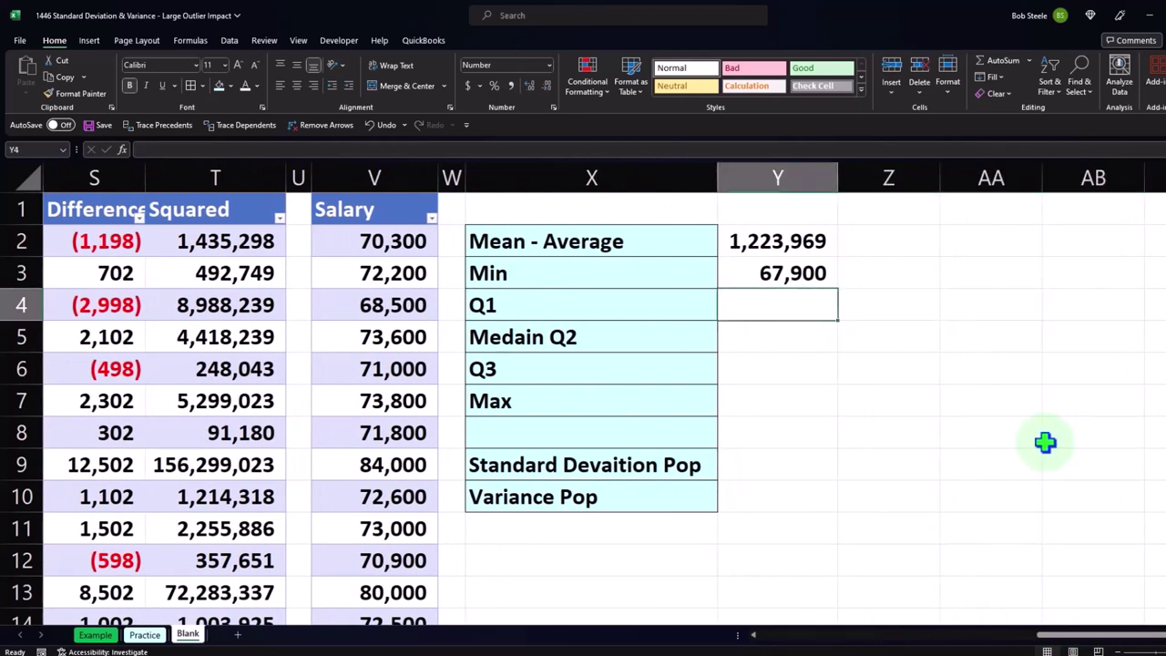
text(=qu)
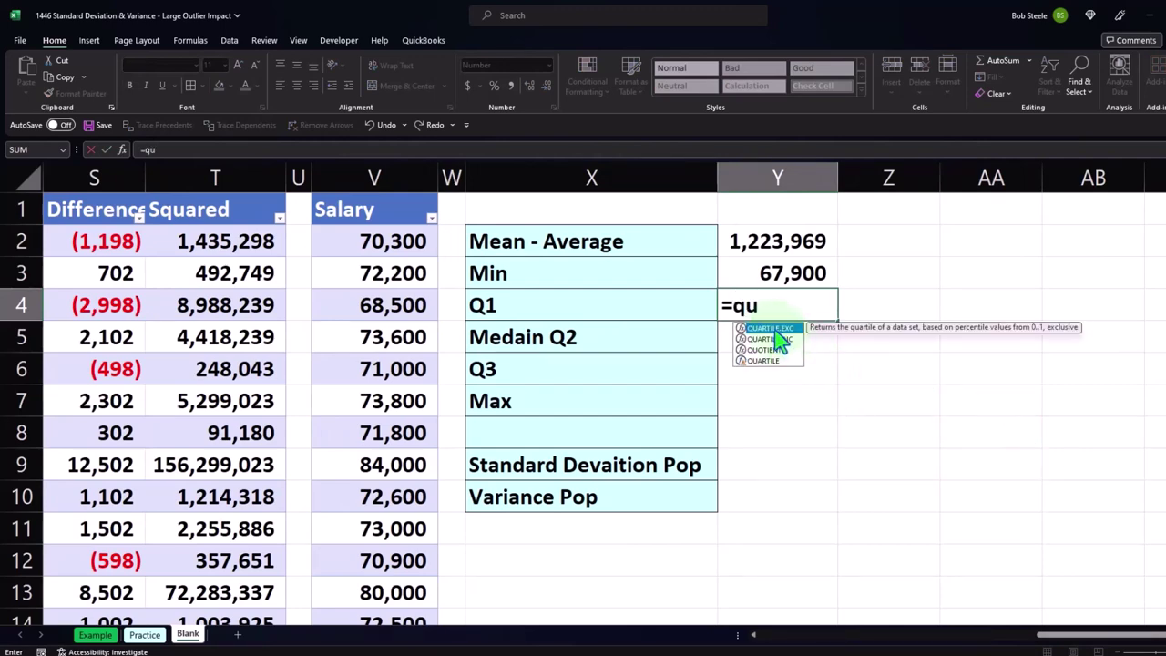
key(Tab)
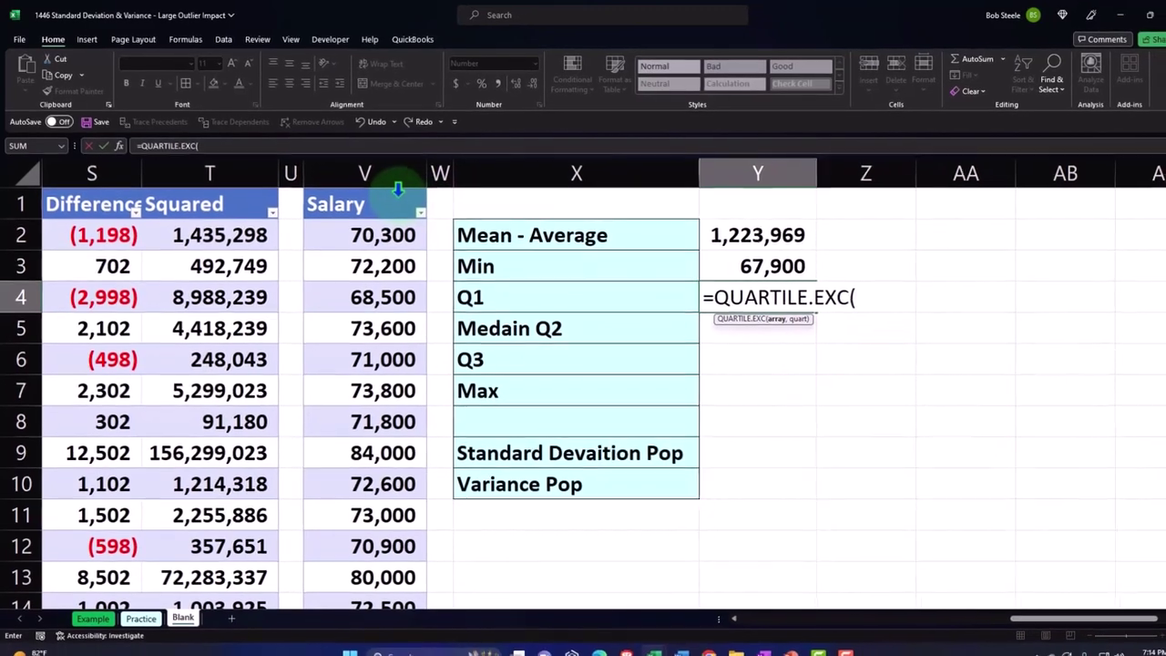
click(398, 188)
text(,1)
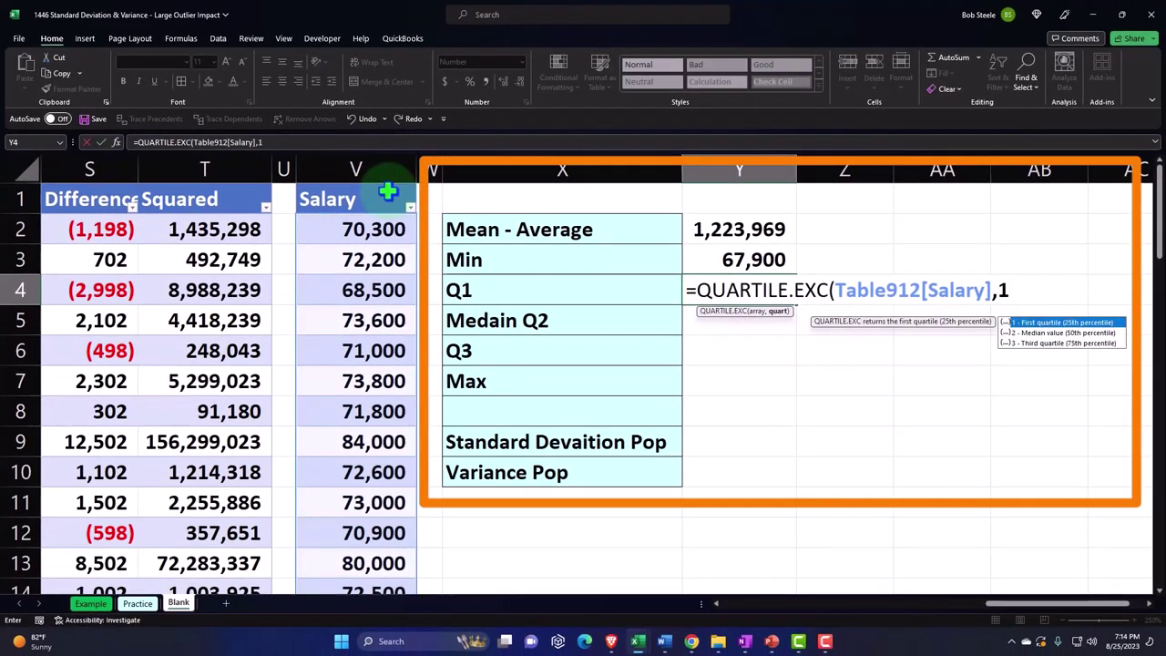
key(Return)
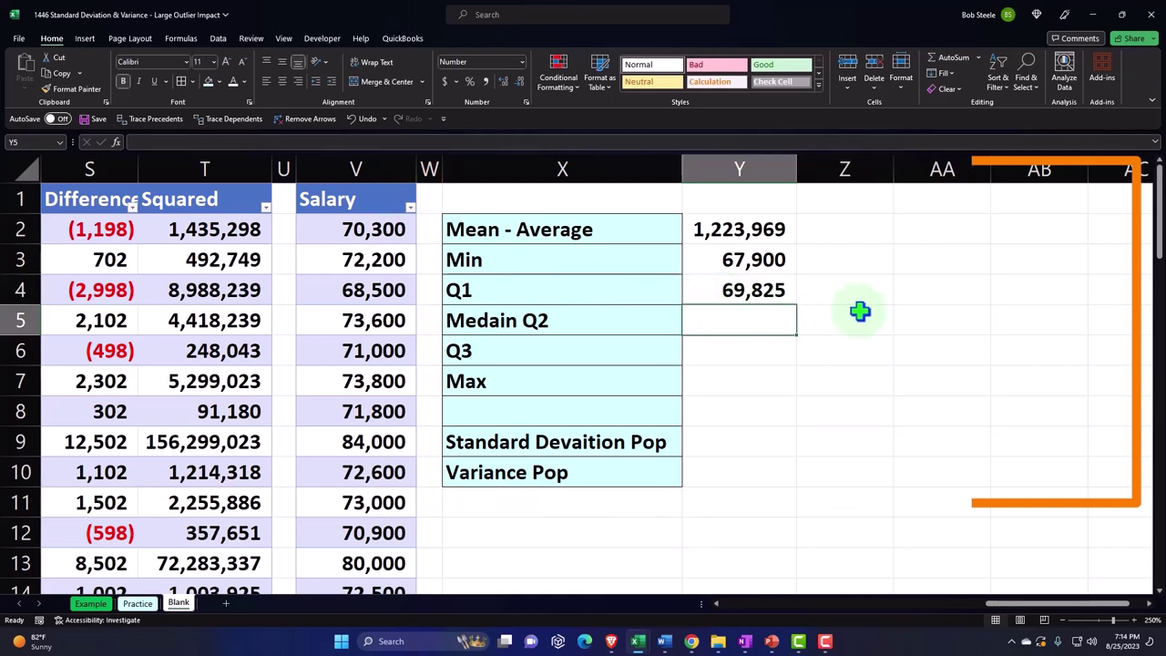
Calculate the median of the new Salary column V in Y5 with the MEDIAN function
text(=)
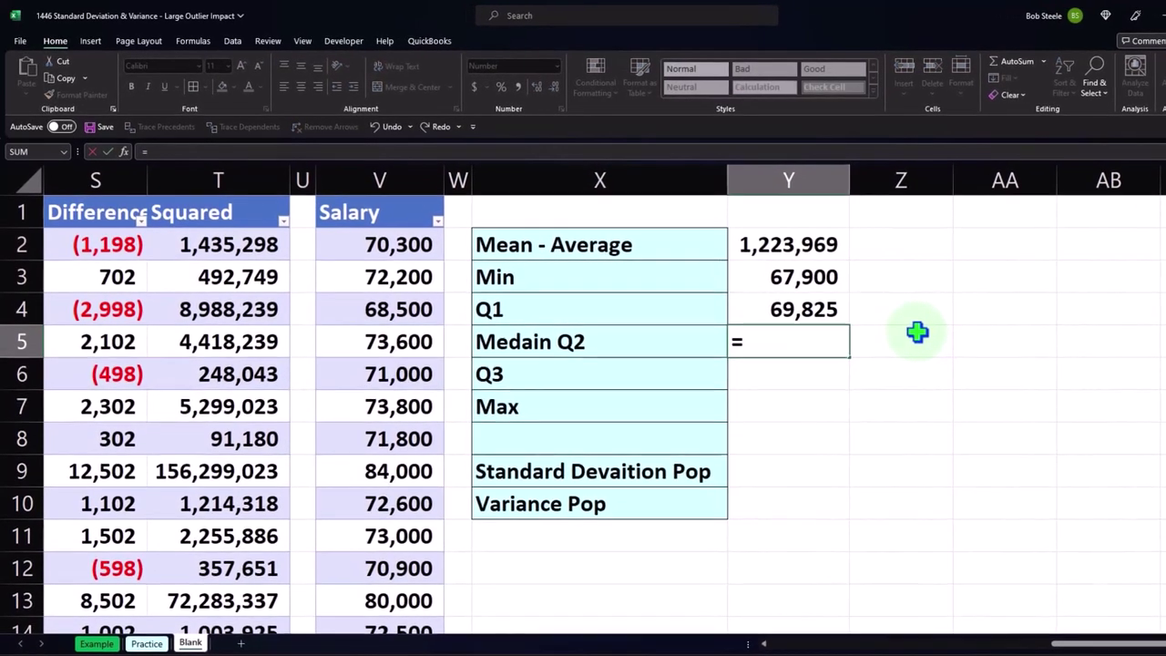
text(me)
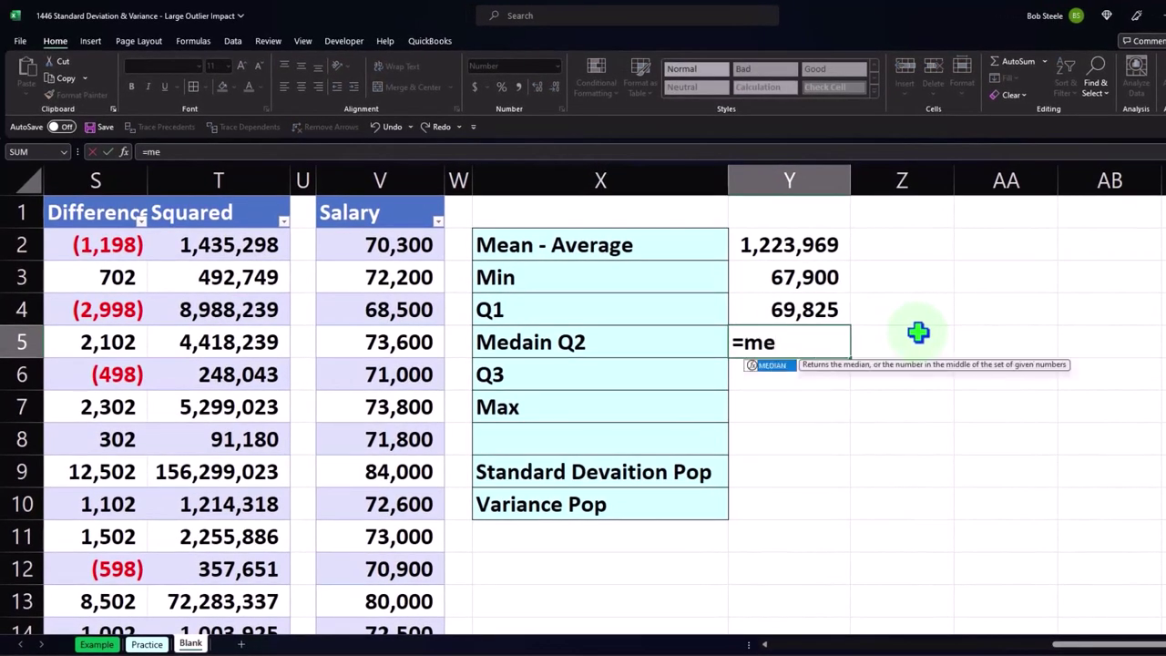
key(Tab)
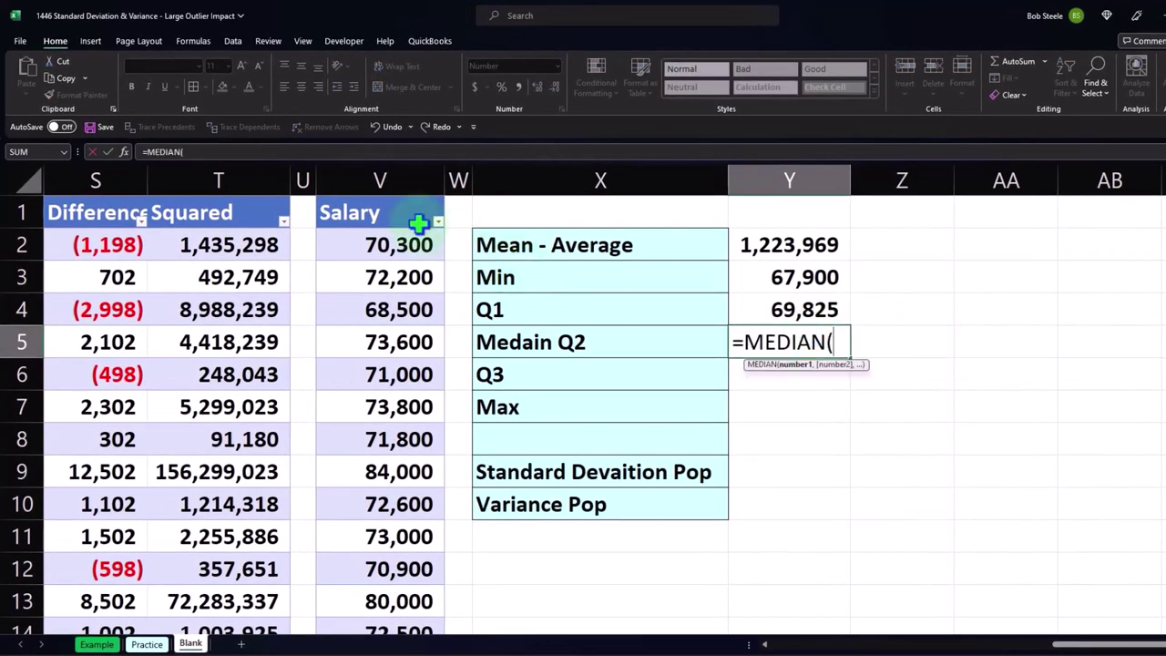
click(392, 192)
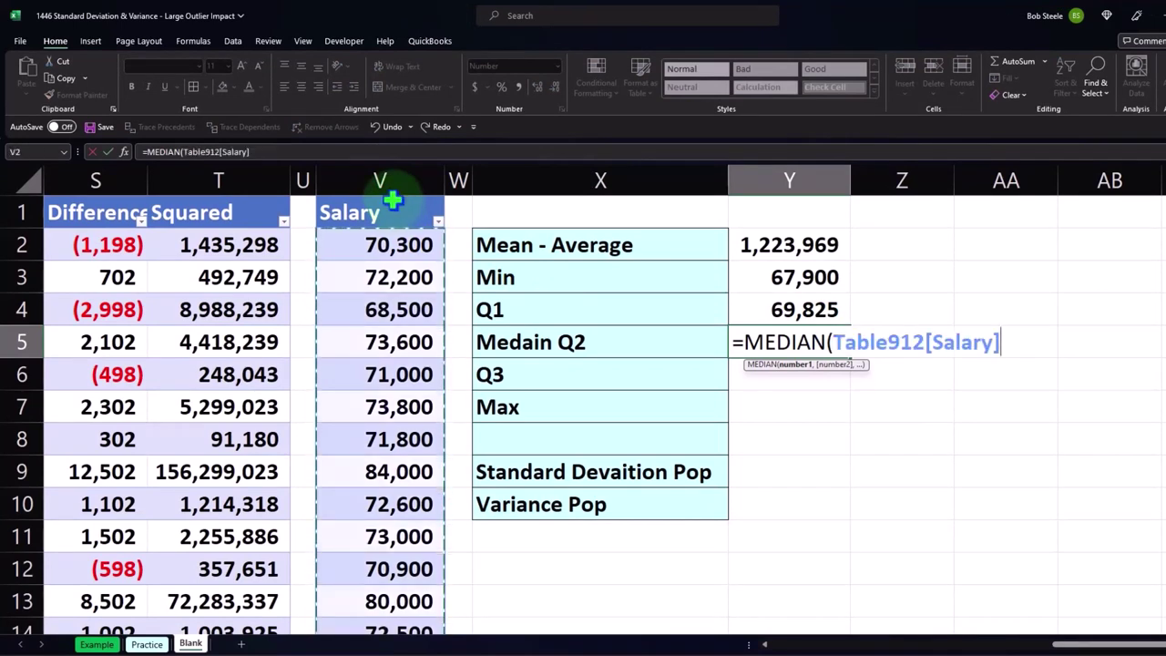
key(Return)
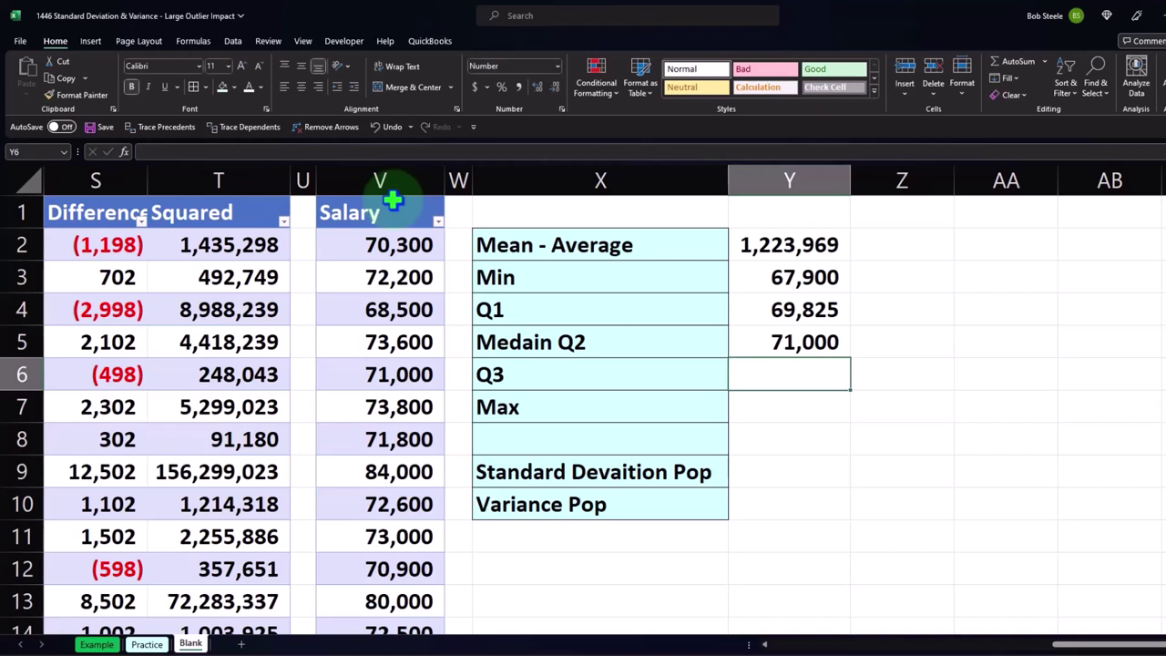
Compare the median in Y5 with the mean in Y2, and return to the empty Q3 cell Y6
key(Up)
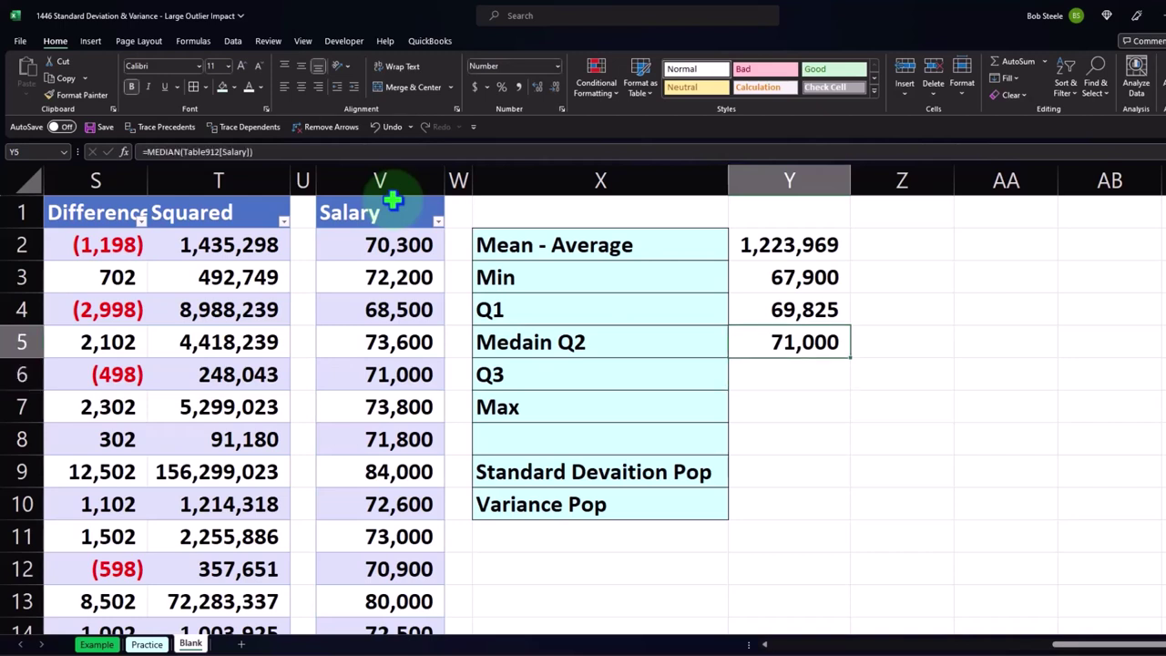
key(Up)
key(Up)
key(Up)
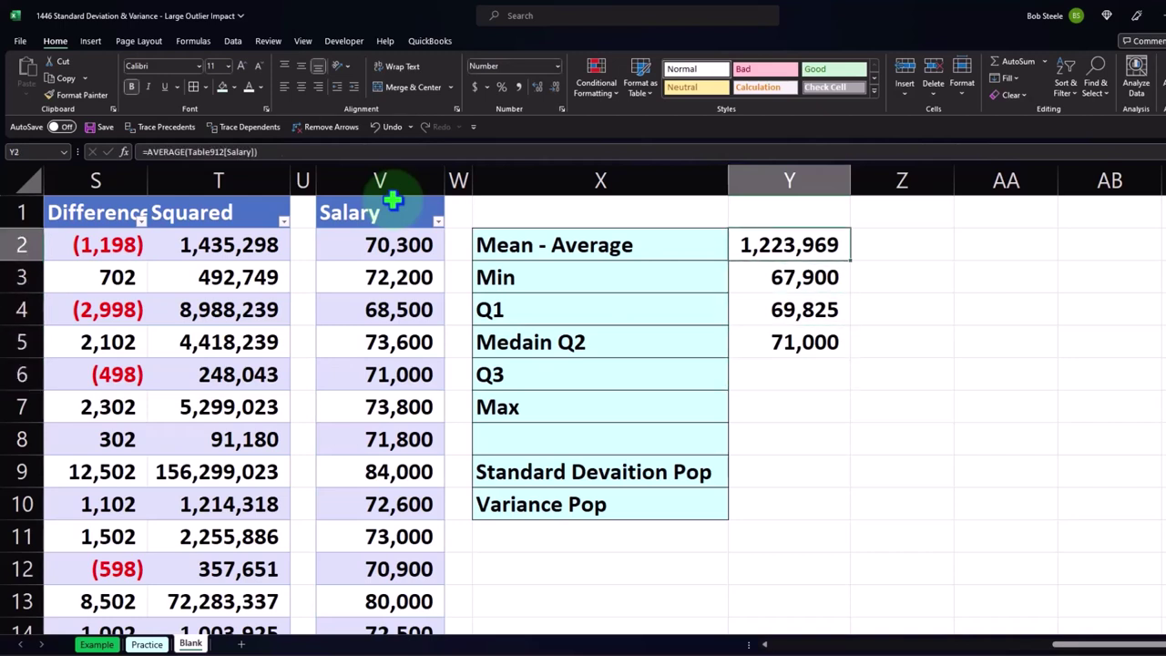
key(Down)
key(Down)
key(Down)
key(Down)
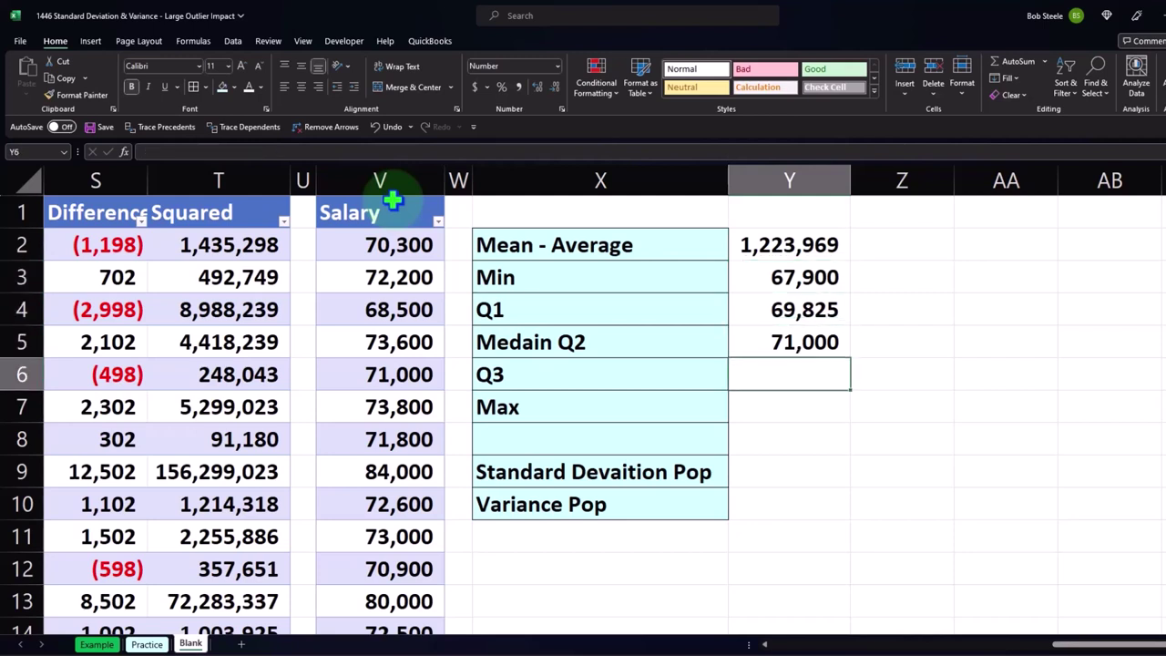
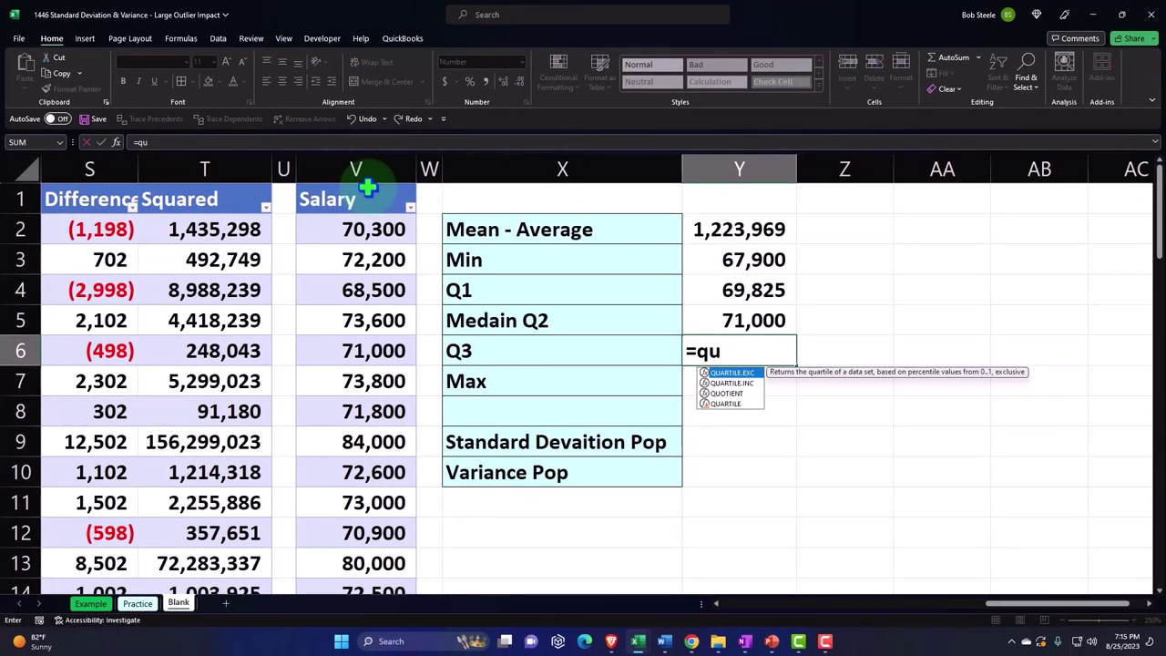
Calculate the third quartile of the new Salary column V in Y6 with QUARTILE.EXC, using quart 3
key(Tab)
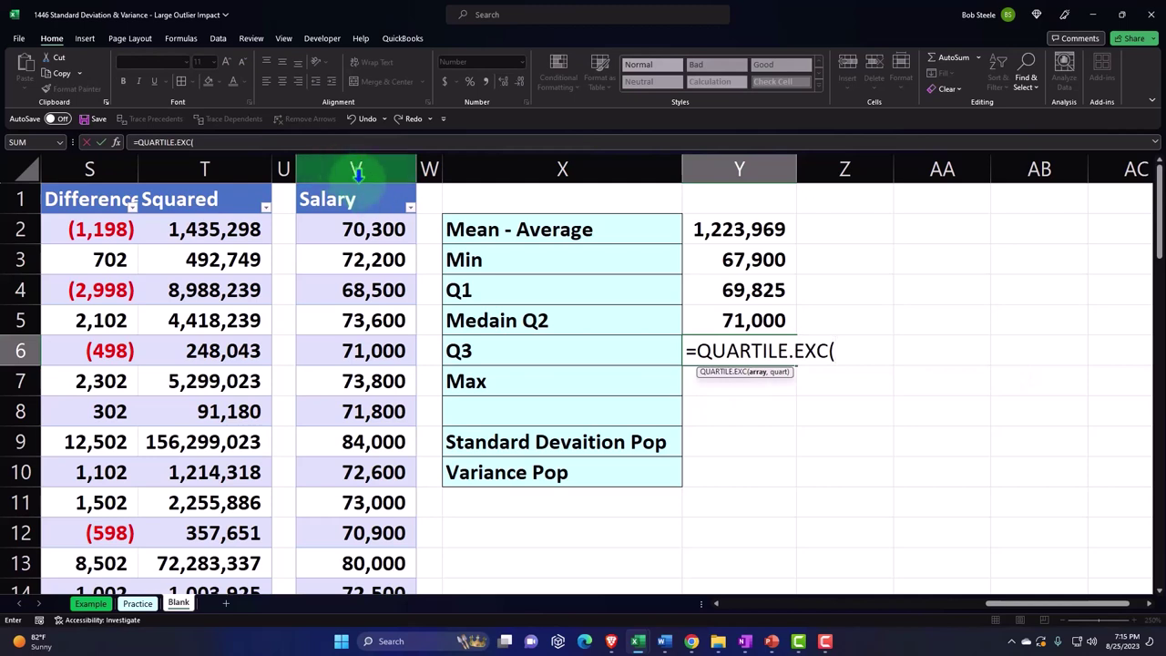
click(360, 185)
text(,3)
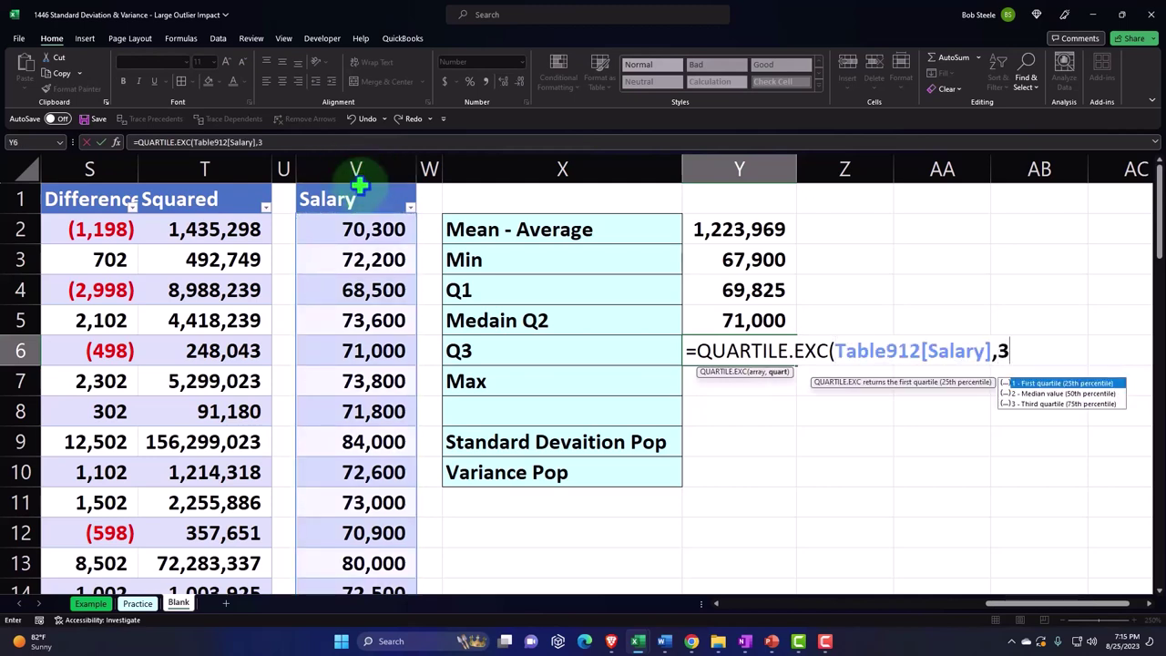
key(Return)
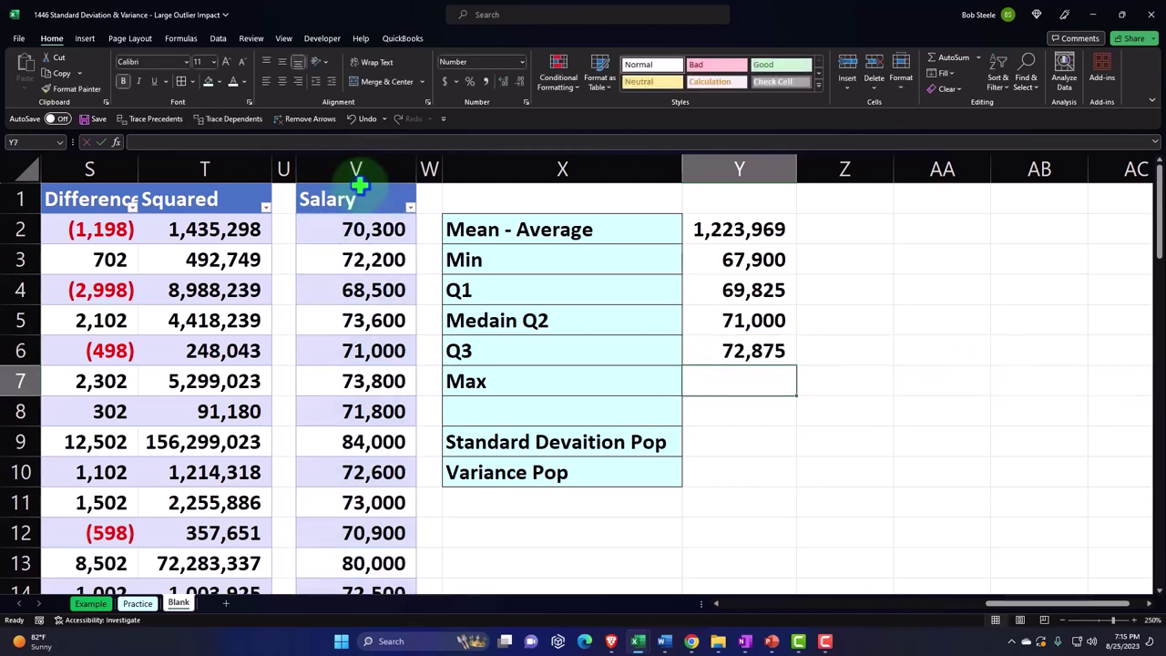
Calculate the maximum of the new Salary column V in Y7 with the MAX function, and widen column Y to fit the result
text(=max)
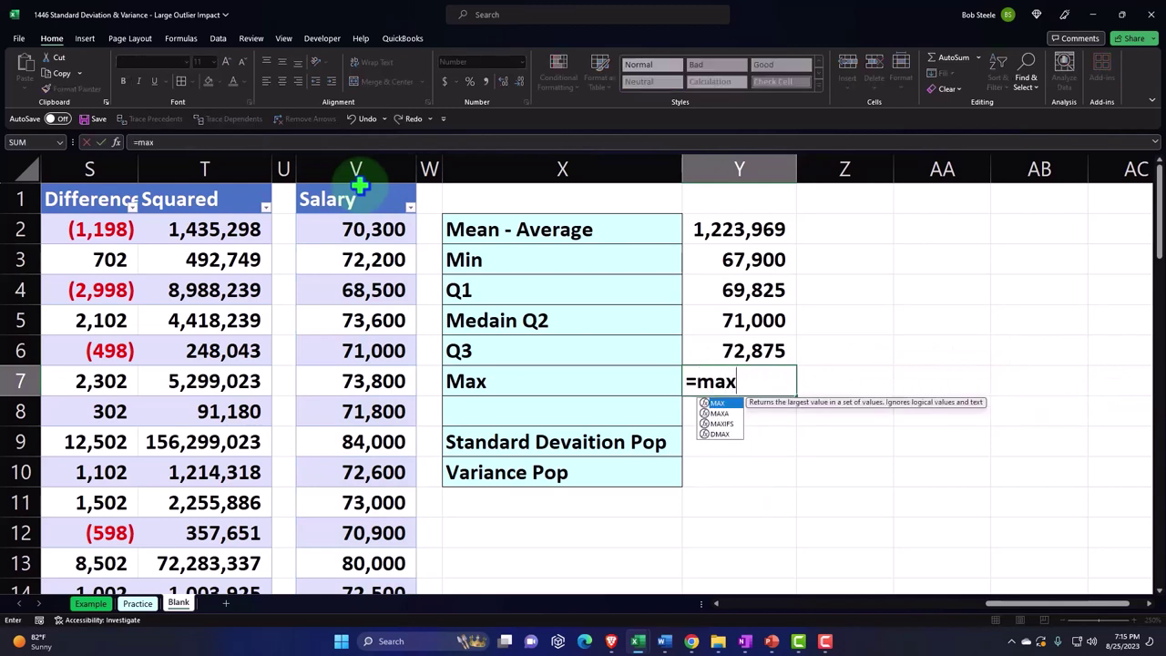
double_click(718, 402)
click(363, 187)
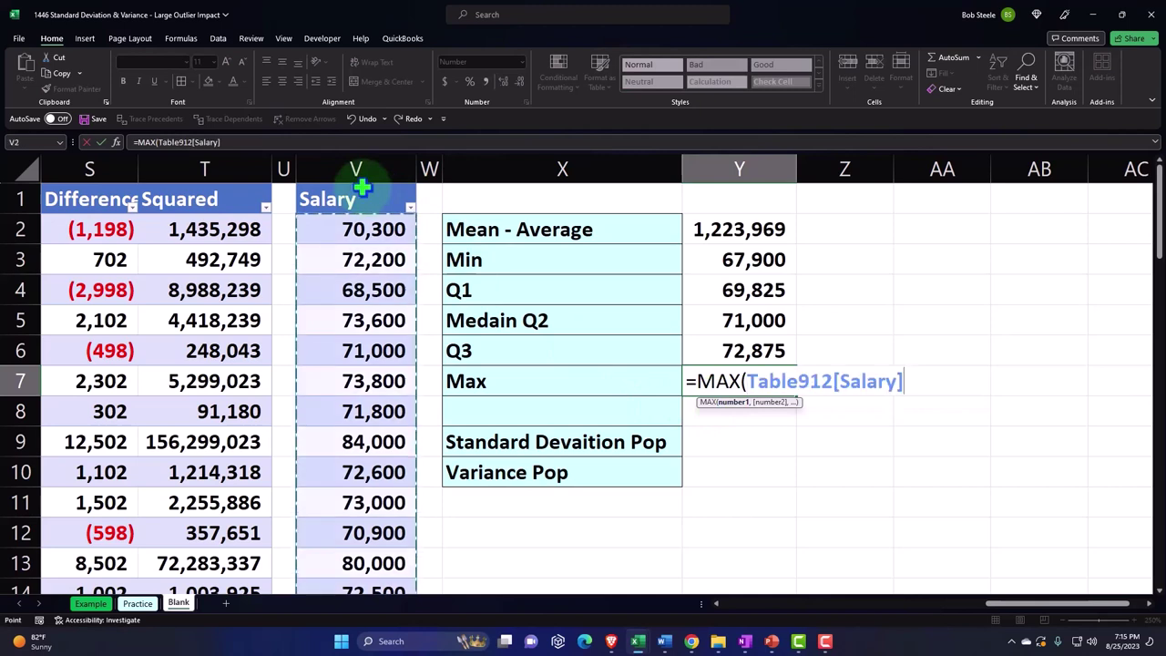
key(Return)
key(Up)
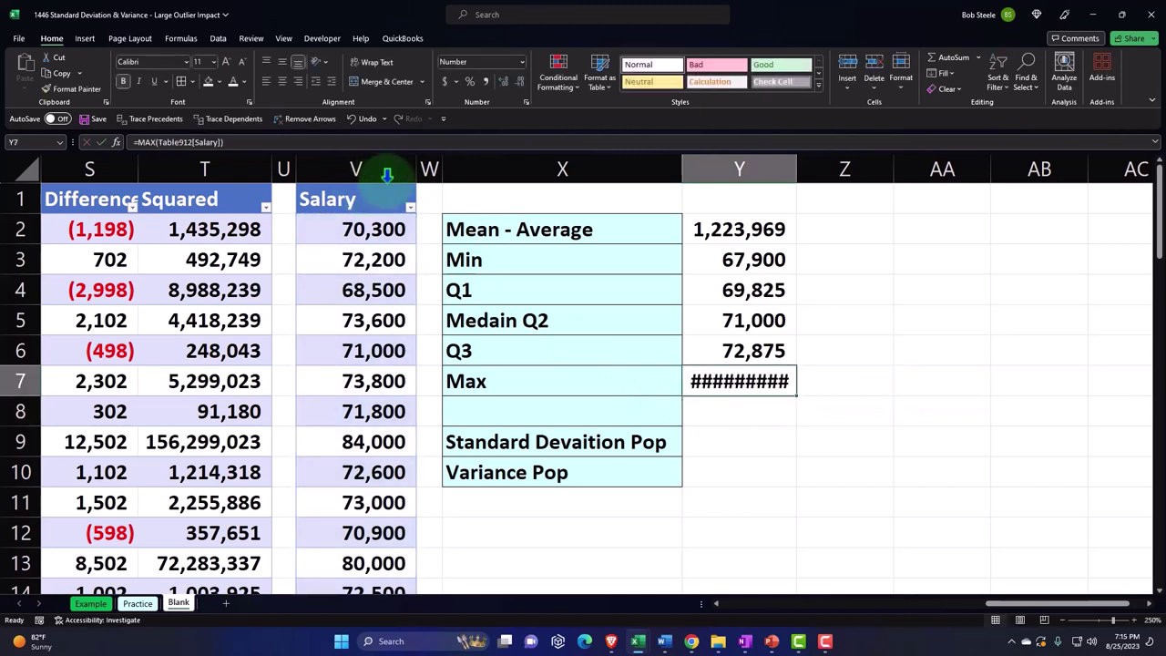
drag(797, 169, 804, 168)
Calculate the population standard deviation of the new Salary column V in Y9 with the STDEV.P function
click(760, 260)
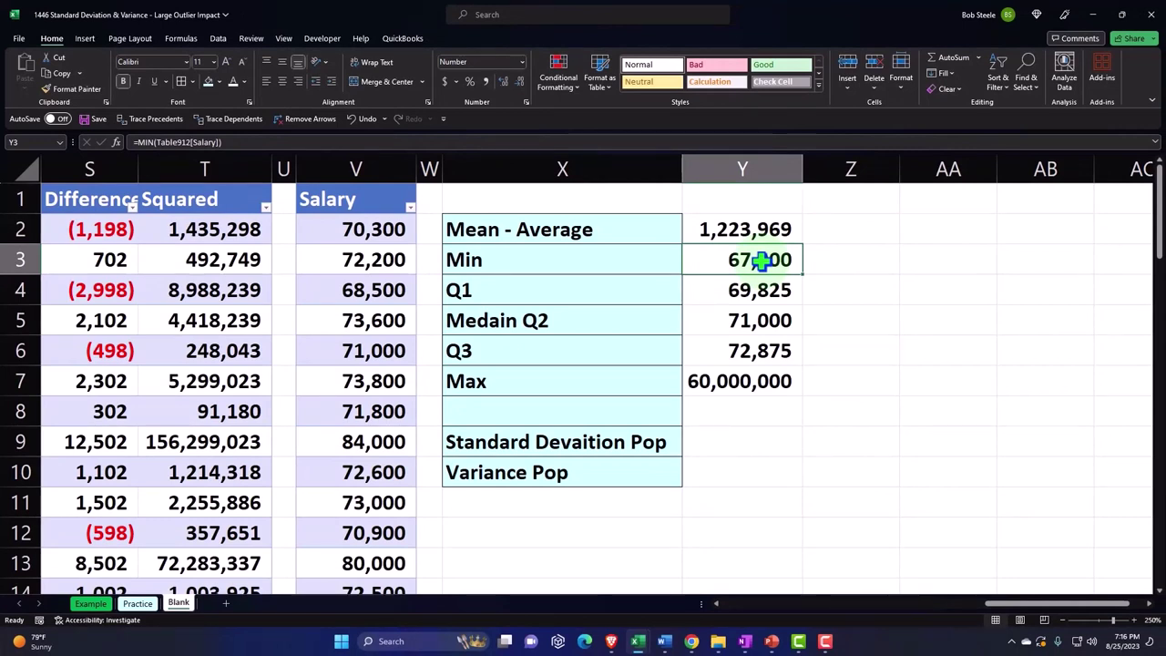
key(Down)
key(Down)
key(Down)
key(Down)
key(Down)
key(Down)
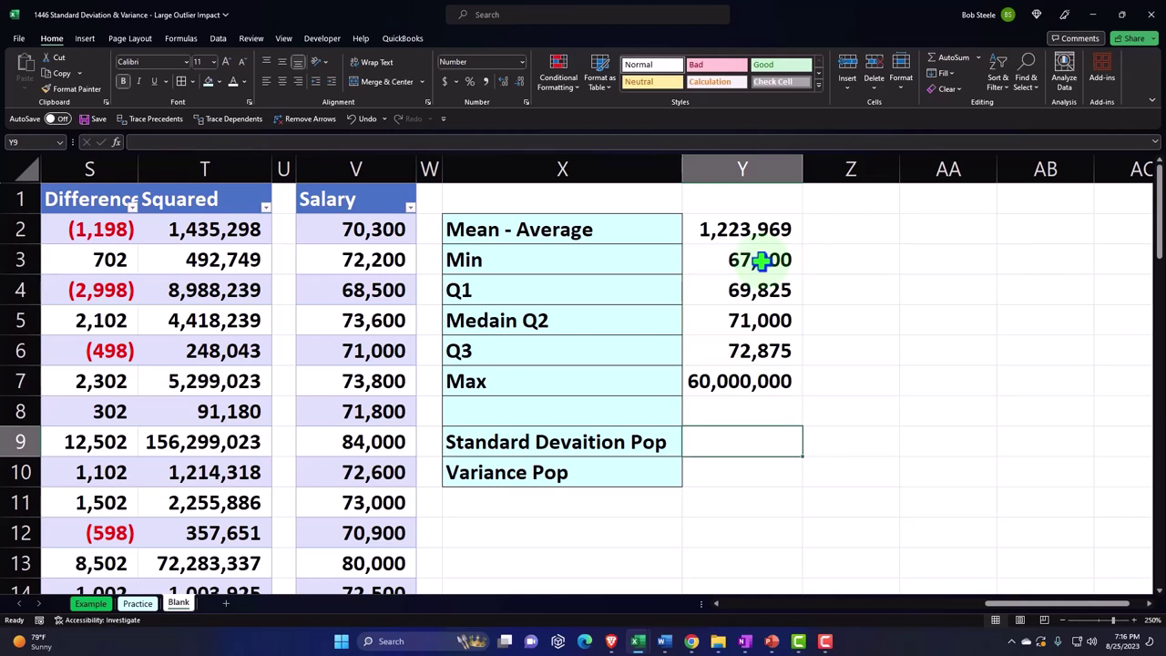
text(=st)
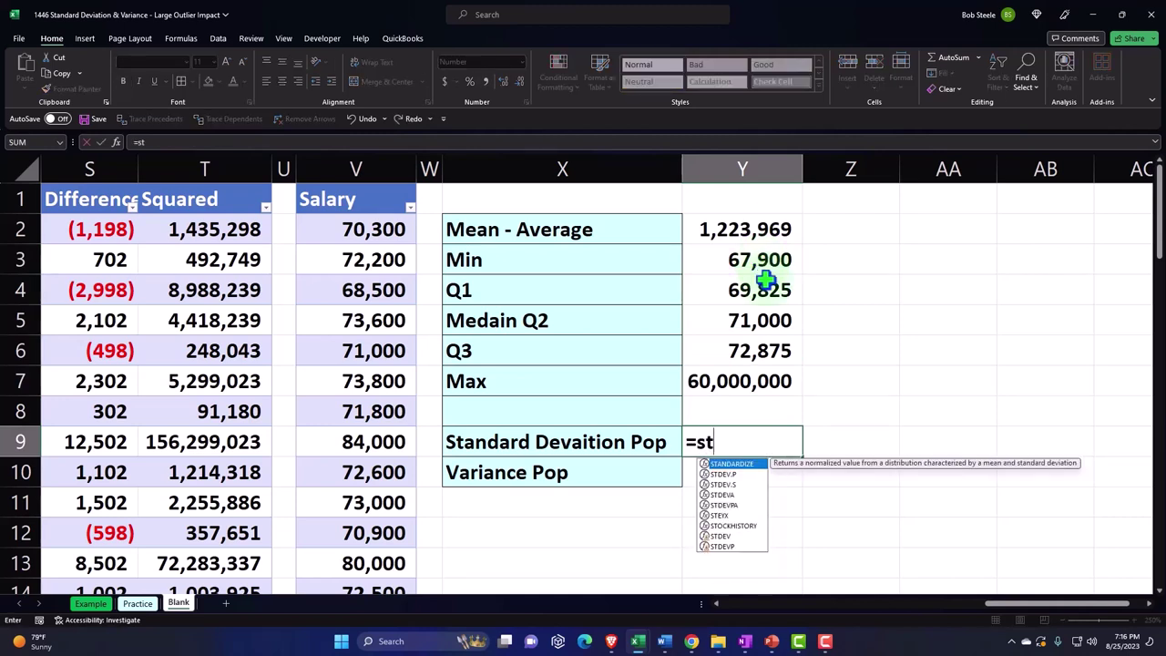
double_click(734, 476)
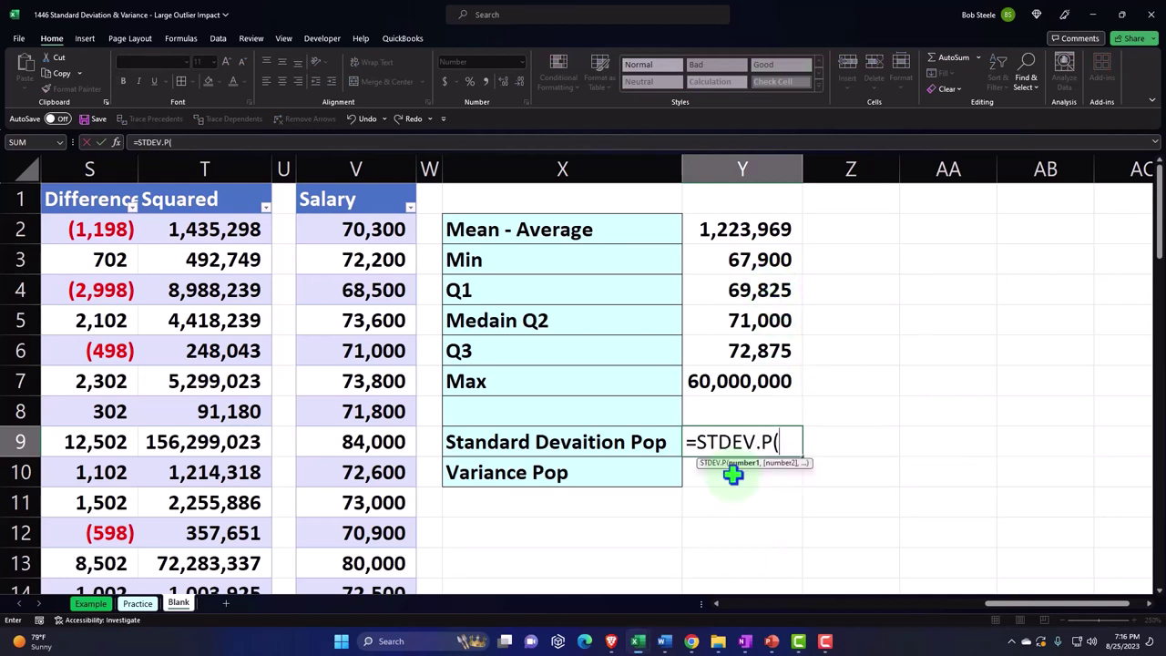
click(349, 188)
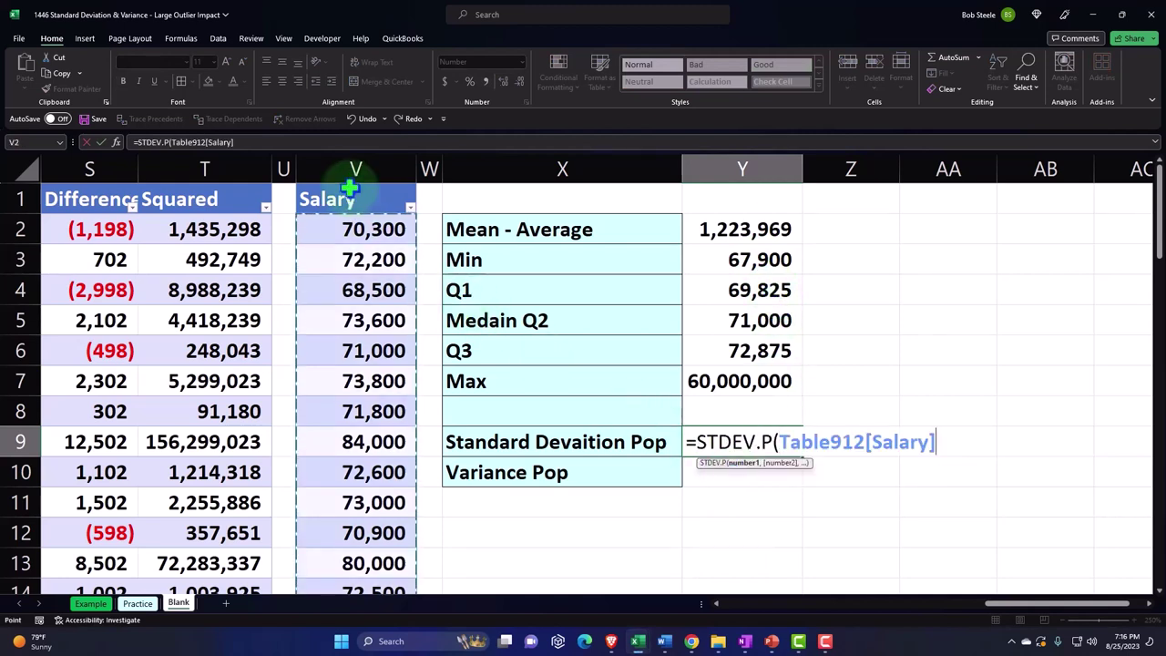
key(Return)
key(Up)
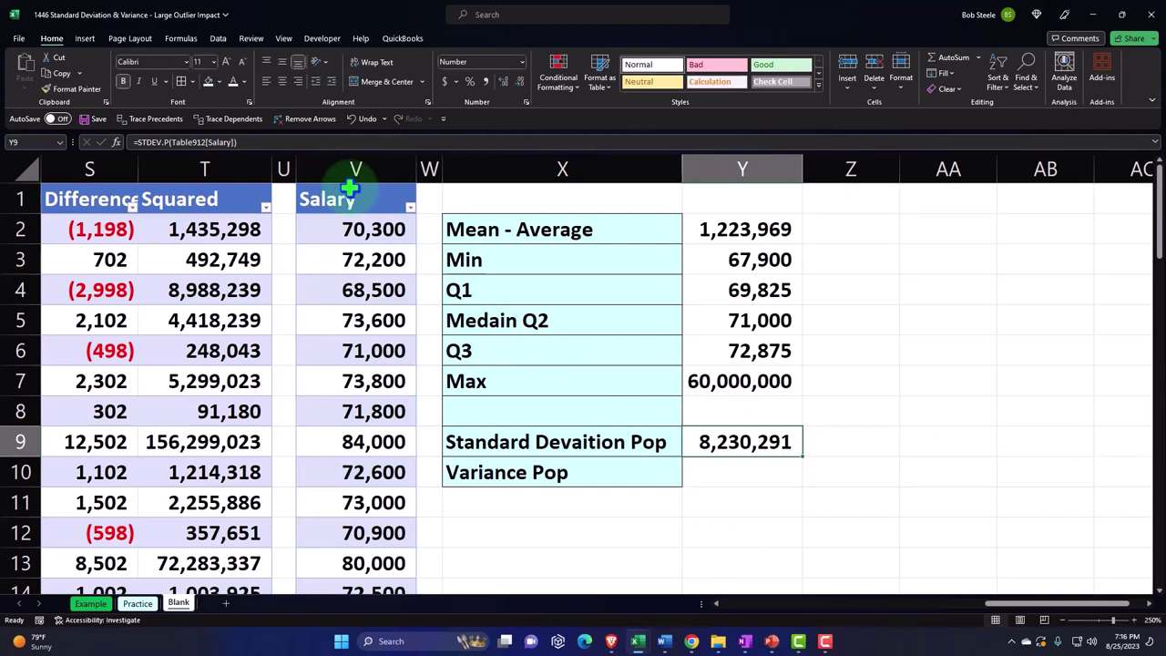
Compare the first dataset's standard deviation in D9 with the new dataset's standard deviation in Y9
key(Home)
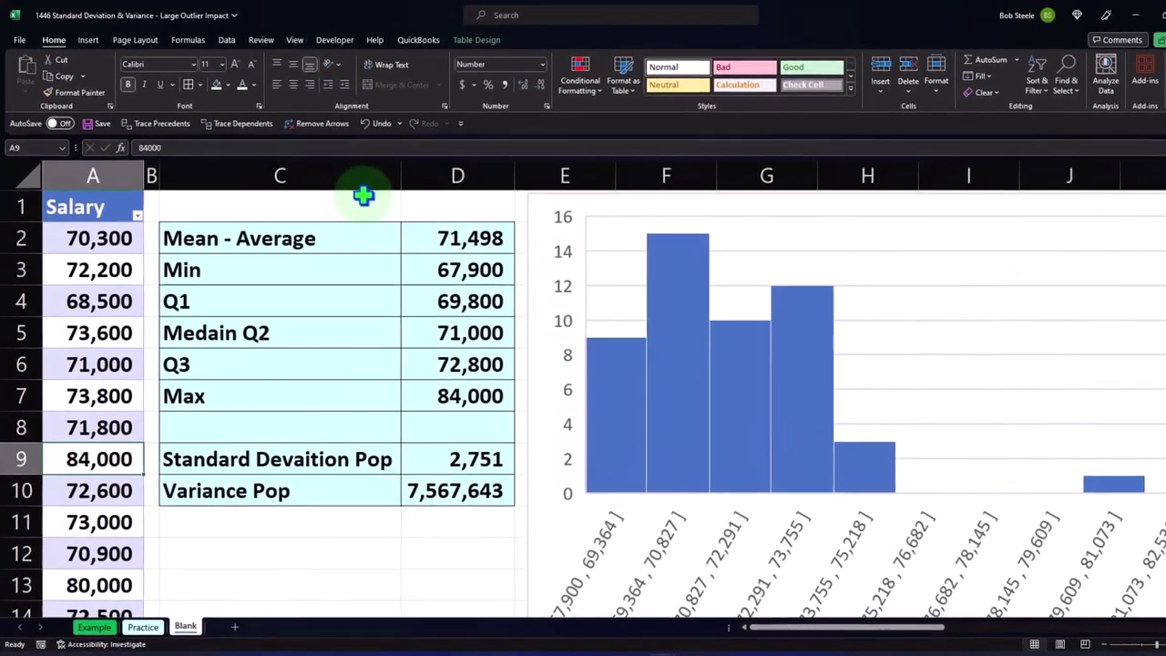
key(Right)
key(Right)
key(Right)
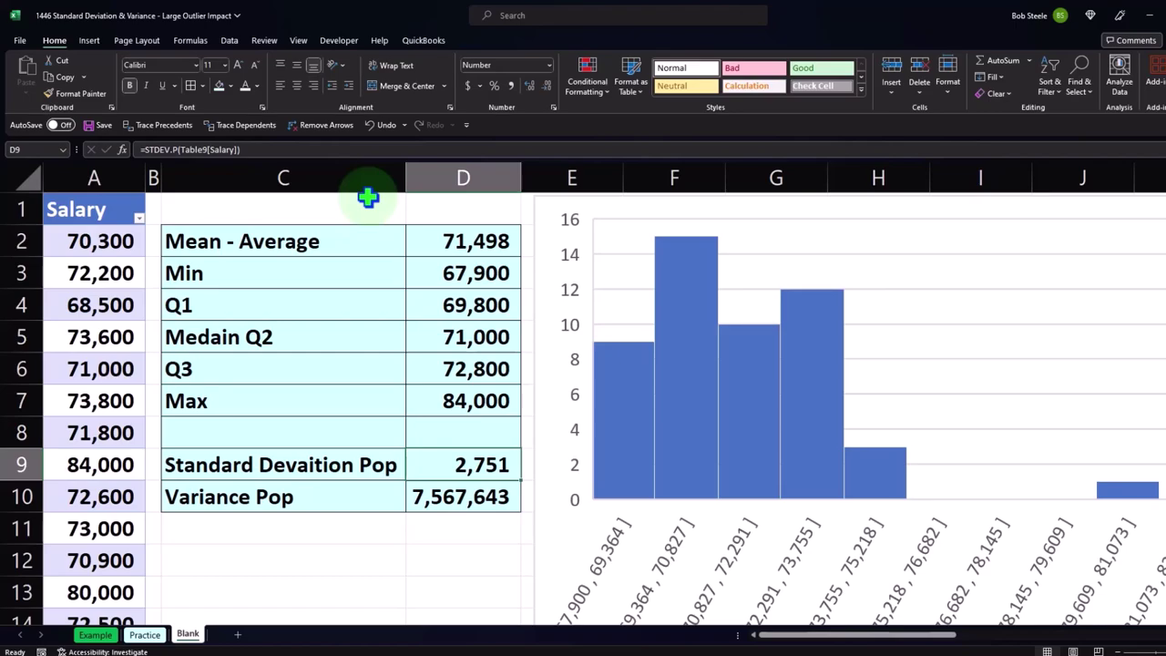
scroll(367, 197, right, 3)
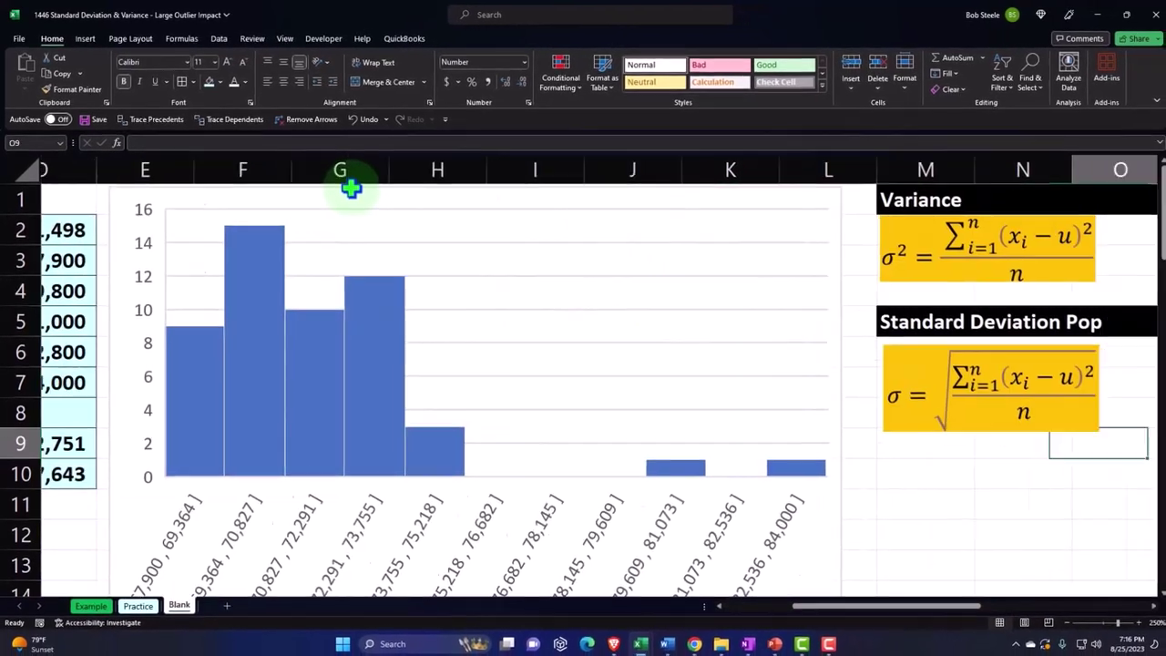
key(Right)
key(Right)
key(Right)
key(Right)
key(Right)
key(Right)
key(Right)
key(Right)
key(Right)
key(Right)
key(Right)
key(Right)
key(Right)
key(Right)
key(Left)
key(Left)
key(Left)
key(Left)
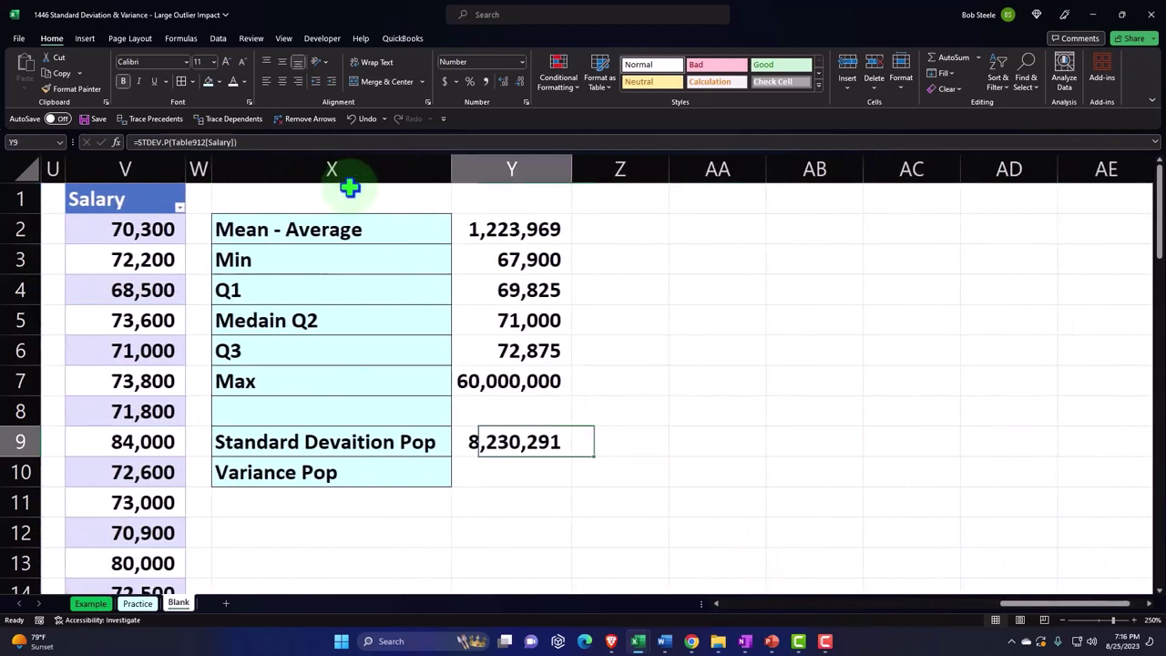
Calculate the population variance of the new Salary column V in Y10 with VAR.P, and widen column Y to fit the result
key(Down)
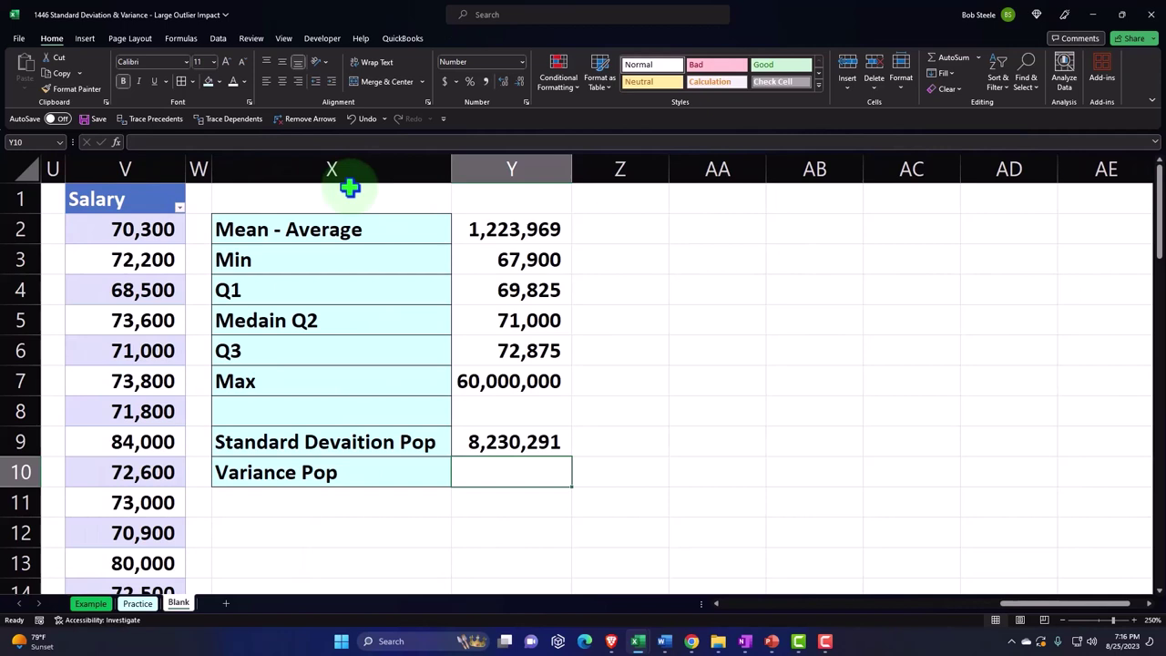
text(=va)
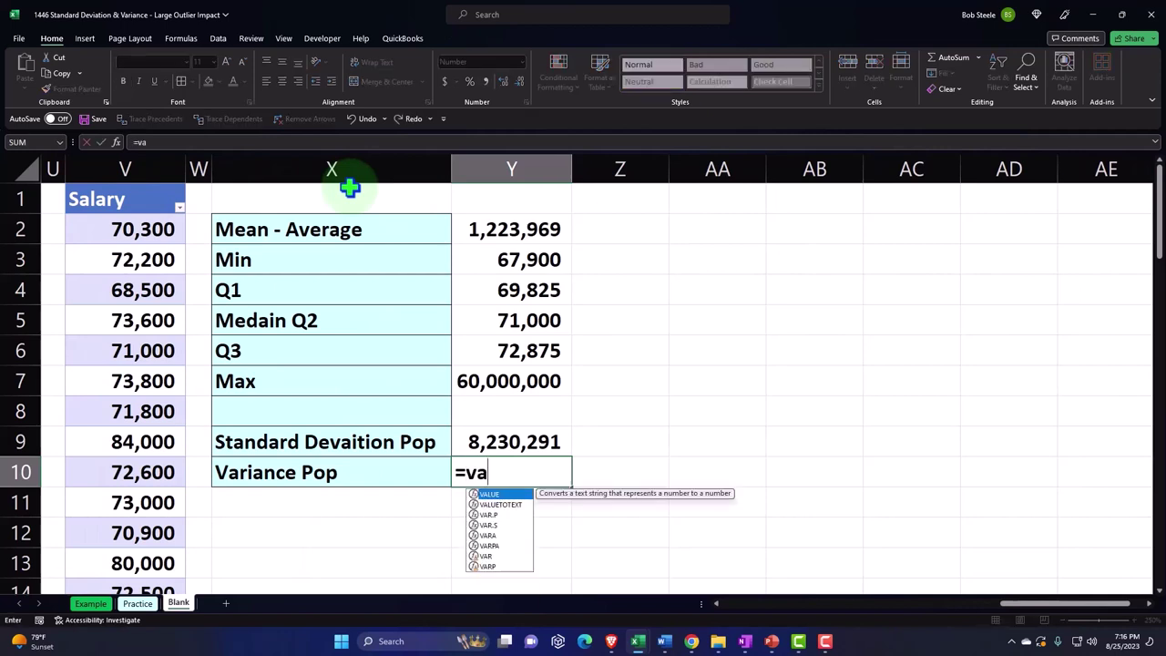
double_click(488, 515)
click(161, 187)
key(Return)
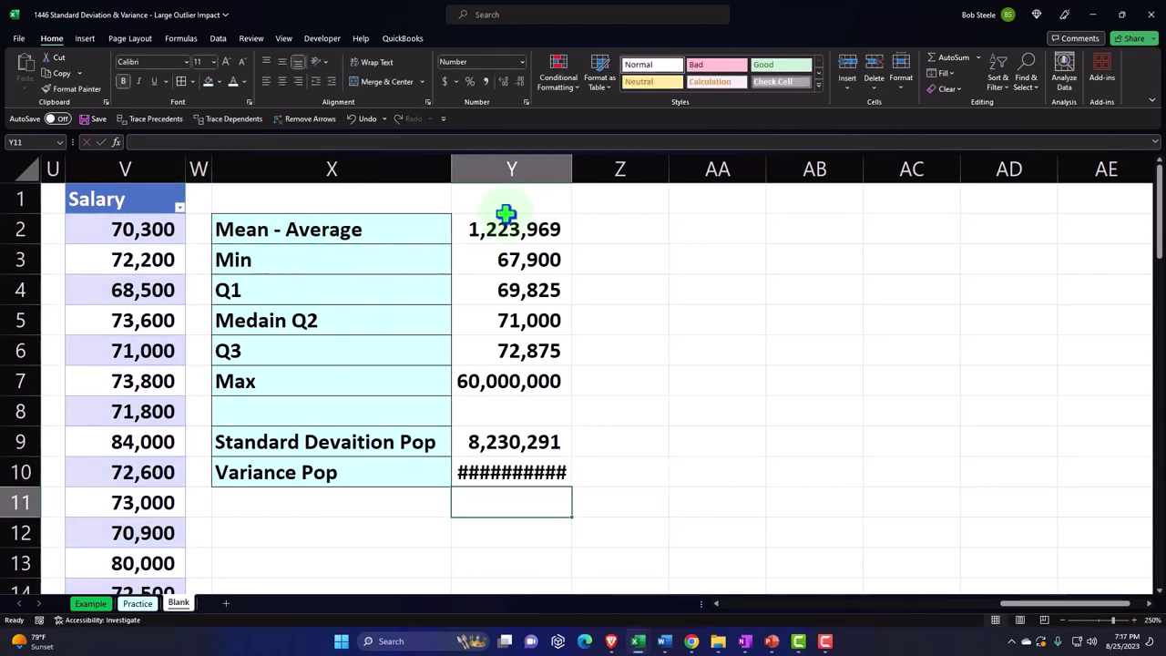
drag(573, 166, 706, 200)
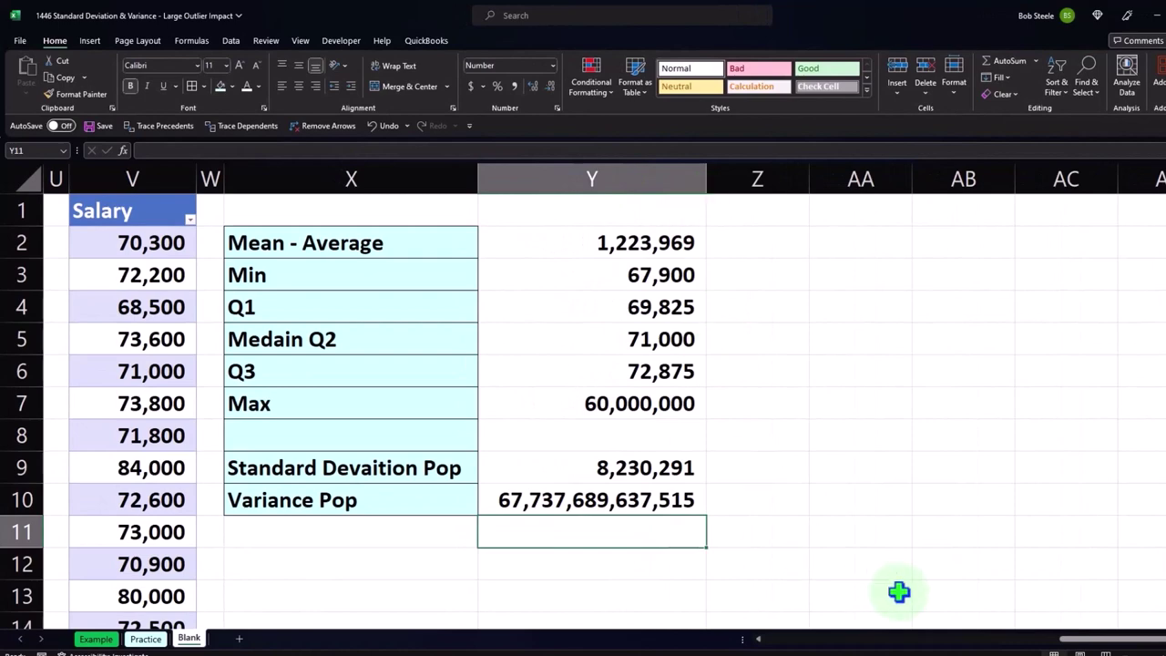
Apply cell borders and the light blue fill to the statistics values in Y2:Y10
drag(1079, 644, 665, 642)
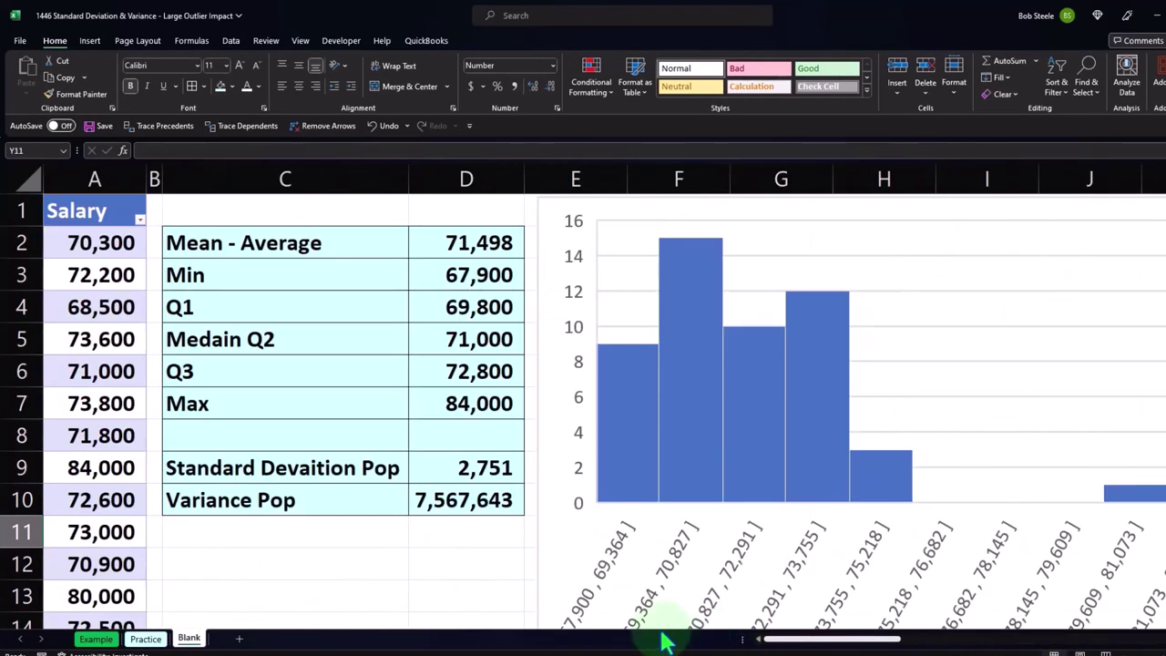
drag(665, 642, 1093, 640)
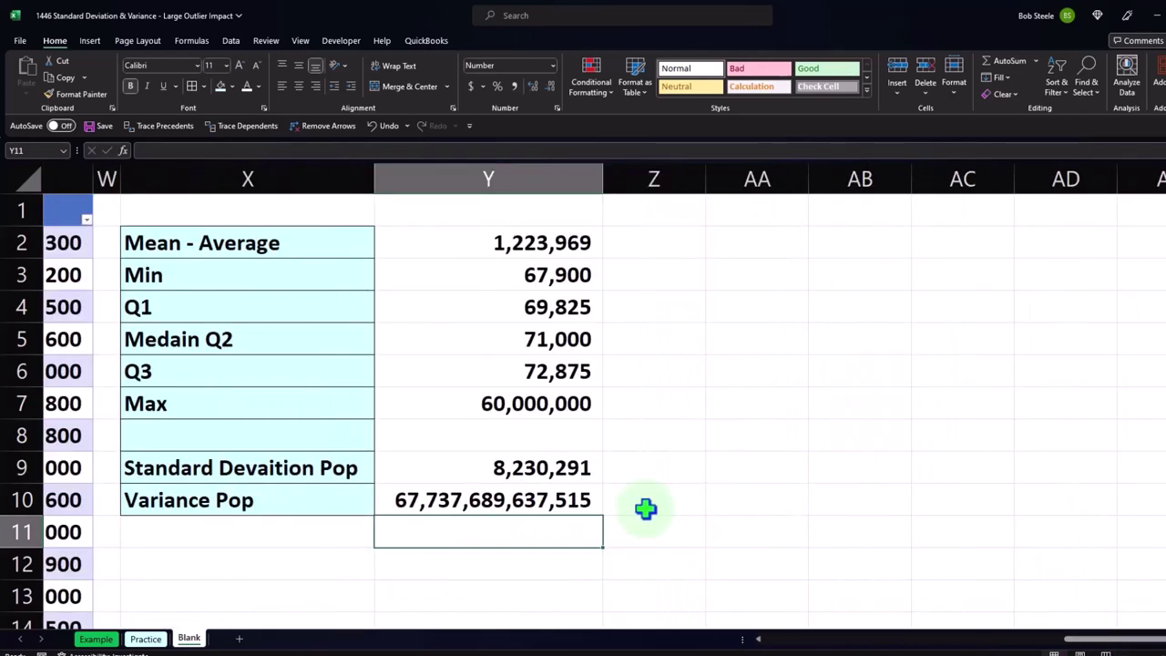
drag(468, 247, 465, 497)
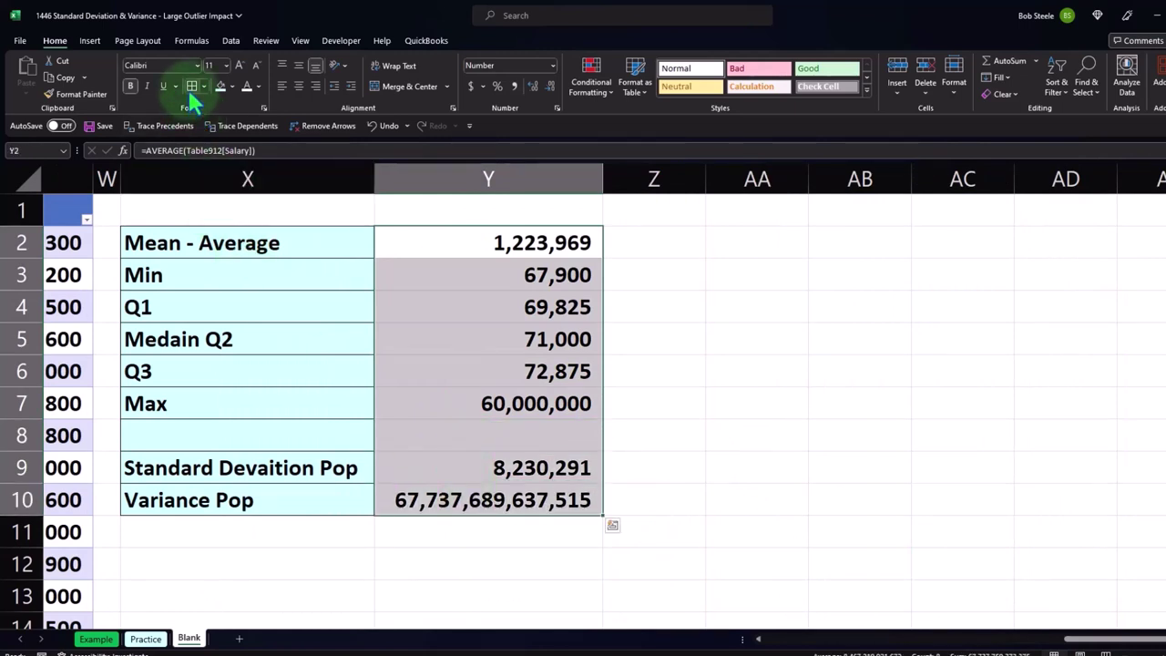
click(219, 87)
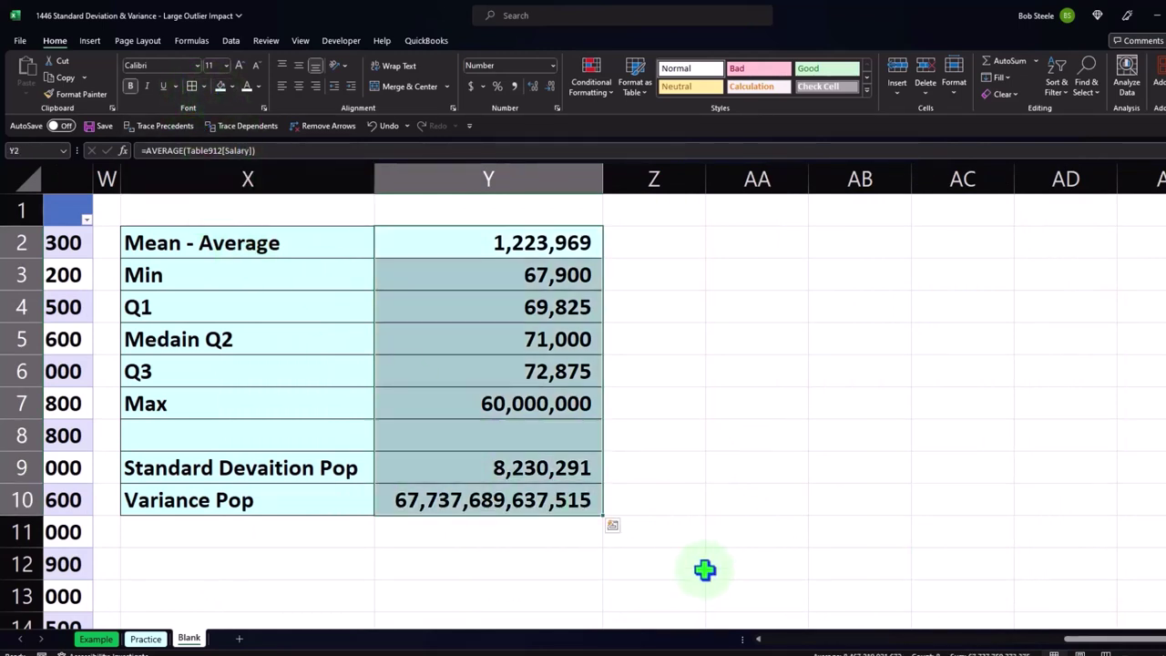
Change the outlier salary in V53 to 1,000,000 and review the recalculated statistics in column Y
scroll(1071, 637, left, 3)
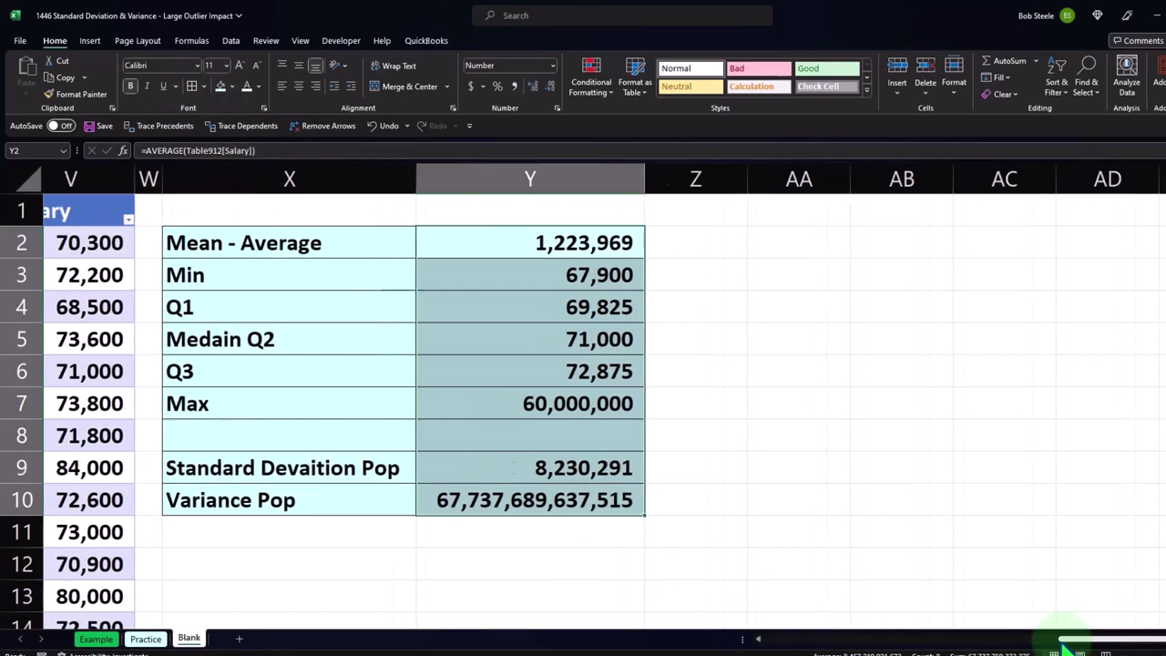
scroll(292, 531, down, 15)
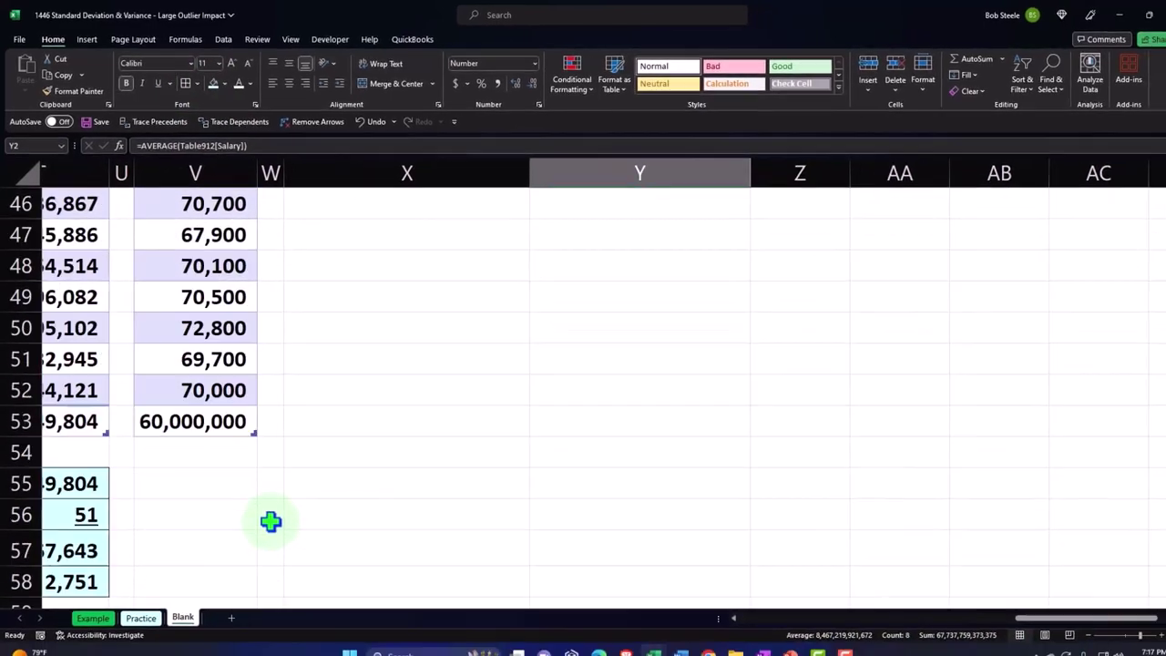
click(207, 425)
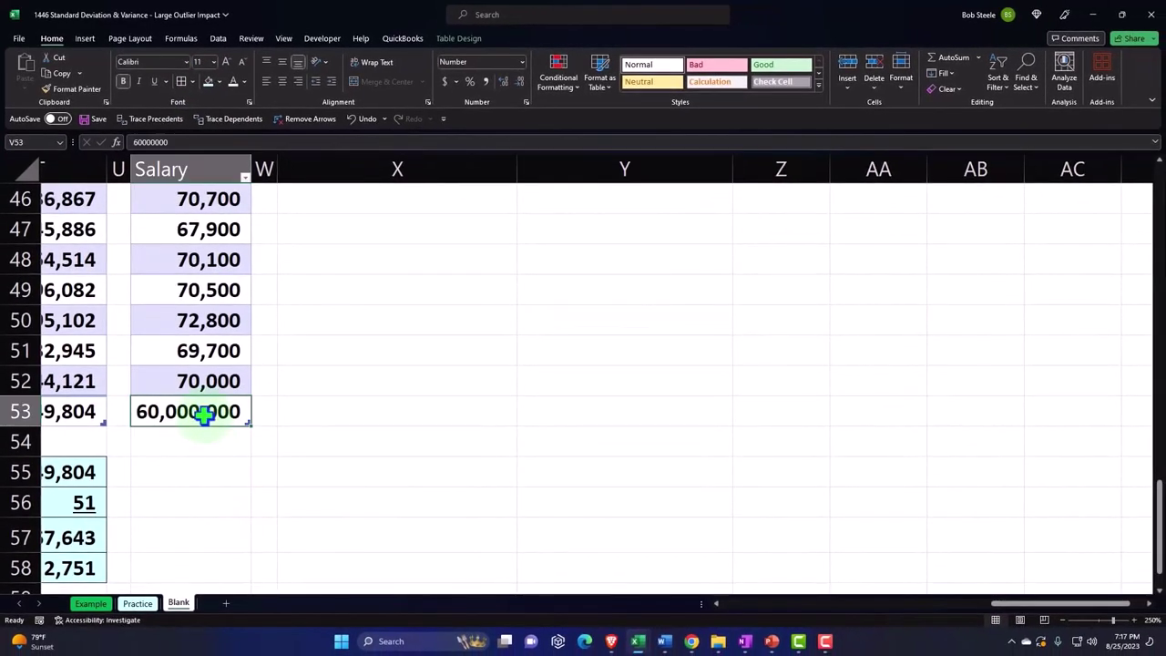
text(1000000)
key(Return)
scroll(313, 470, up, 9)
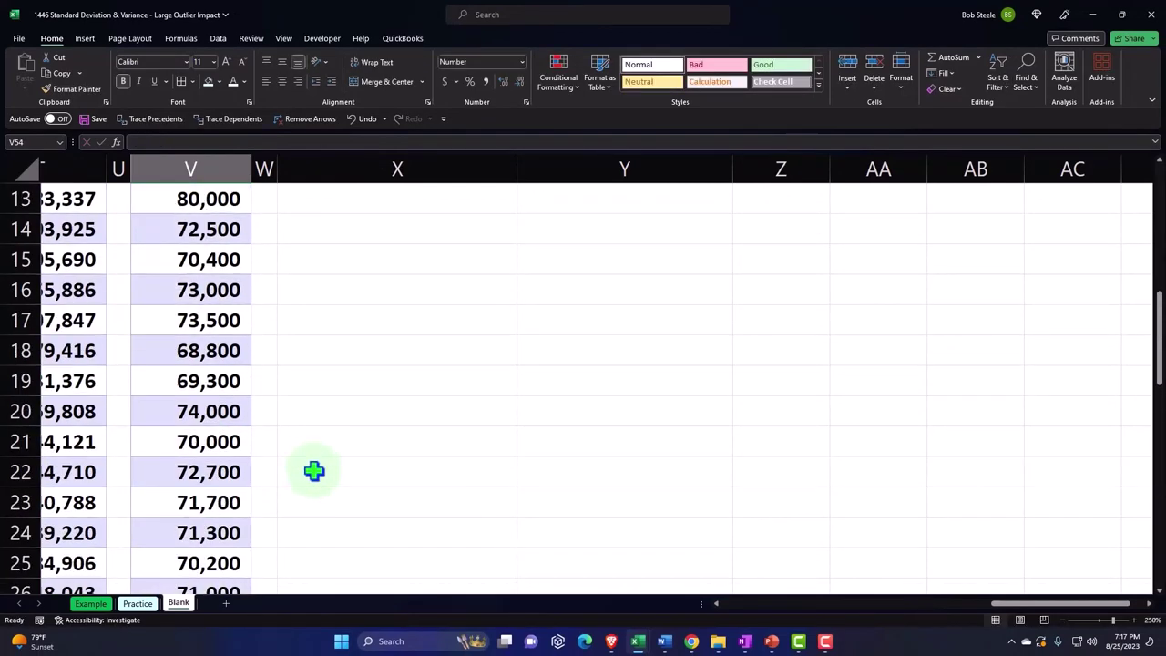
scroll(313, 470, up, 6)
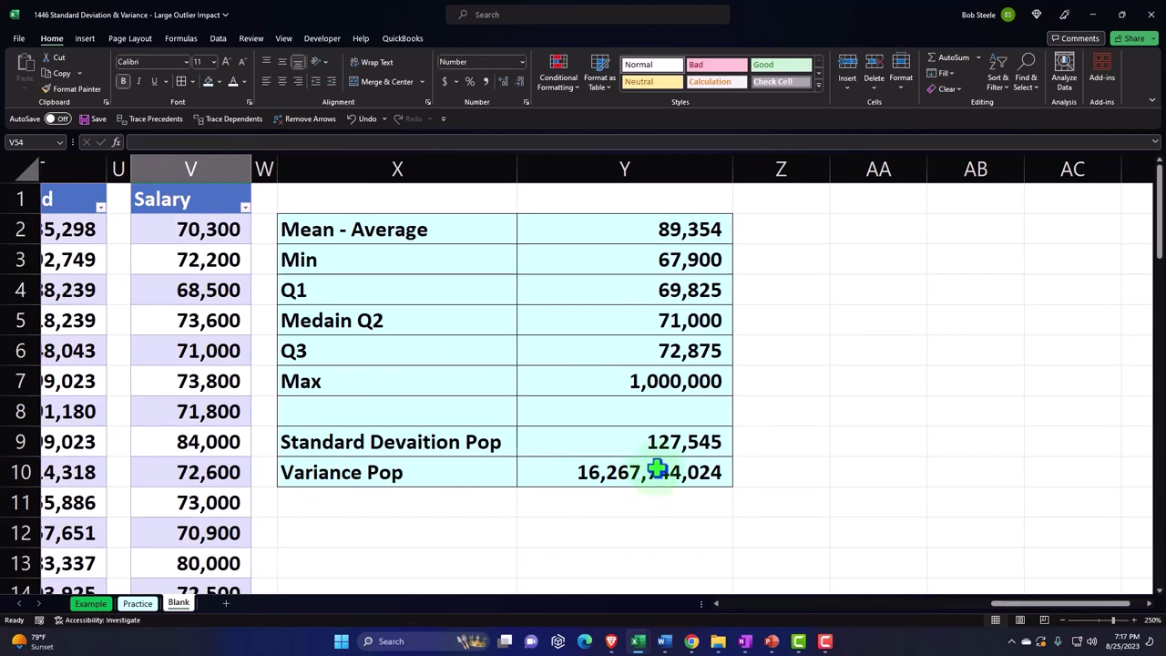
Insert a histogram of the new Salary column V data
click(185, 187)
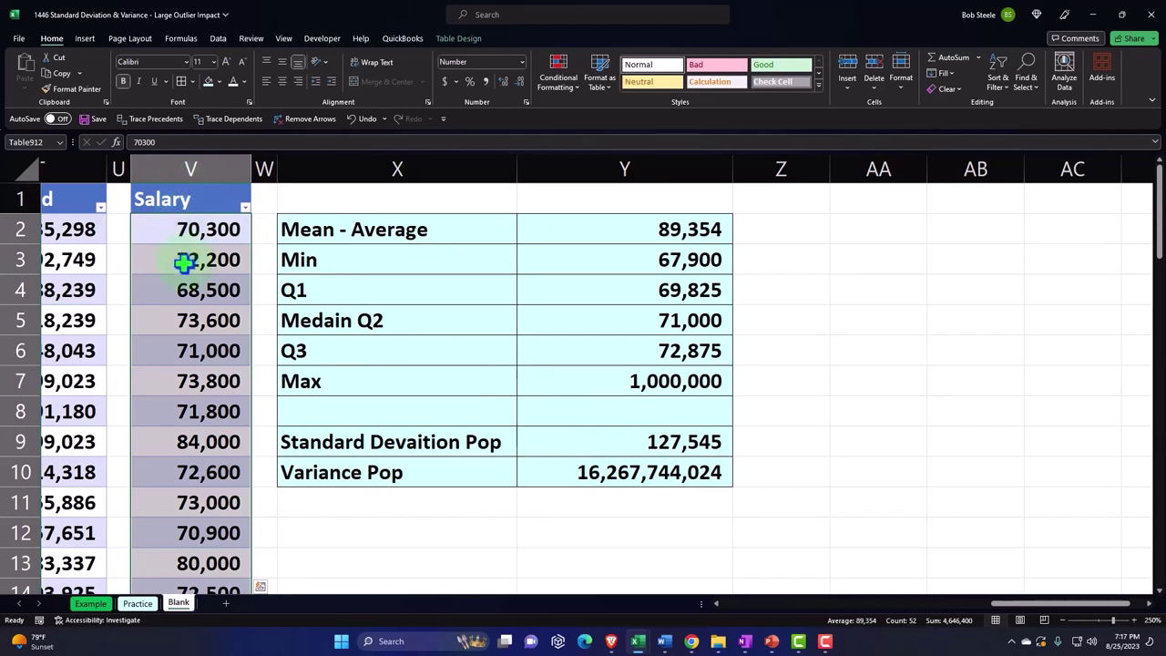
click(86, 38)
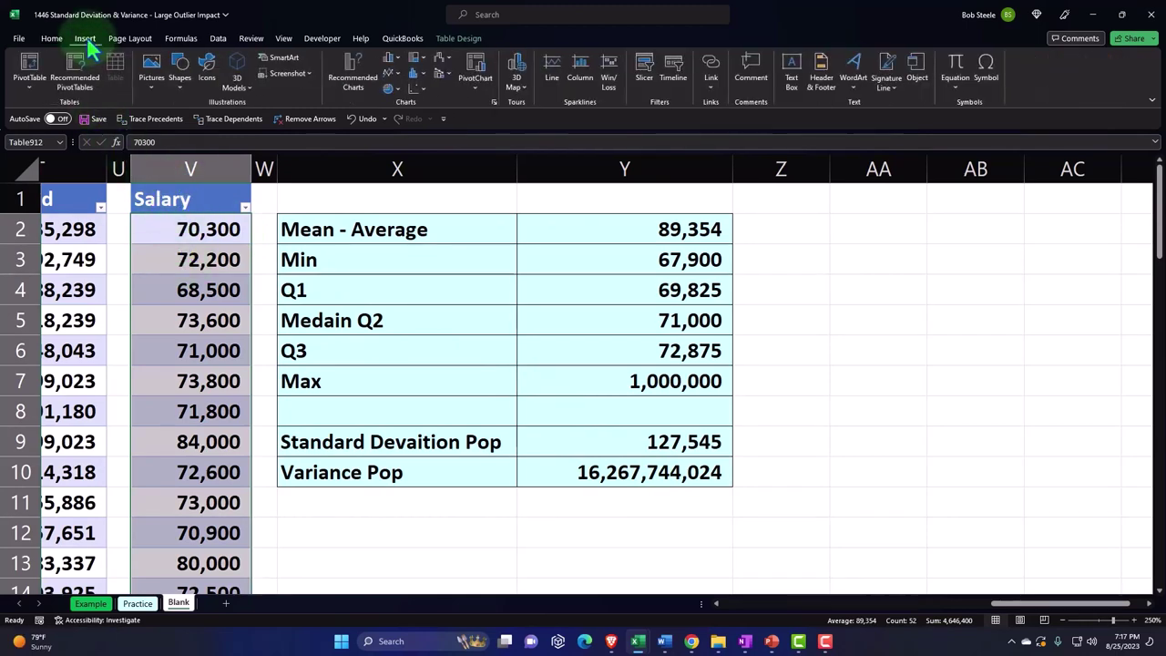
click(415, 73)
click(424, 116)
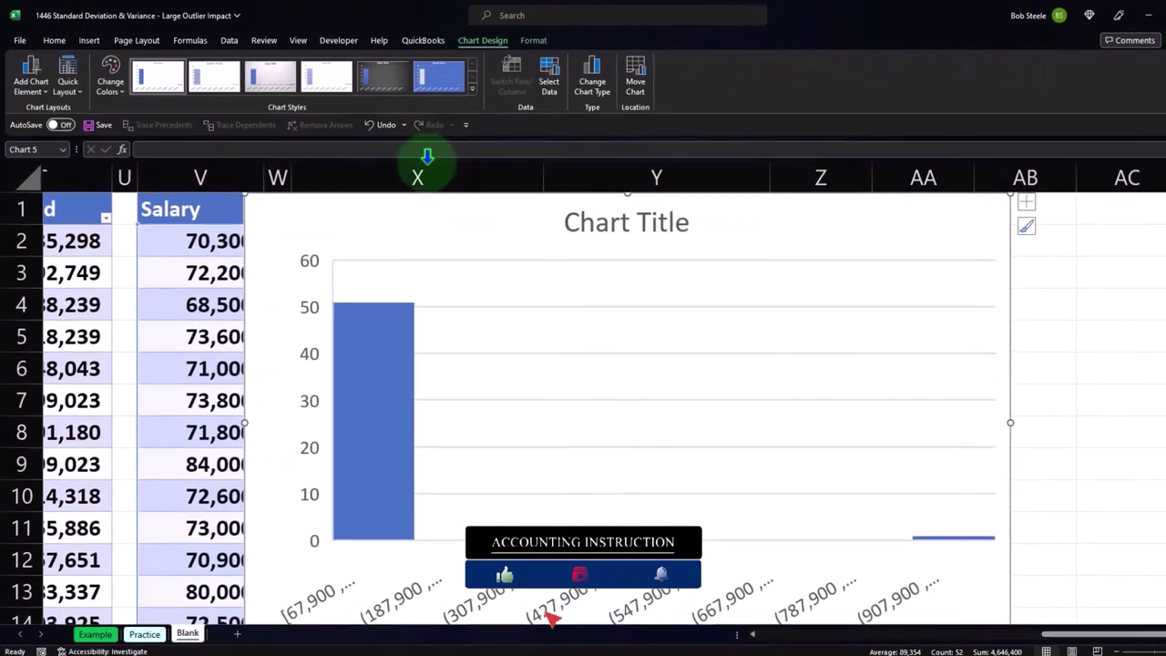
Move the new histogram beside the statistics table, clear of column Y, and delete its chart title
drag(268, 193, 844, 242)
scroll(1048, 640, right, 2)
click(1084, 277)
key(Delete)
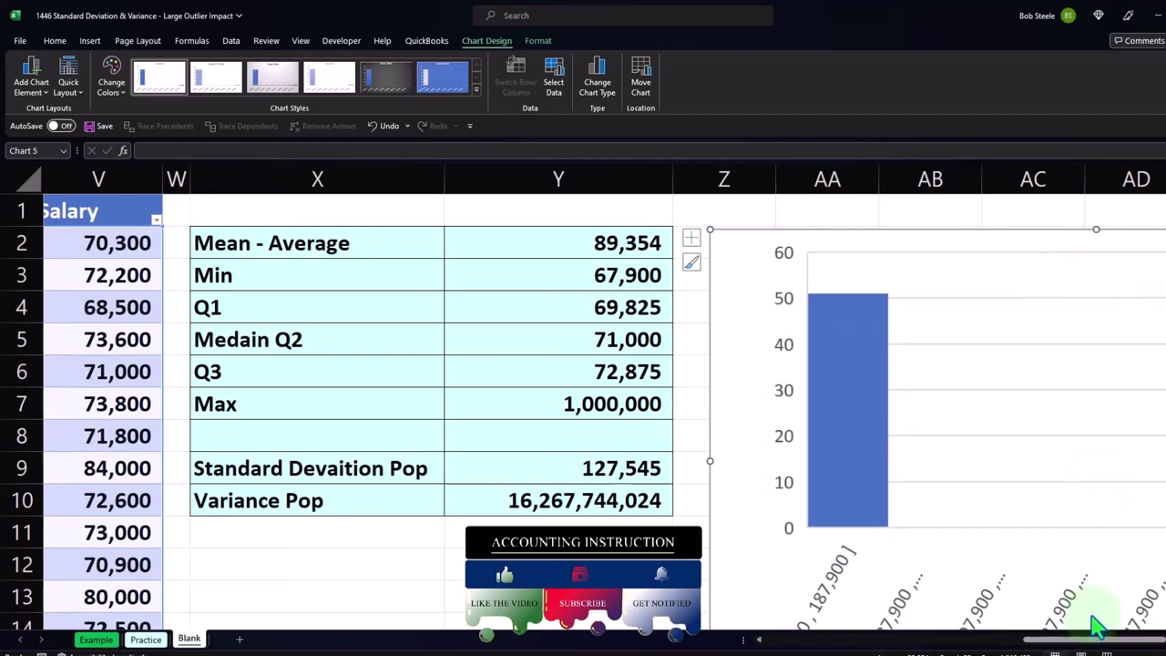
scroll(1124, 638, right, 3)
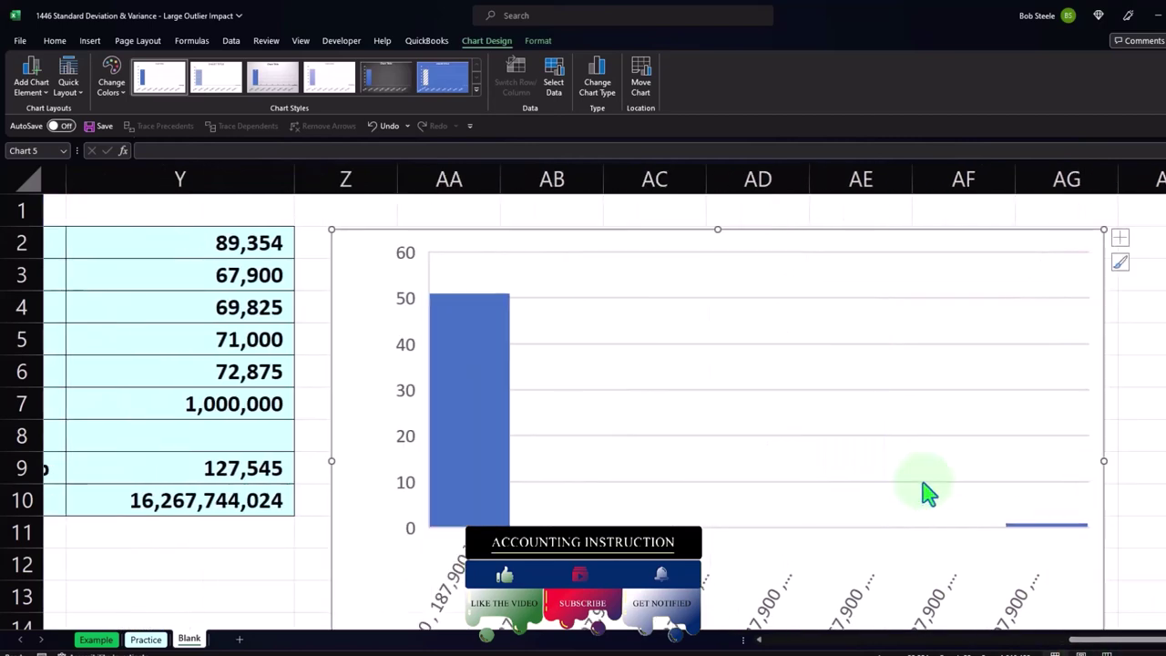
Enable an overflow bin at 90000 on the horizontal axis of the new salary histogram
scroll(923, 489, down, 1)
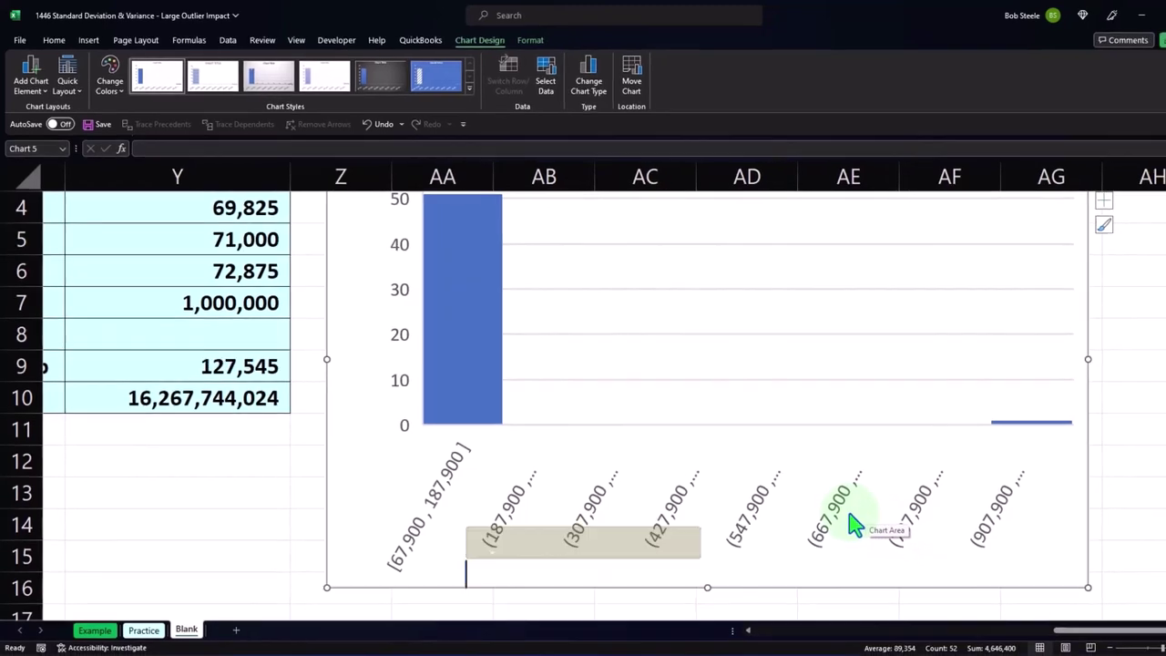
double_click(851, 507)
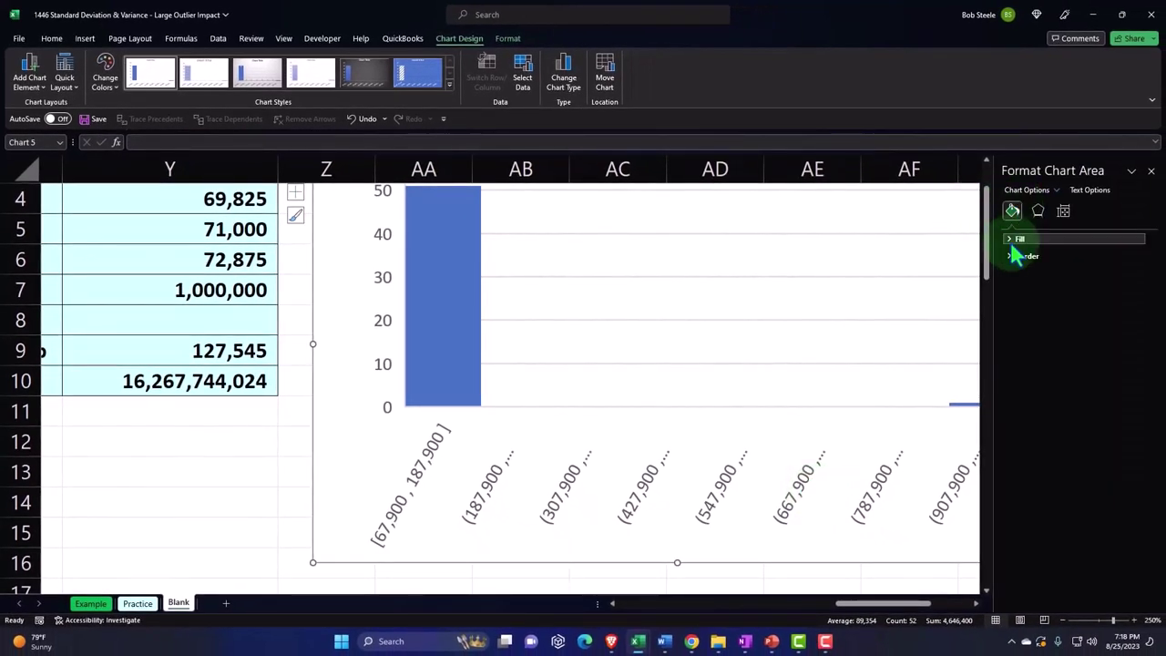
click(867, 497)
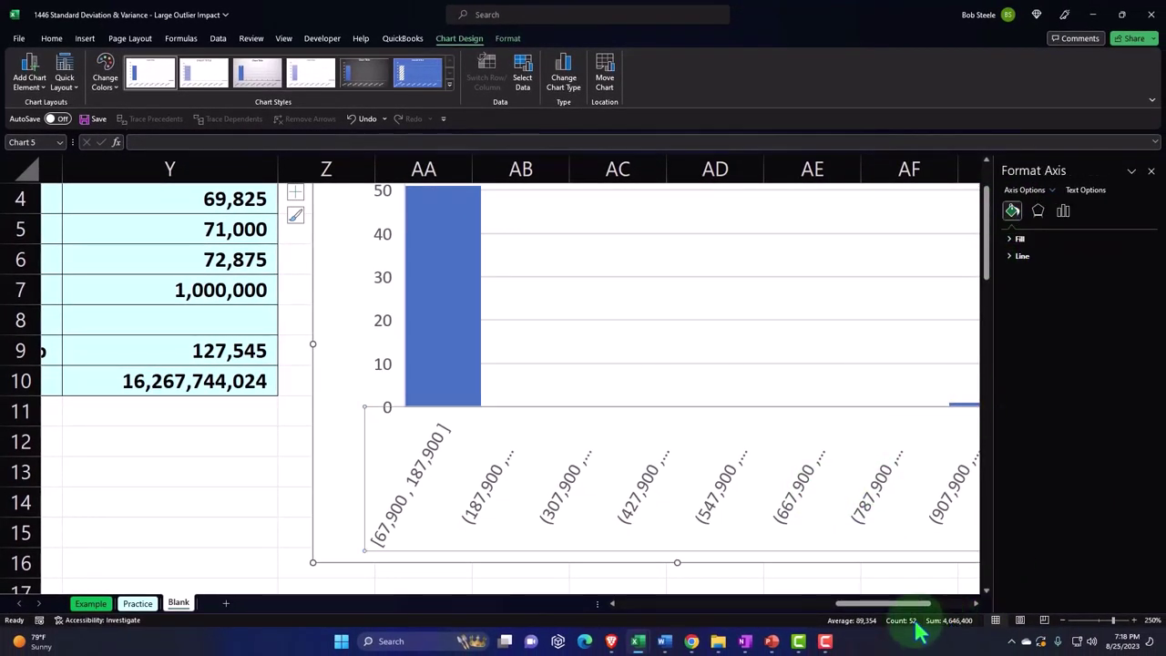
click(1063, 211)
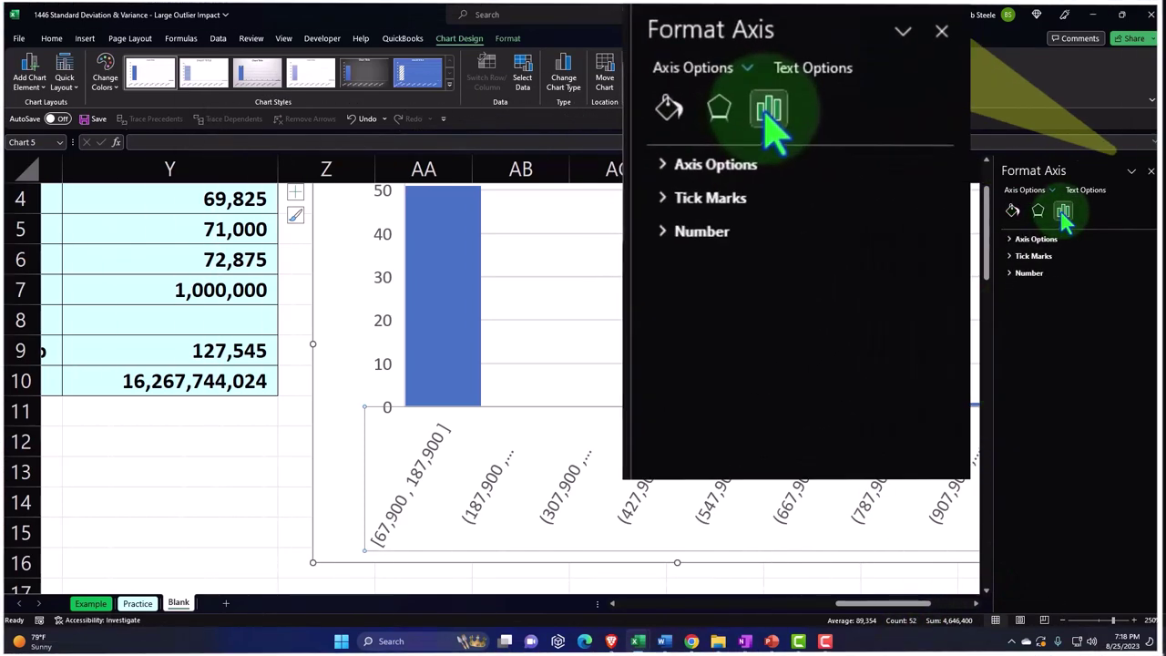
click(1009, 242)
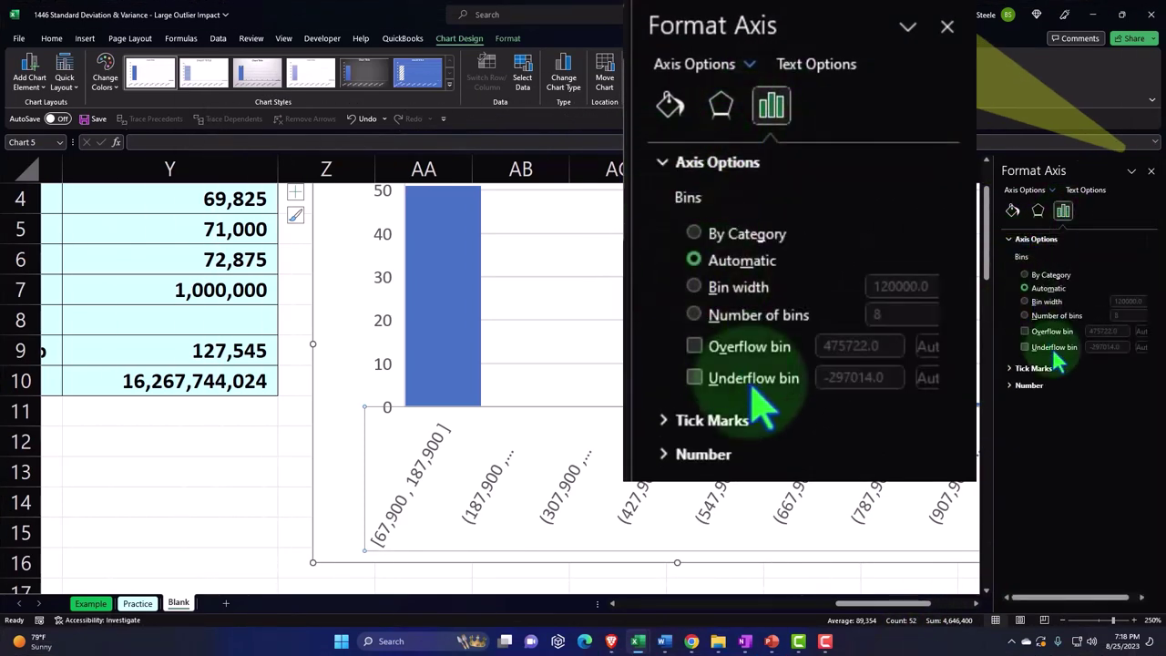
click(1025, 331)
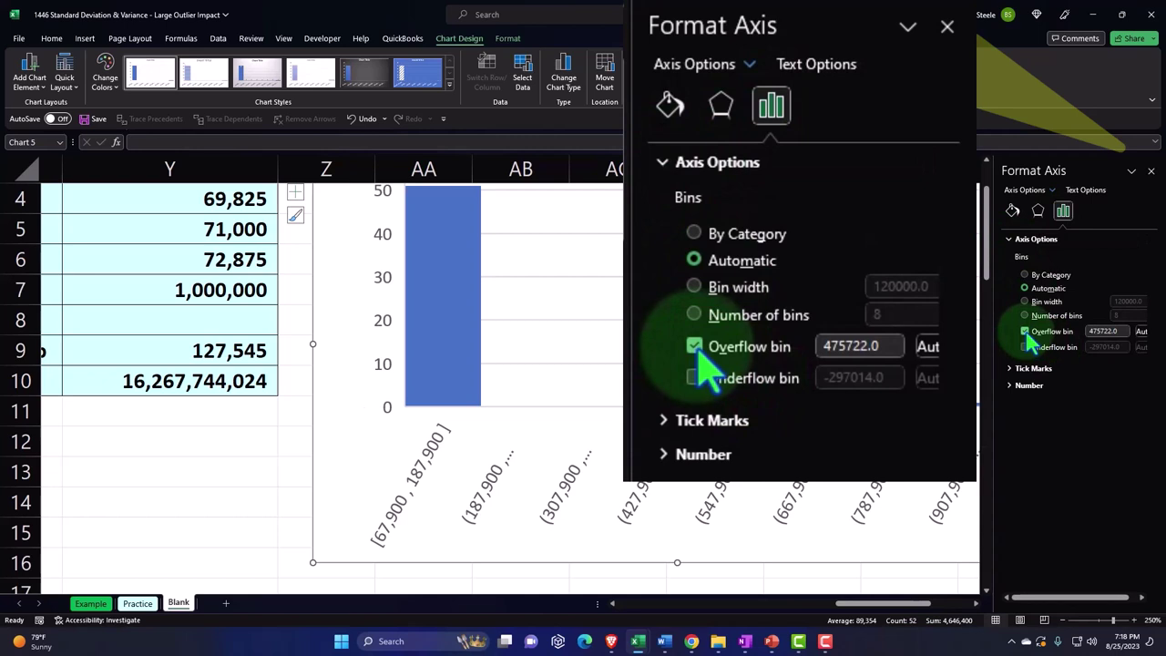
double_click(1104, 332)
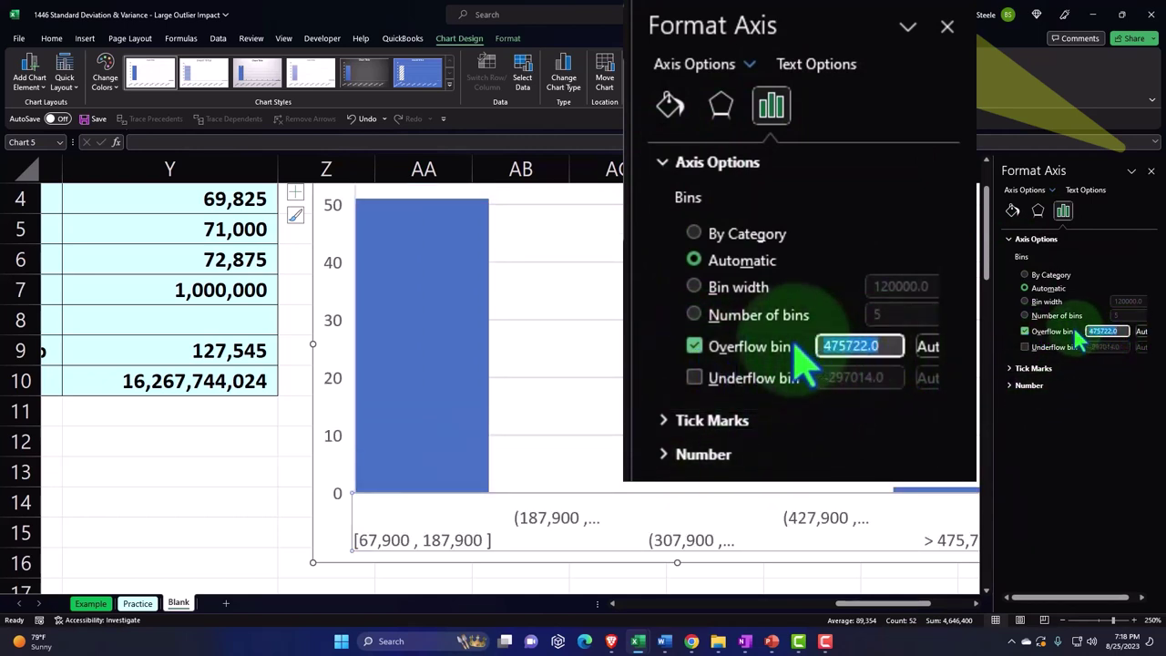
text(90000)
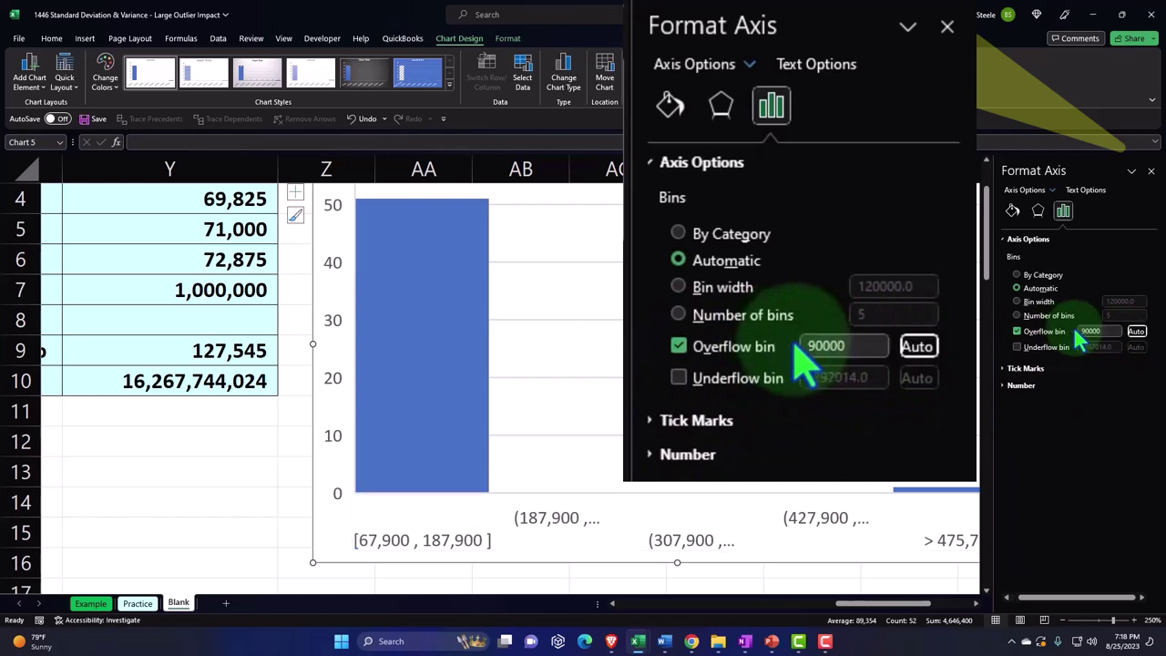
key(Return)
drag(895, 608, 925, 607)
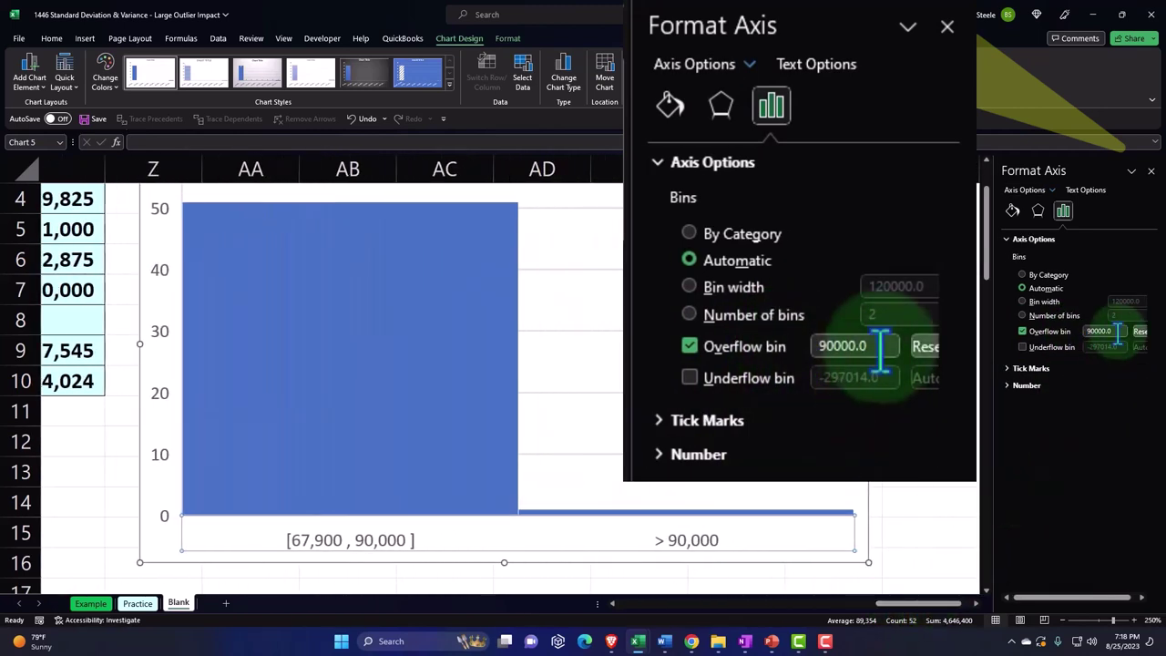
Set the histogram's number of bins to 11 and review the resulting bin ranges
click(1022, 315)
click(1115, 315)
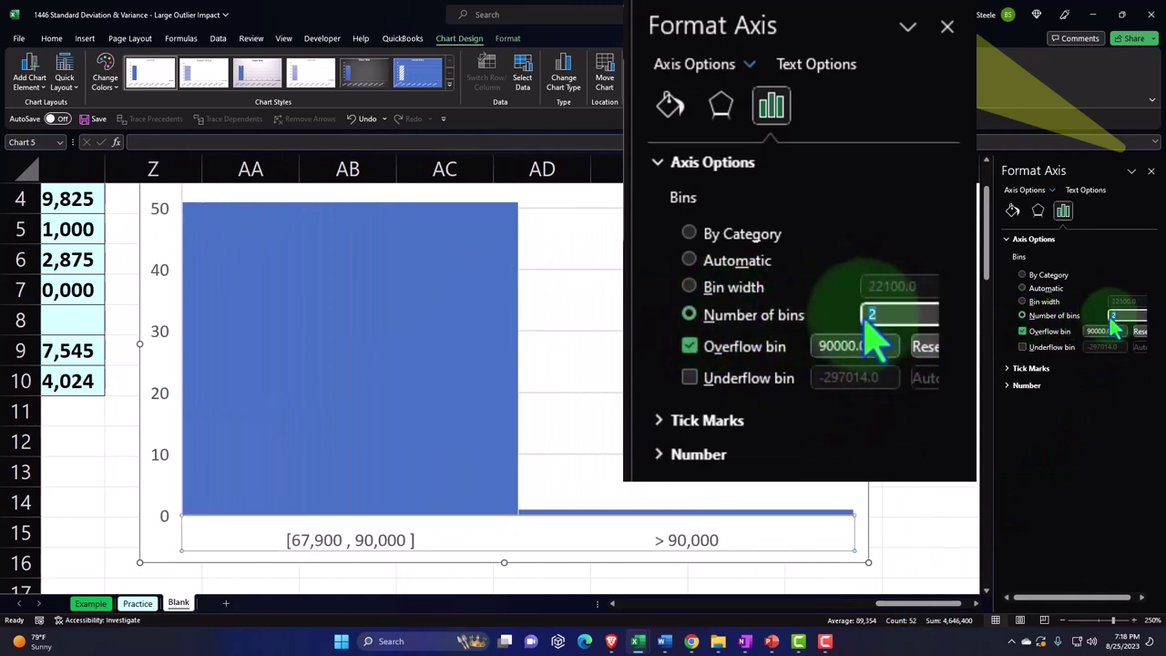
text(11)
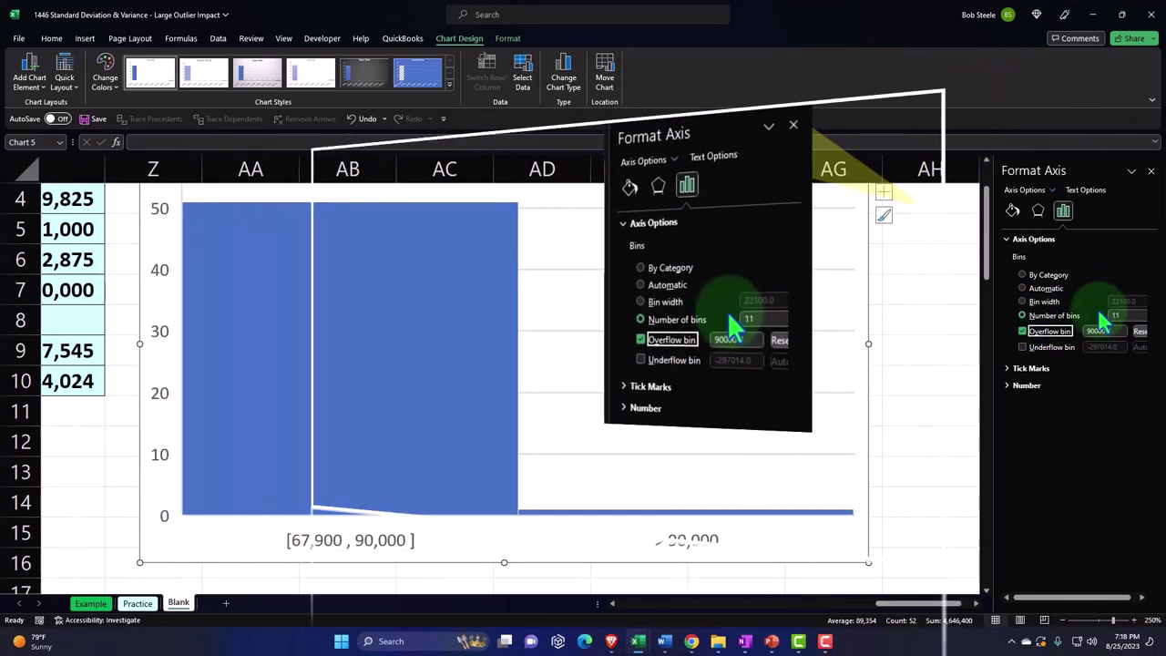
click(1068, 428)
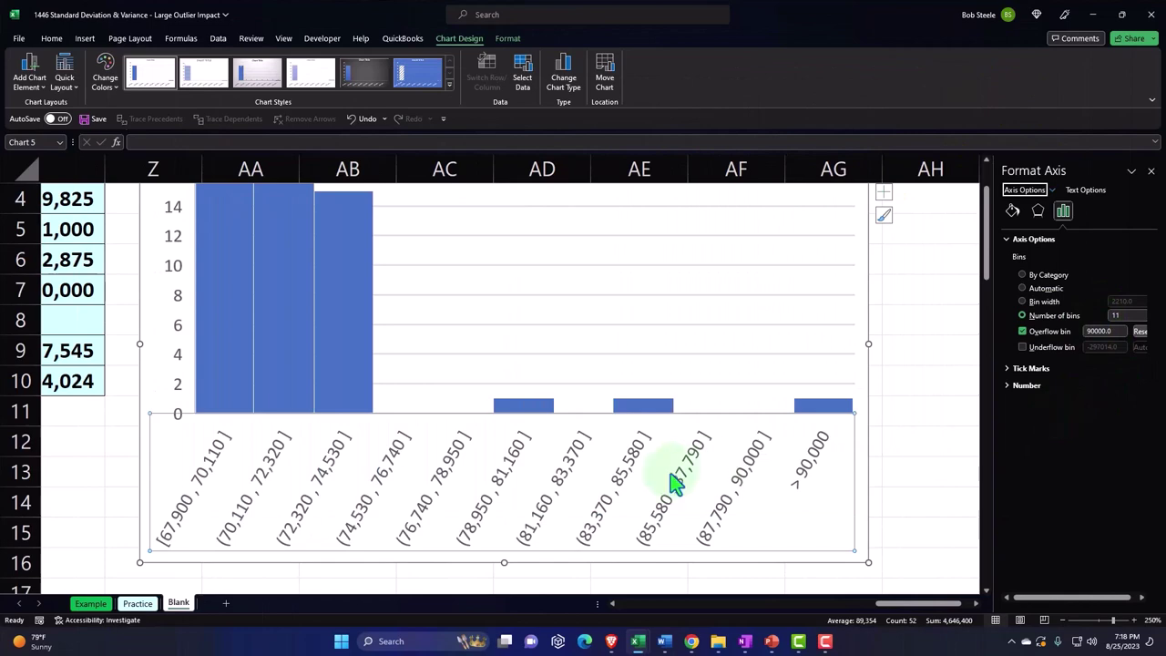
scroll(671, 476, up, 1)
scroll(671, 476, down, 1)
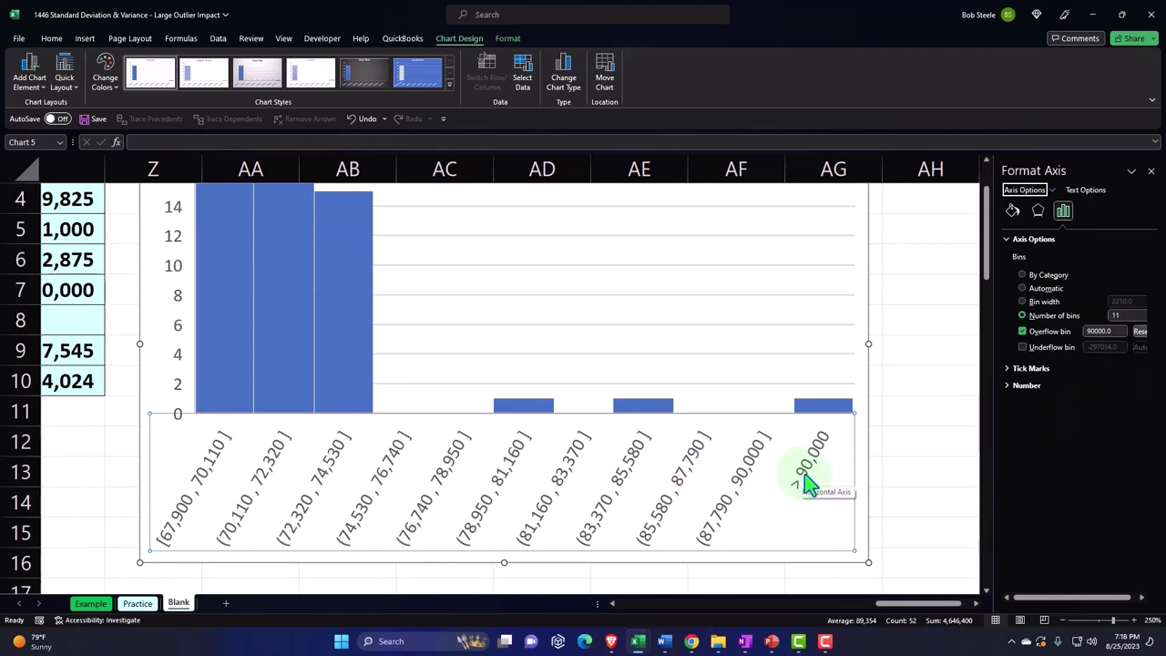
Turn off the histogram's overflow bin and set the number of bins to 450
click(1022, 331)
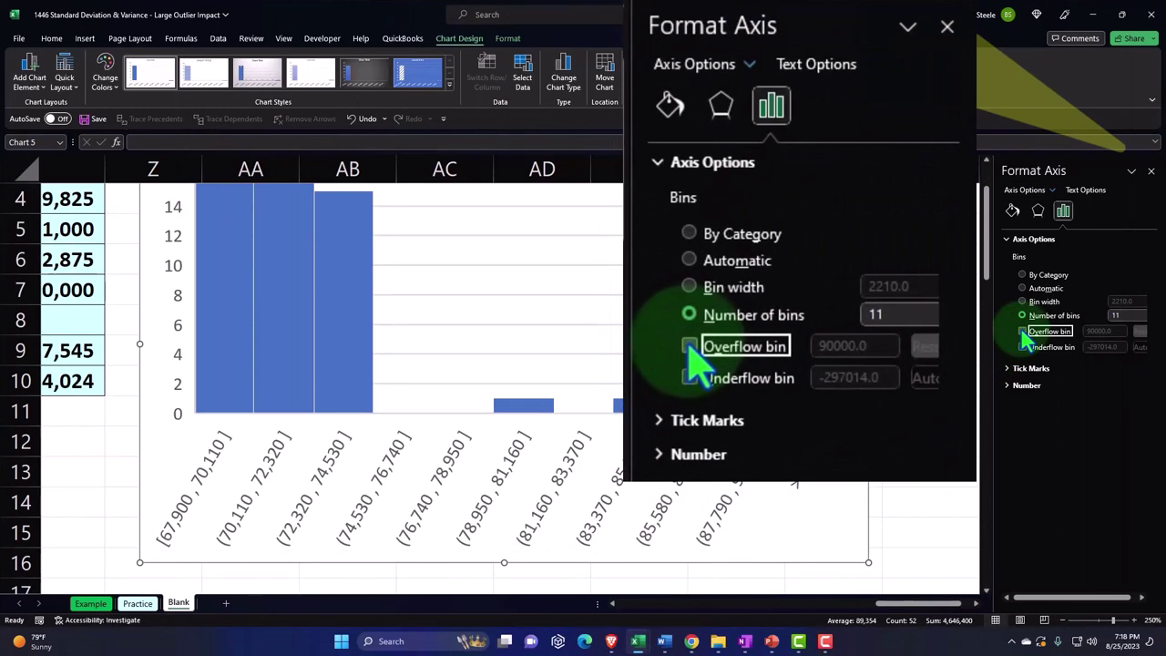
double_click(1117, 316)
text(450)
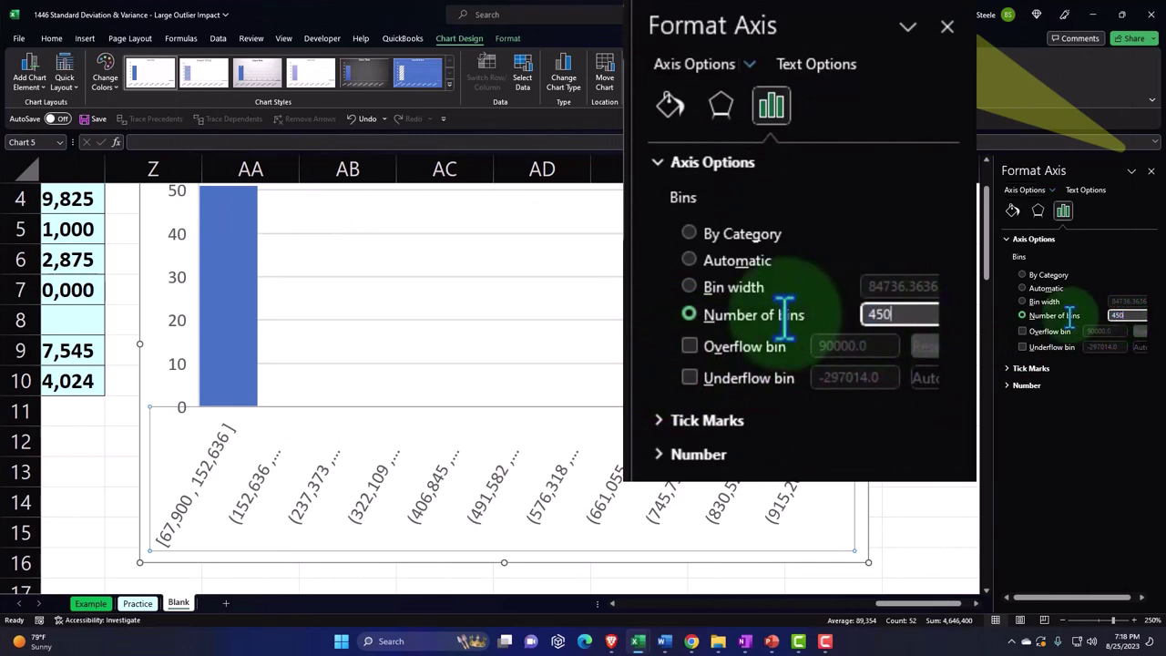
key(Tab)
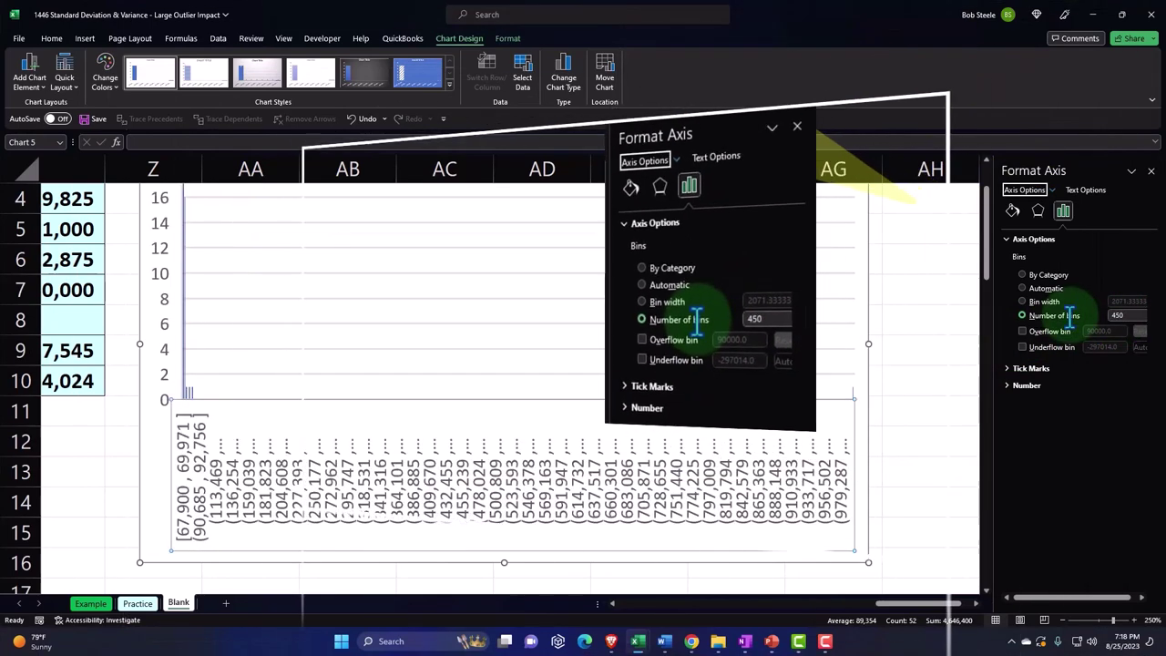
Close the axis formatting and compare the rebinned histogram with the statistics in column Y, including the mean in Y2
scroll(198, 303, up, 1)
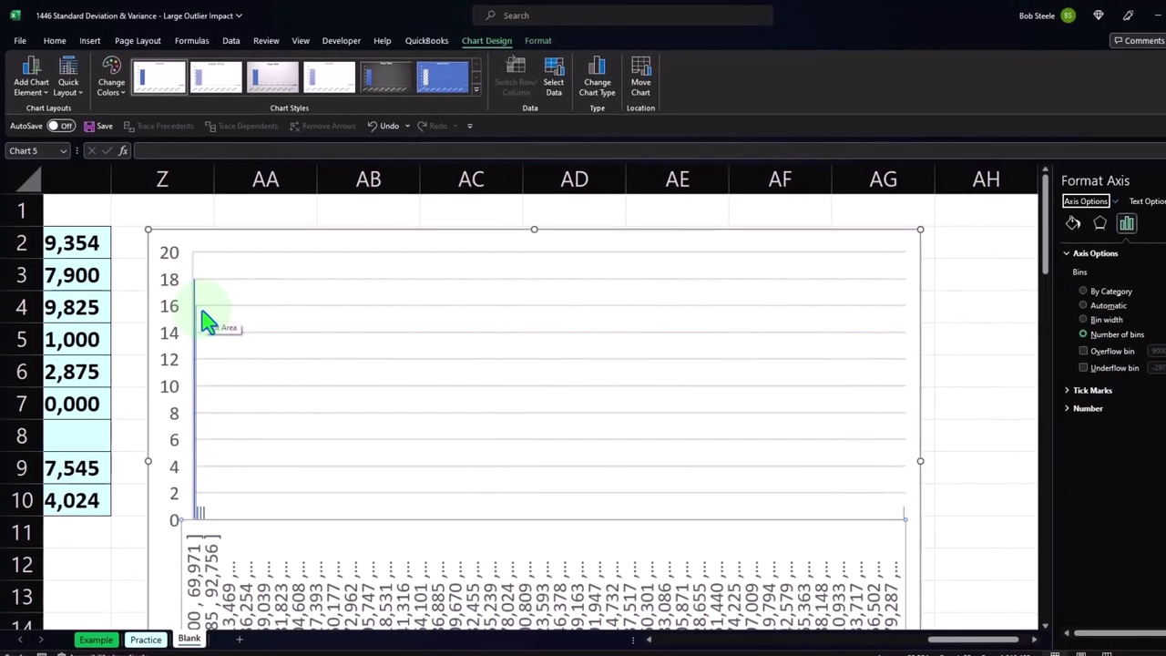
scroll(205, 319, down, 1)
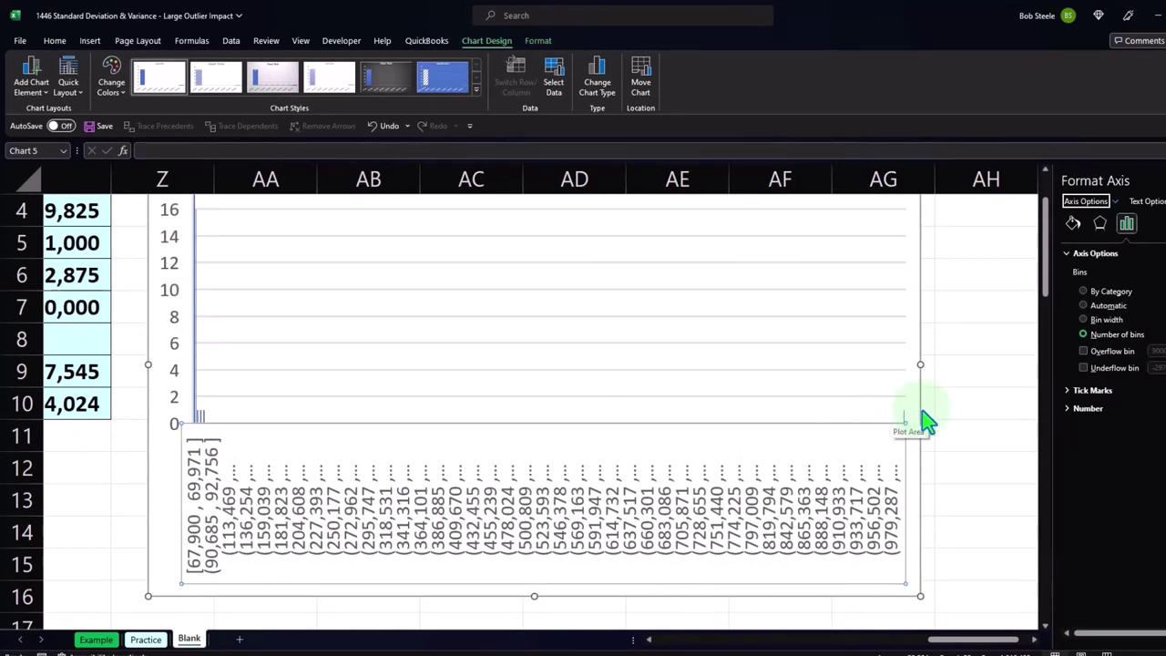
key(Escape)
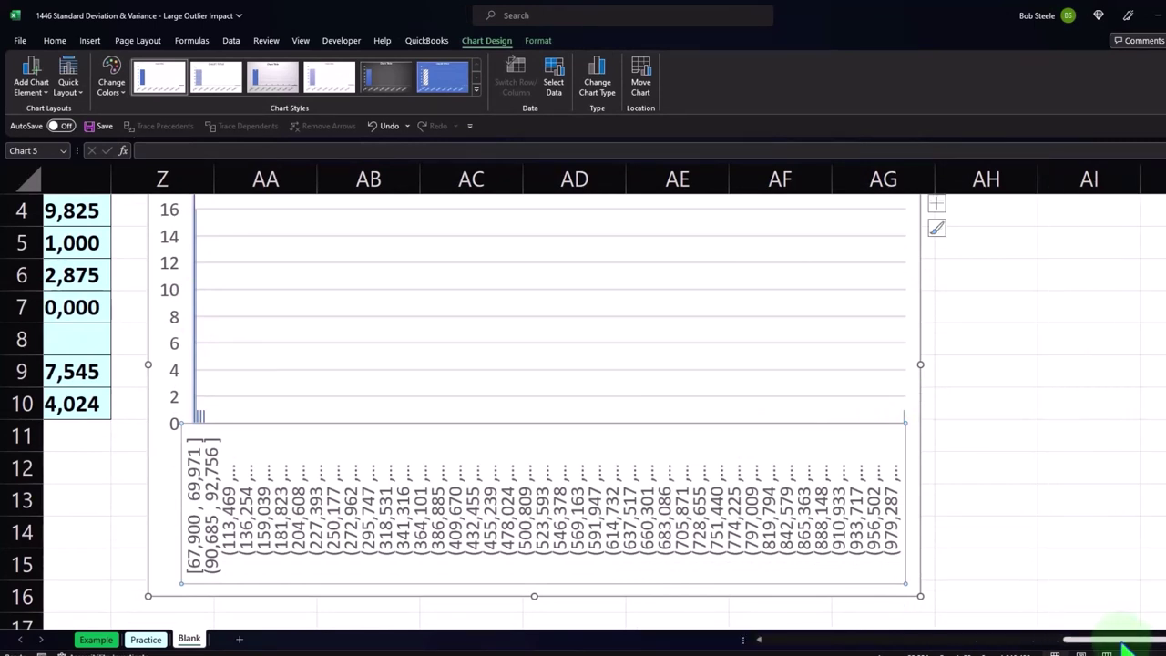
scroll(1126, 647, left, 2)
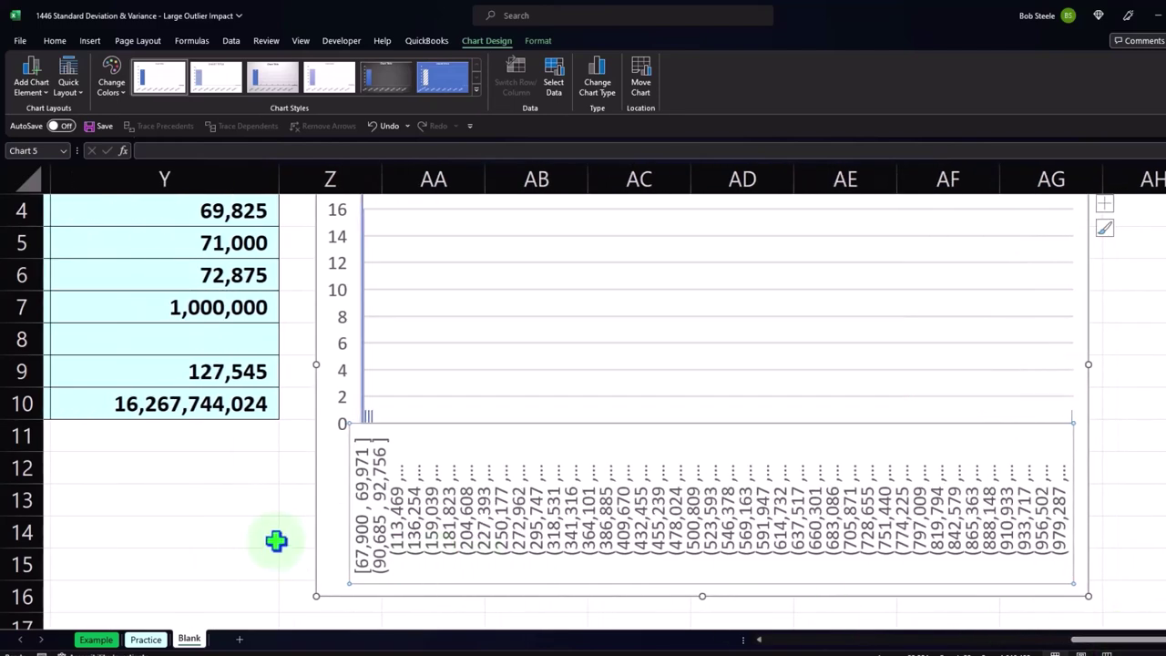
scroll(247, 528, up, 1)
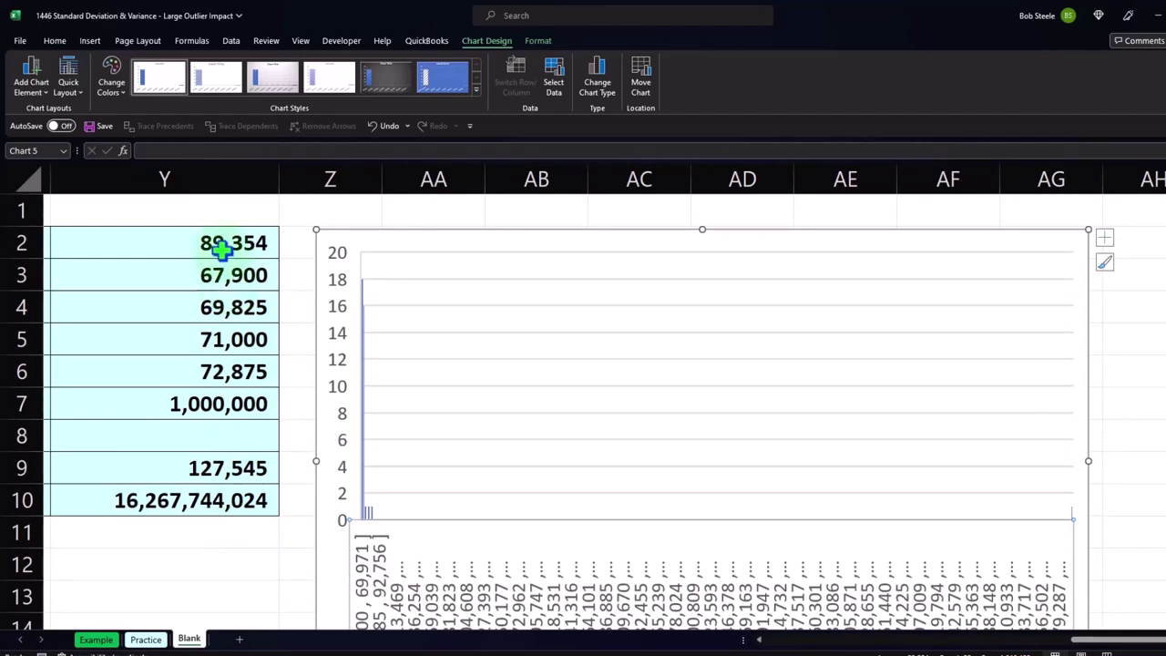
click(224, 240)
scroll(365, 338, down, 1)
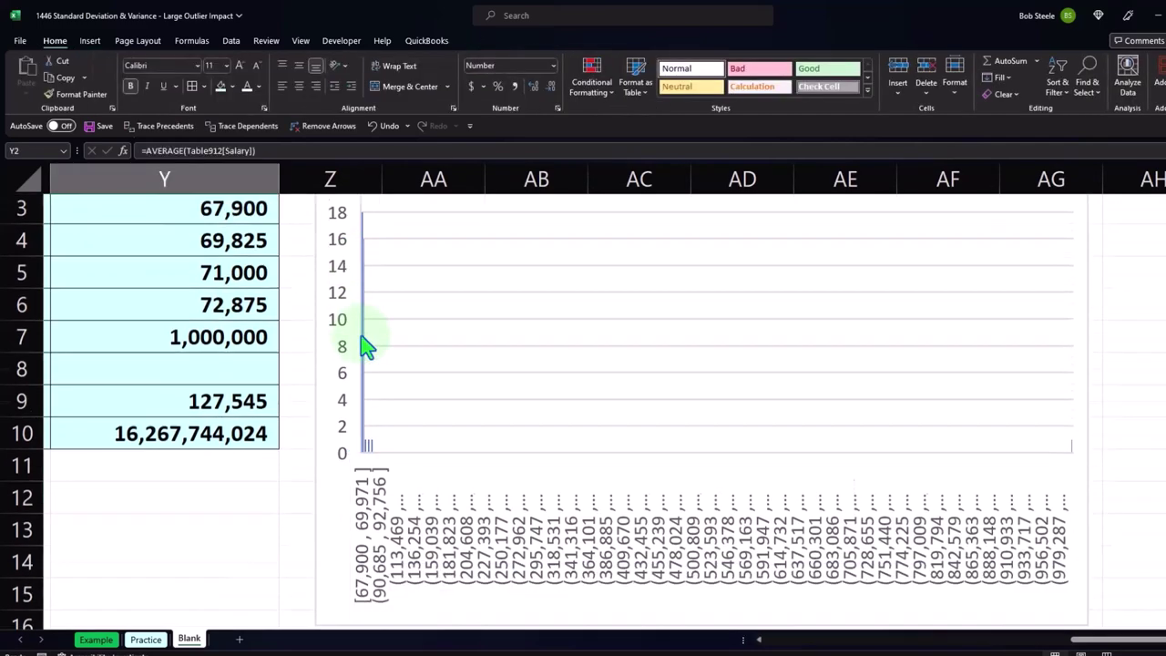
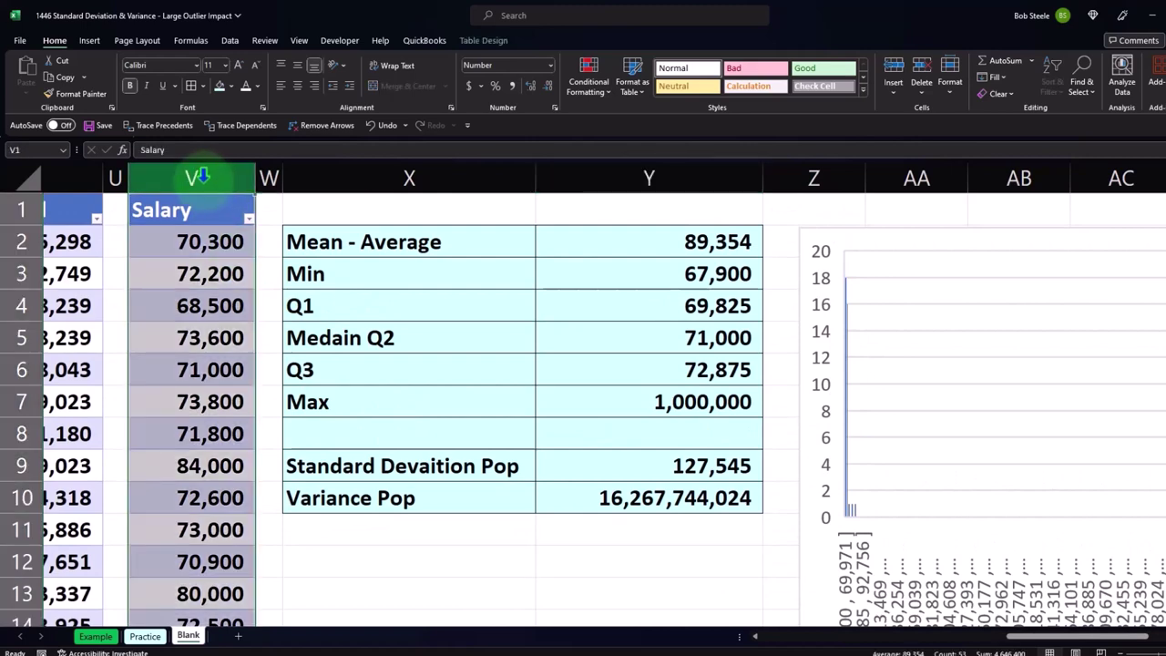
Copy the Salary column V into column AI beyond the histogram and narrow the spacer column AH
right_click(190, 250)
click(200, 279)
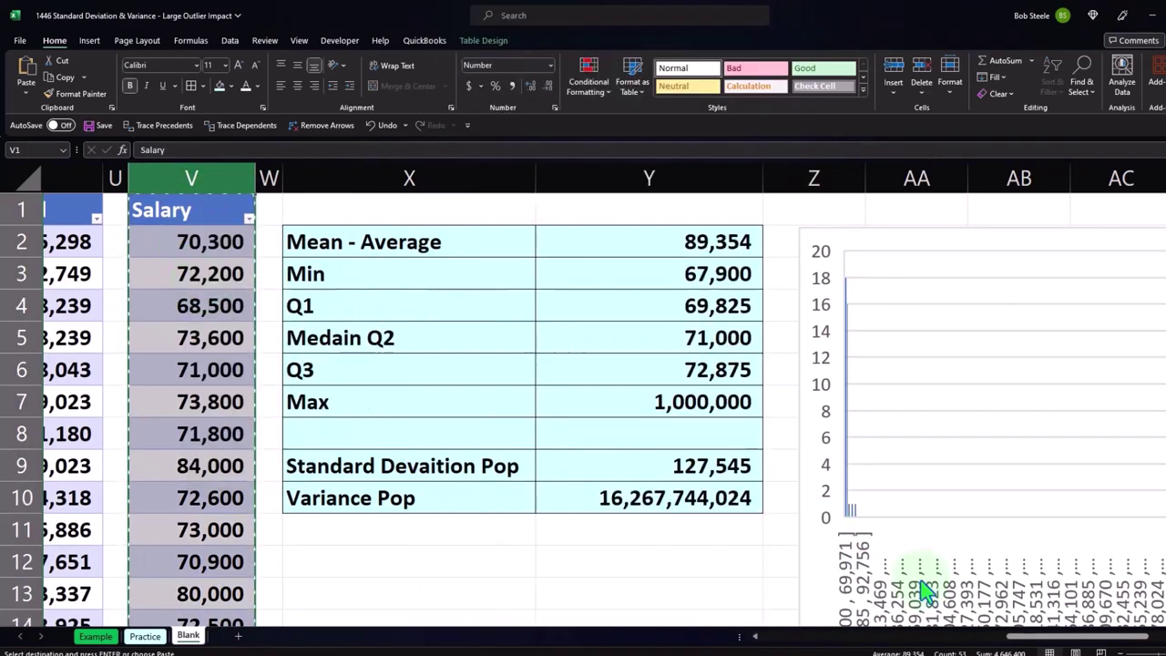
scroll(1023, 632, right, 3)
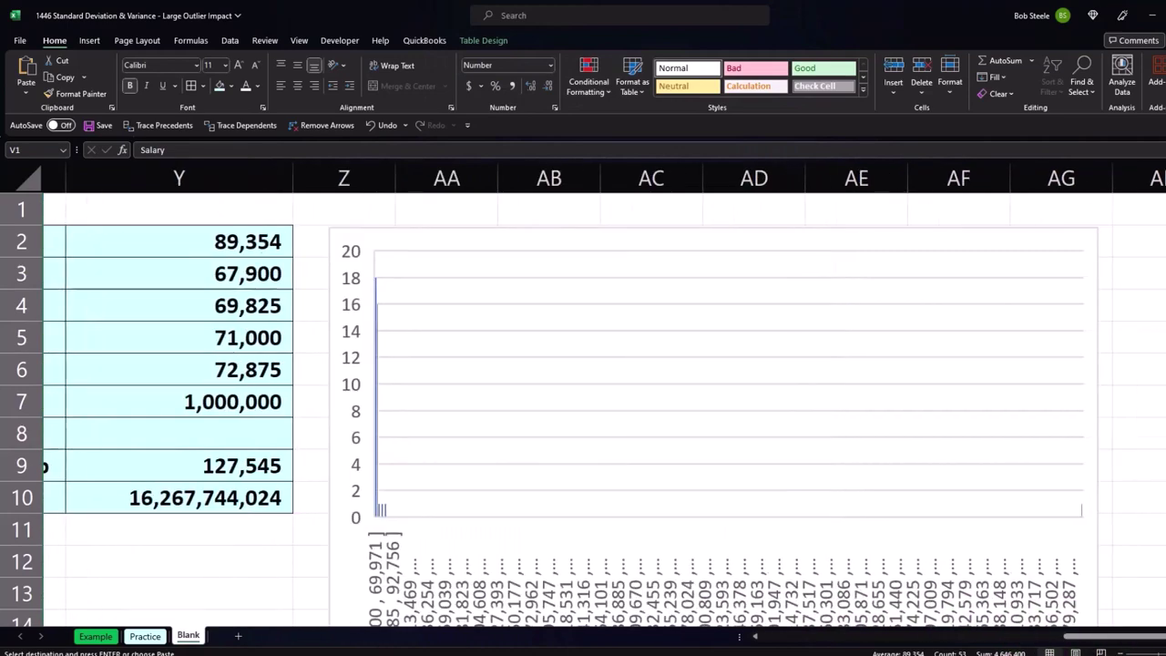
scroll(1023, 632, right, 4)
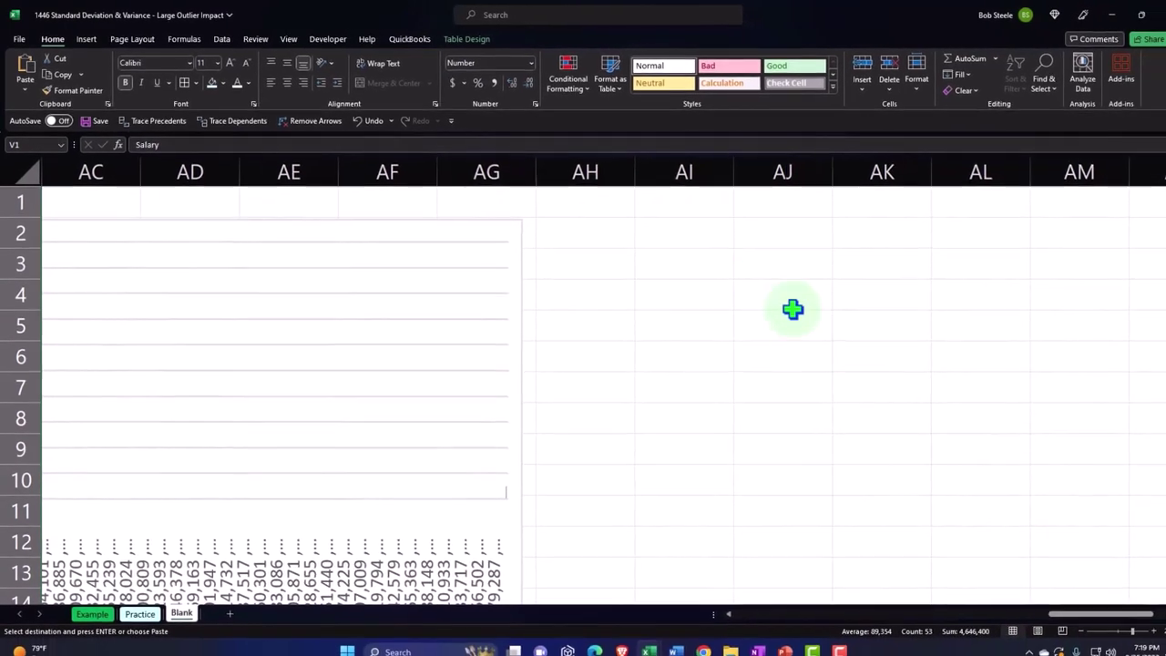
click(674, 202)
right_click(674, 202)
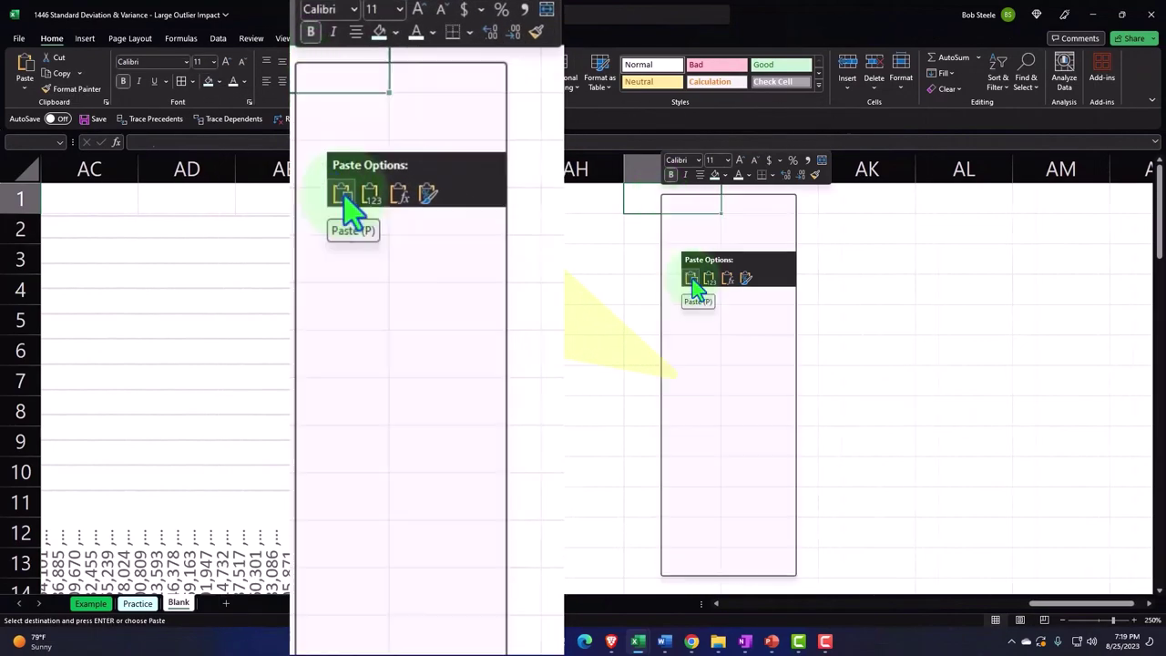
click(693, 280)
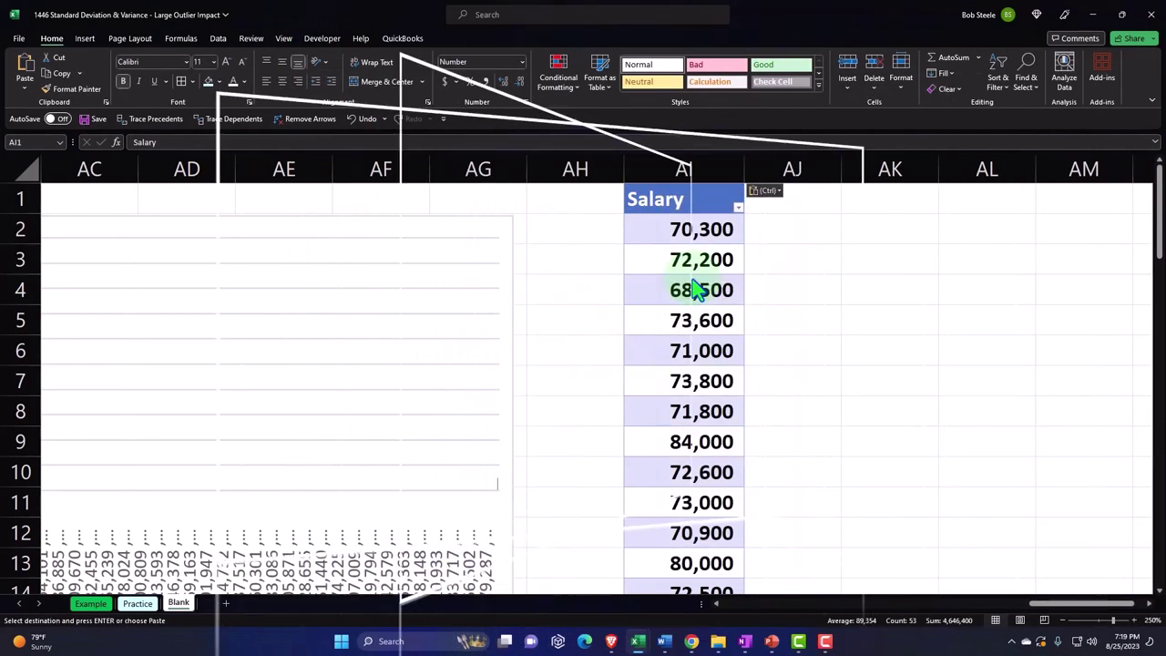
click(578, 237)
drag(623, 173, 556, 179)
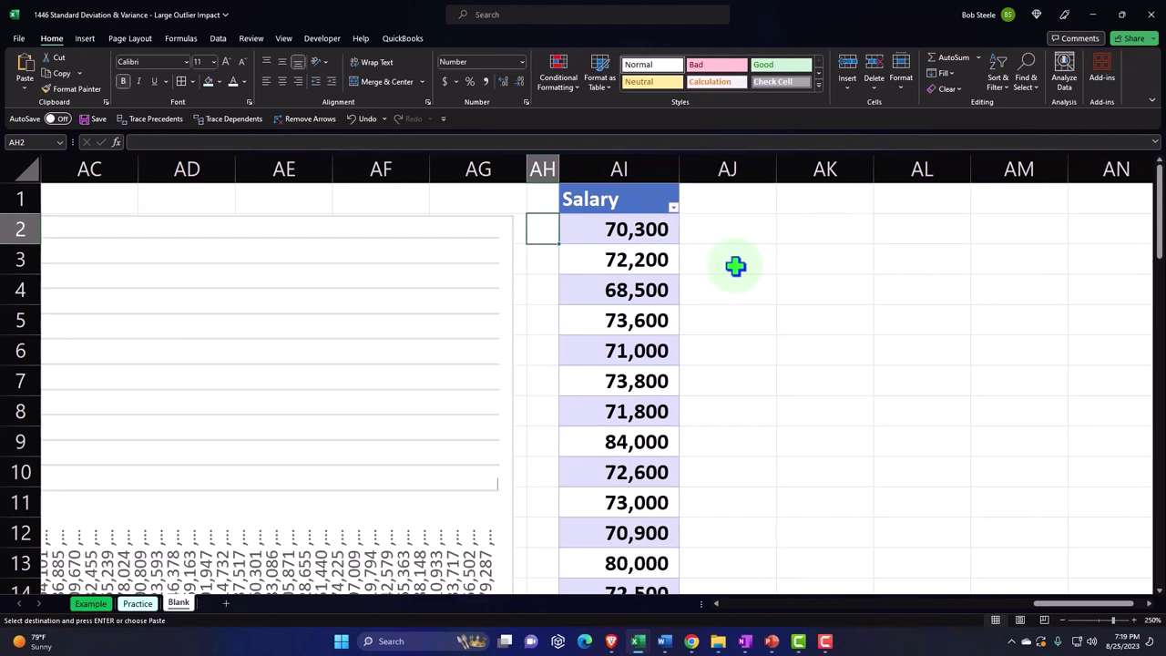
Add a Mean column in AJ that averages the Salary column with =AVERAGE([Salary]) in every row
click(722, 199)
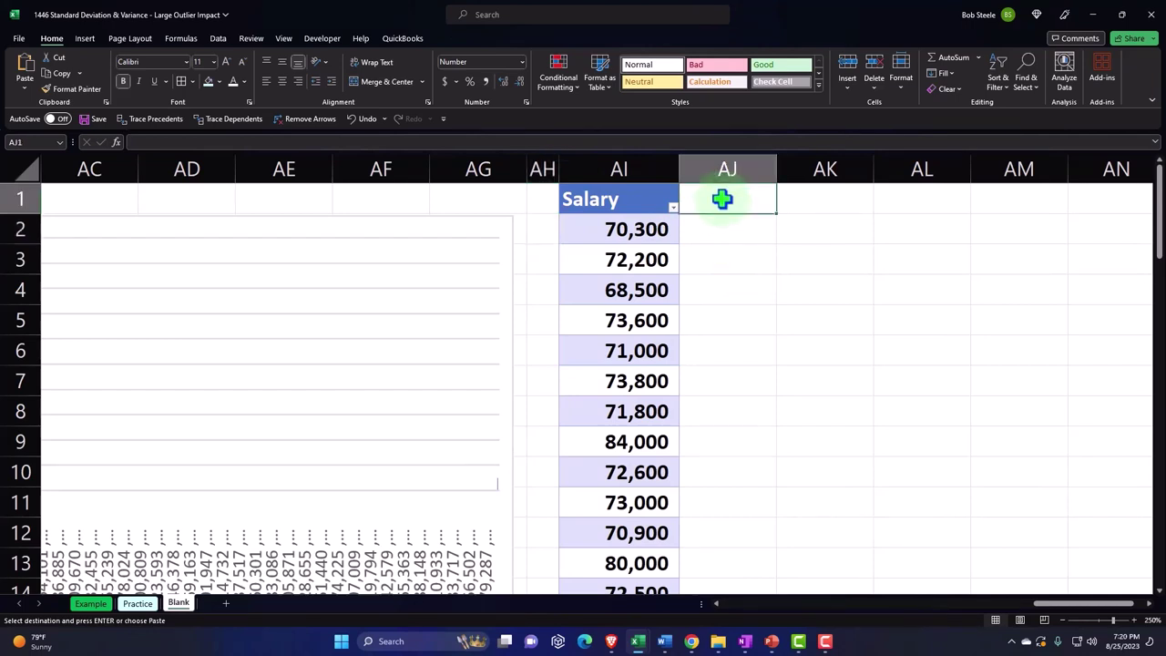
text(Mean)
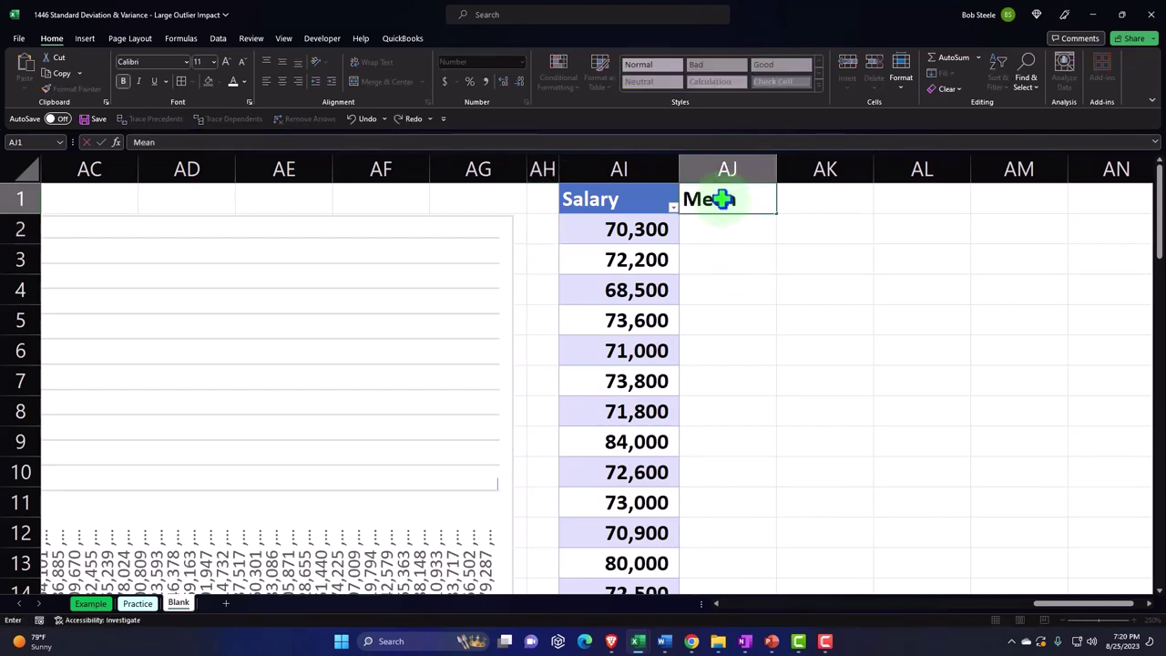
key(Return)
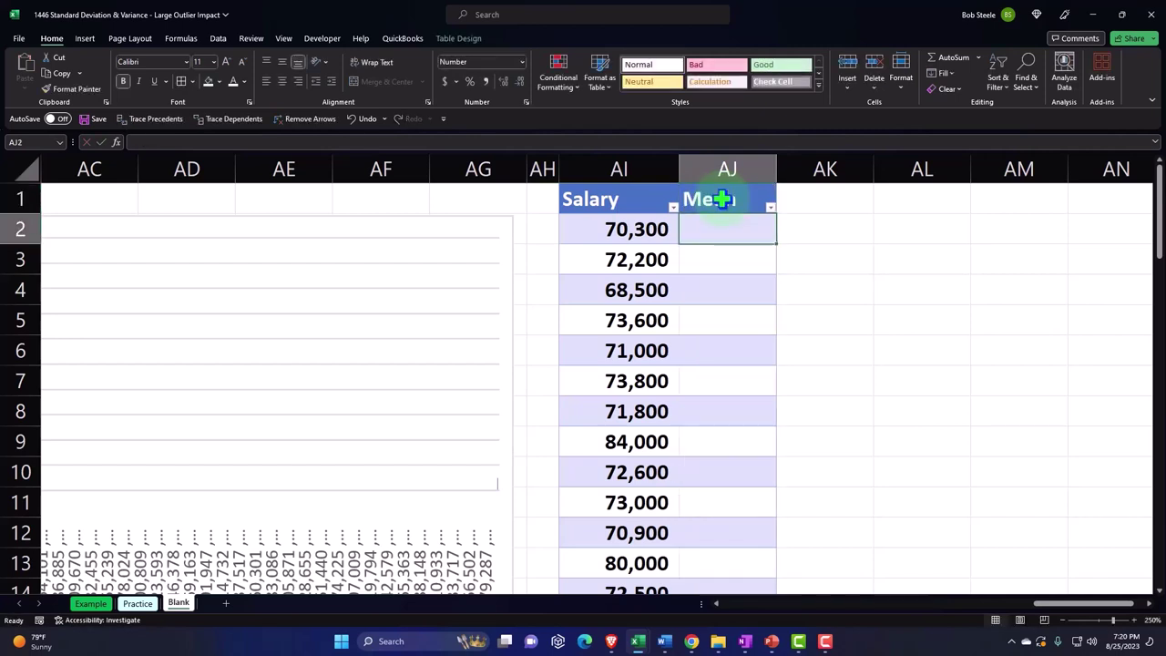
text(=avera)
key(Tab)
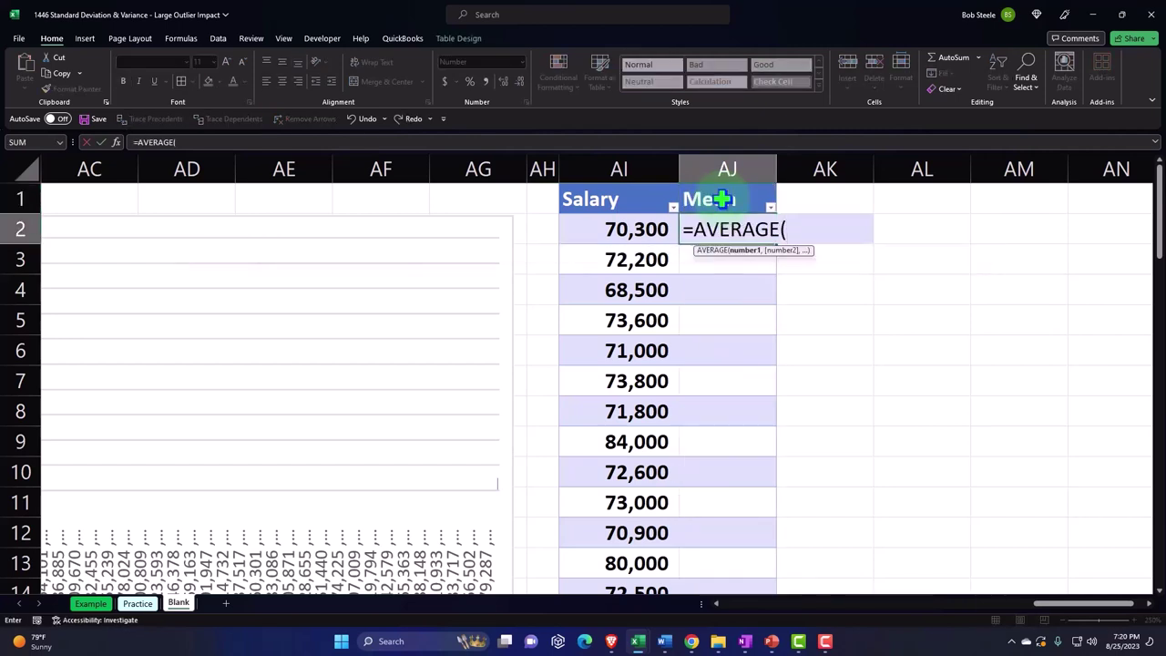
mouse_move(672, 163)
mouse_down()
mouse_move(832, 292)
mouse_move(823, 183)
mouse_up()
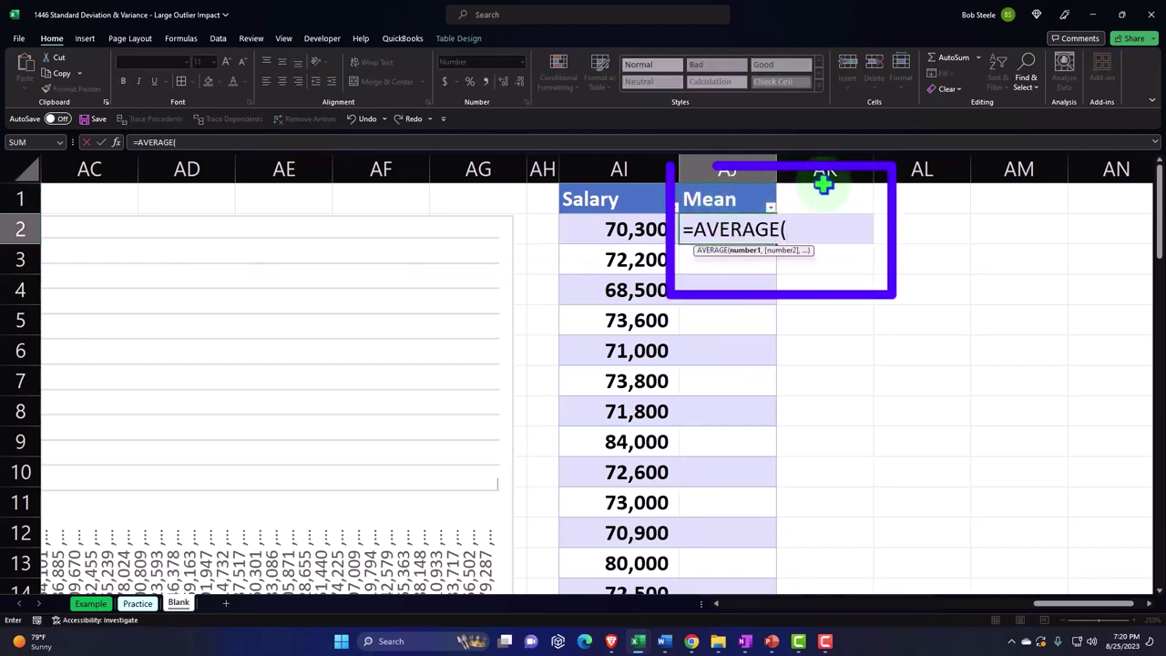
click(607, 191)
key(Return)
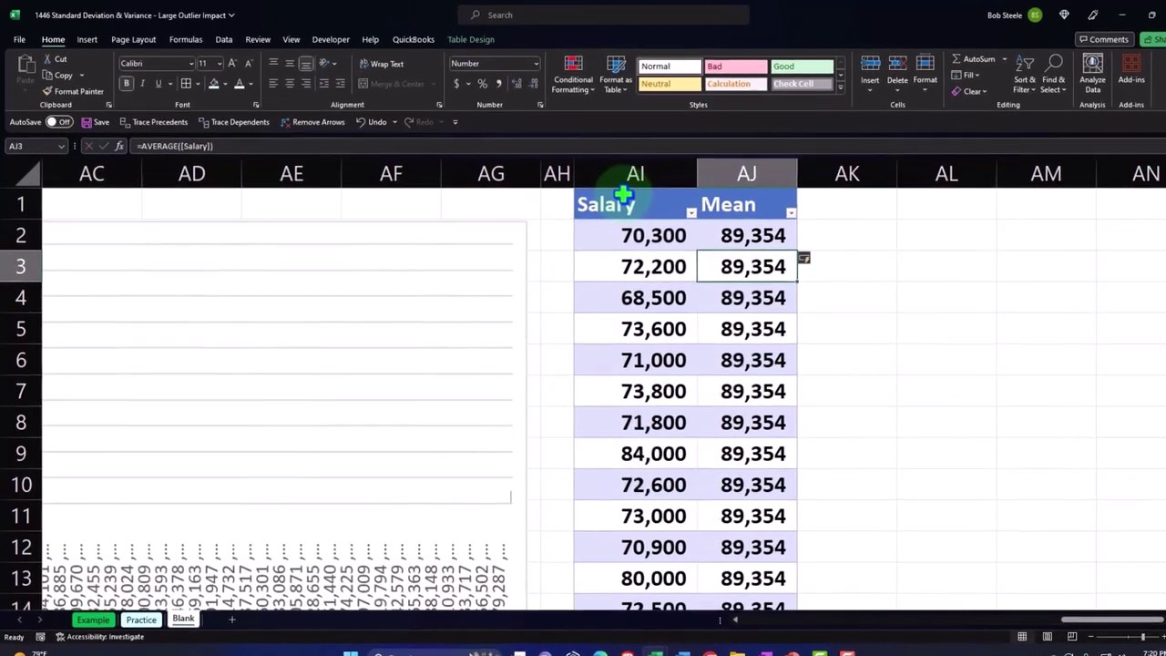
Add a new table column headed Difference in AK1, next to the Mean column
key(Up)
key(Up)
key(Right)
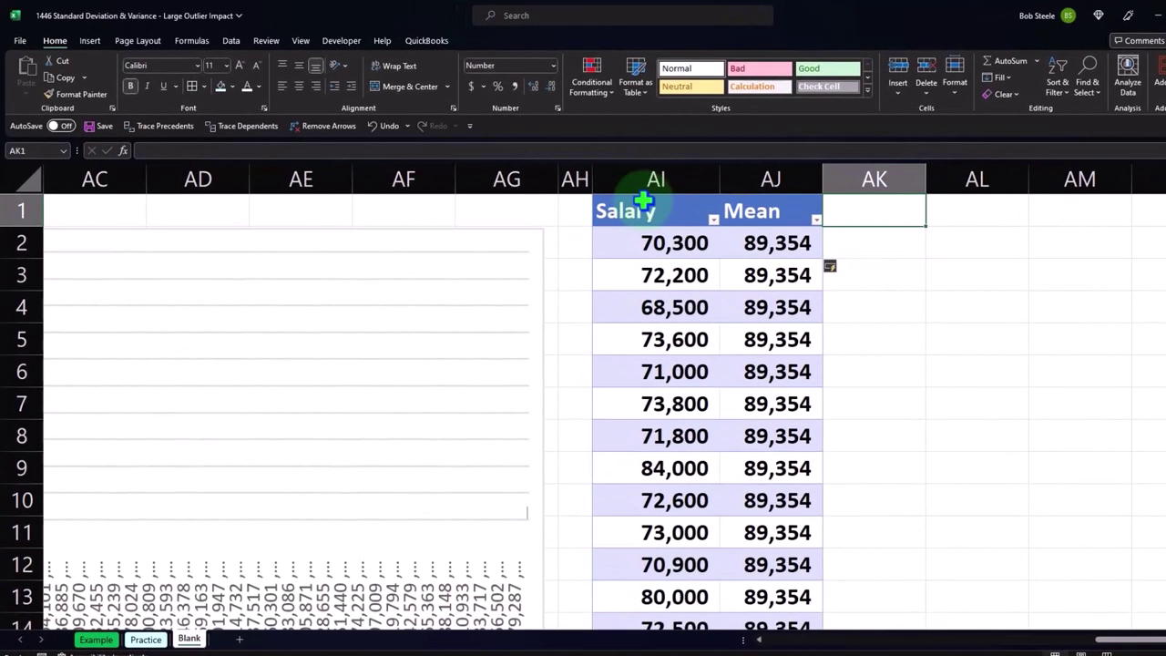
text(Deff)
key(BackSpace)
key(BackSpace)
key(BackSpace)
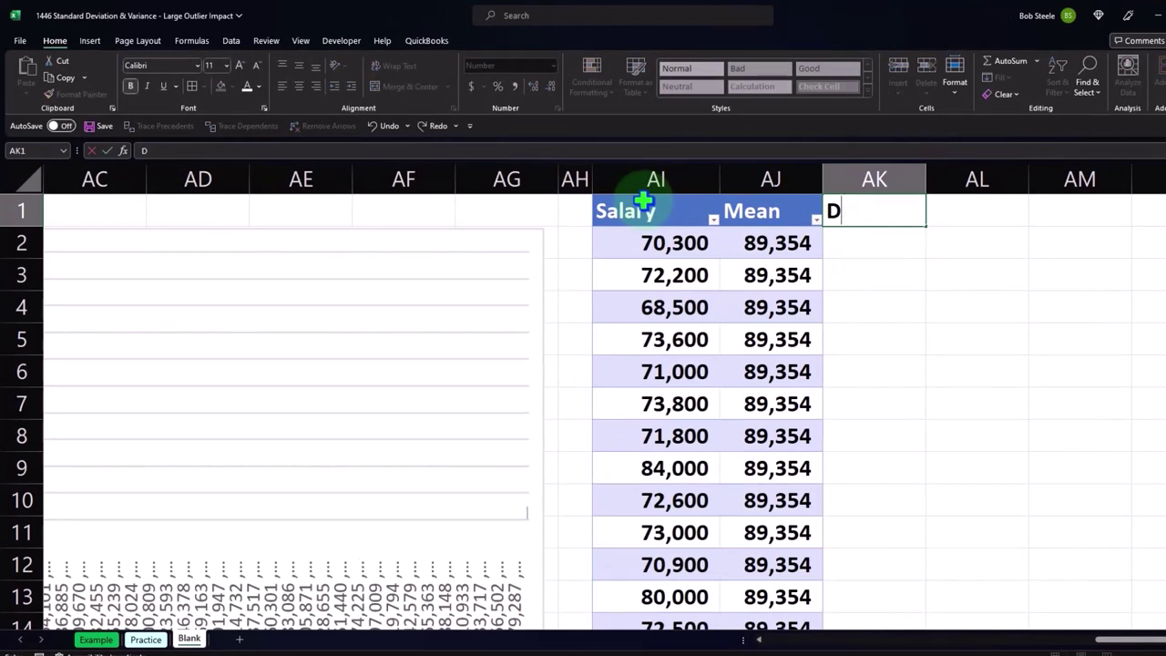
text(ifferer)
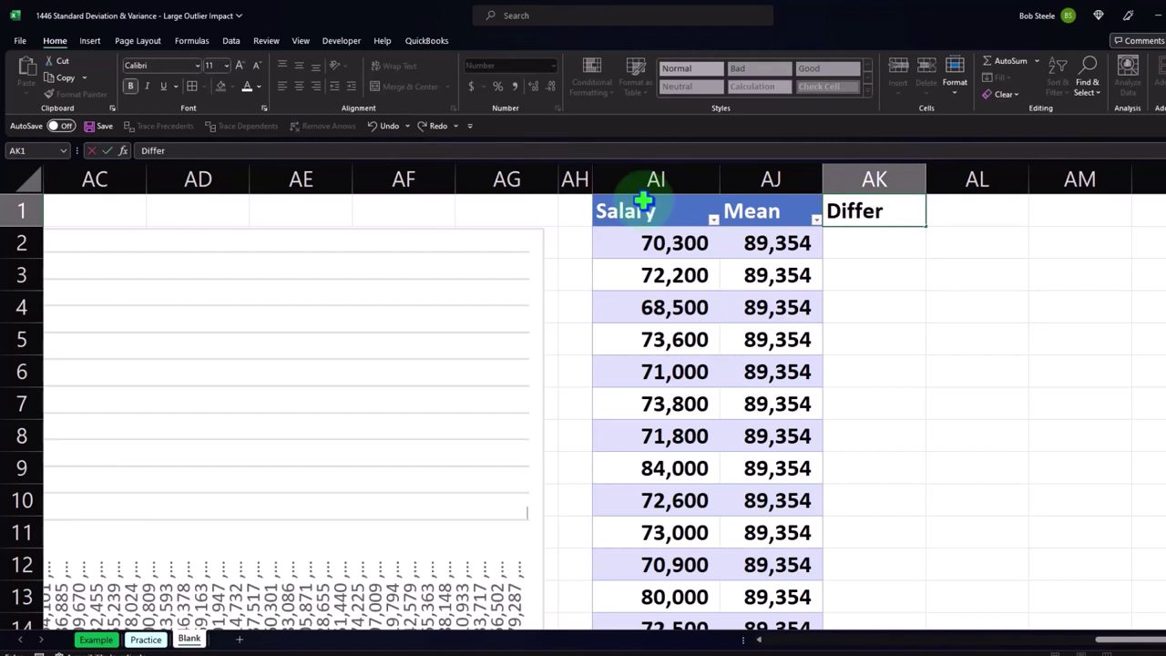
text(eence)
key(Return)
text(=)
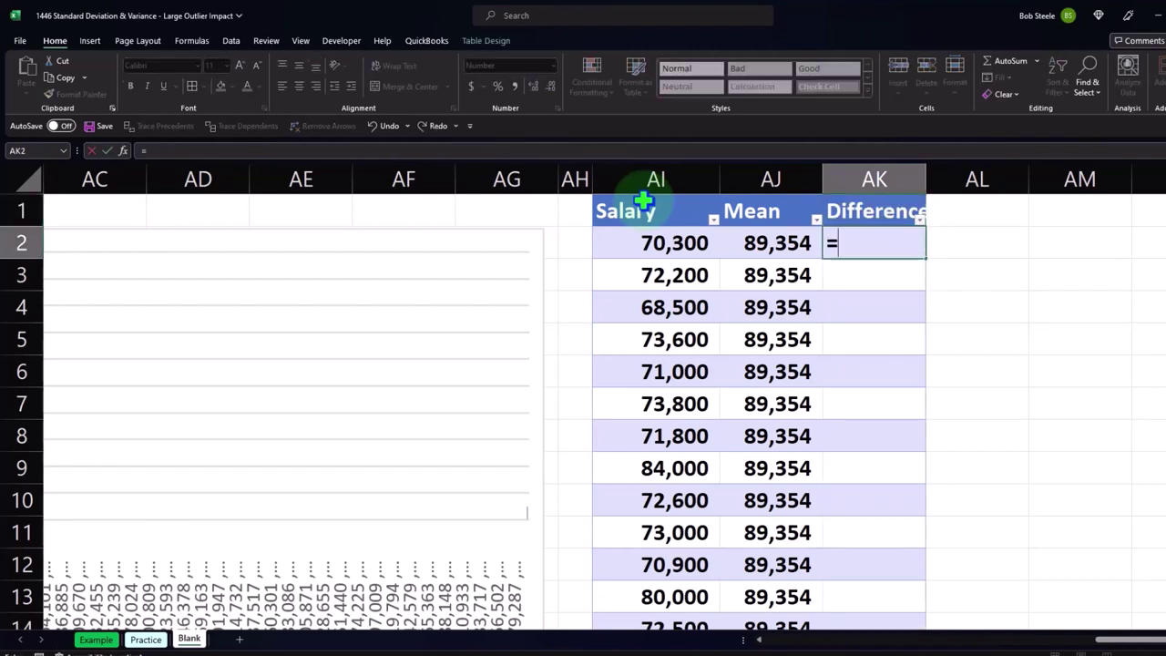
key(Left)
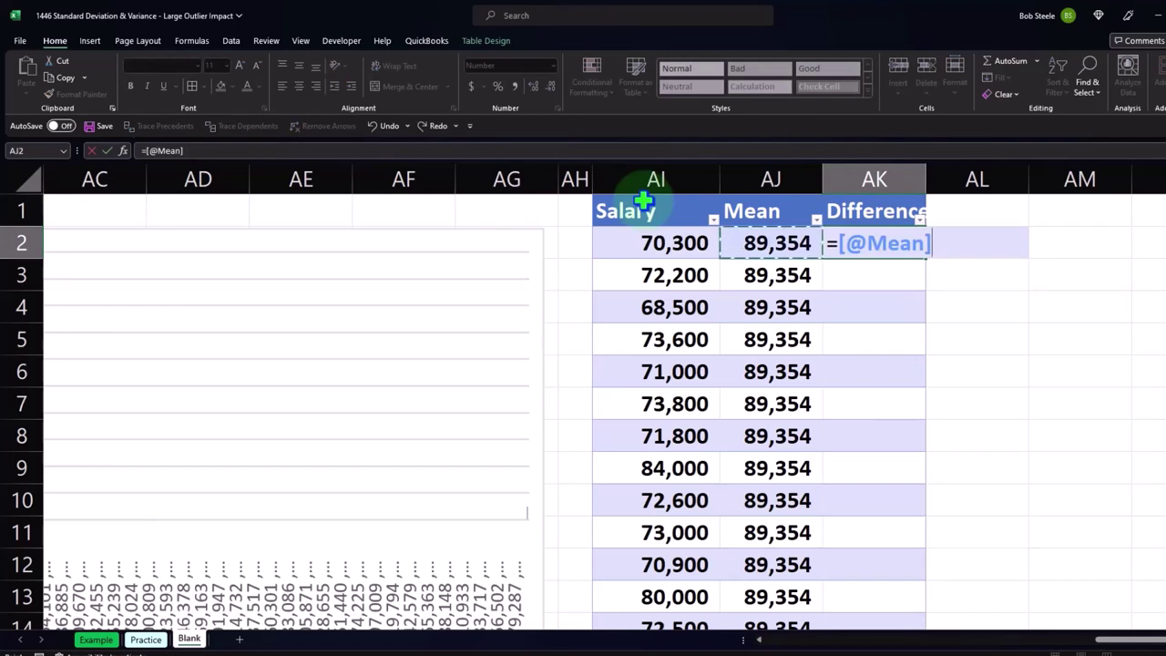
key(Left)
text(-)
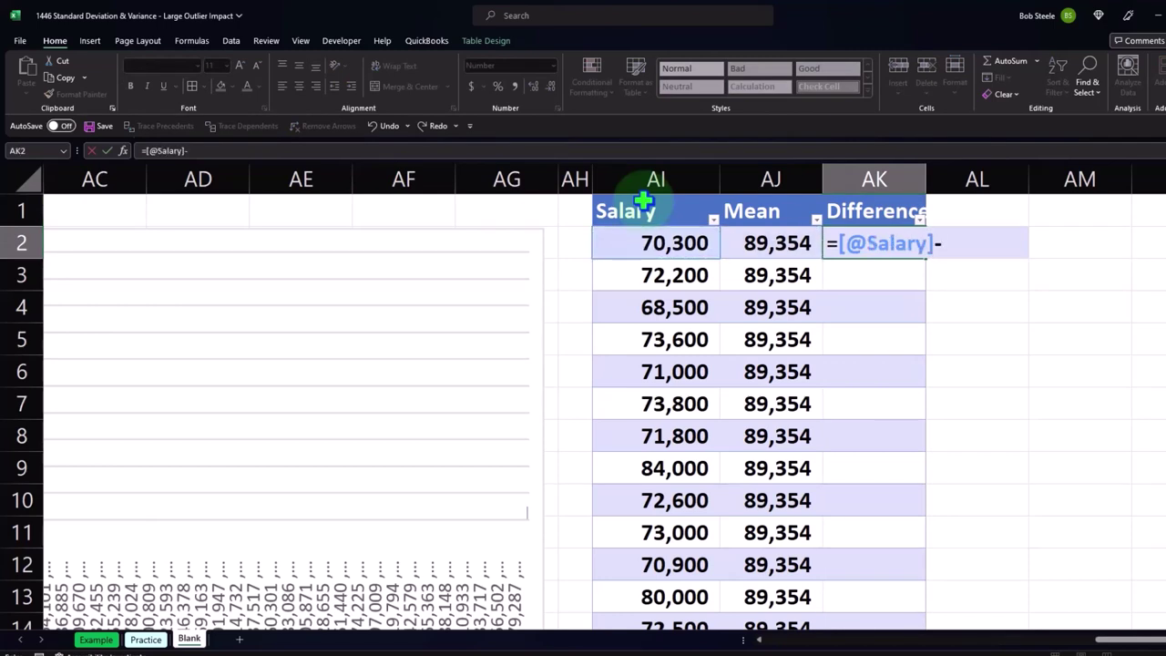
key(Left)
key(Return)
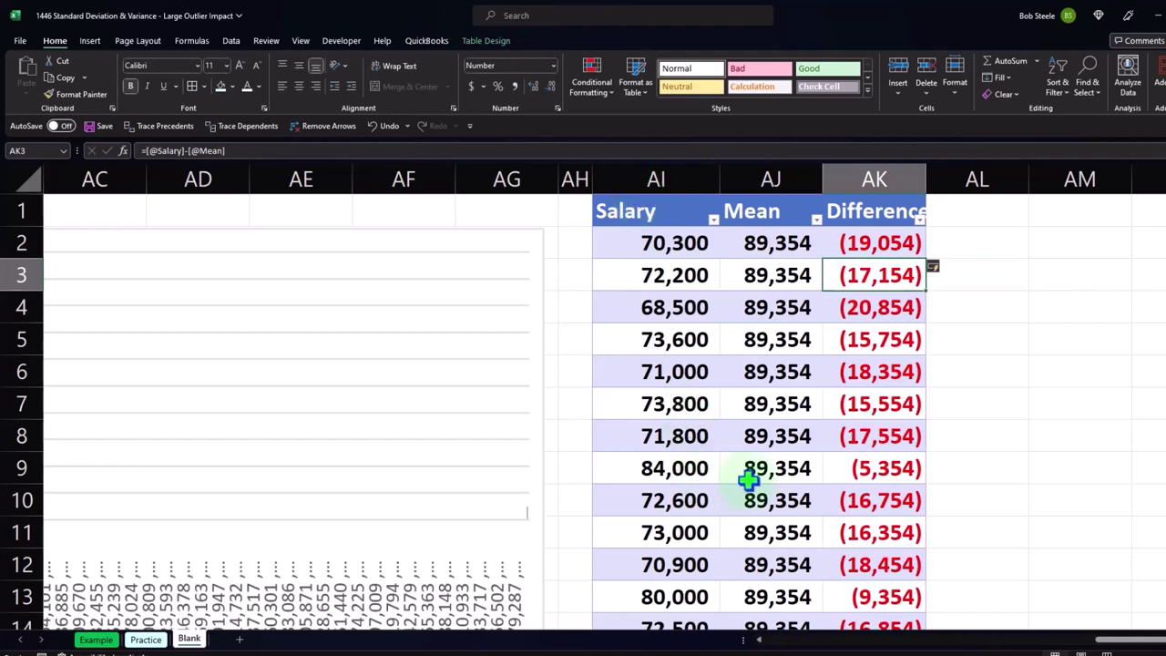
scroll(747, 480, down, 14)
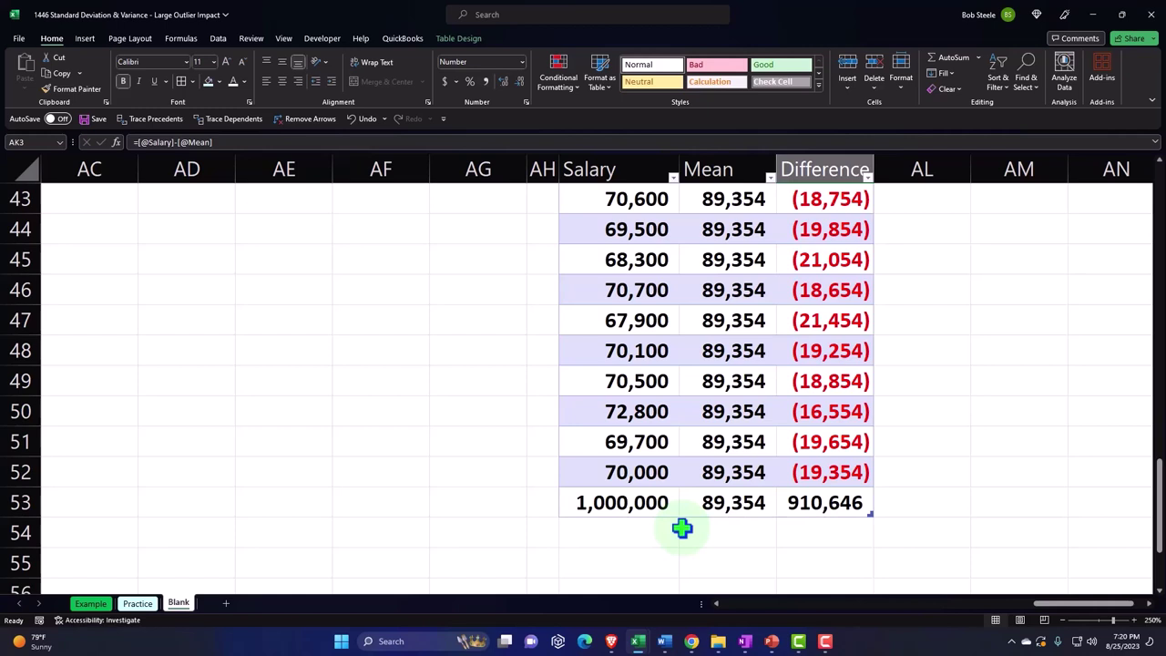
click(633, 503)
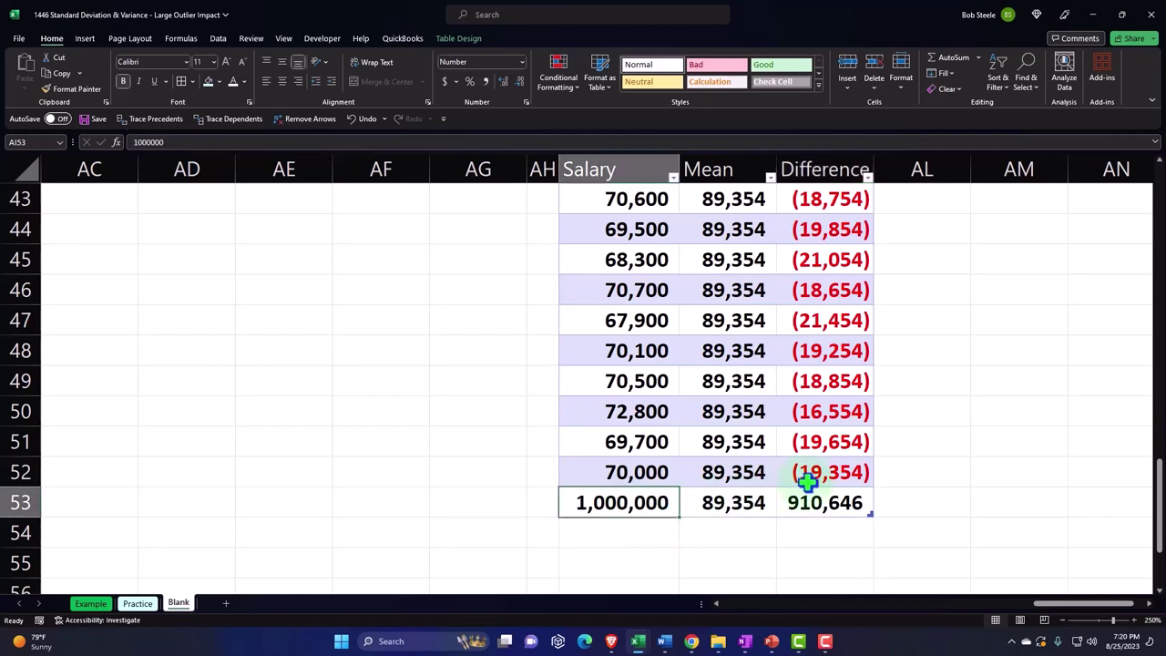
scroll(807, 482, up, 14)
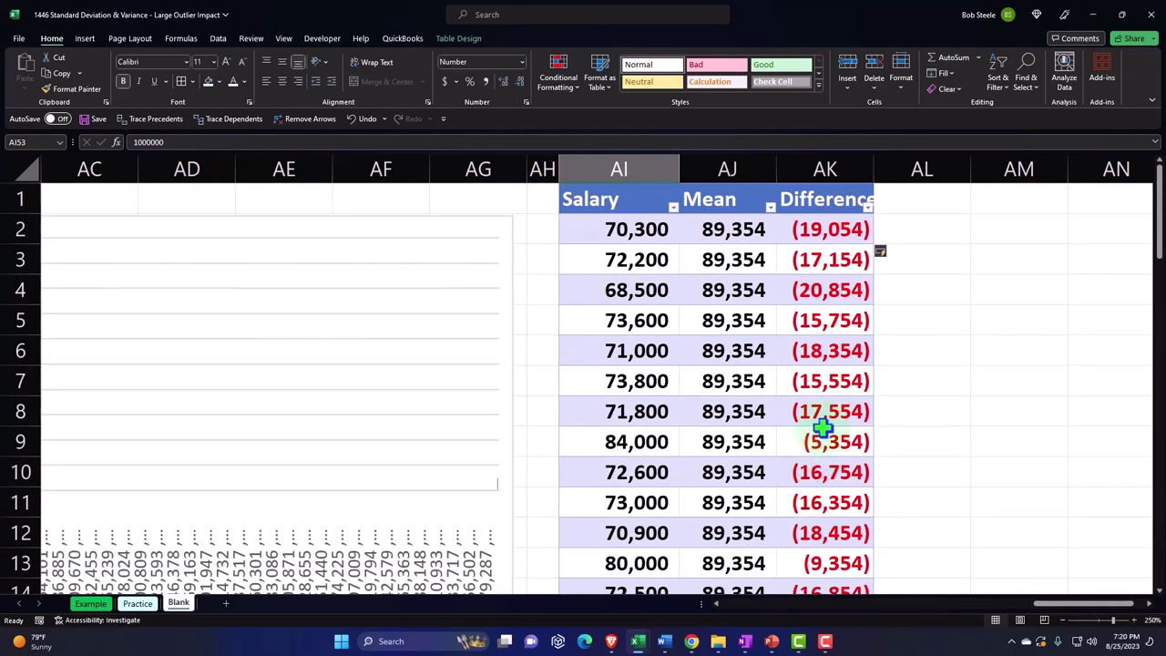
click(908, 203)
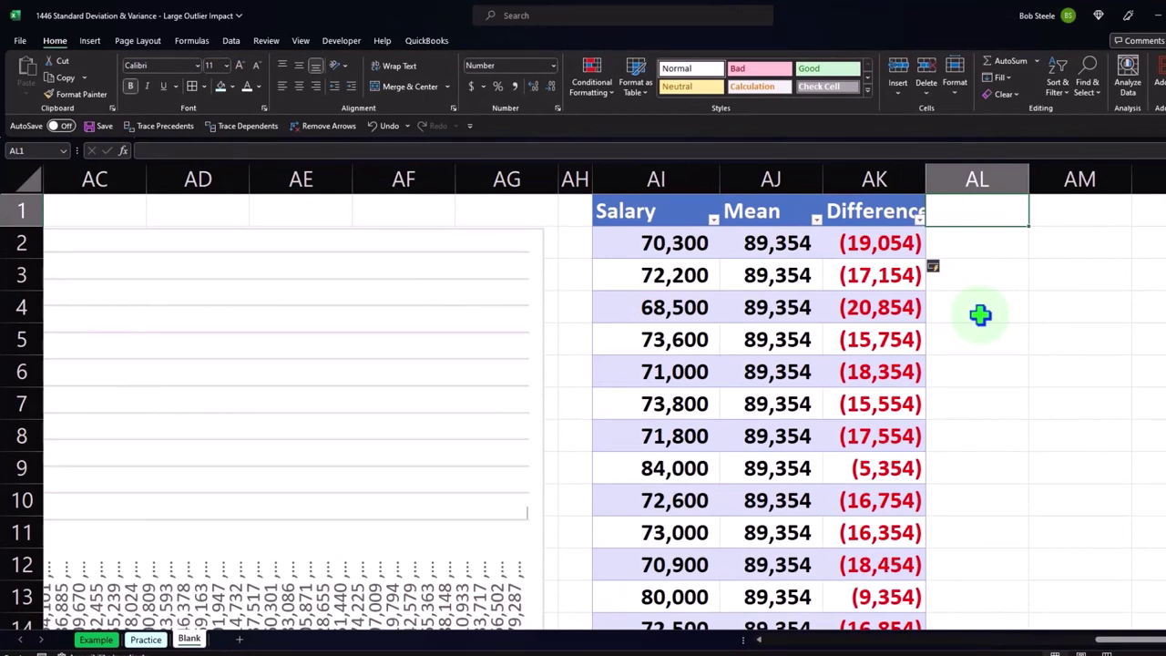
text(Squ)
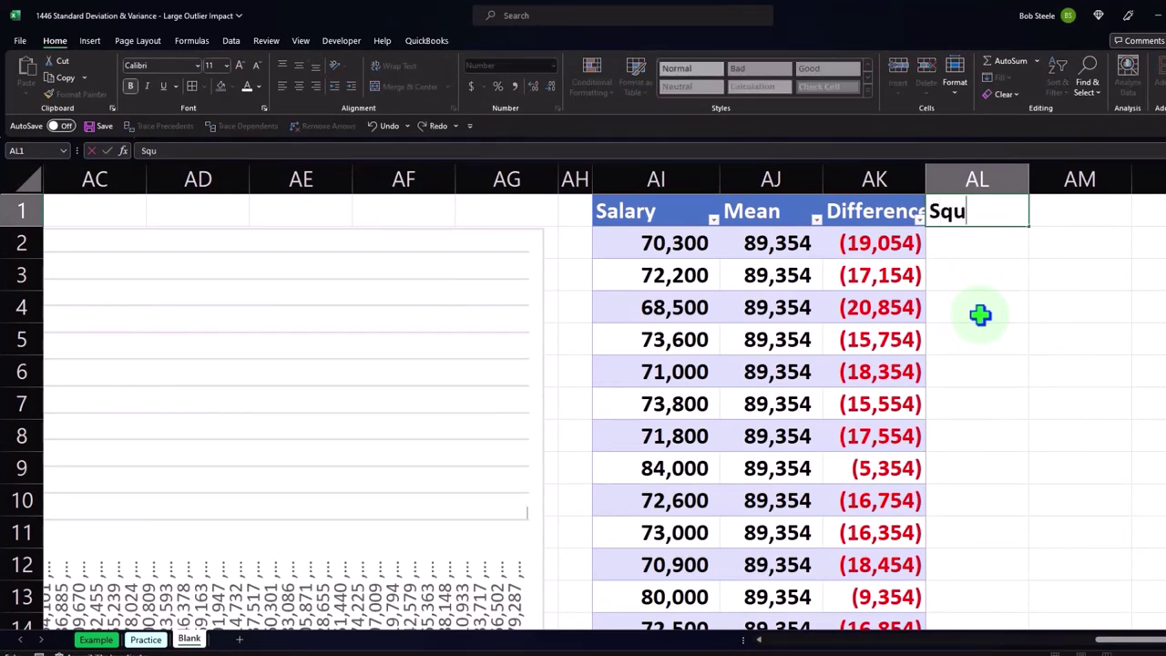
text(ared)
key(Return)
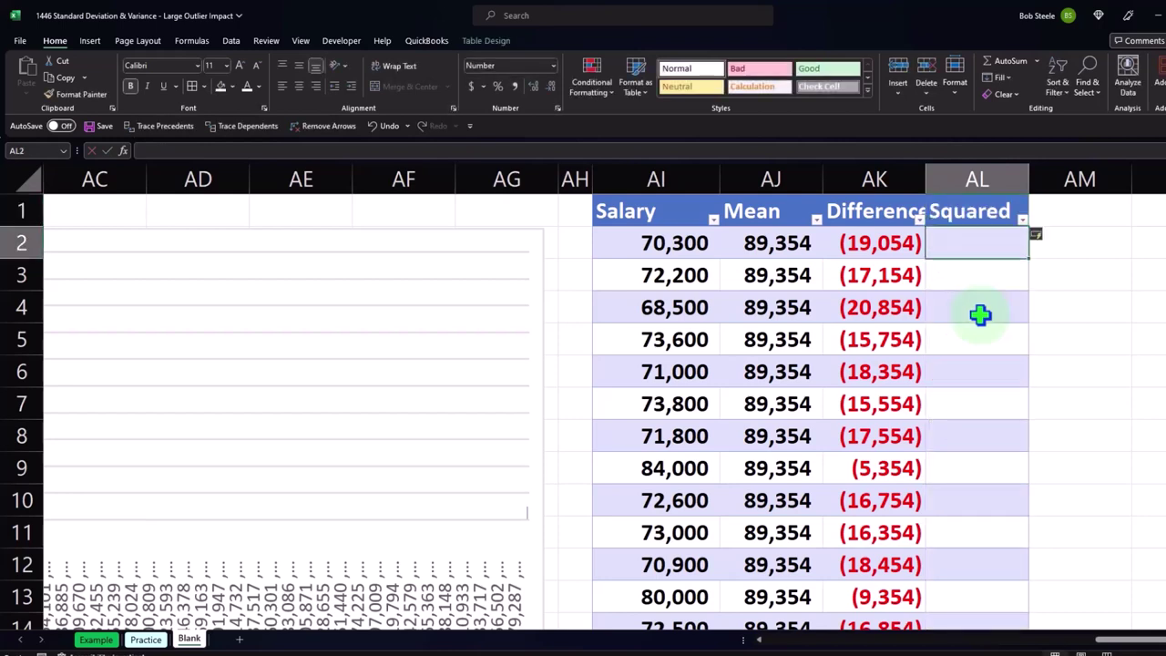
text(=)
key(Left)
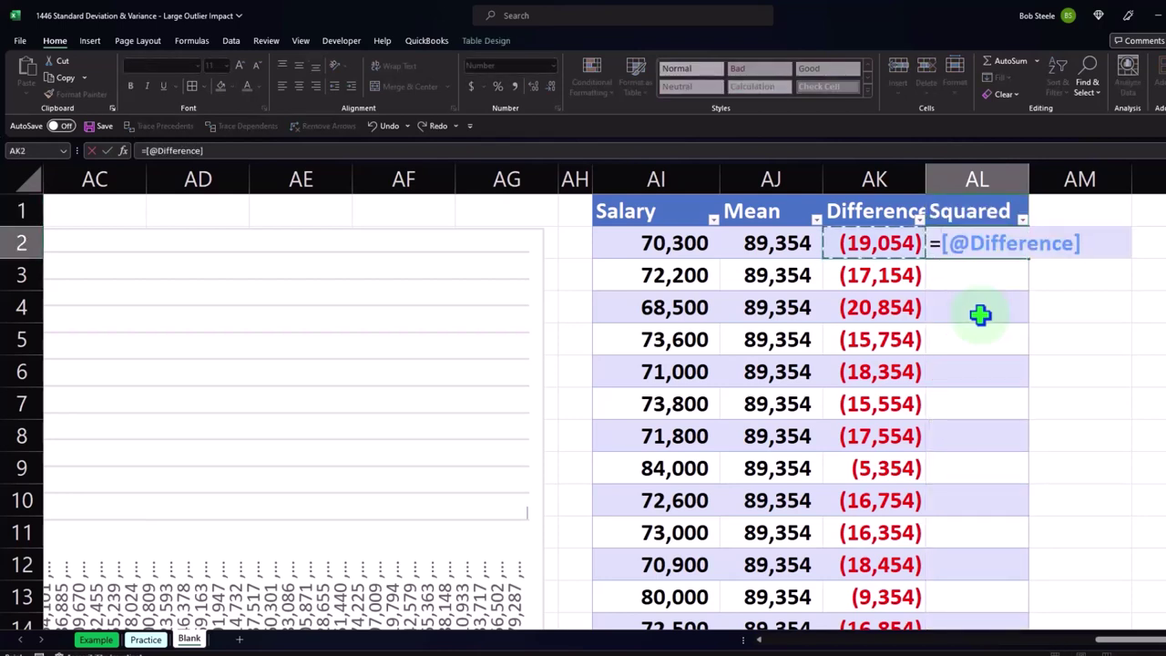
text(^2)
key(Return)
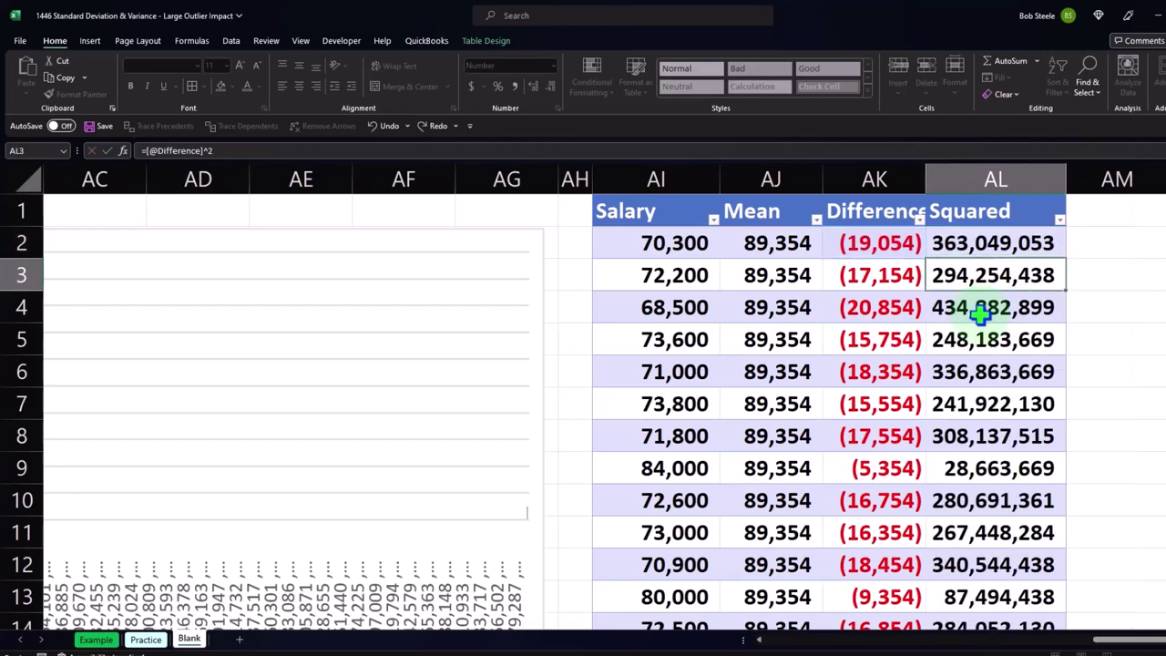
Widen column AL so the squared value of the 1,000,000 salary row fits
click(1130, 341)
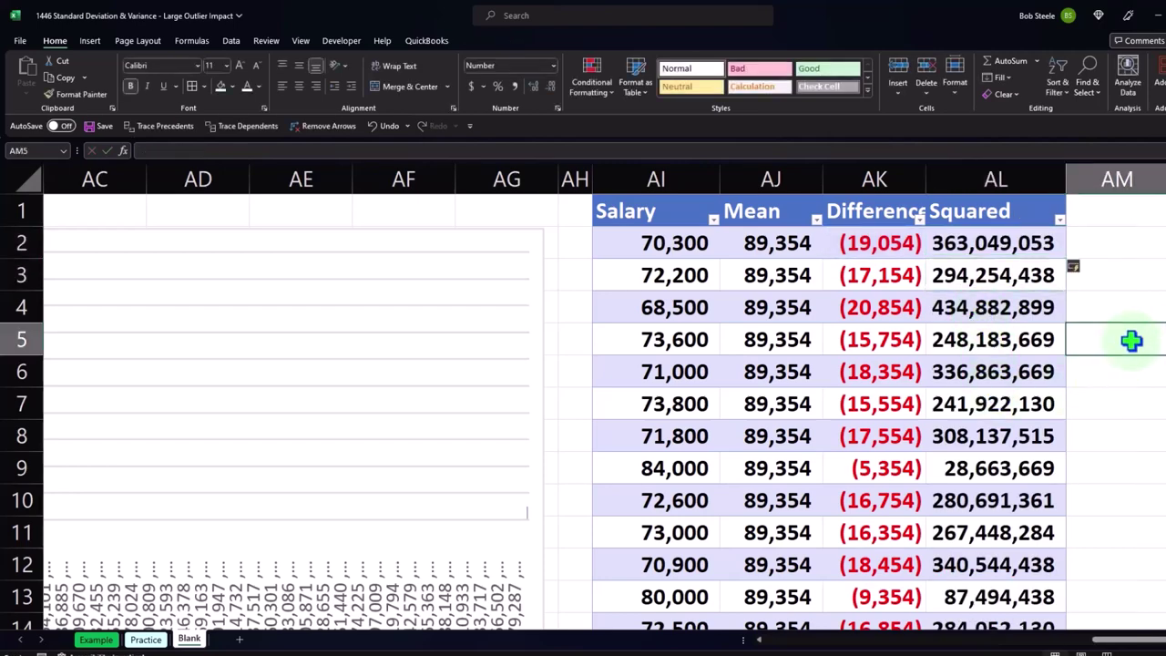
key(Right)
key(Right)
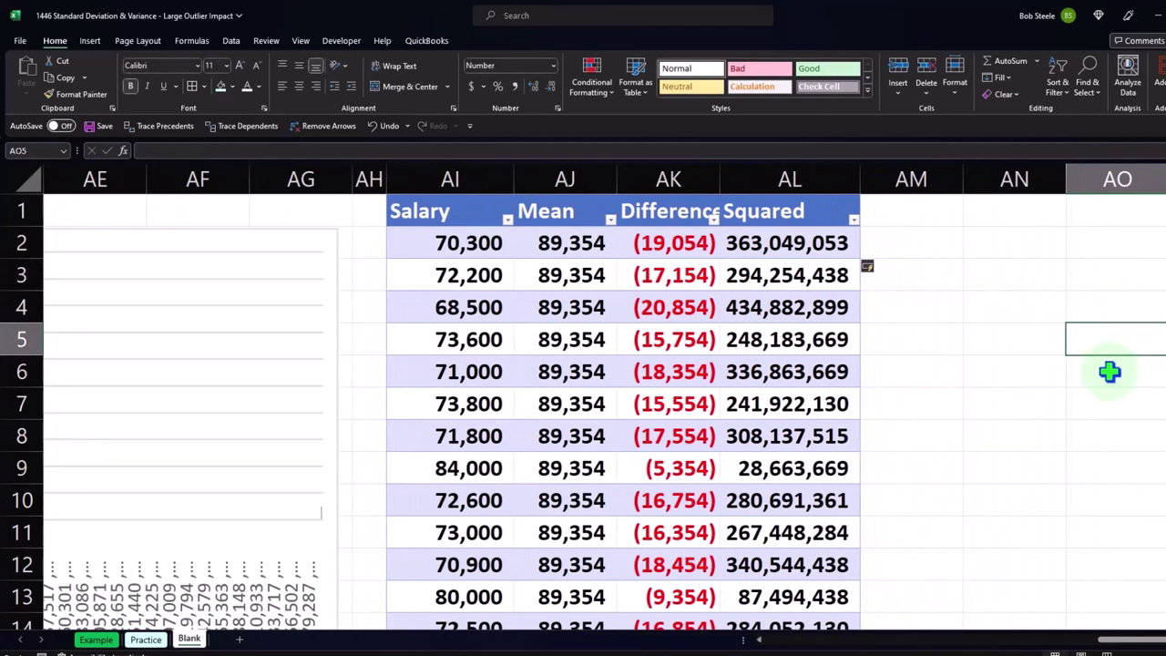
scroll(1017, 436, down, 11)
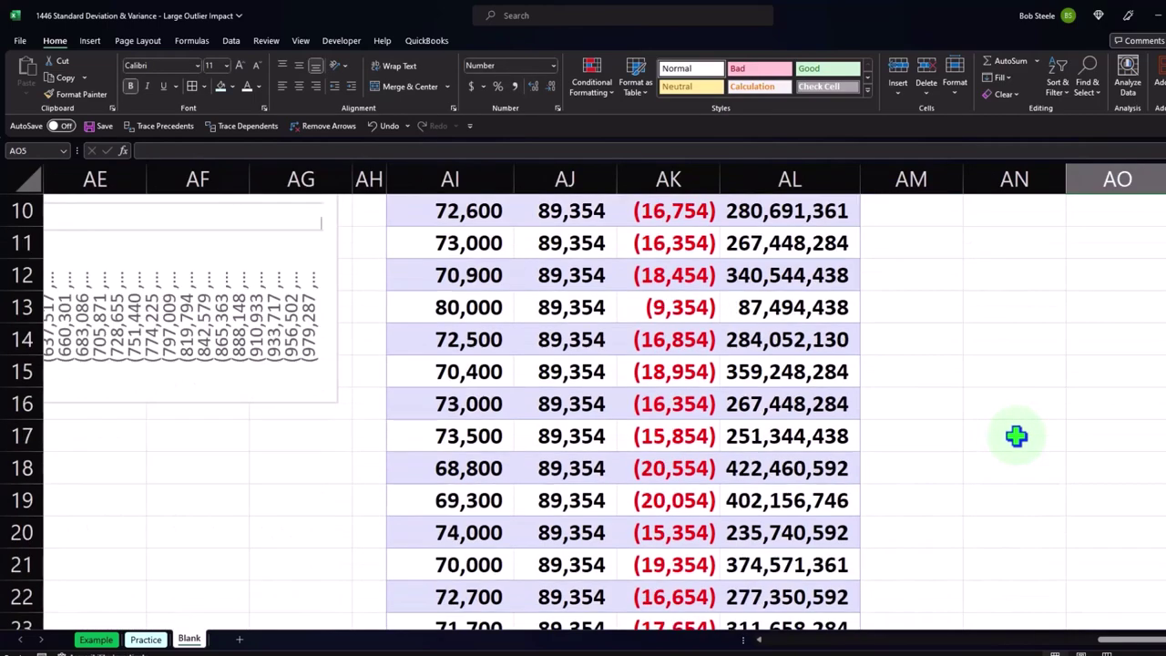
scroll(993, 427, down, 4)
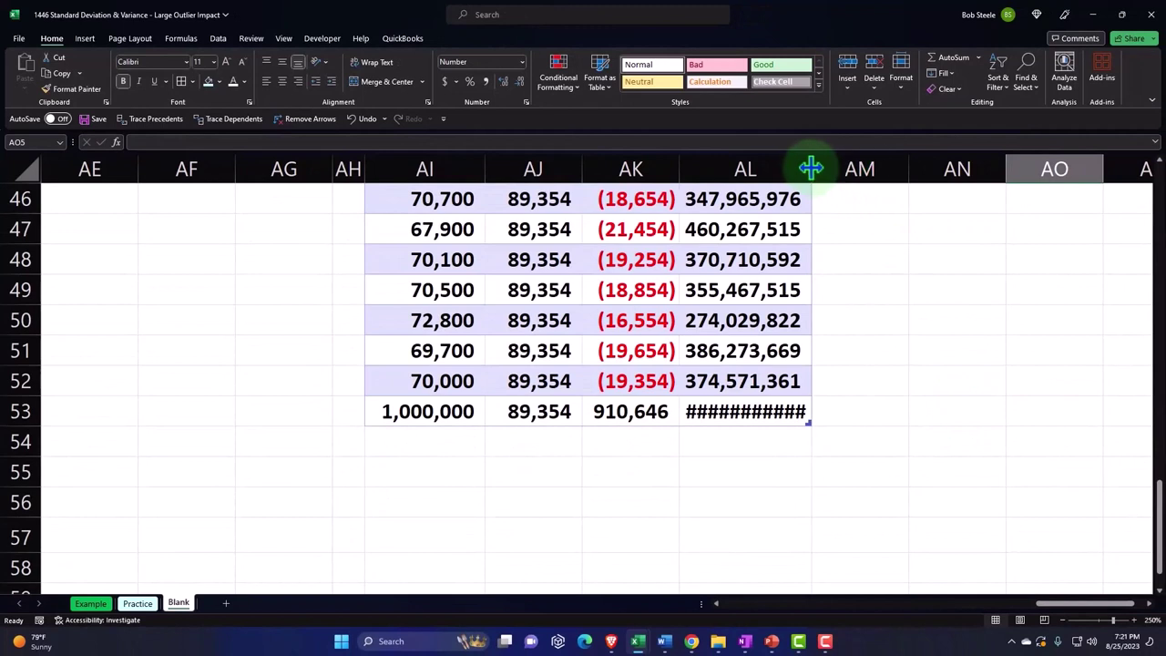
drag(812, 169, 859, 167)
Add a total row to the salary table and set its Salary cell to Average
click(450, 379)
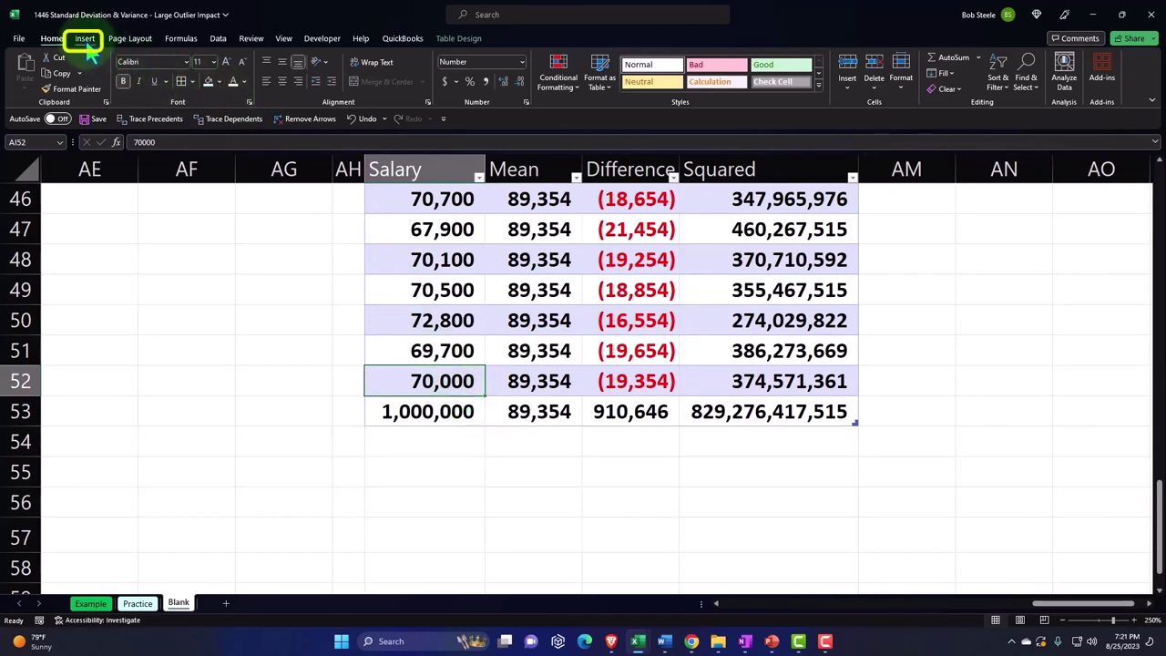
click(455, 40)
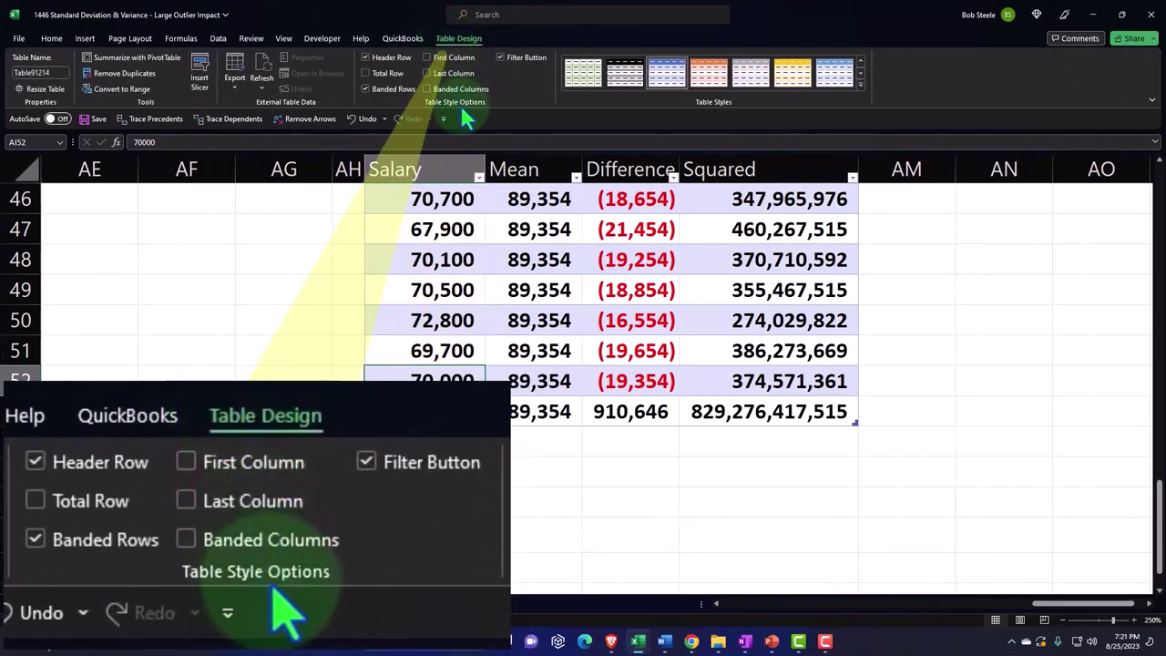
click(366, 73)
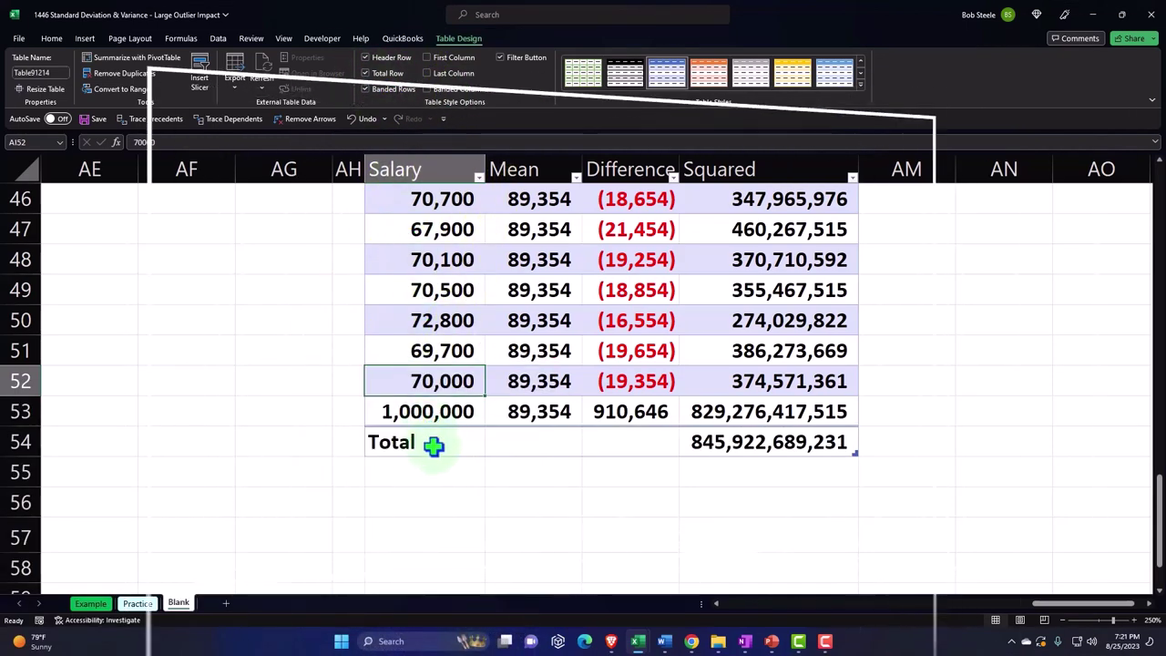
click(433, 444)
click(490, 453)
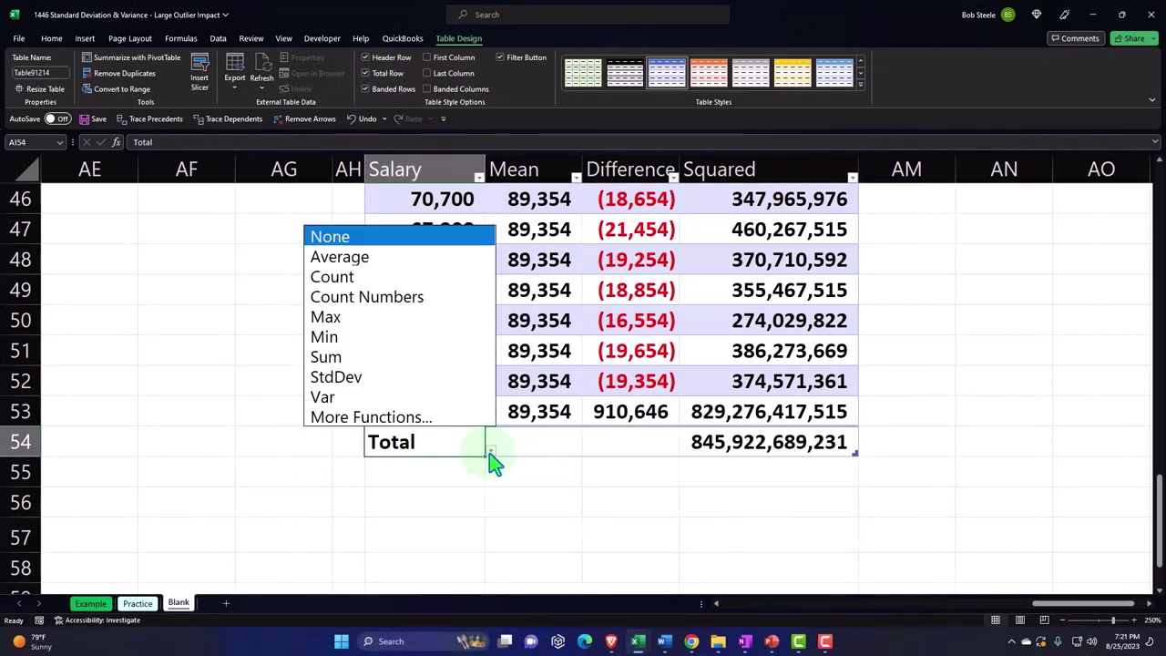
click(346, 257)
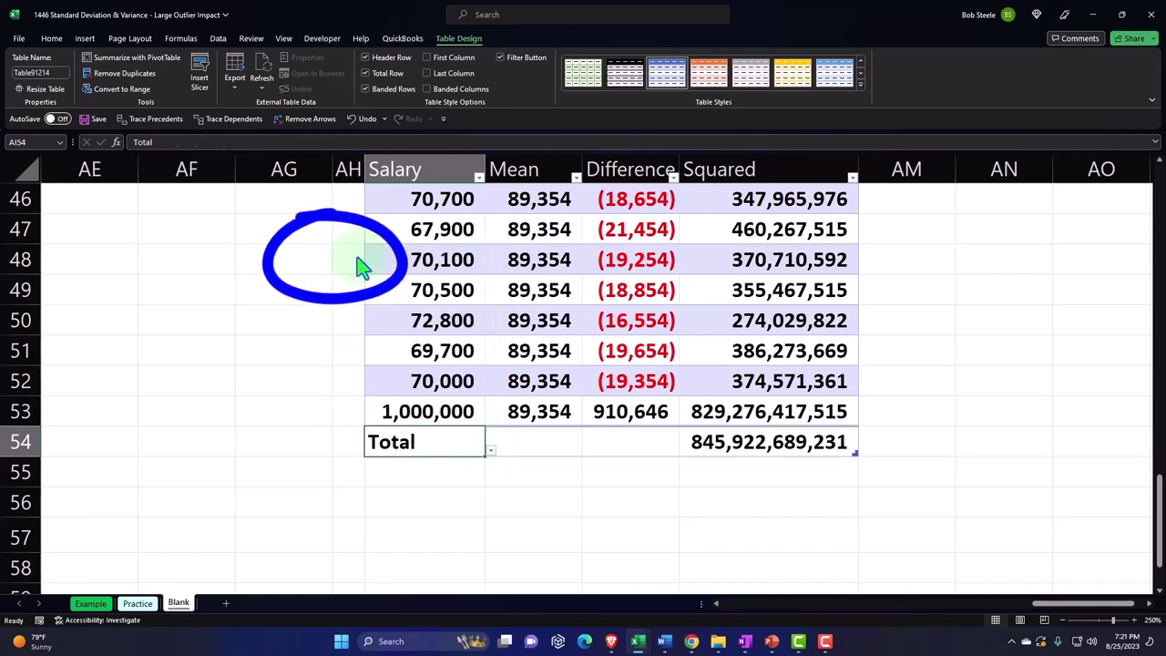
In the total row, set the Mean column to Count and the Difference column to Sum, keeping the Squared column's total
click(538, 452)
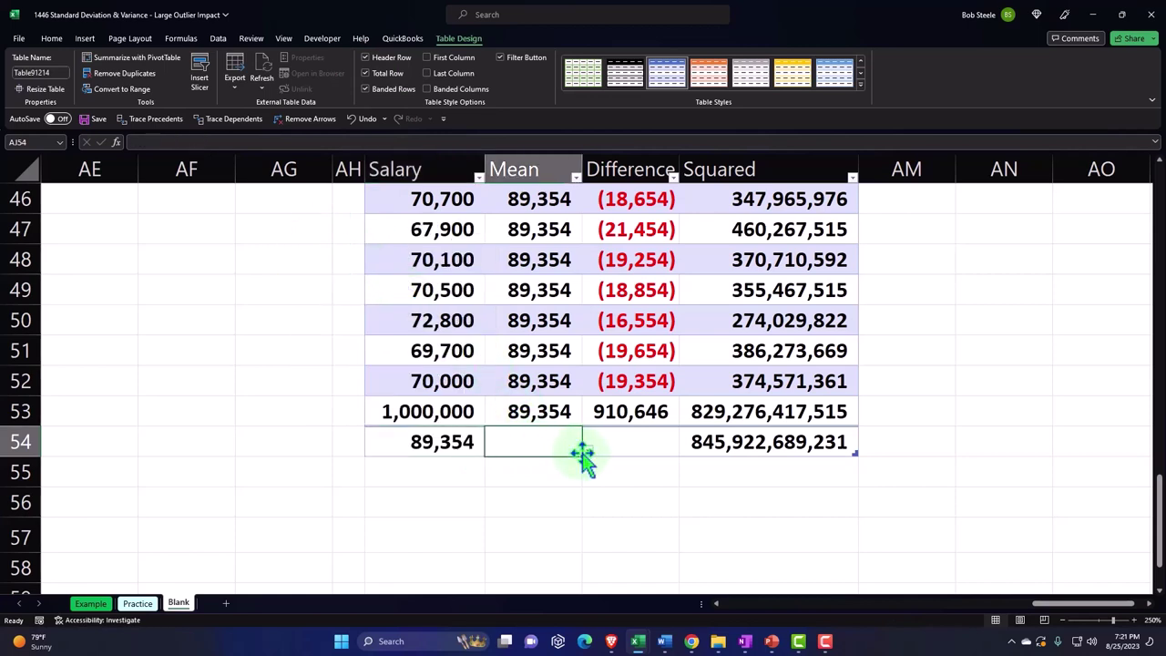
click(588, 451)
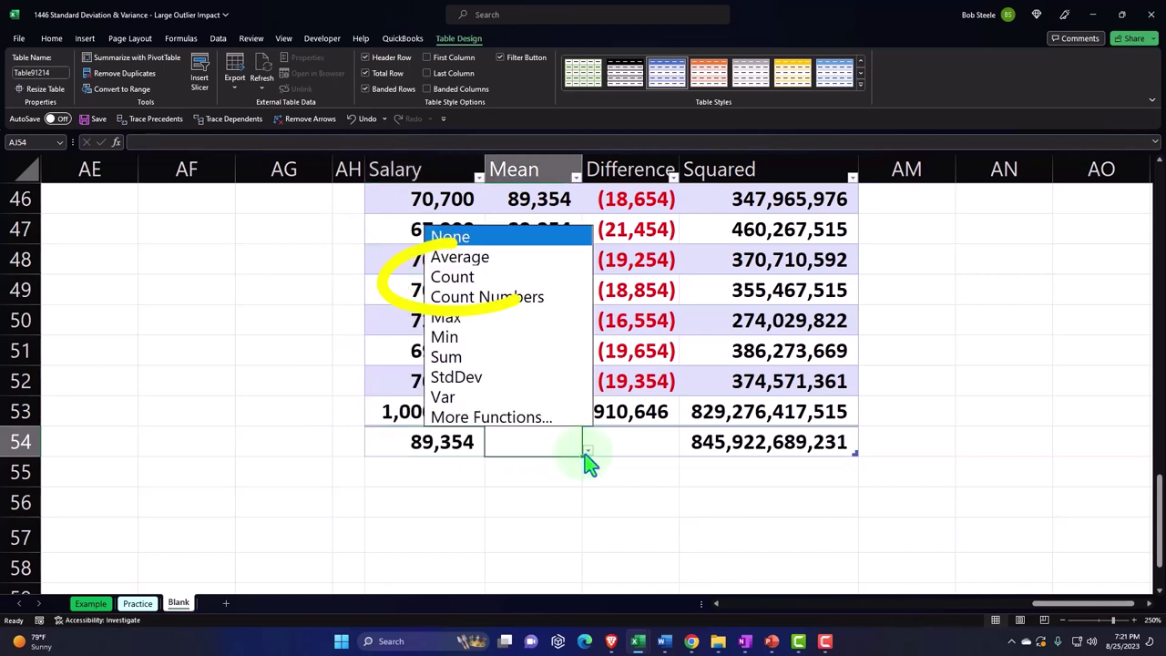
click(502, 278)
click(646, 444)
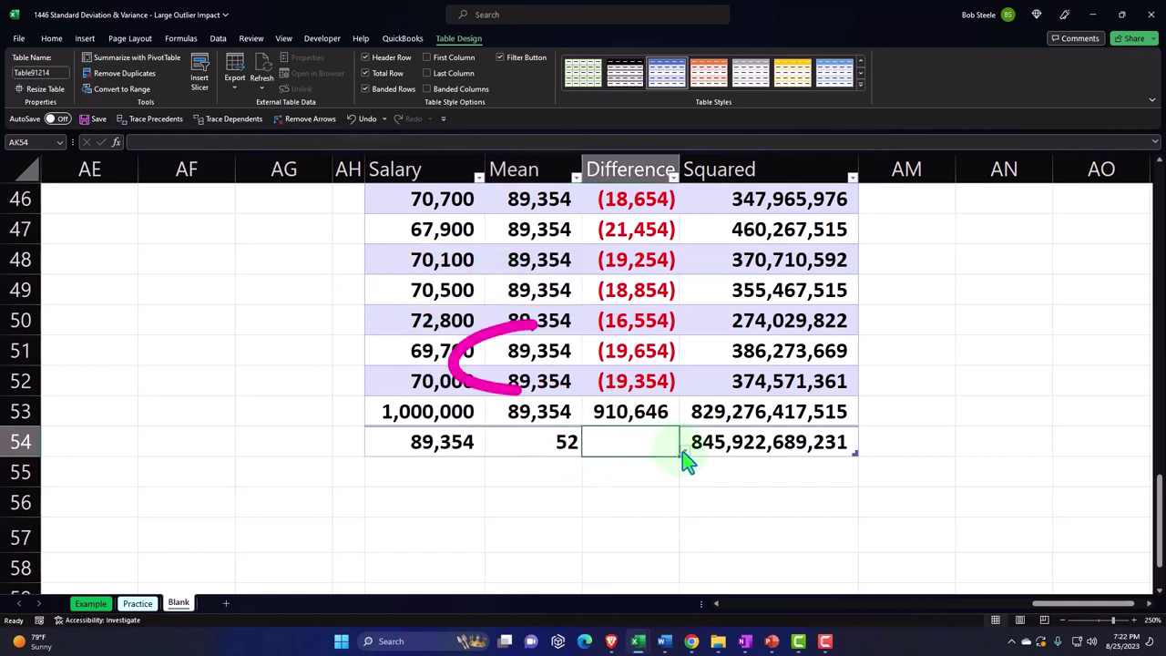
click(684, 451)
click(632, 358)
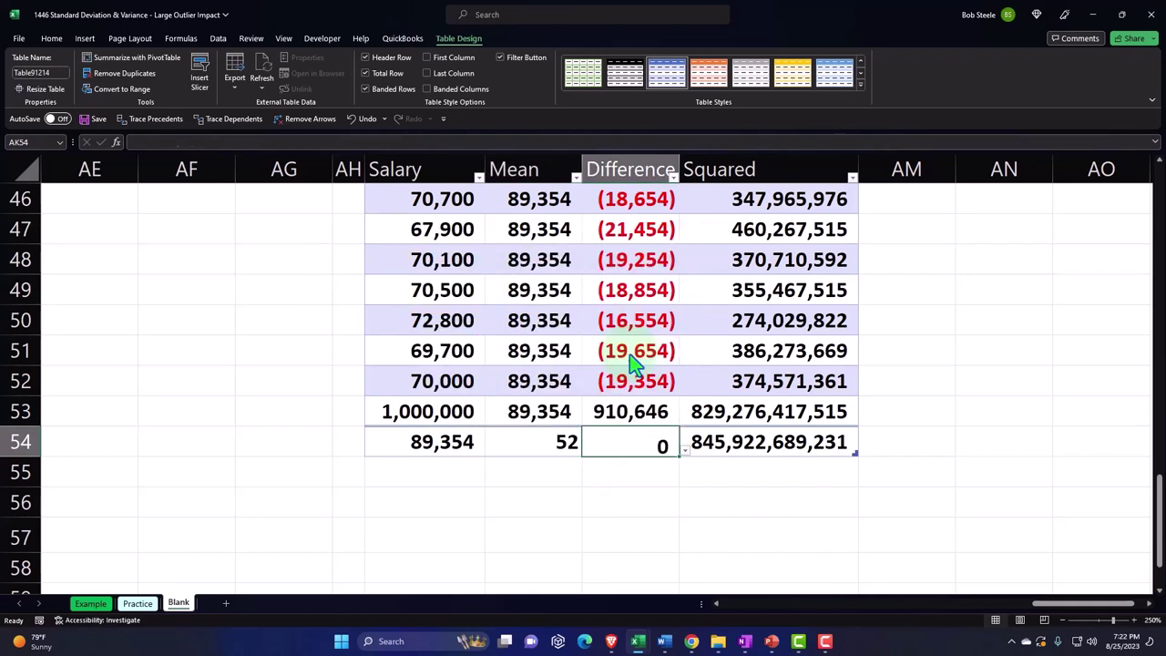
click(824, 443)
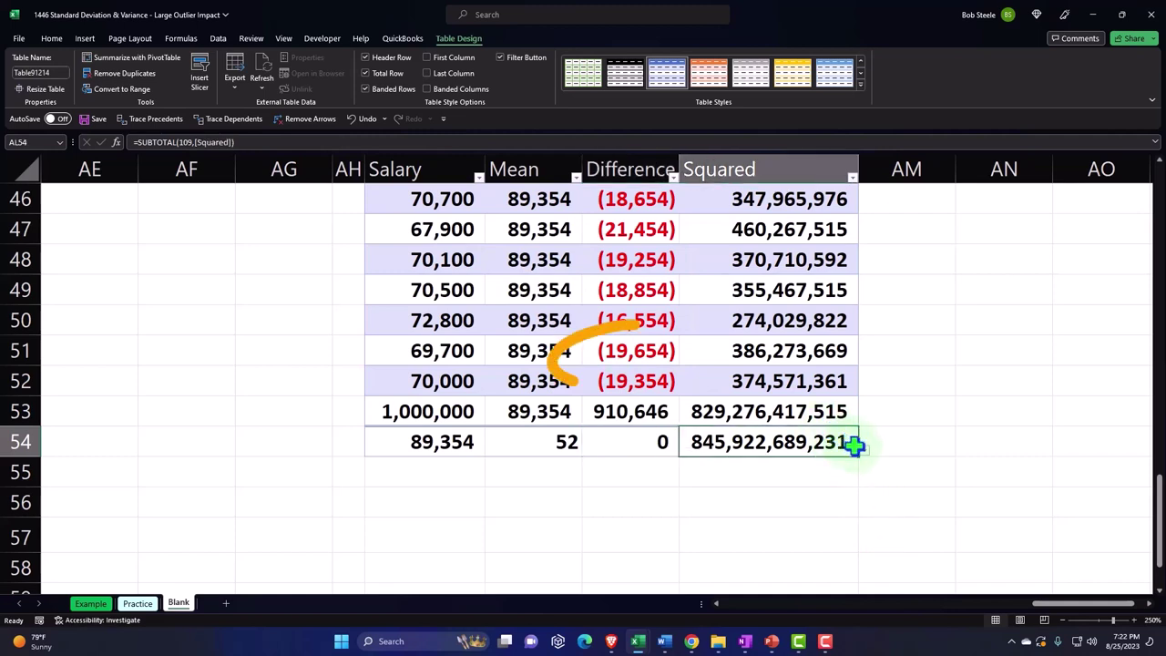
click(862, 451)
key(Escape)
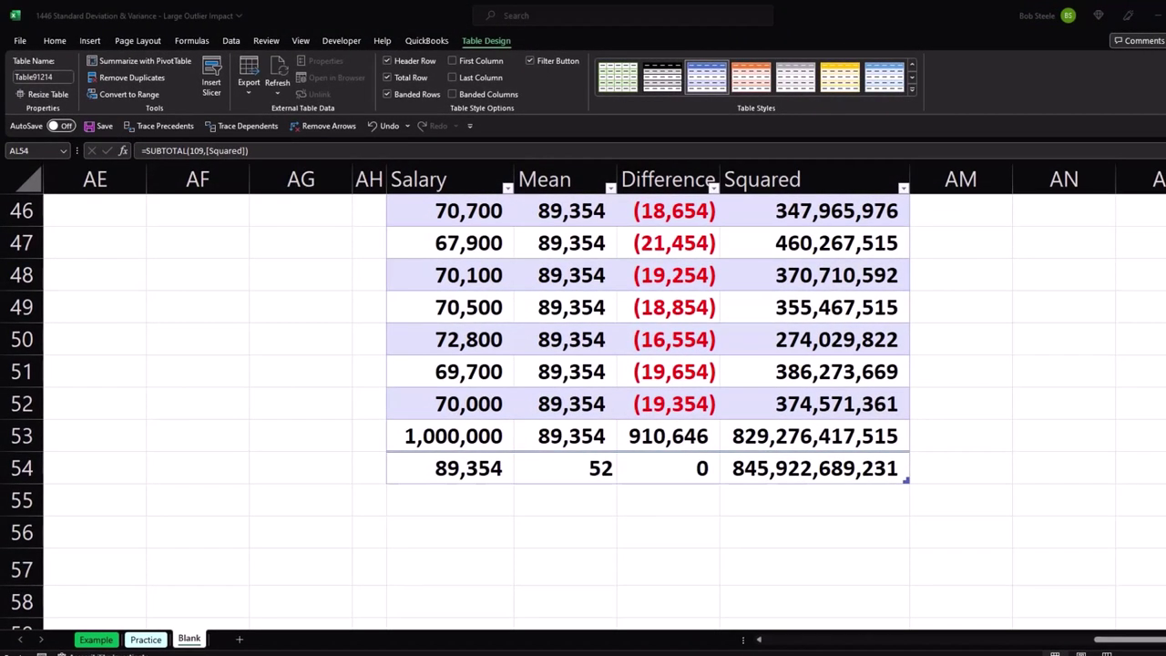
Enter the label "Squared difference from mean" in AI56 below the table and go to AL56 for its value
click(449, 528)
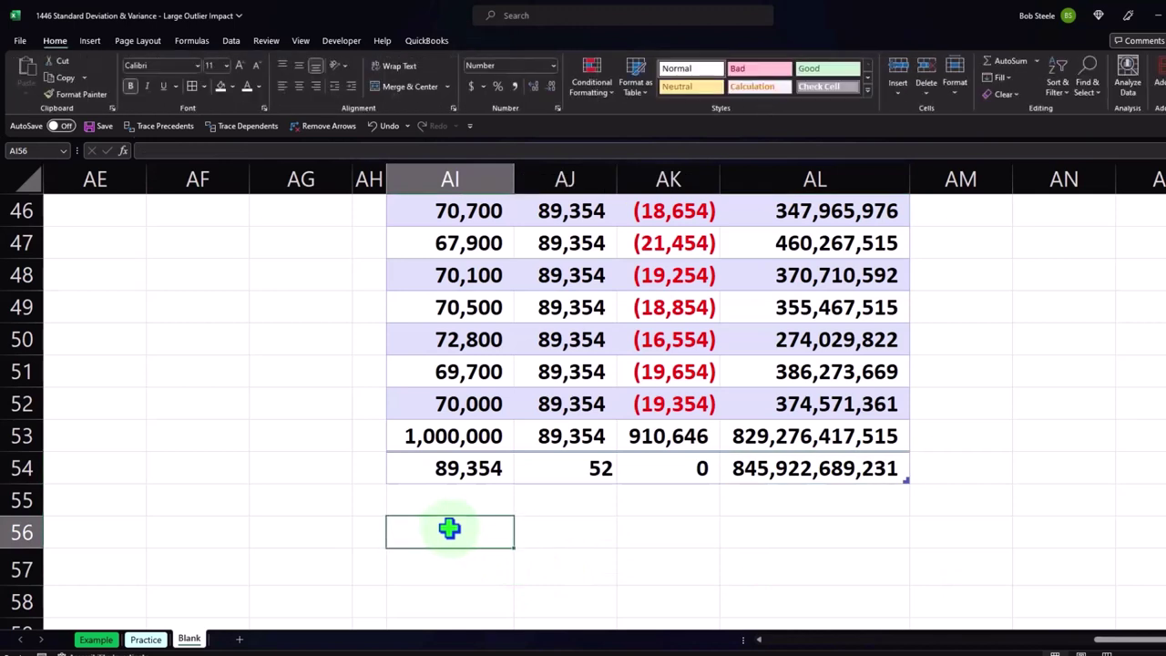
text(s)
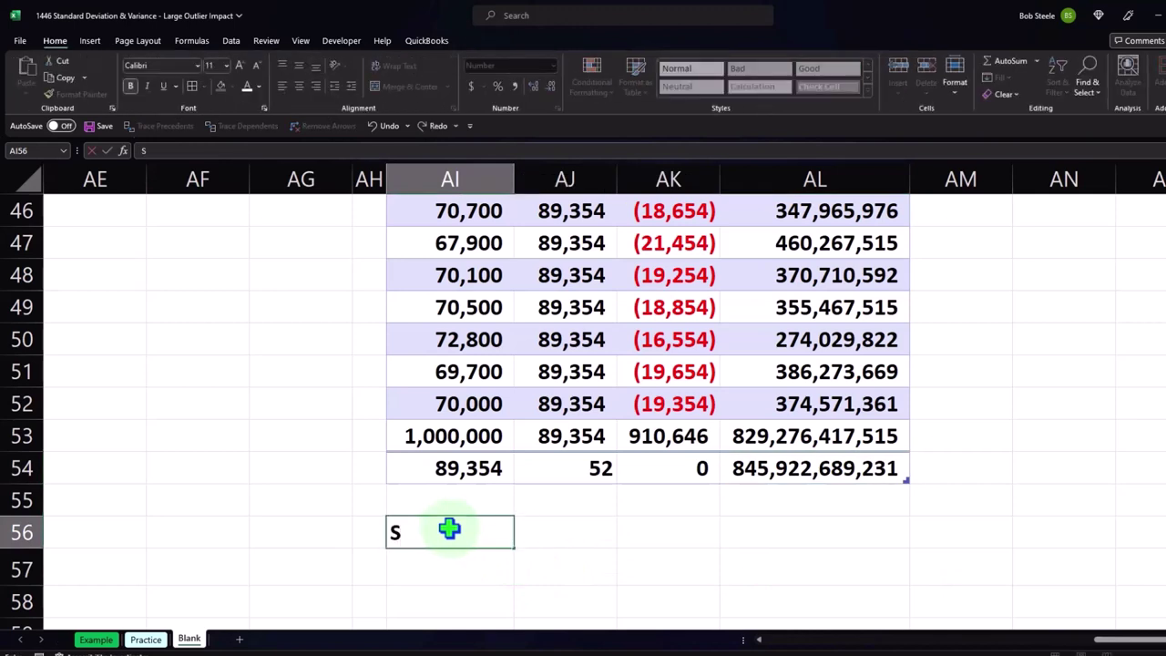
text(quared diff)
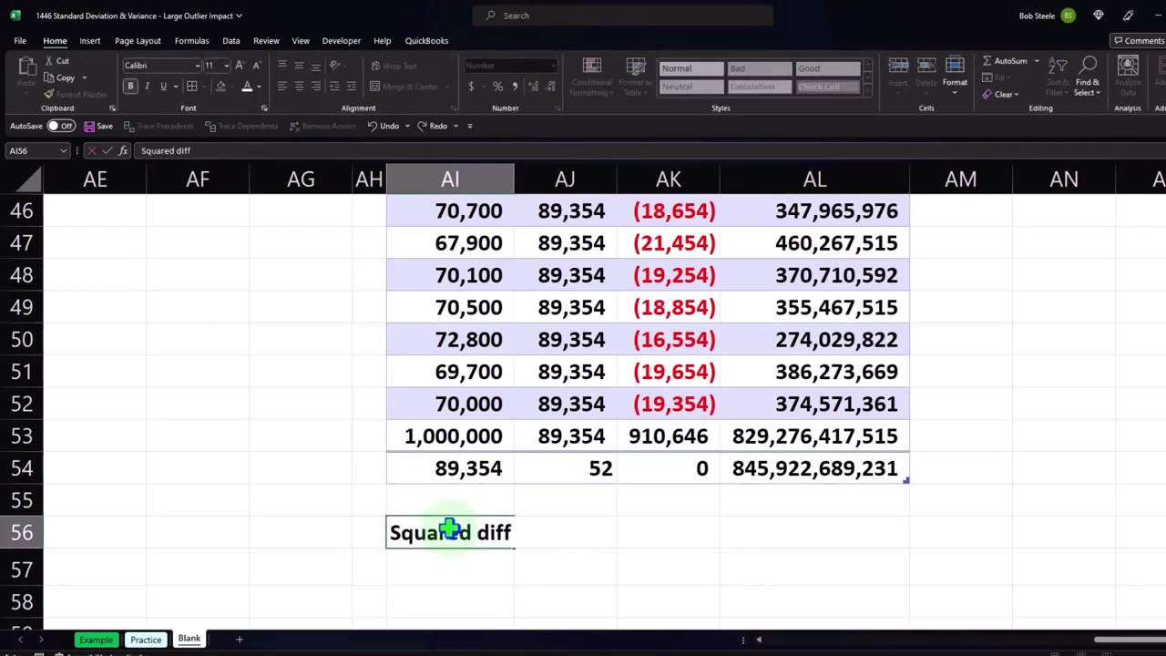
text(erence from mean)
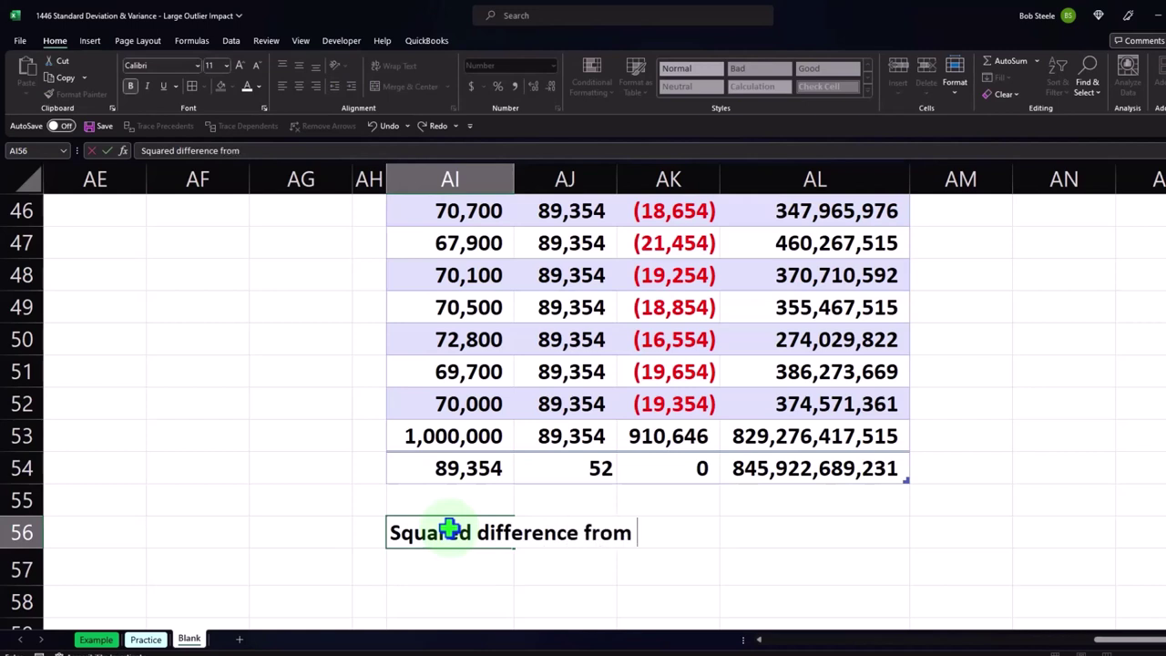
key(Tab)
key(Tab)
key(Tab)
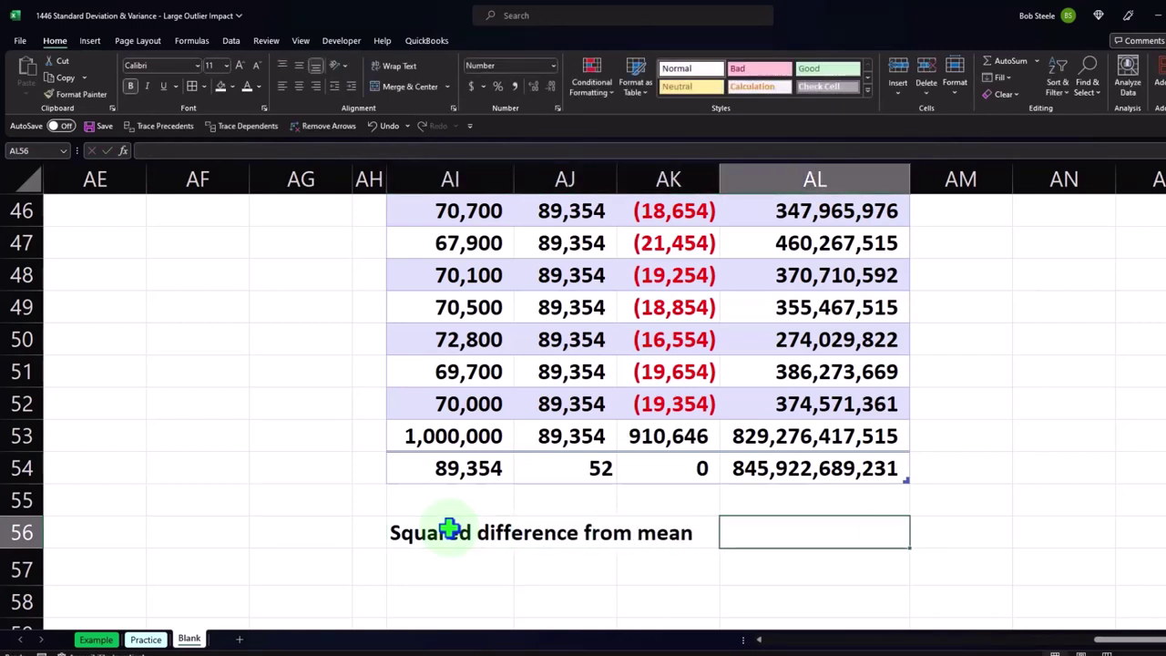
Link AL56 to the Squared column's total in the table's total row
text(=)
key(Up)
key(Return)
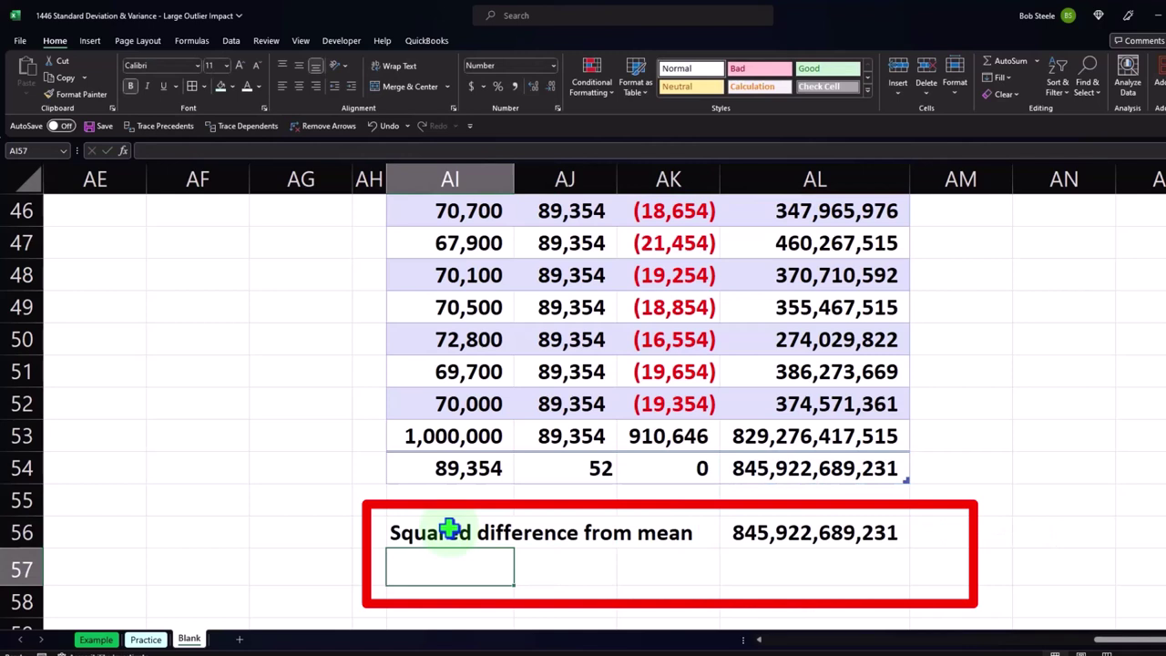
Enter the label "/ Count (n)" in AI57 and go to AL57 for its value
text(')
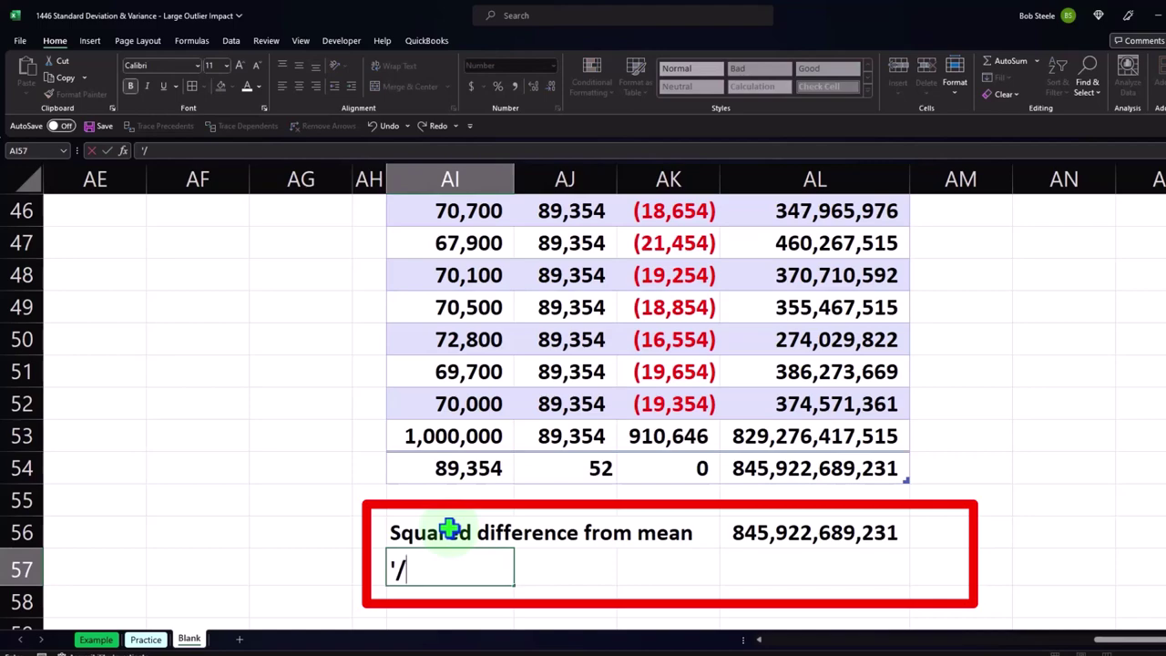
text(/ Count (n)
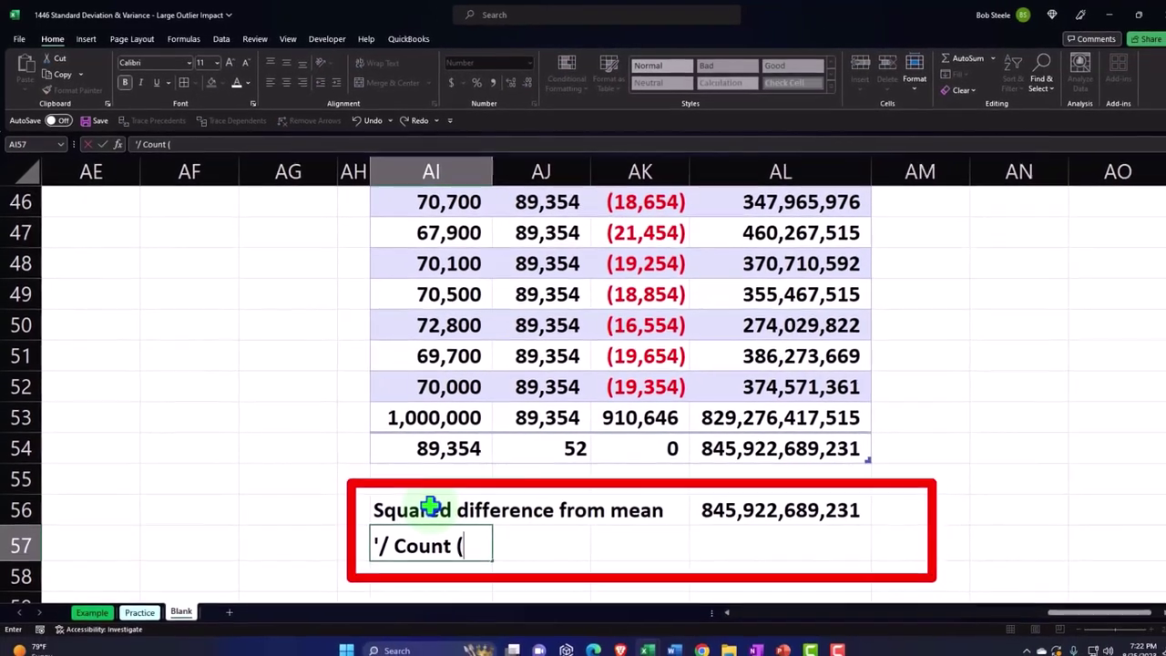
text())
key(Right)
key(Right)
key(Right)
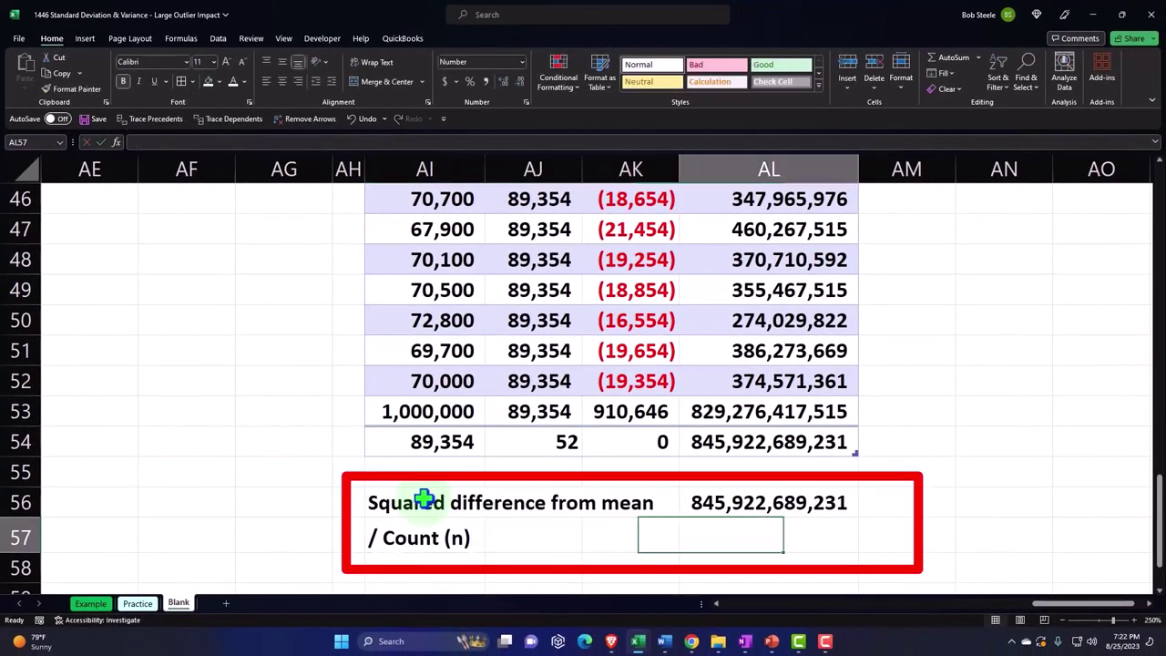
Link AL57 to the count in the Mean column of the table's total row
text(=)
key(Up)
key(Up)
key(Up)
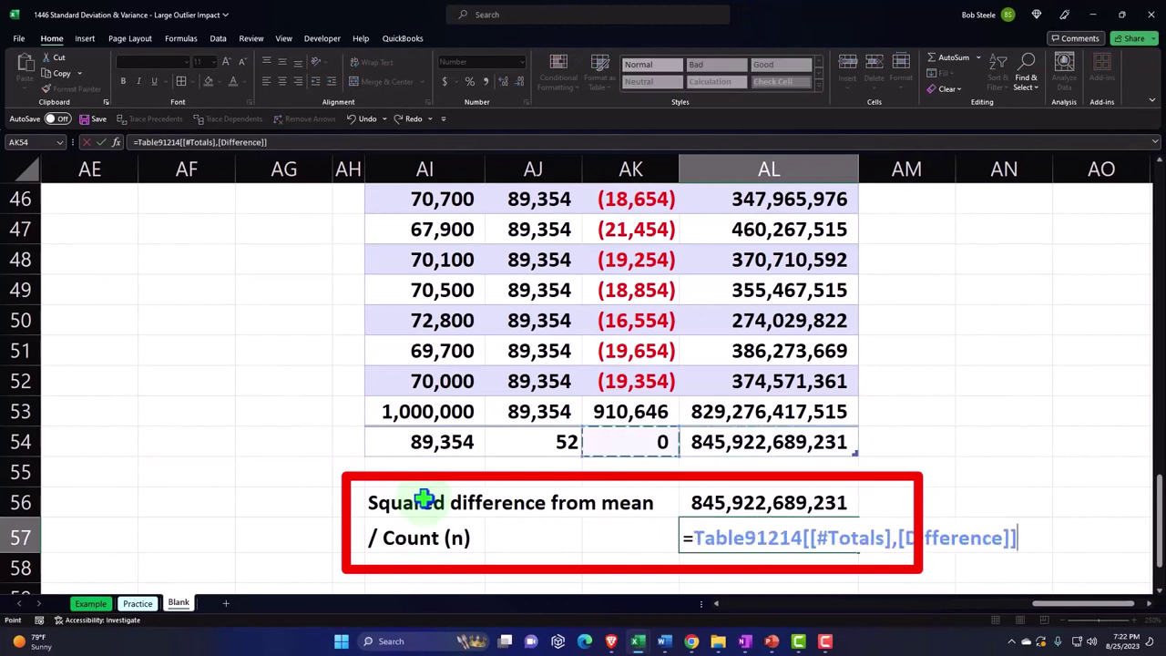
key(Left)
key(Left)
key(Return)
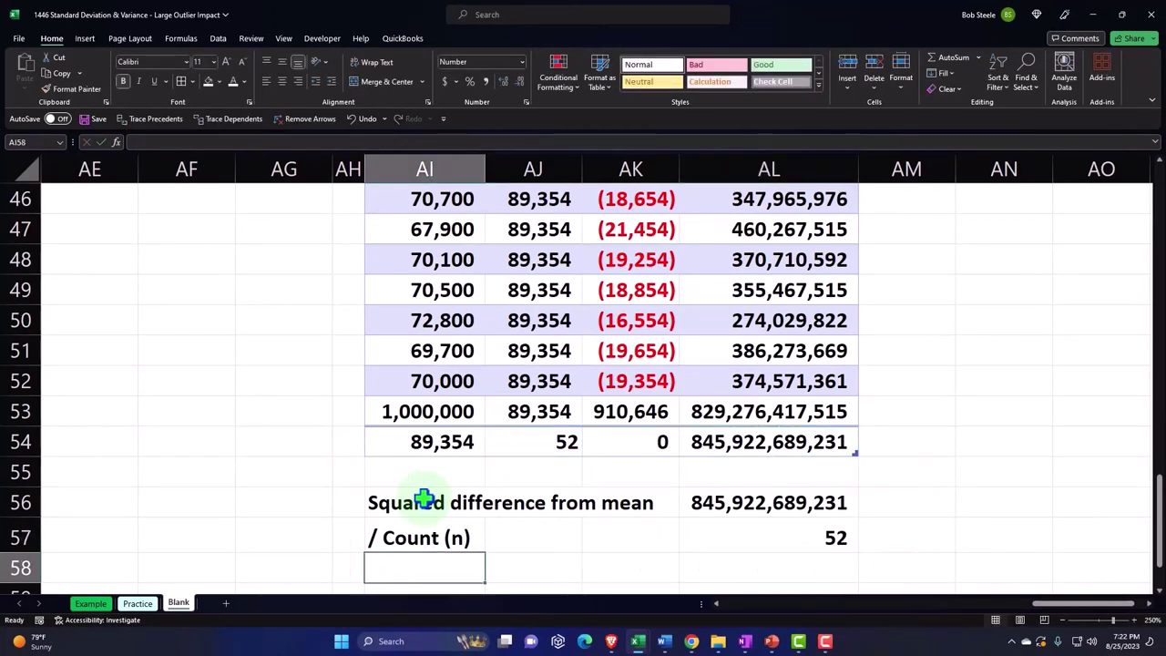
Enter the label "Variance" in AI58 and insert the Greek small letter sigma (σ) beside it in AJ58
text(Varia)
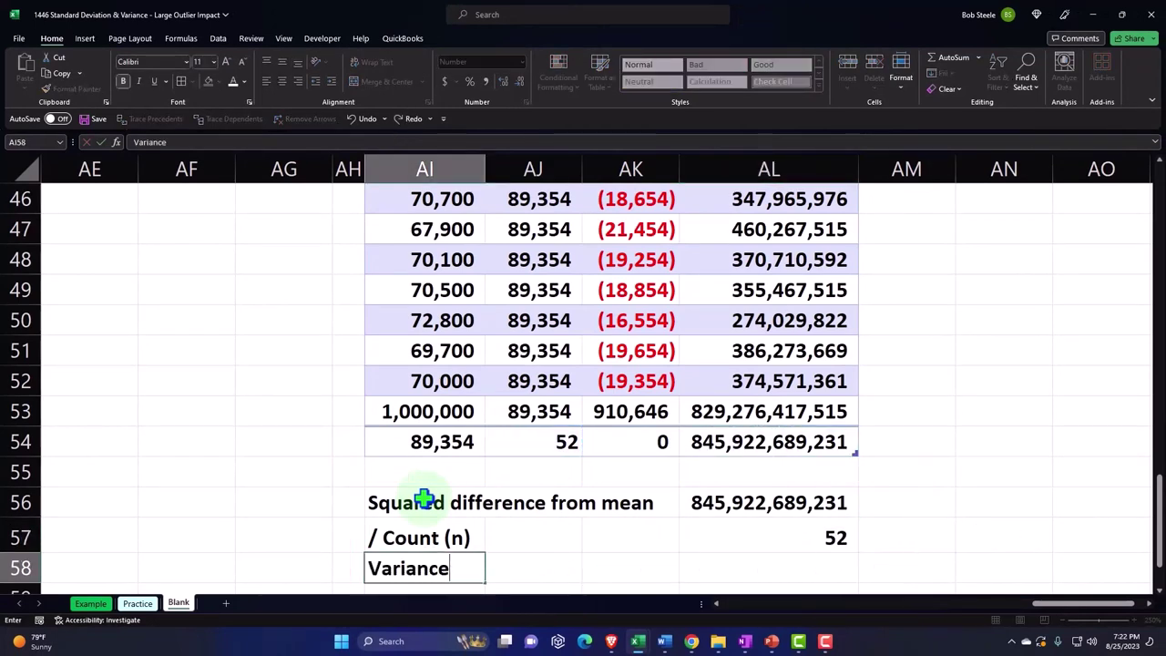
text(nce)
key(Tab)
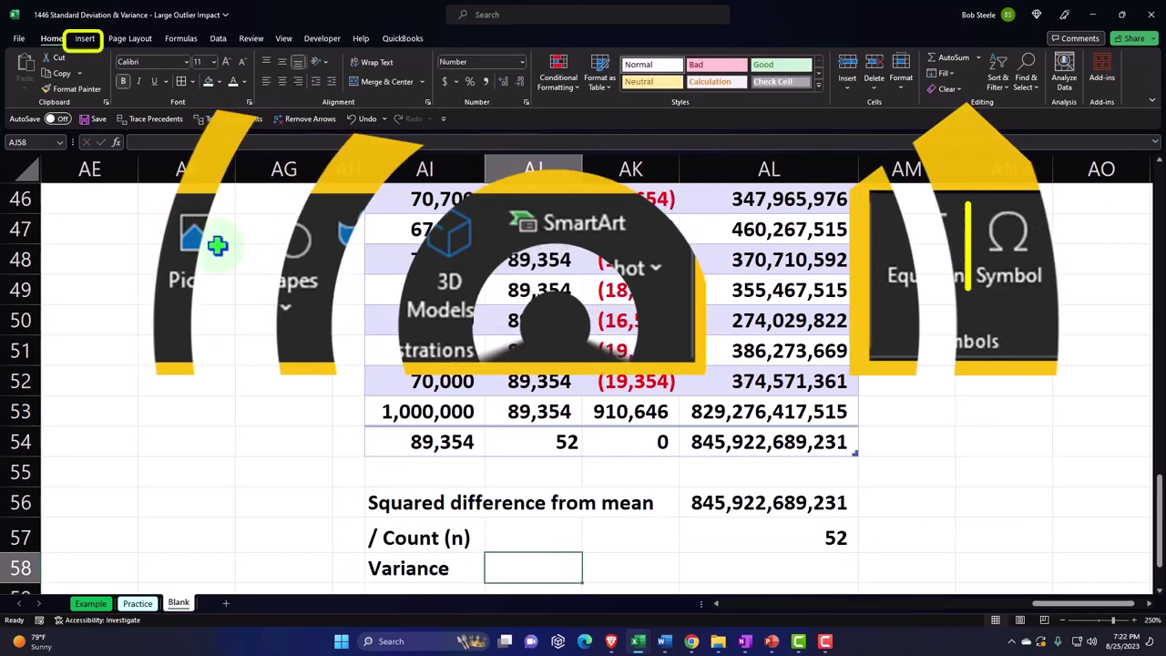
click(85, 39)
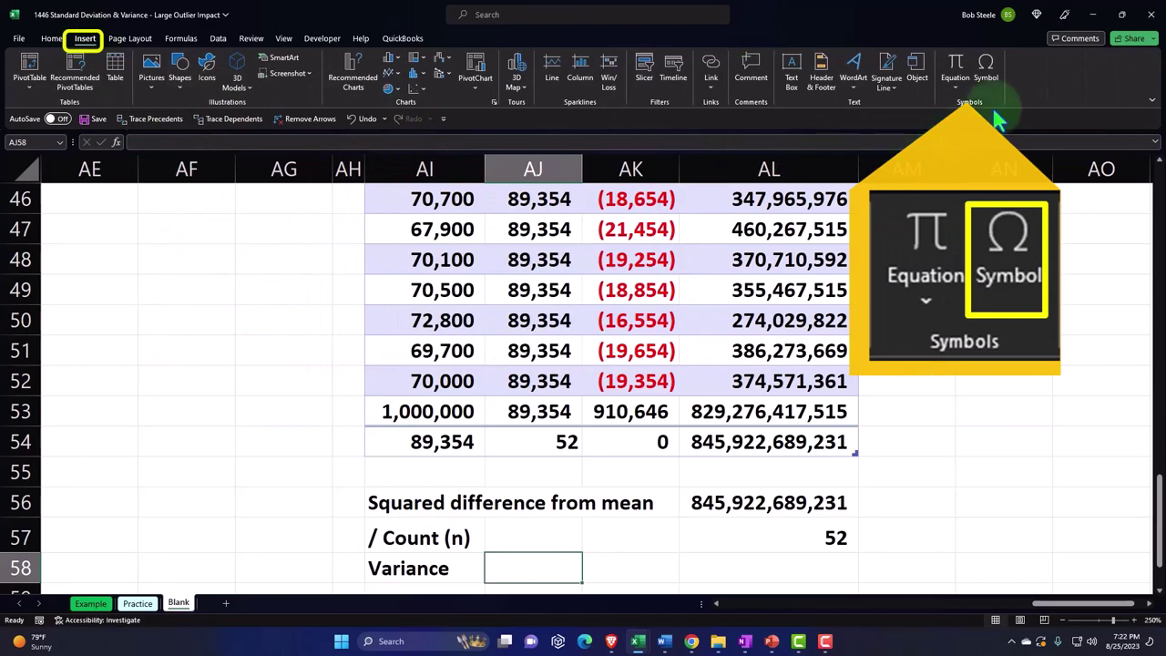
click(985, 65)
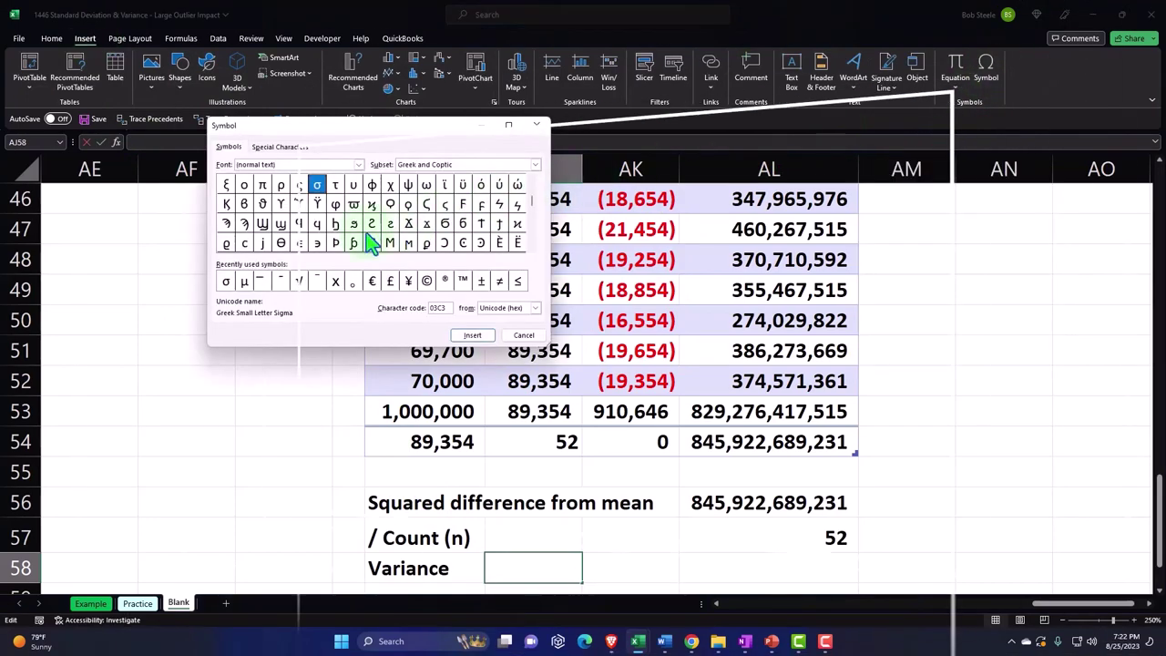
click(228, 283)
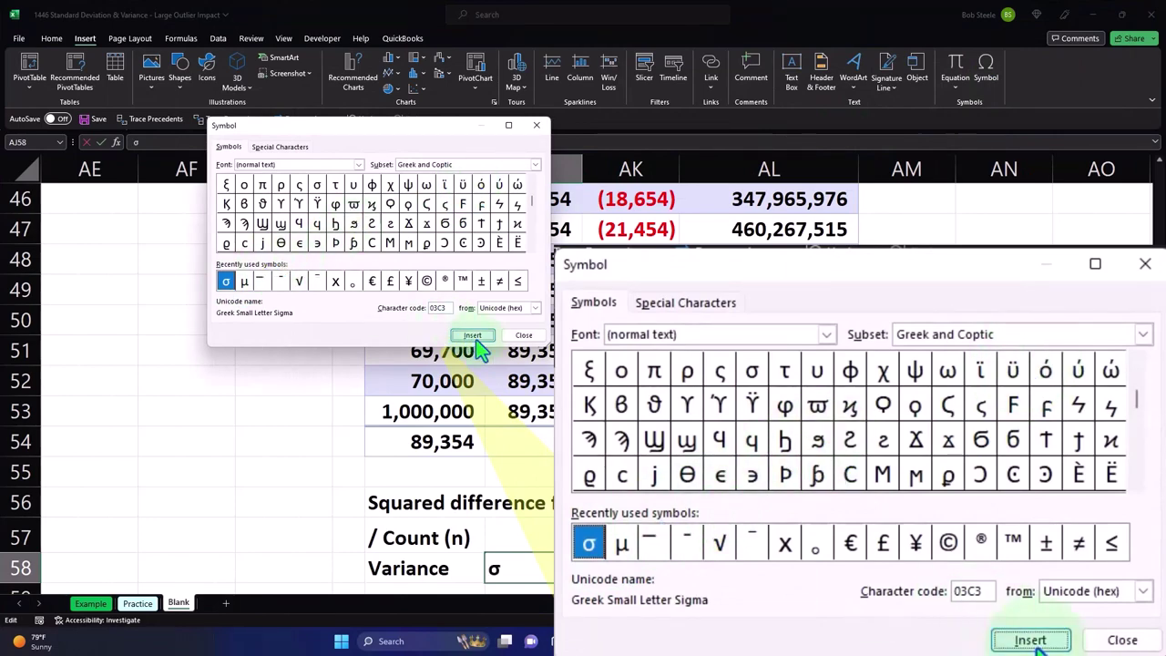
click(537, 125)
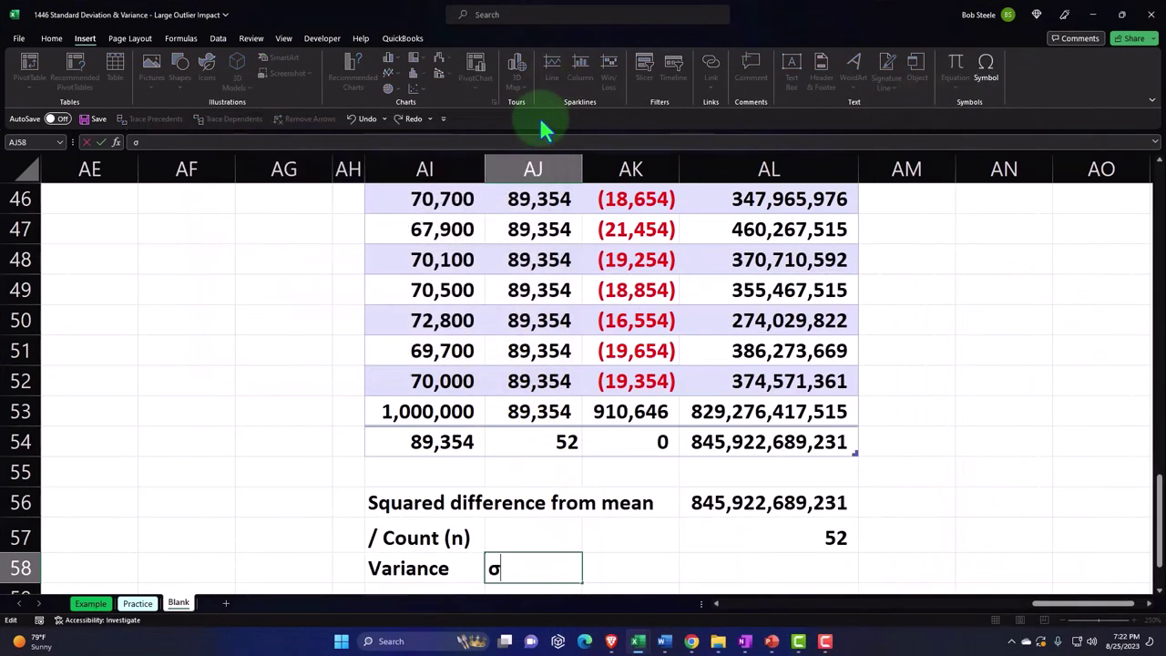
key(Return)
Append a 2 to the sigma in AJ58 and format only that digit as superscript
double_click(523, 537)
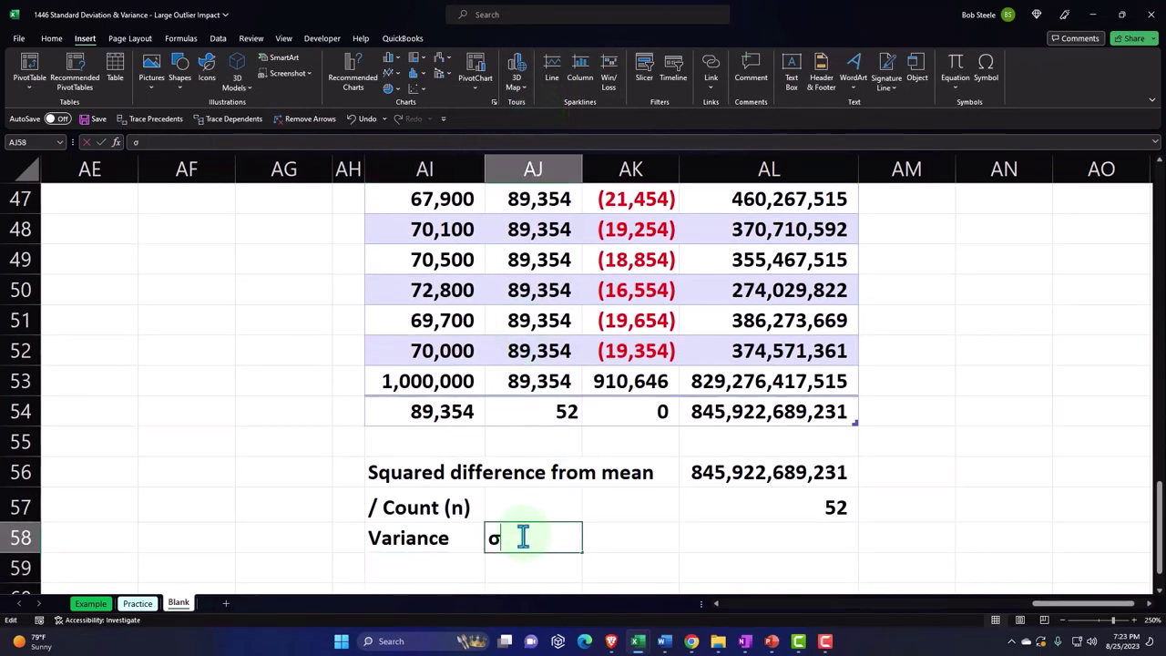
text(2)
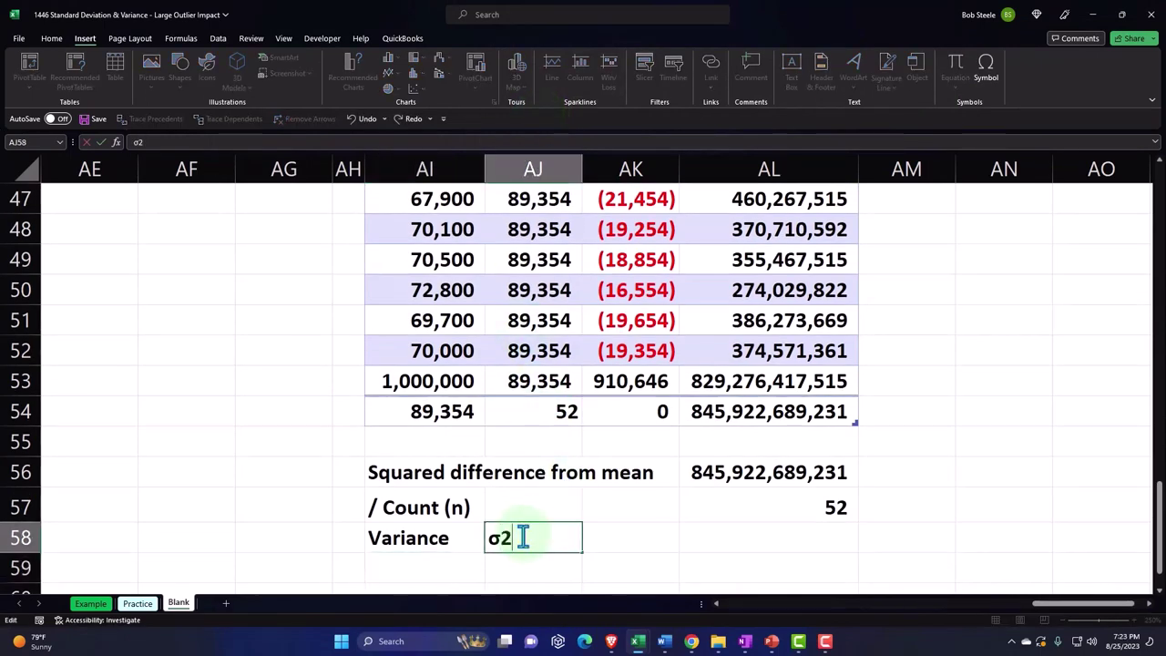
drag(522, 537, 508, 537)
right_click(505, 538)
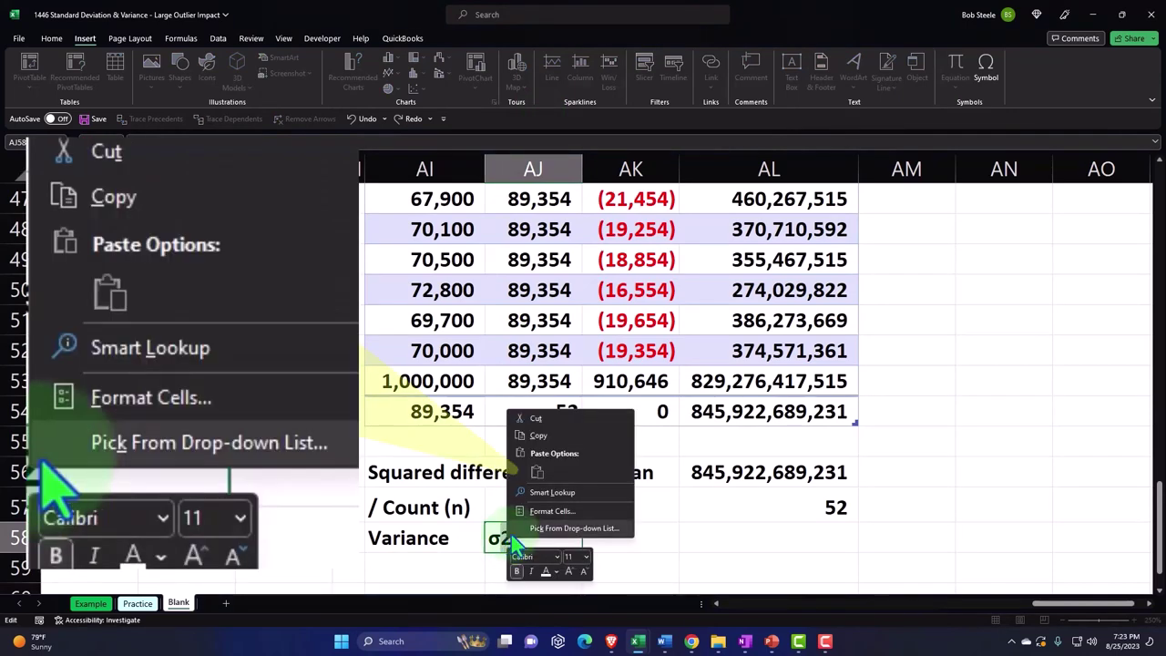
click(547, 512)
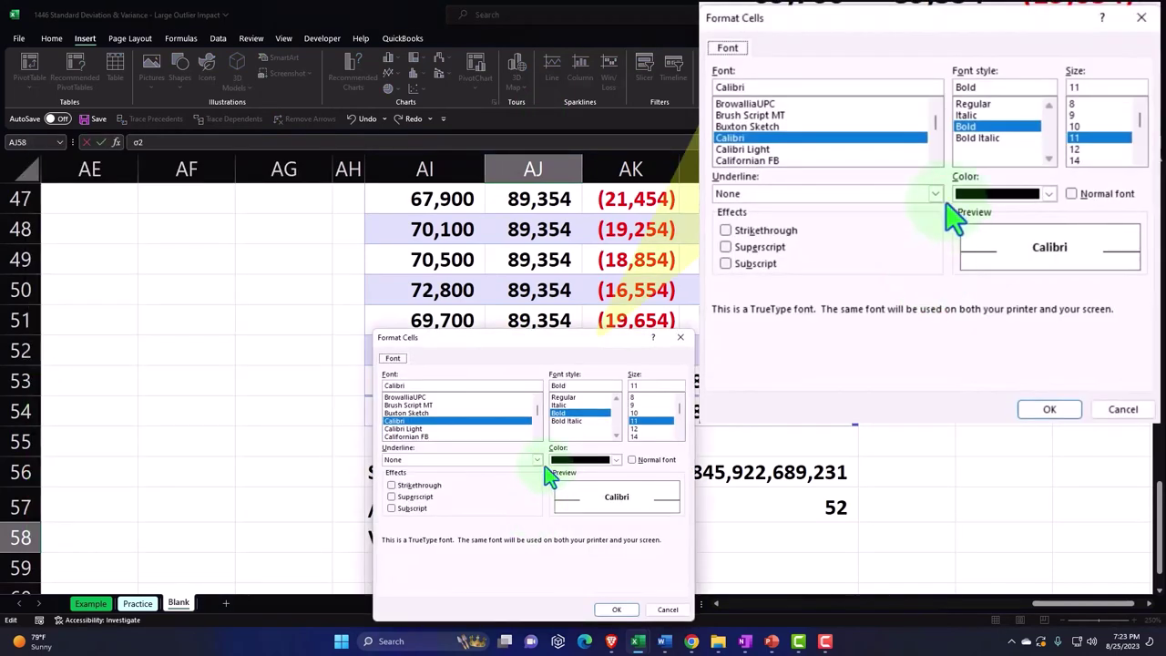
click(391, 496)
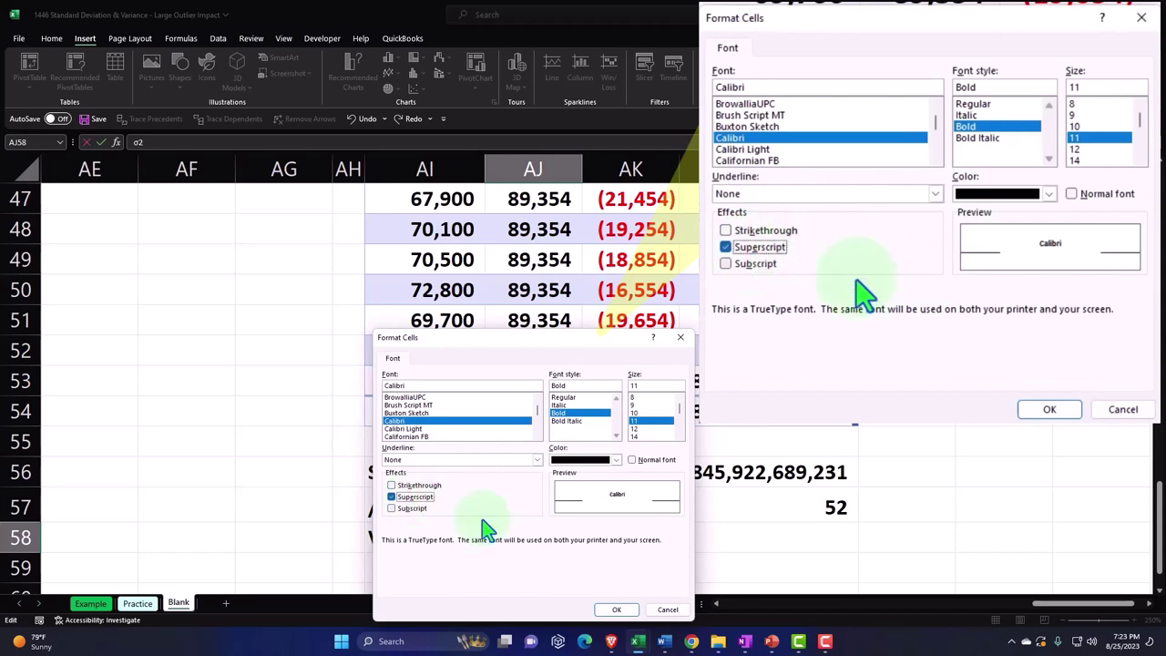
click(618, 609)
Calculate the variance in AL58 with the formula =AL56/AL57
click(641, 541)
key(Right)
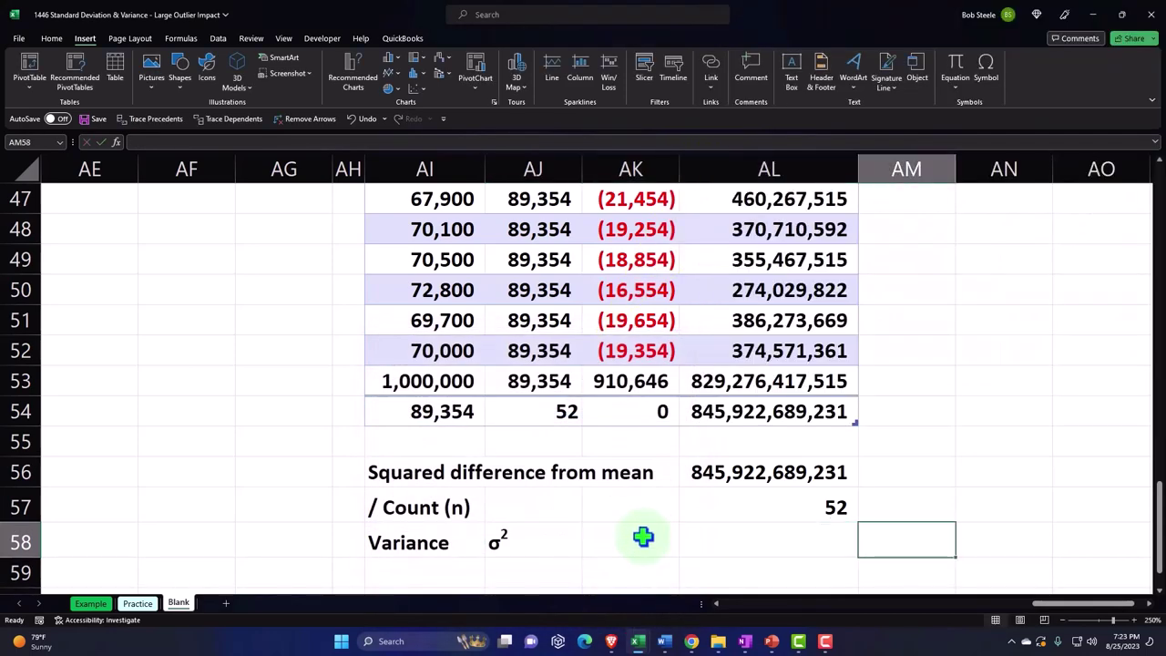
text(=)
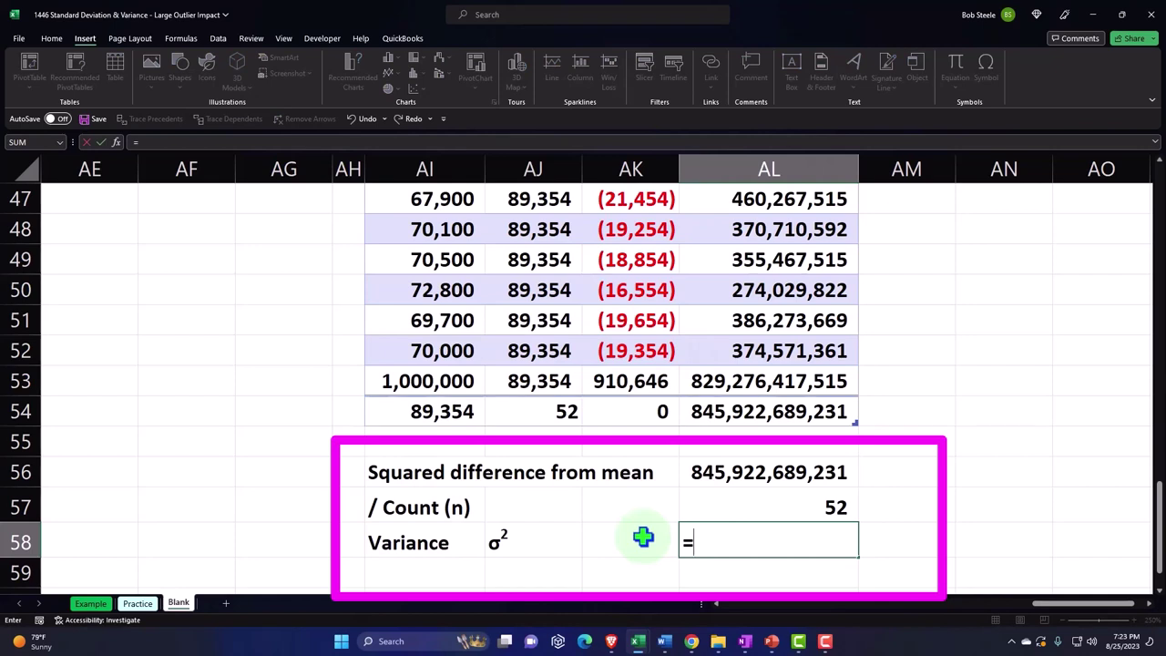
key(Up)
key(Up)
text(/)
key(Up)
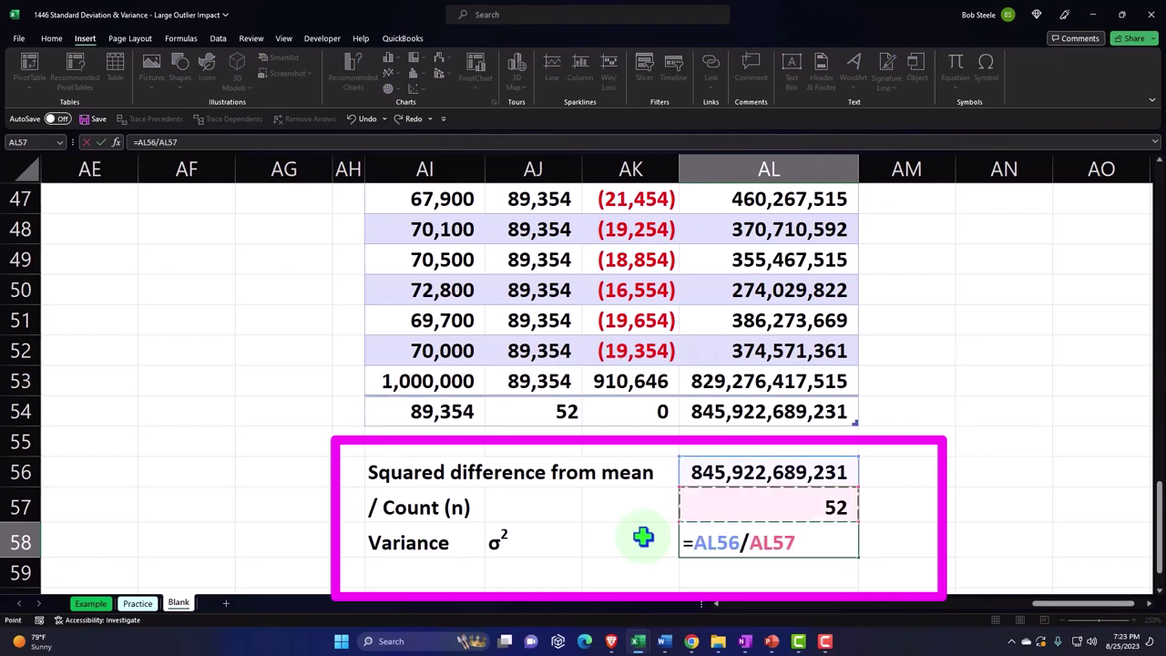
key(Return)
key(Up)
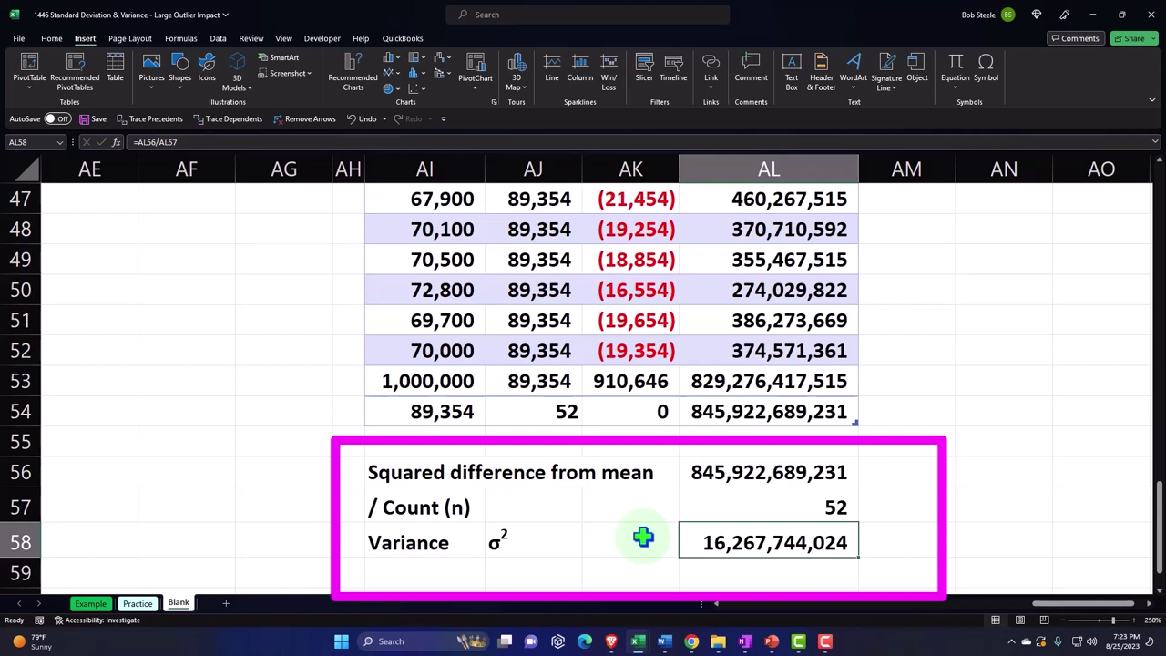
Enter the label "Standard Deviation" in AI59 and insert the Greek small letter sigma (σ) in AK59
click(424, 569)
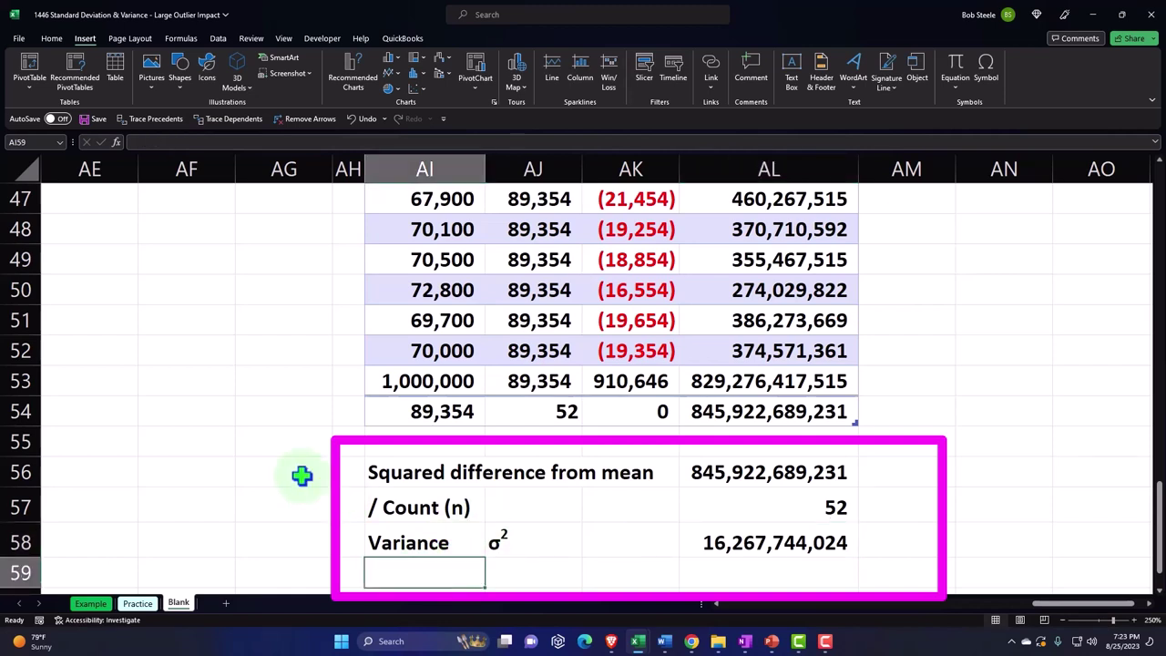
text(Standard)
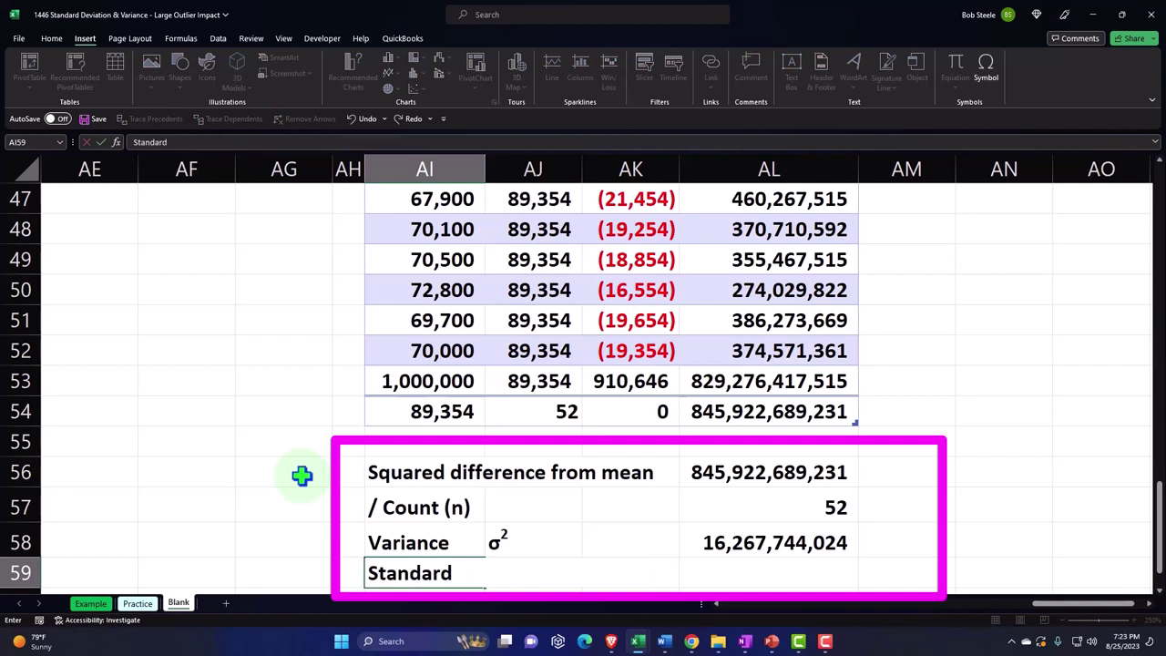
text( Deviation)
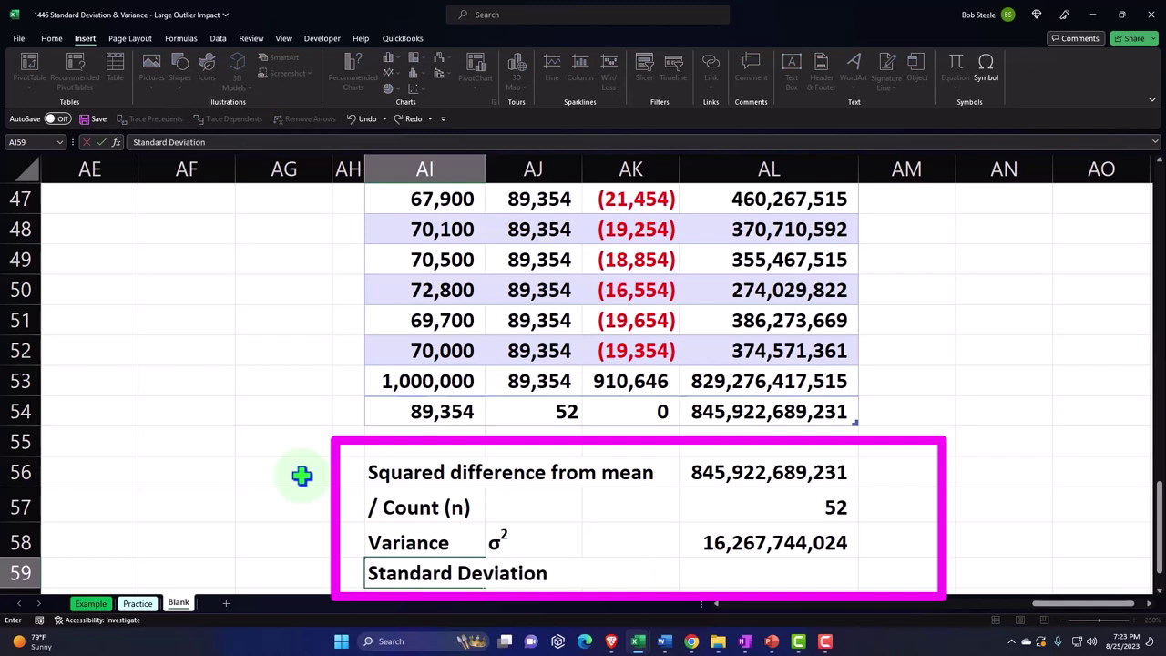
key(Tab)
key(Tab)
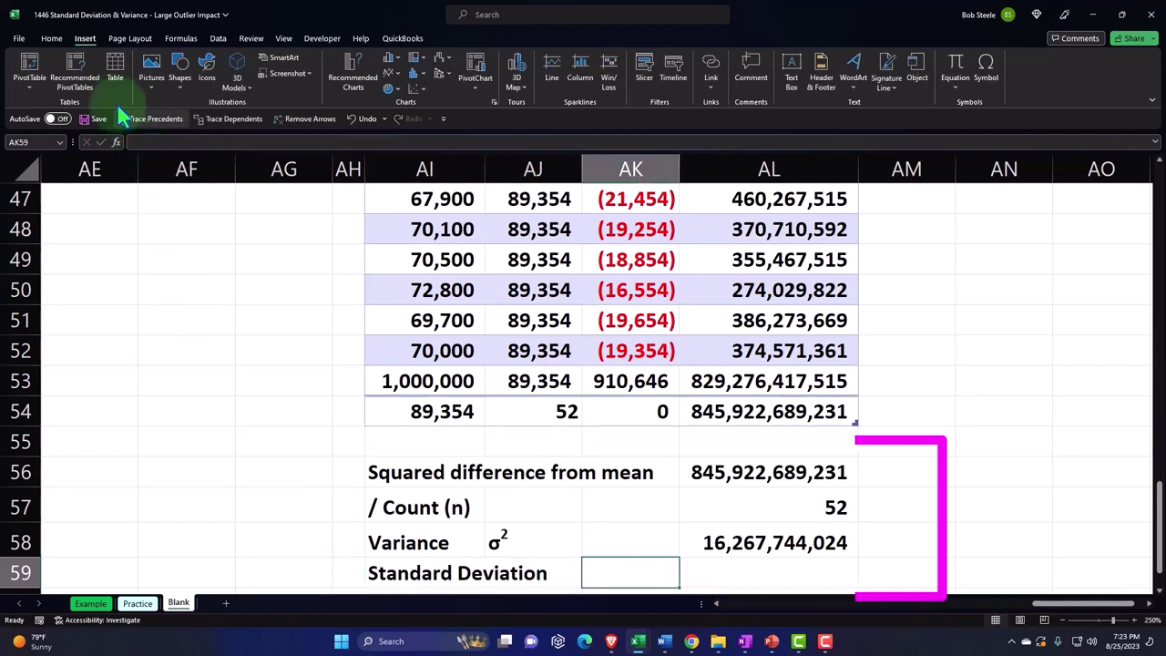
click(986, 74)
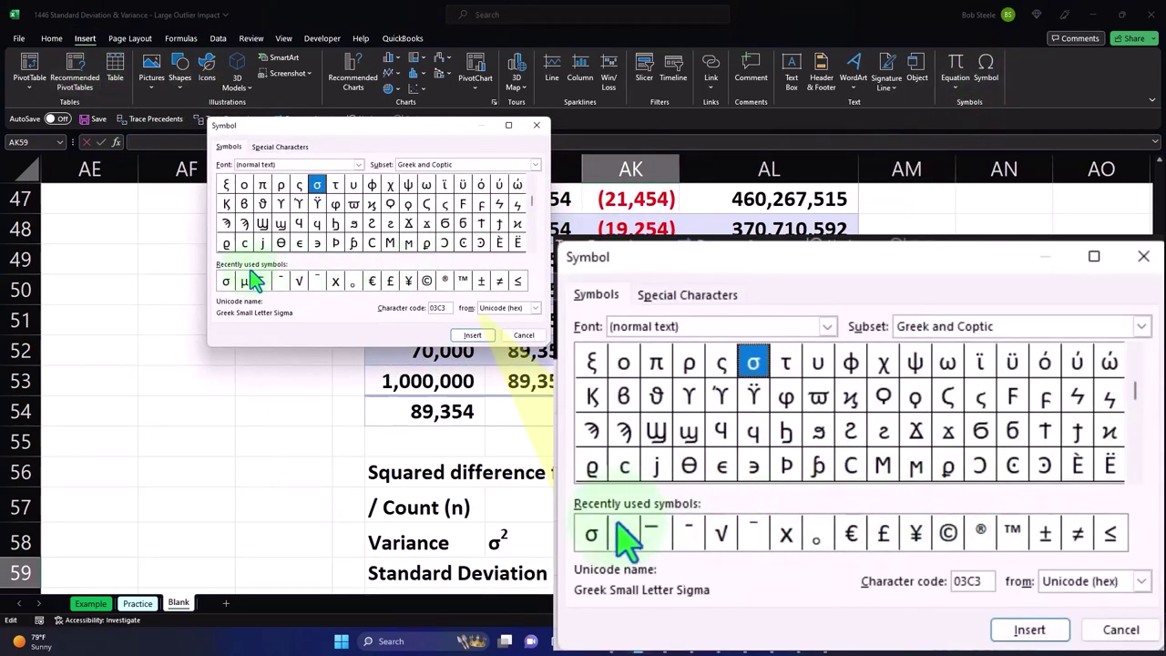
click(227, 279)
click(472, 334)
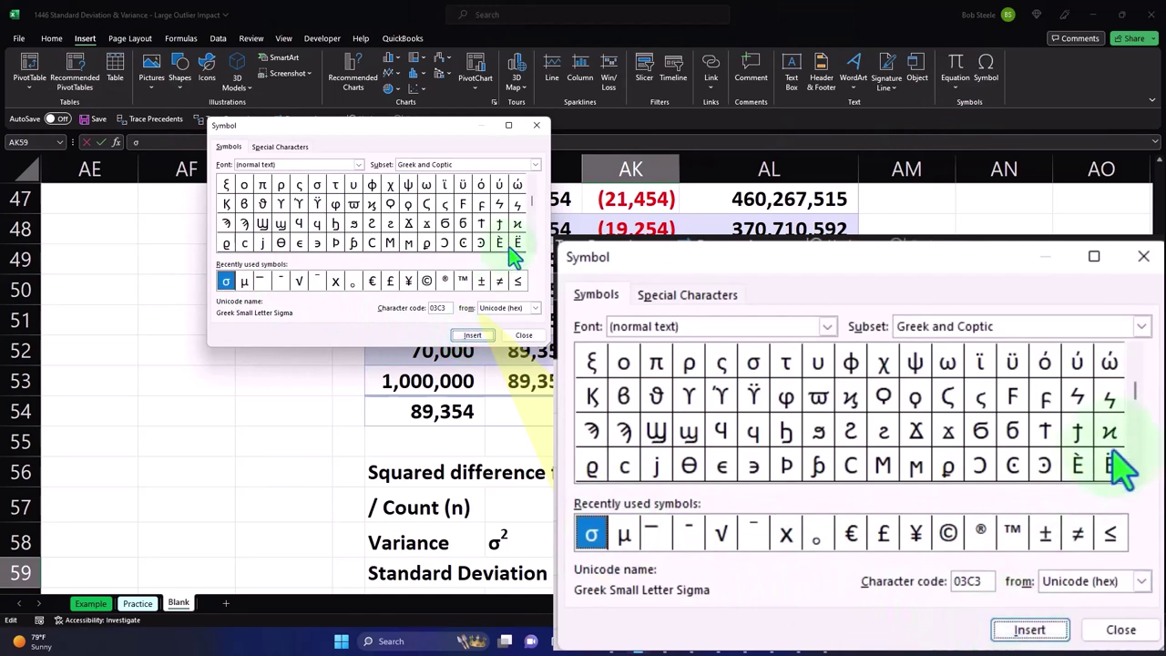
click(543, 127)
Calculate the standard deviation in AL59 as the square root of the variance with =SQRT(AL58)
click(810, 568)
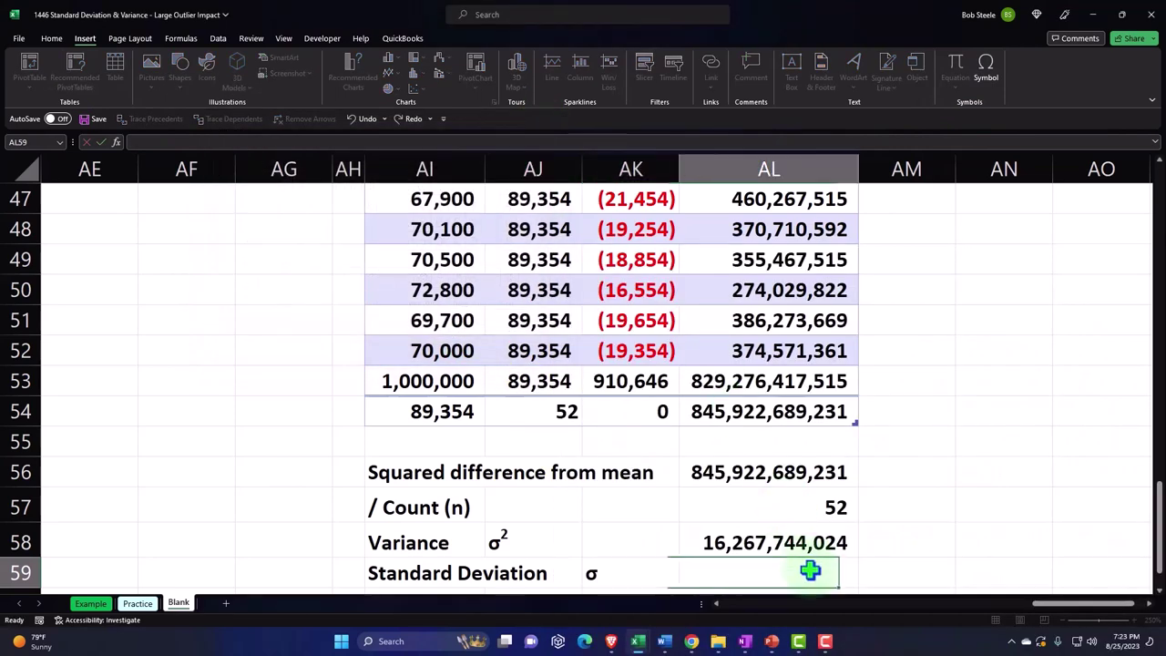
text(=sq)
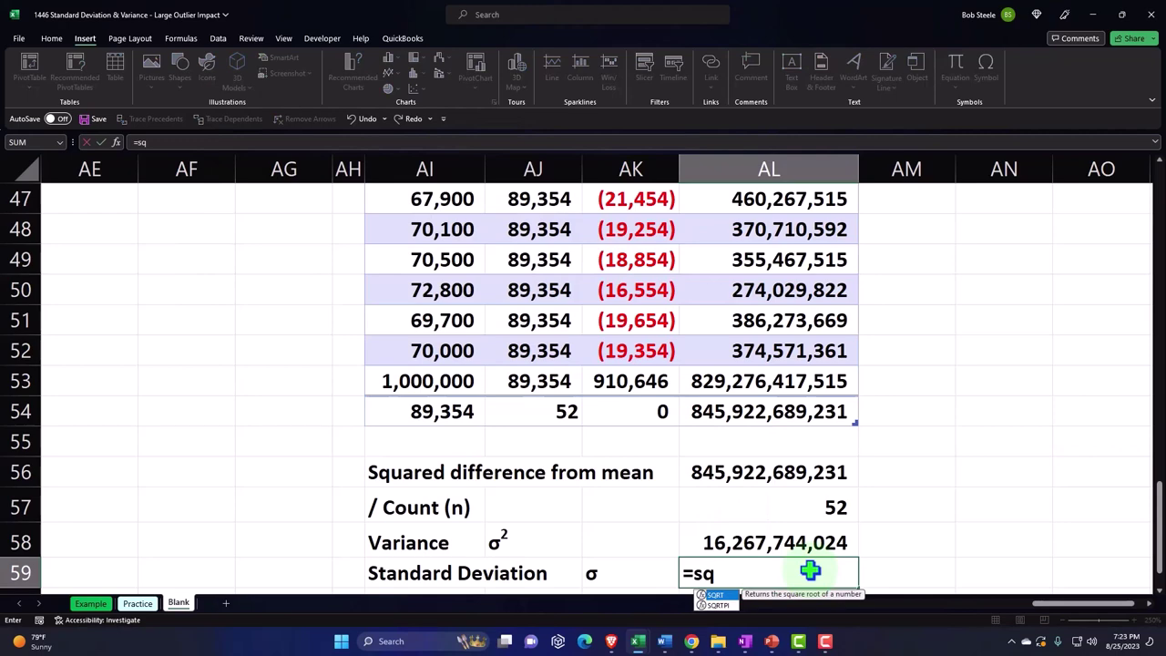
double_click(723, 596)
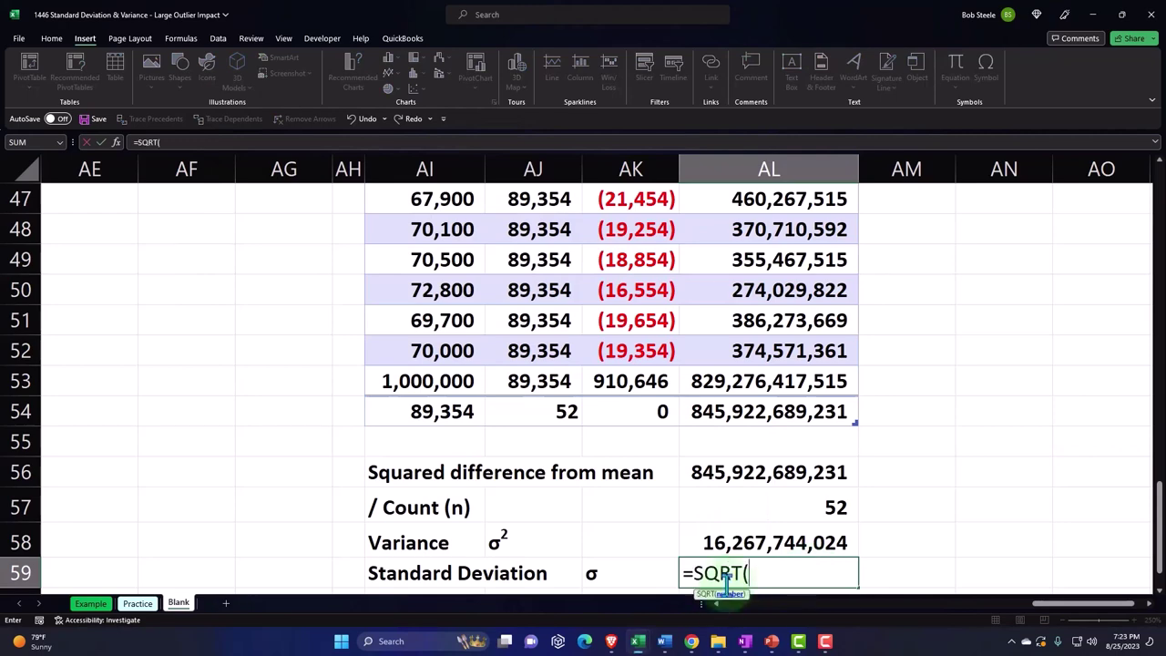
click(736, 542)
key(Return)
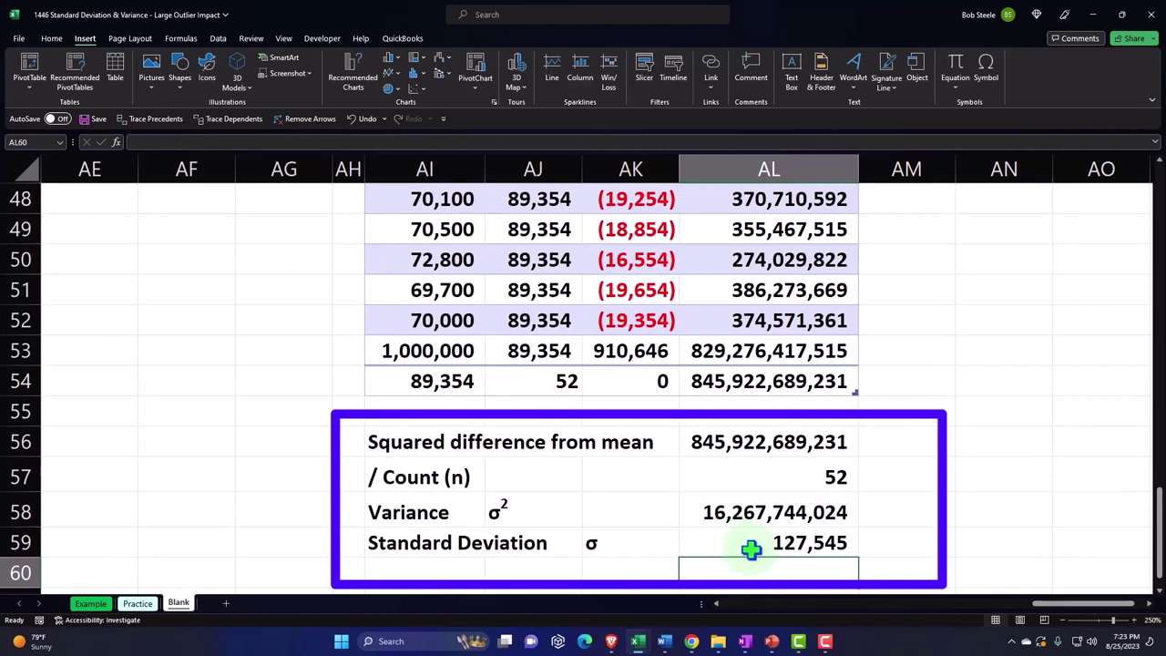
click(749, 546)
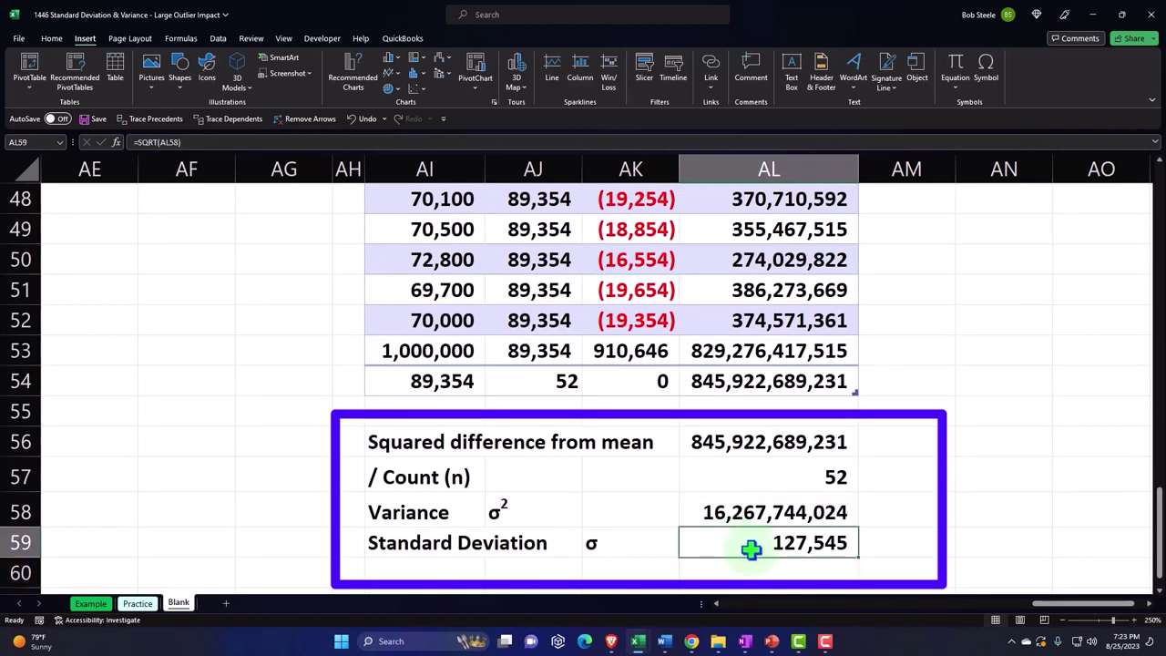
Apply all borders and a light blue fill to the variance and standard deviation calculation in AI56:AL59
click(416, 445)
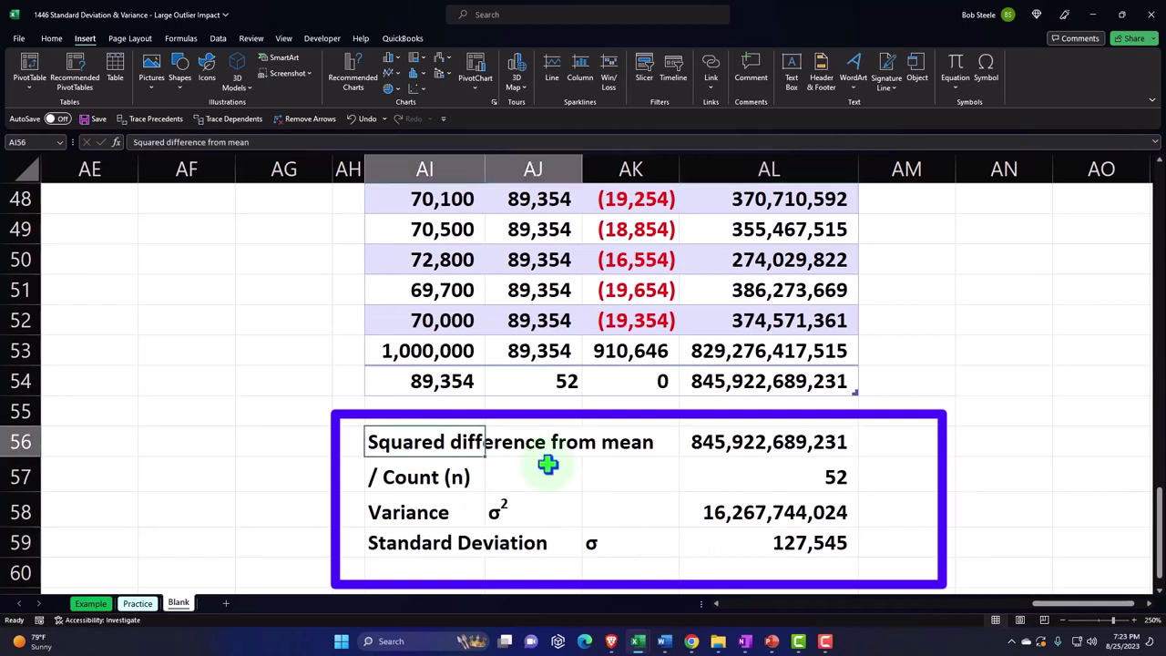
drag(547, 464, 737, 531)
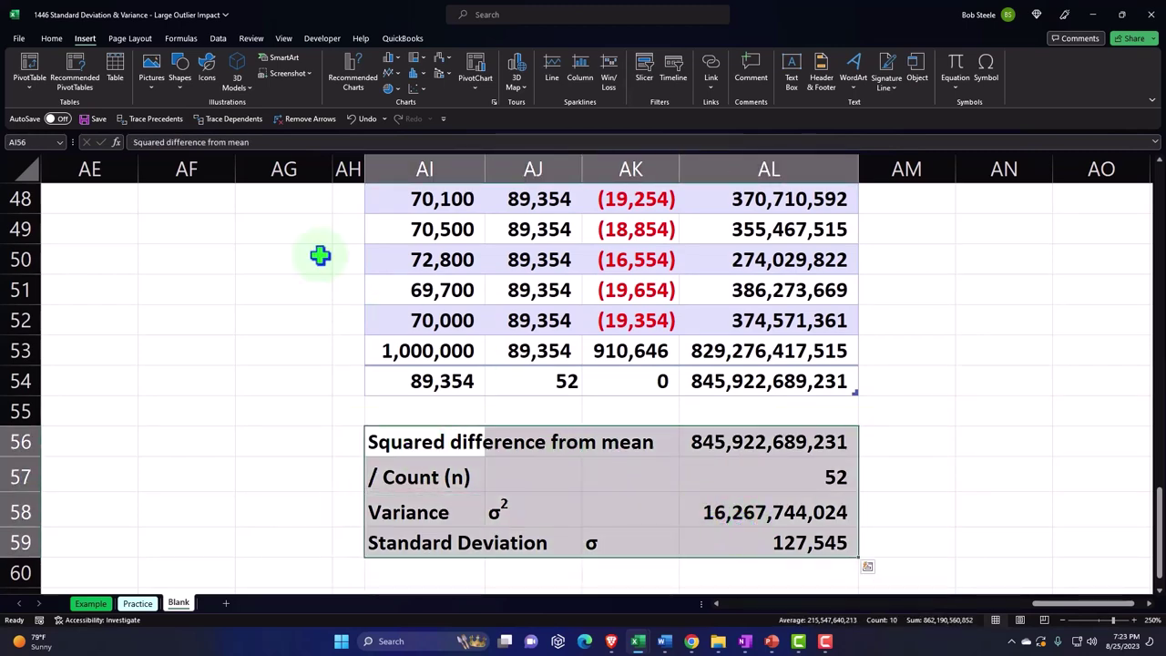
click(51, 38)
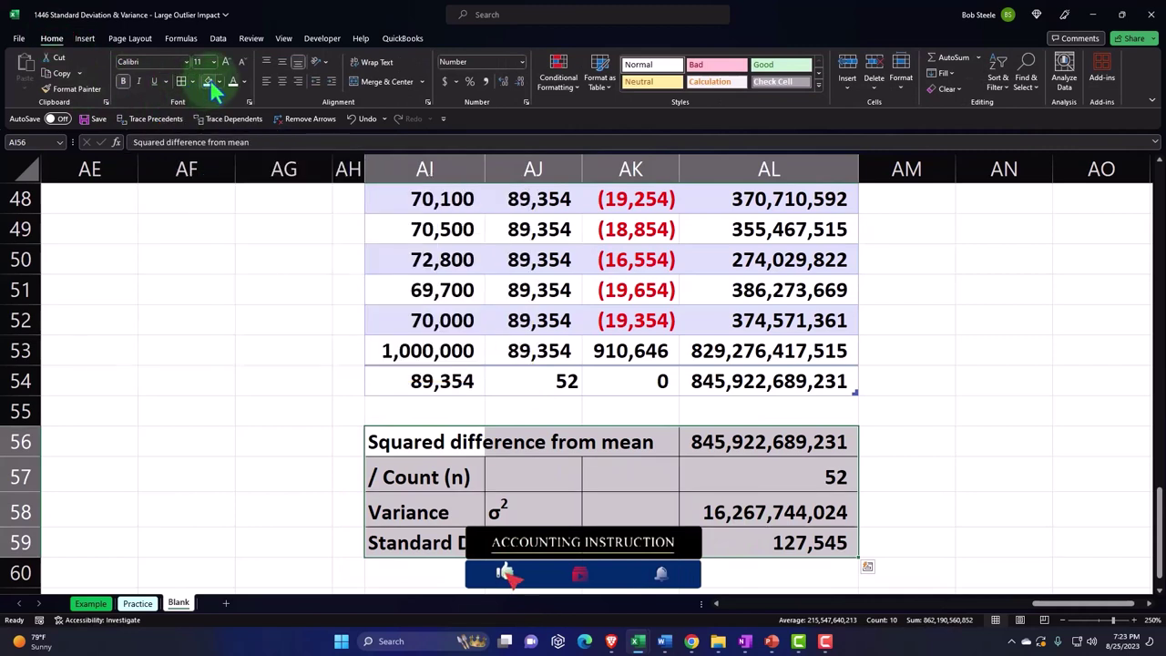
click(210, 81)
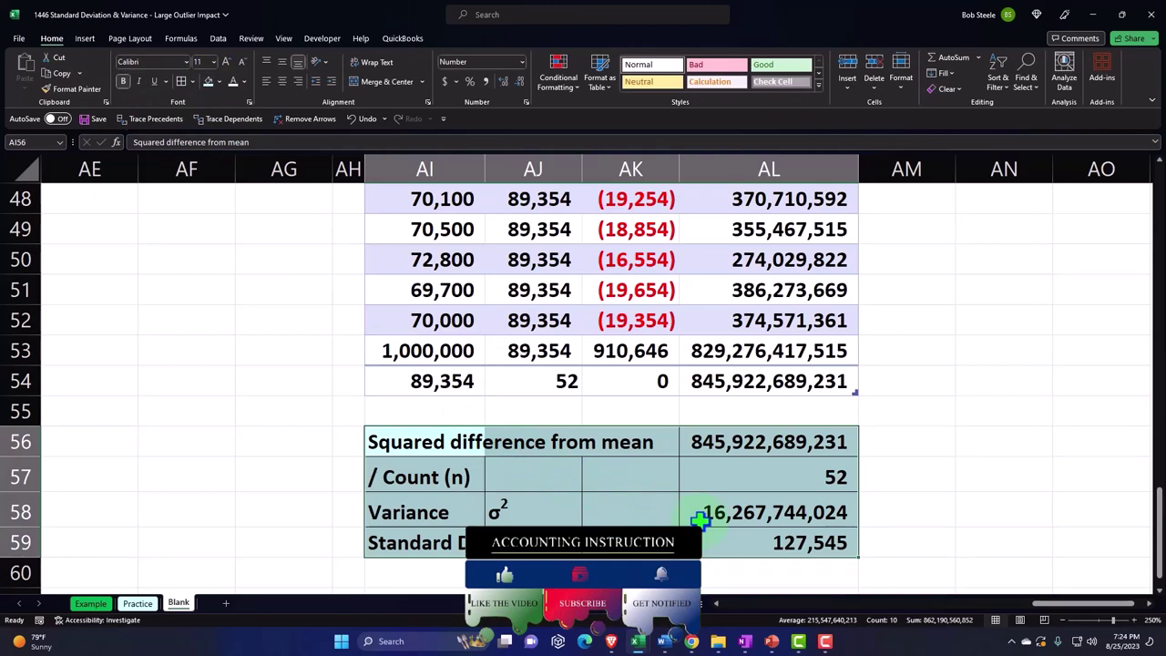
click(428, 351)
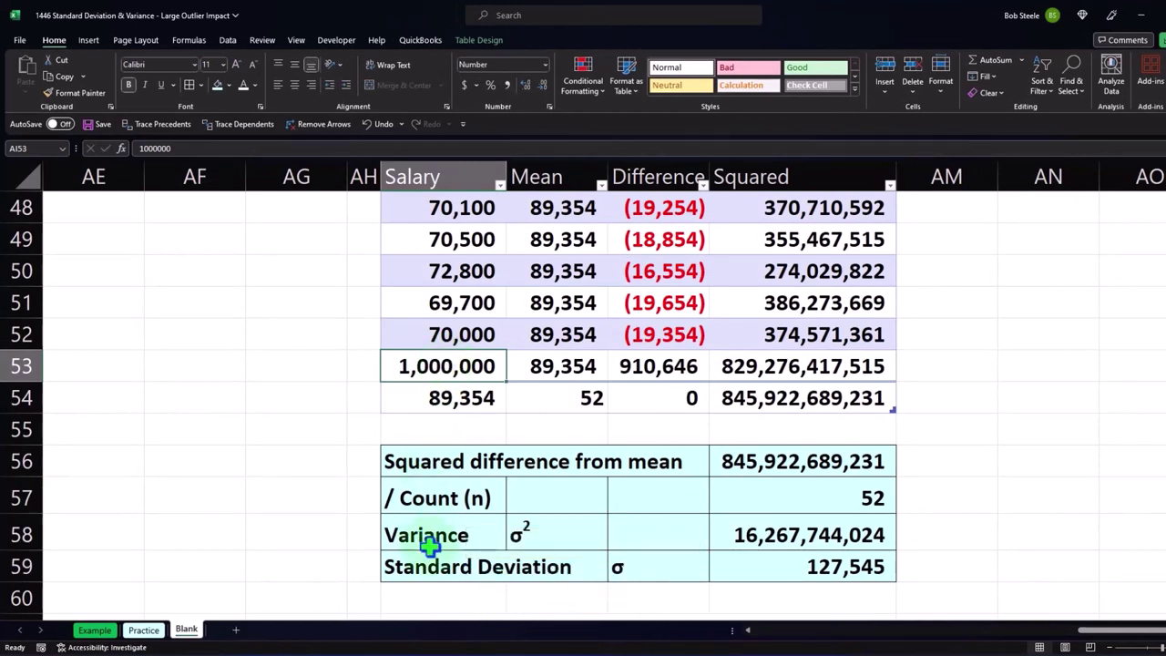
Underline the count value in AL57
click(820, 500)
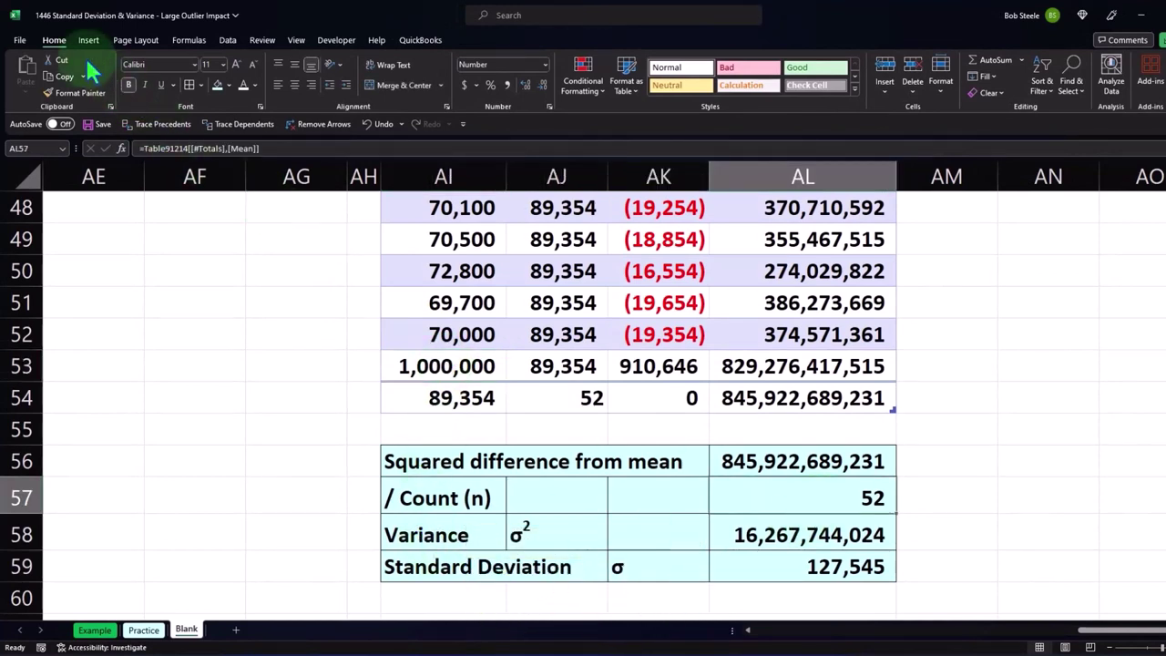
click(161, 85)
click(325, 463)
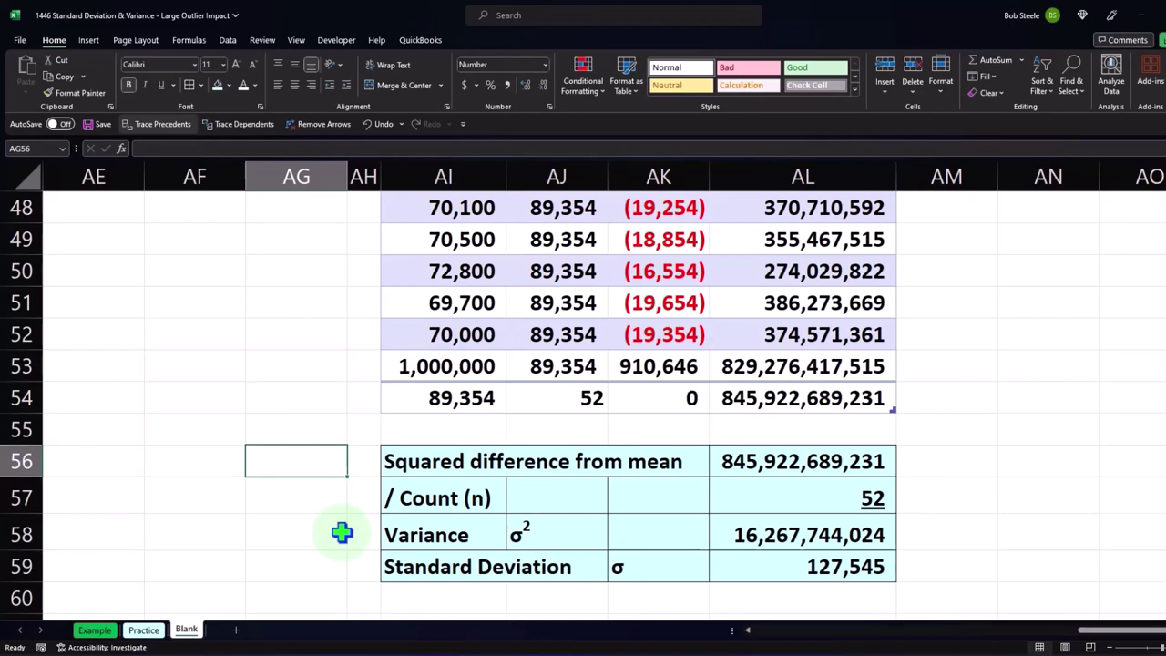
Review the variance formula in AL58 and compare it with the outlier dataset's summary statistics, checking the formulas from Y2 down to Y5
click(774, 537)
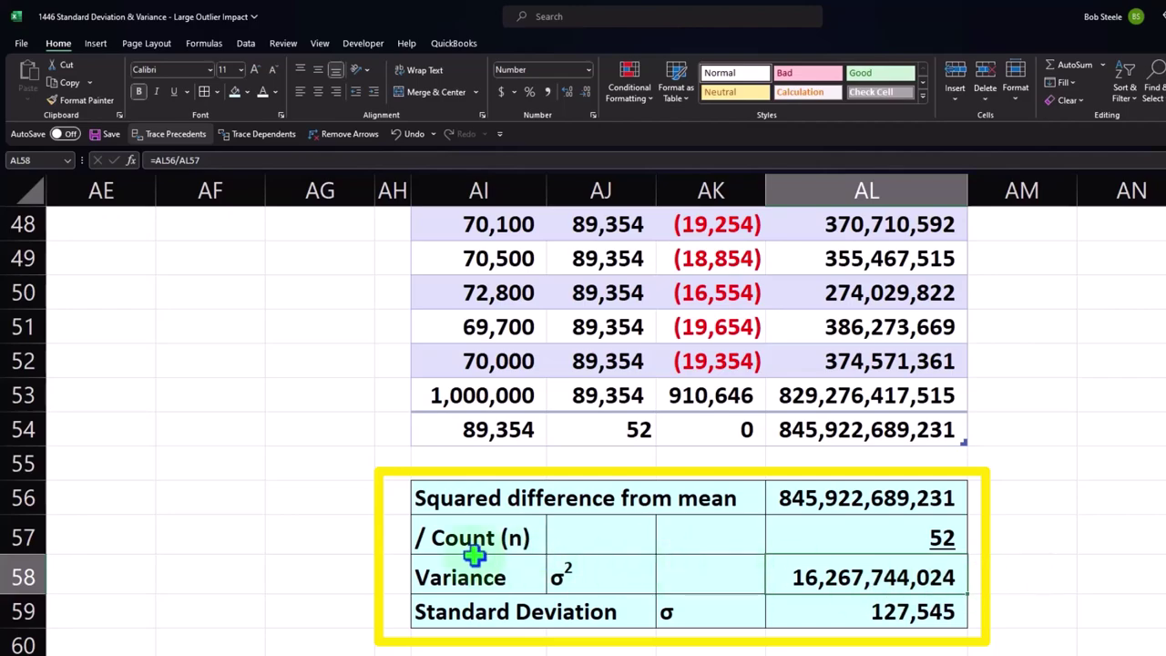
scroll(391, 555, up, 16)
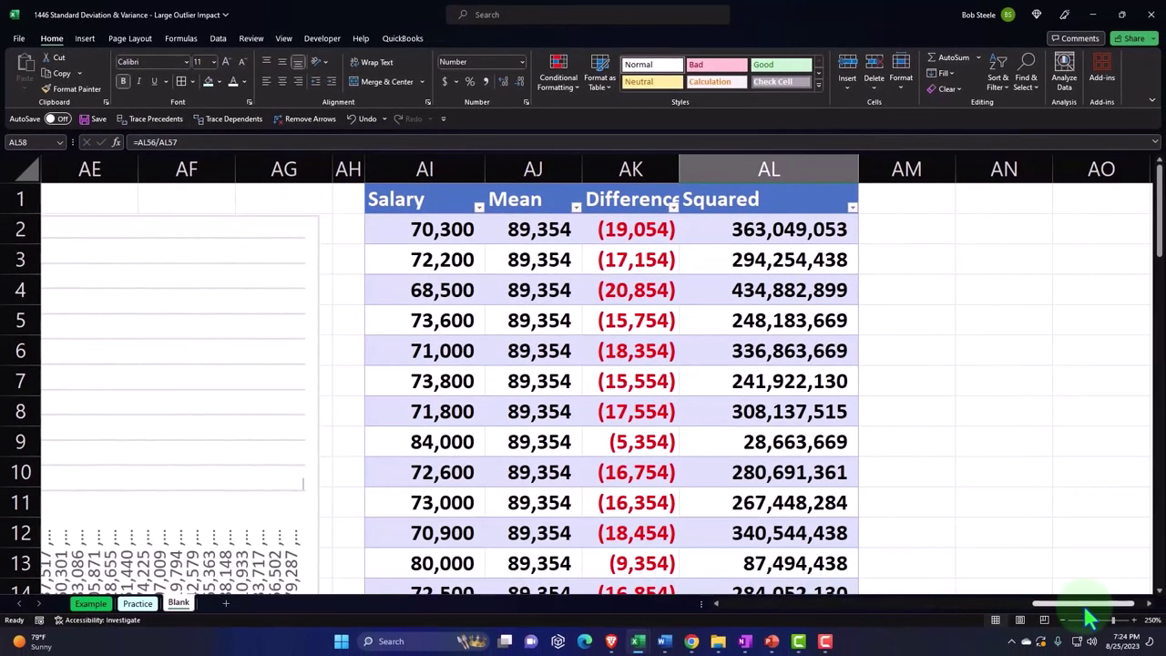
drag(1093, 605, 976, 638)
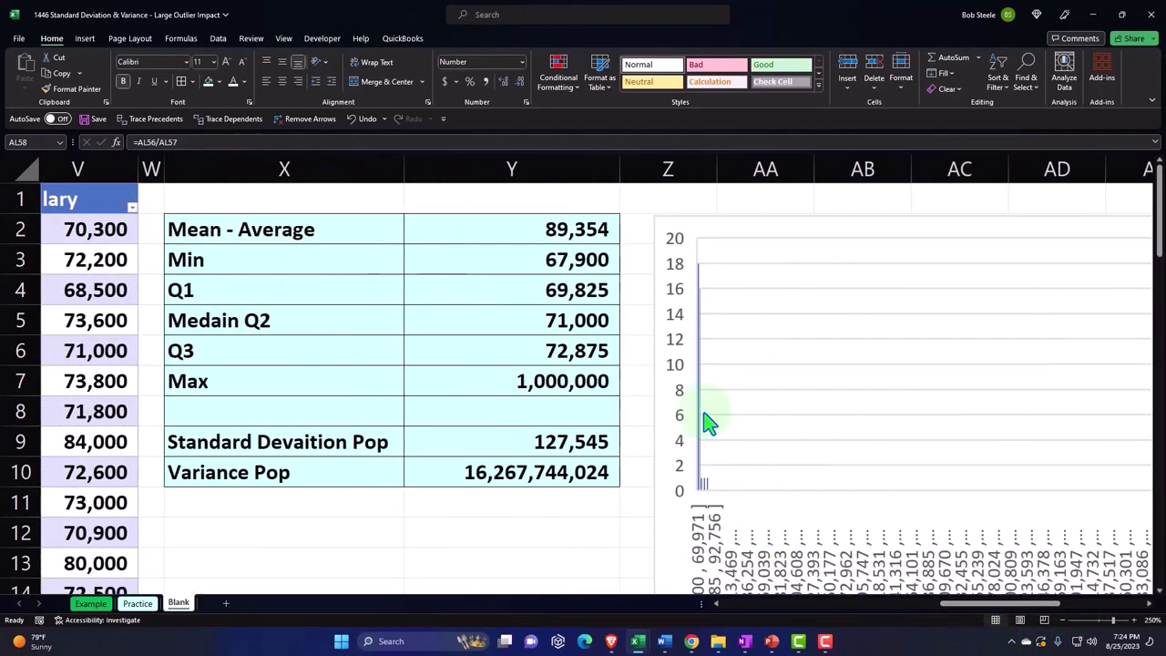
click(558, 226)
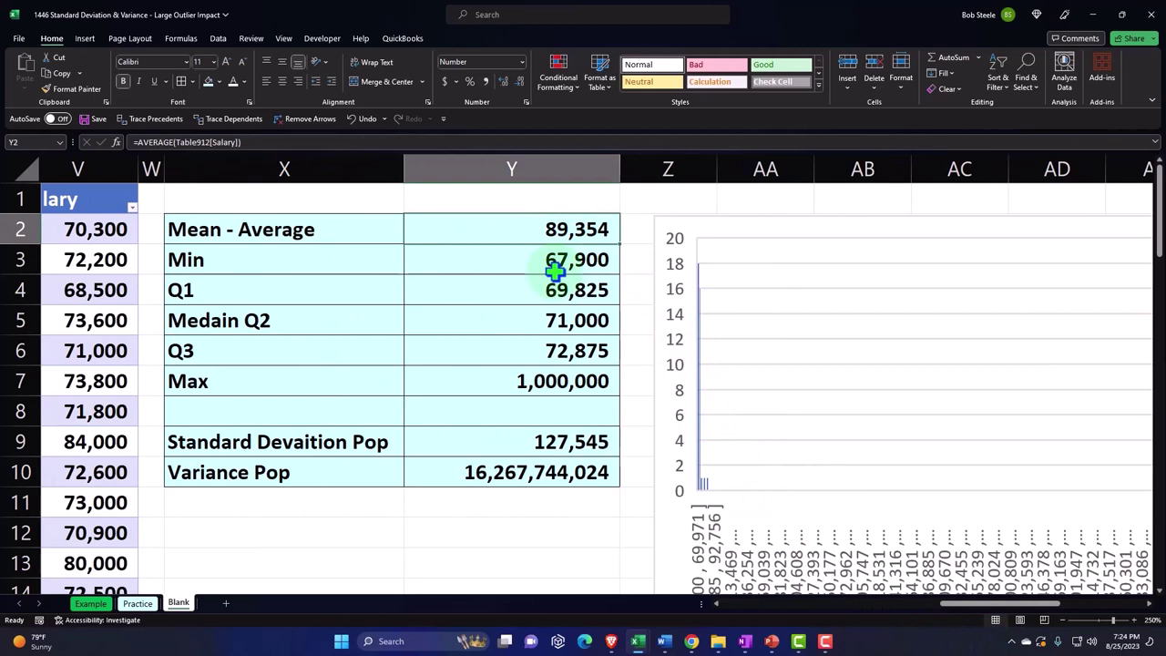
key(Down)
key(Down)
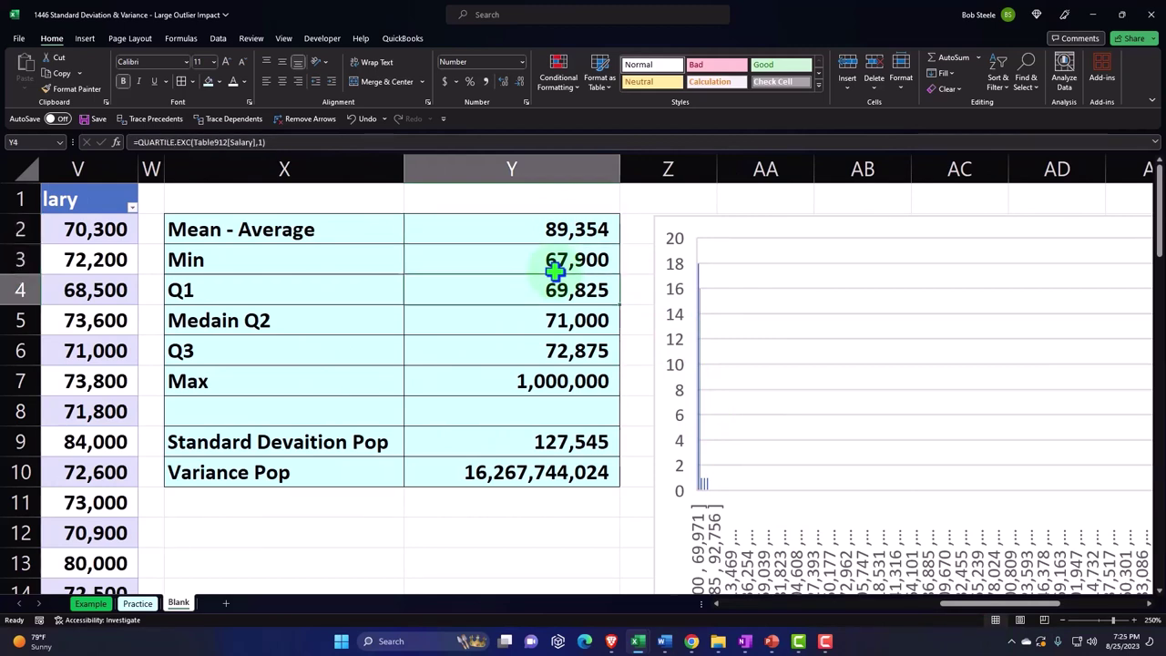
key(Down)
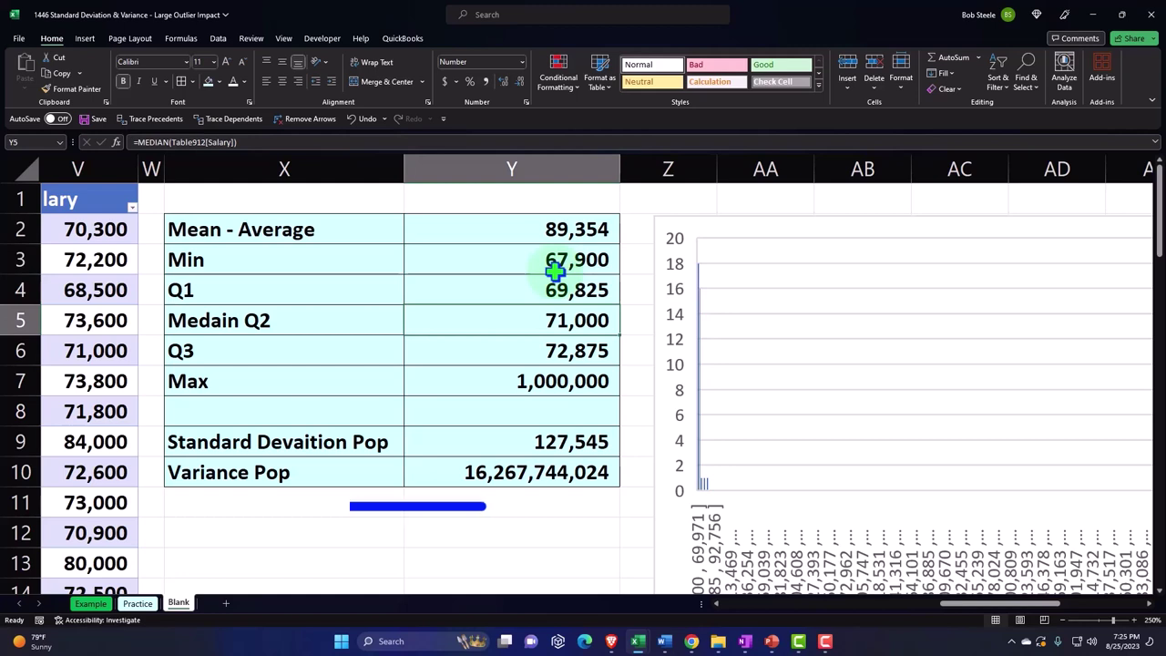